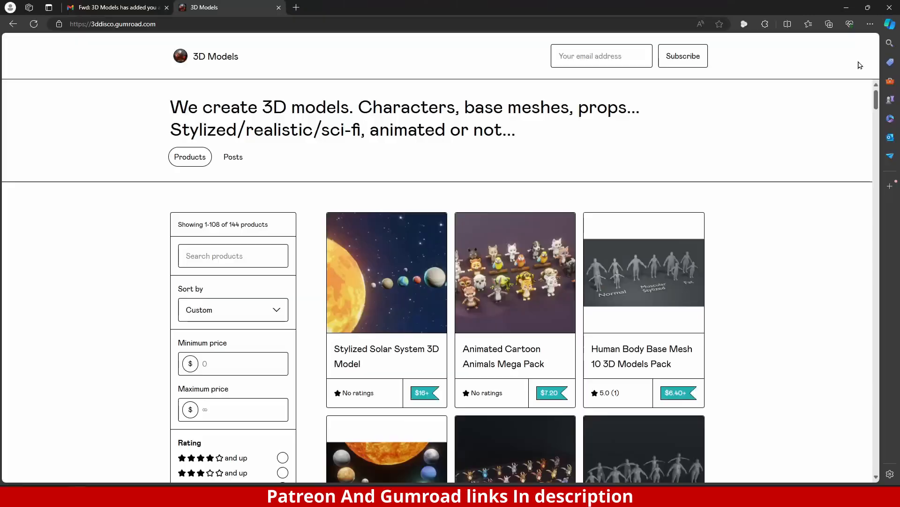
Step: Sort the 3D Models store's products by Price (Low to High) and look through the cheapest listings
{"action": "left_click", "coordinate": [254, 318]}
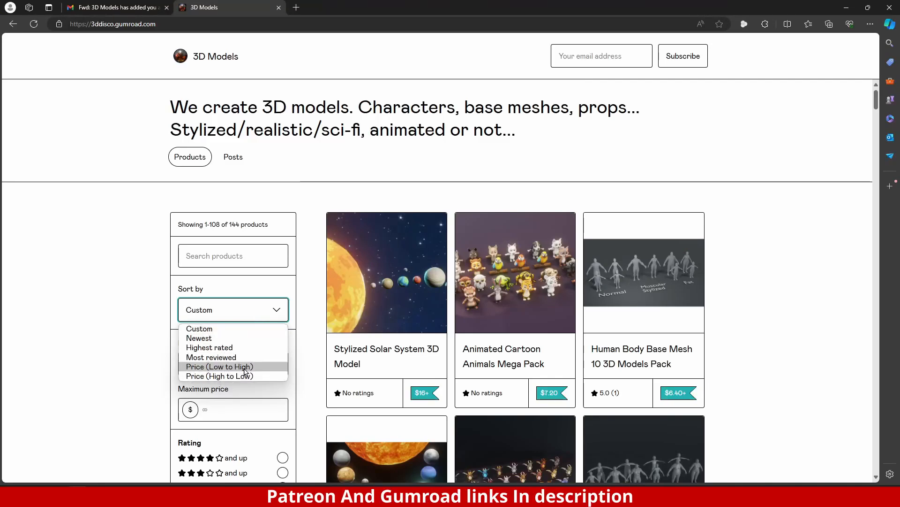
{"action": "left_click", "coordinate": [227, 368]}
{"action": "scroll", "coordinate": [176, 350], "scroll_direction": "down", "scroll_amount": 1}
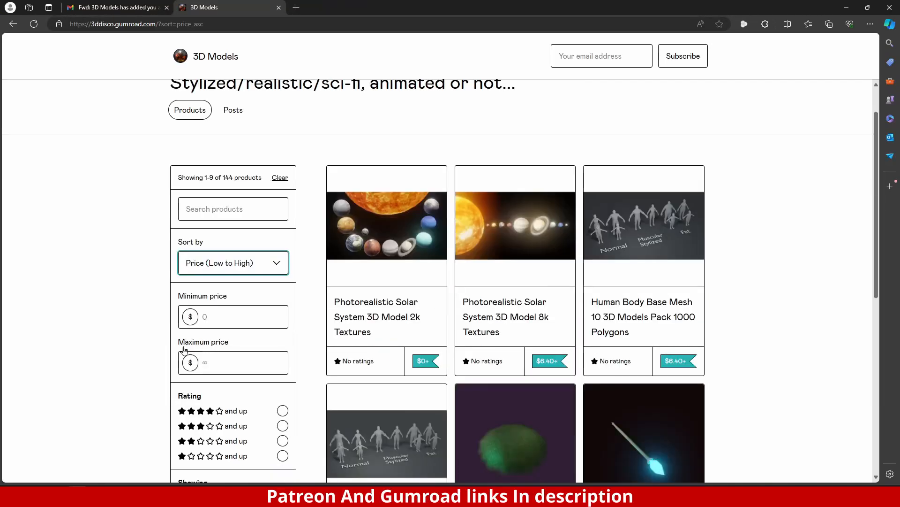
{"action": "scroll", "coordinate": [362, 357], "scroll_direction": "down", "scroll_amount": 2}
{"action": "scroll", "coordinate": [361, 356], "scroll_direction": "down", "scroll_amount": 2}
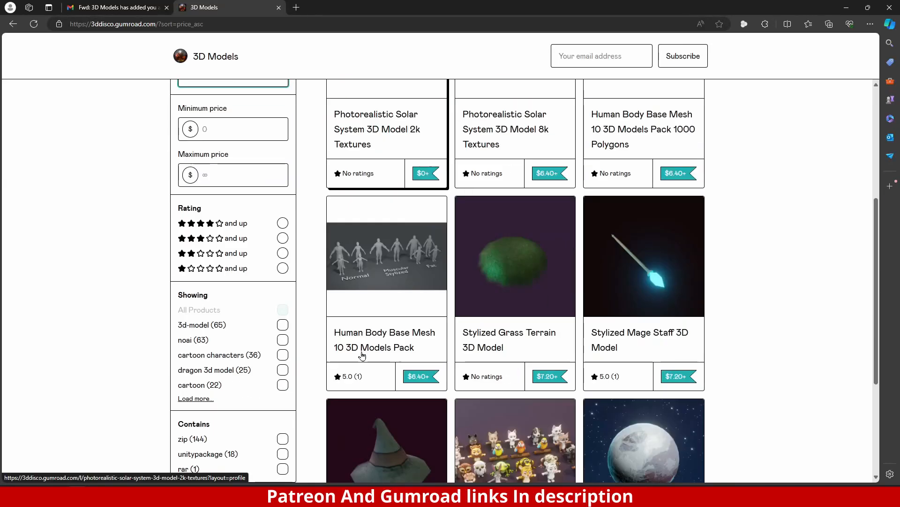
{"action": "scroll", "coordinate": [364, 352], "scroll_direction": "up", "scroll_amount": 5}
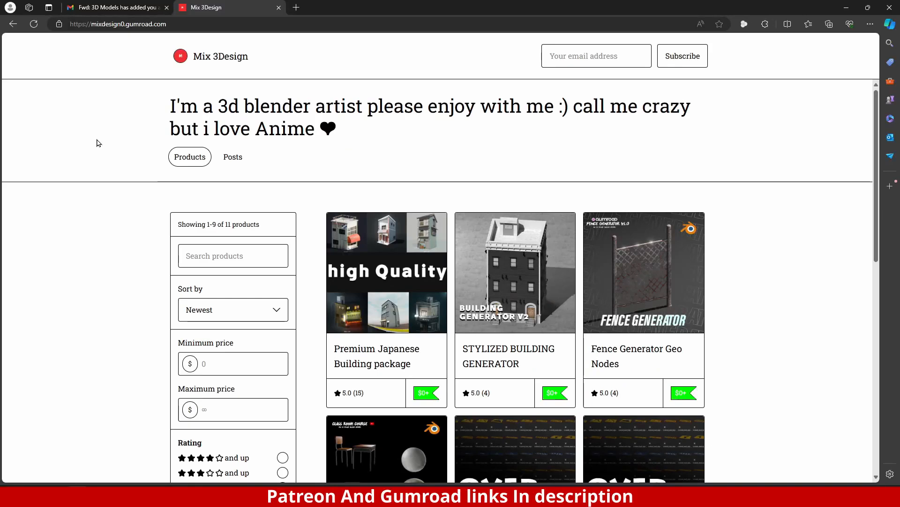
Step: Browse the product listings of the Mix 3Design store and the paid membership tiers on its Patreon page
{"action": "middle_click", "coordinate": [97, 140]}
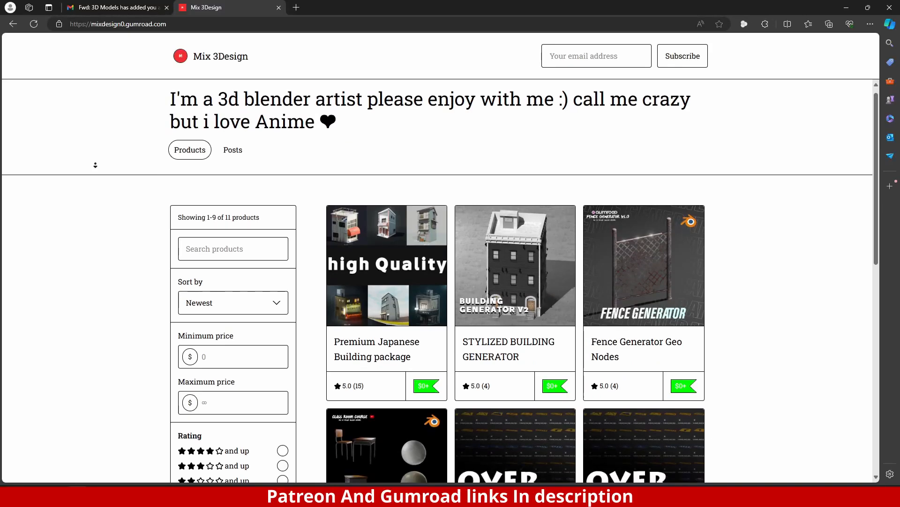
{"action": "right_click", "coordinate": [93, 159]}
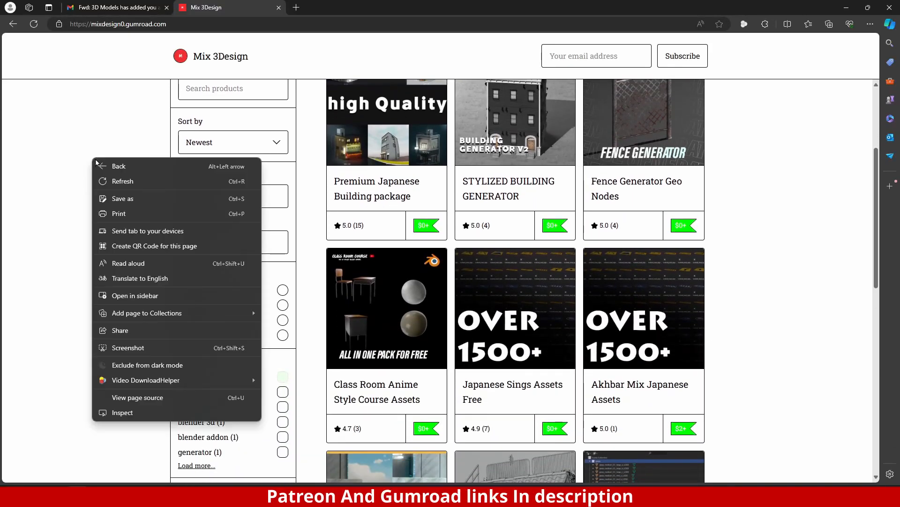
{"action": "left_click", "coordinate": [104, 166]}
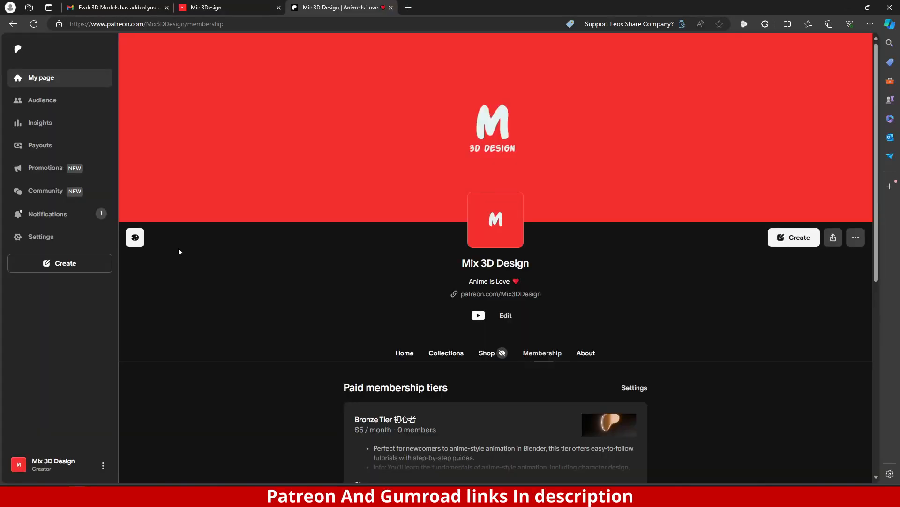
{"action": "scroll", "coordinate": [179, 252], "scroll_direction": "down", "scroll_amount": 3}
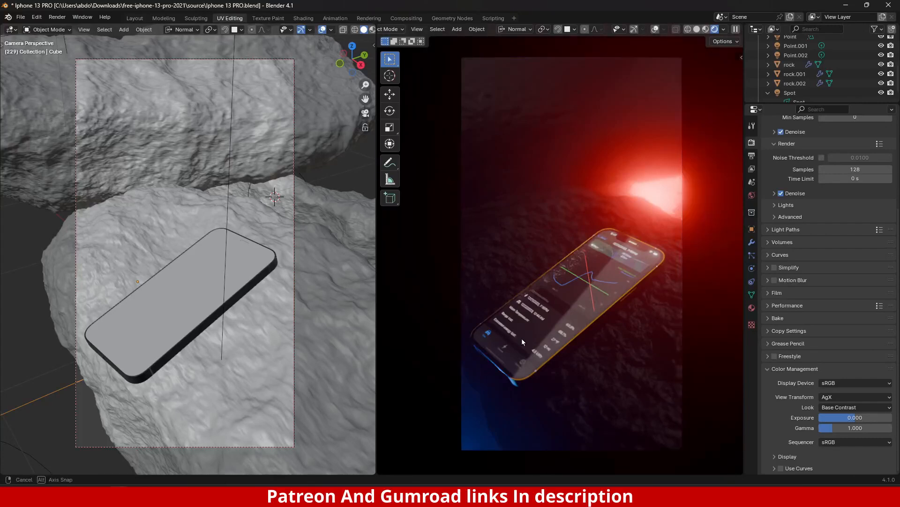
Step: In Blender, examine the finished iPhone-on-rock scene and its lights from outside and close up through the camera
{"action": "mouse_move", "coordinate": [521, 339]}
{"action": "middle_mouse_down"}
{"action": "mouse_move", "coordinate": [551, 347]}
{"action": "mouse_move", "coordinate": [531, 328]}
{"action": "middle_mouse_up"}
{"action": "scroll", "coordinate": [532, 328], "scroll_direction": "down", "scroll_amount": 3}
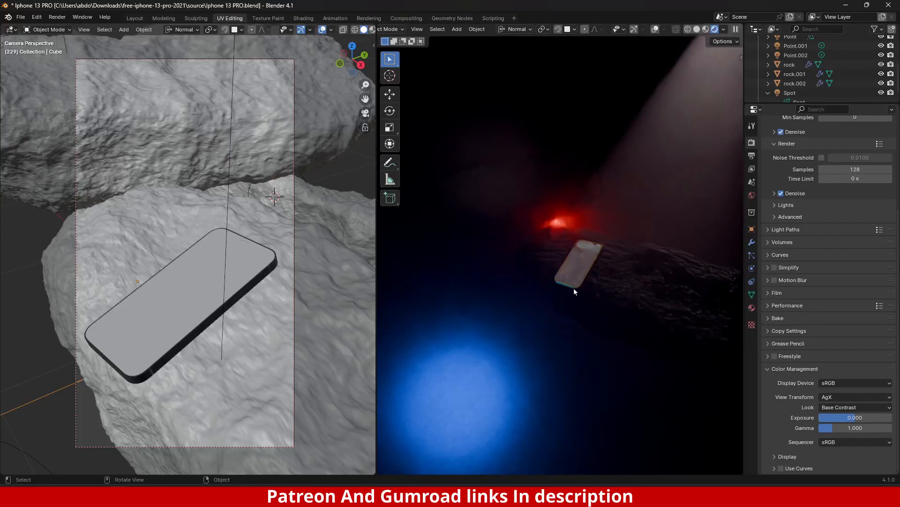
{"action": "middle_click_drag", "start_coordinate": [606, 300], "coordinate": [594, 303]}
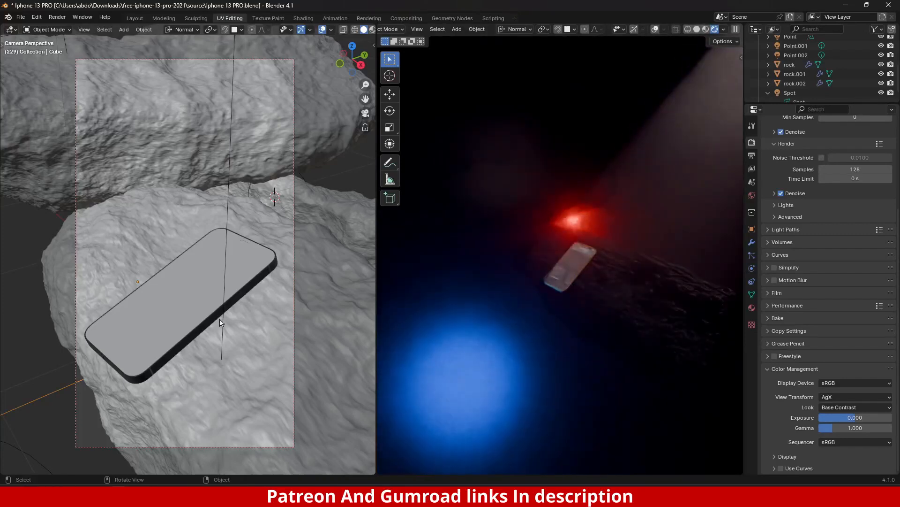
{"action": "left_click", "coordinate": [199, 331]}
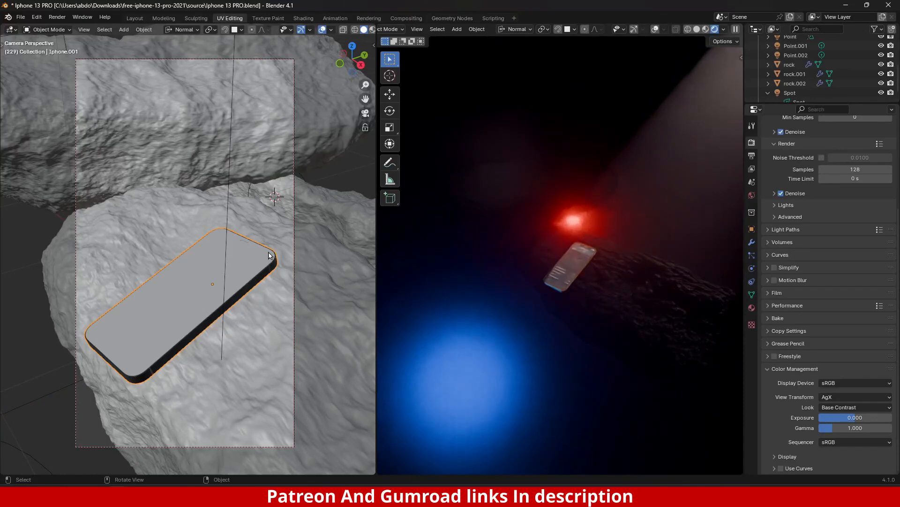
{"action": "scroll", "coordinate": [582, 269], "scroll_direction": "up", "scroll_amount": 1}
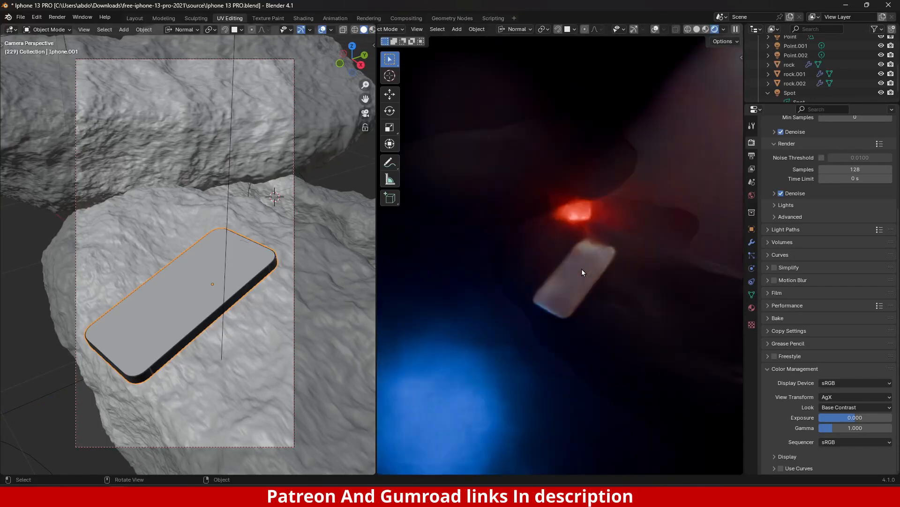
{"action": "key", "text": "KP_0"}
{"action": "scroll", "coordinate": [586, 291], "scroll_direction": "up", "scroll_amount": 4}
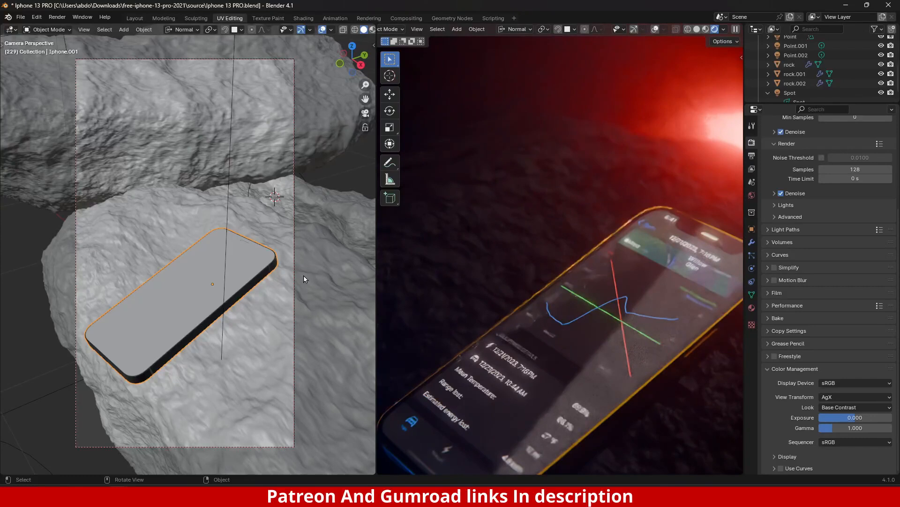
Step: Switch the rendered viewport to solid shading and open a new Blender 4.1 window
{"action": "key", "text": "z"}
{"action": "left_click", "coordinate": [645, 253]}
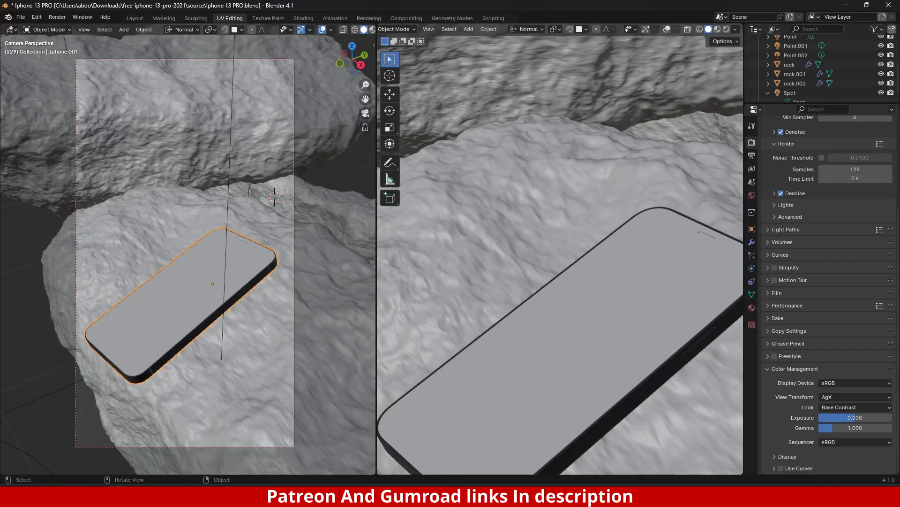
{"action": "right_click", "coordinate": [119, 495]}
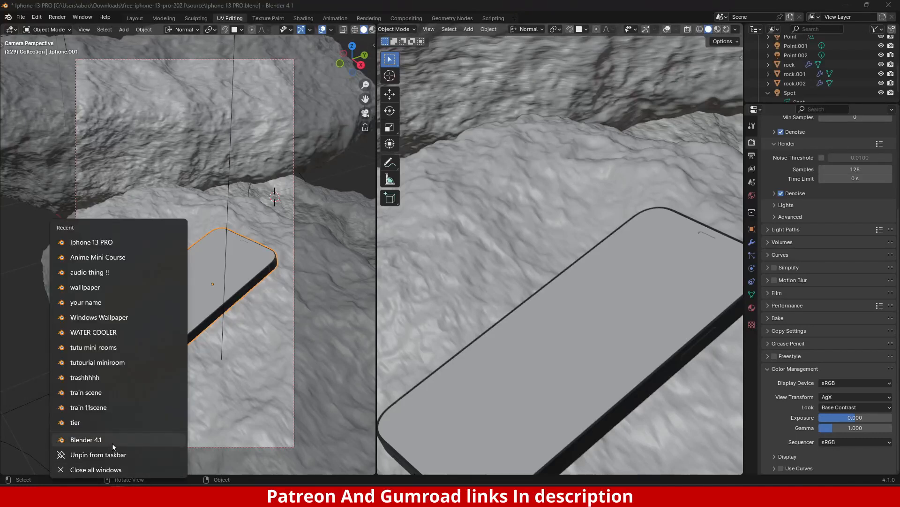
{"action": "left_click", "coordinate": [96, 441]}
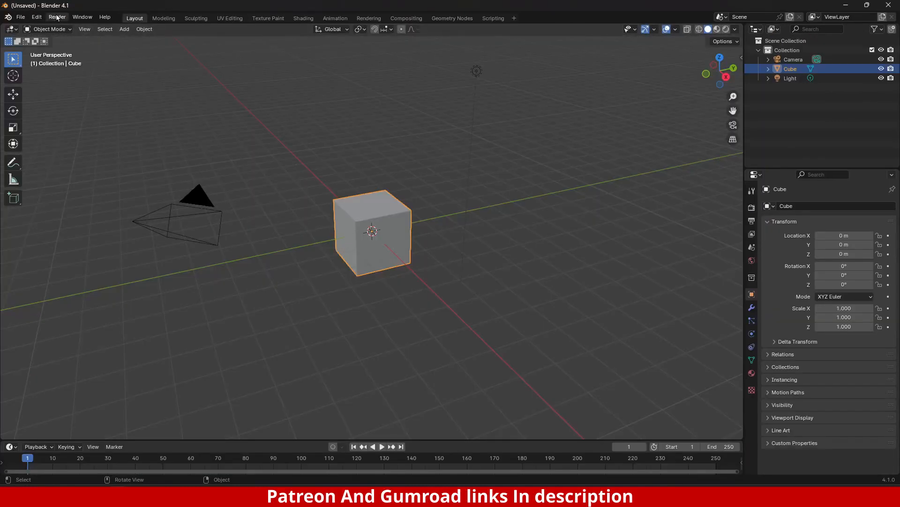
{"action": "key", "text": "ctrl+s"}
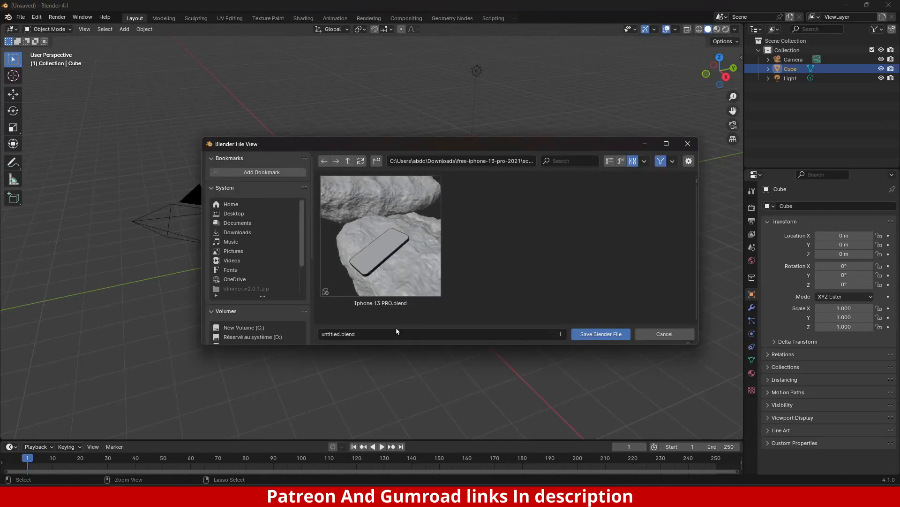
{"action": "left_click", "coordinate": [385, 332]}
{"action": "left_click", "coordinate": [659, 338]}
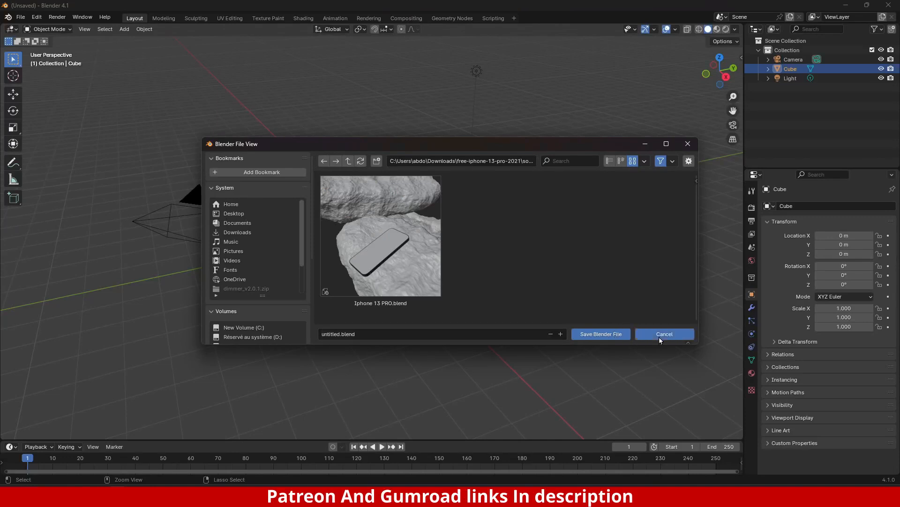
Step: Select everything in the default scene and delete it
{"action": "key", "text": "a"}
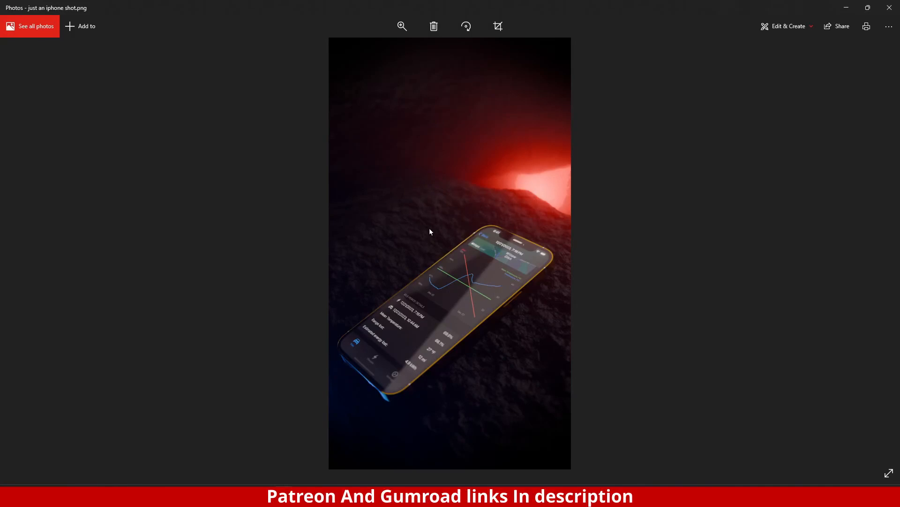
Step: Examine the phone render "just an iphone shot.png" up close in the Photos app, and return to Blender
{"action": "scroll", "coordinate": [430, 231], "scroll_direction": "up", "scroll_amount": 2, "text": "ctrl"}
{"action": "scroll", "coordinate": [436, 207], "scroll_direction": "down", "scroll_amount": 2, "text": "ctrl"}
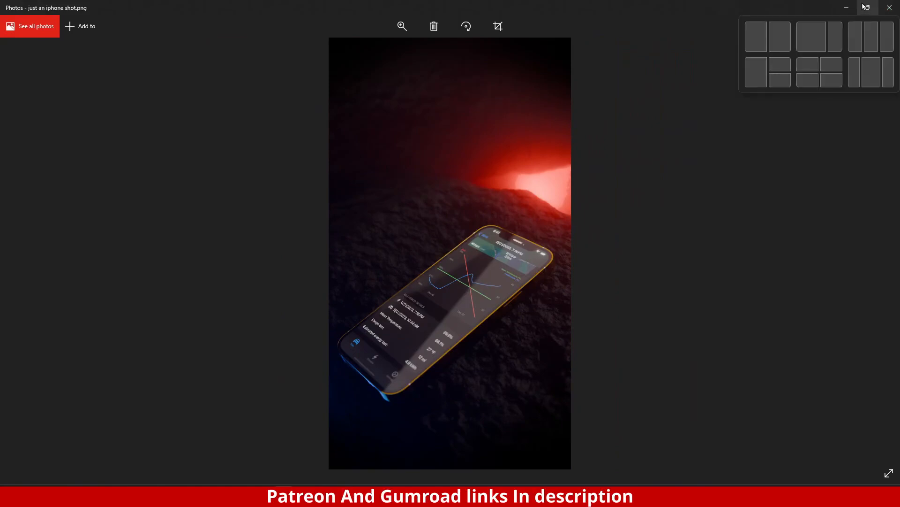
{"action": "left_click", "coordinate": [845, 5]}
Step: Search the add-on preferences for "F2", enable the Mesh: F2 add-on and close the preferences
{"action": "middle_click_drag", "start_coordinate": [473, 208], "coordinate": [507, 264]}
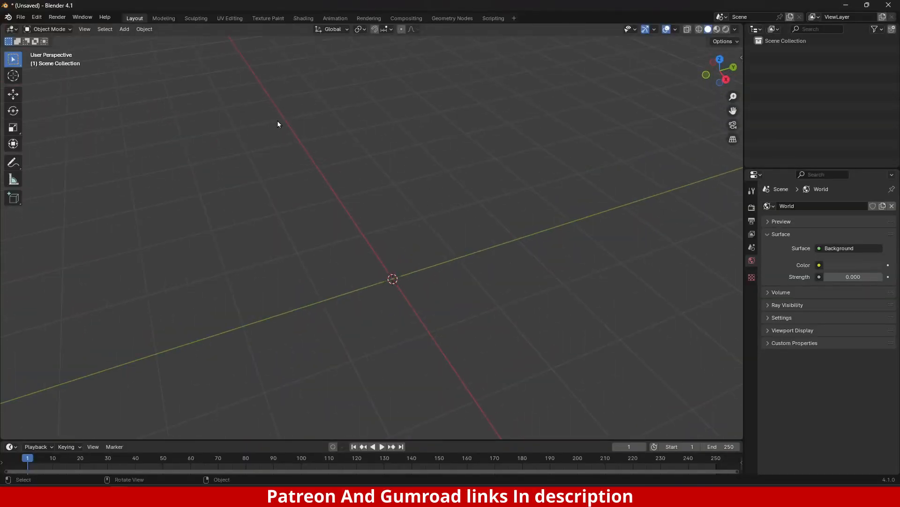
{"action": "left_click", "coordinate": [34, 20]}
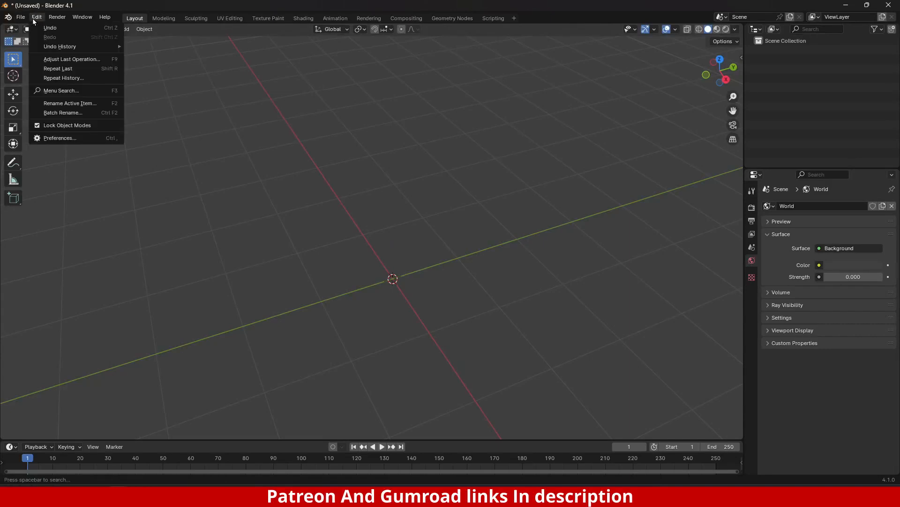
{"action": "left_click", "coordinate": [43, 140]}
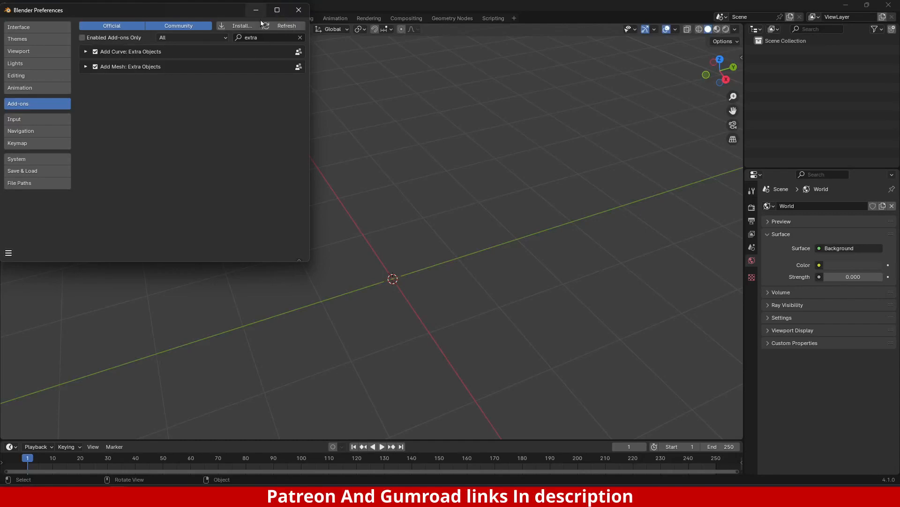
{"action": "left_click", "coordinate": [282, 37]}
{"action": "key", "text": "BackSpace"}
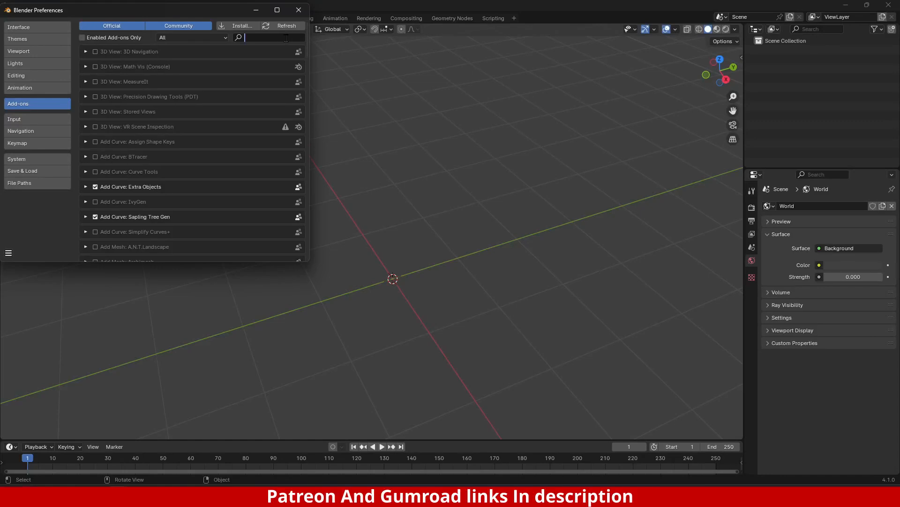
{"action": "type", "text": "F2"}
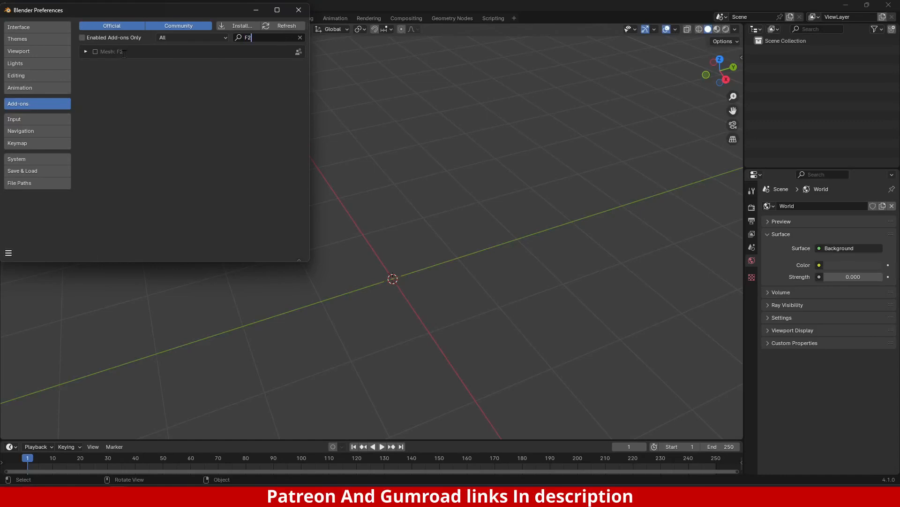
{"action": "left_click", "coordinate": [85, 52]}
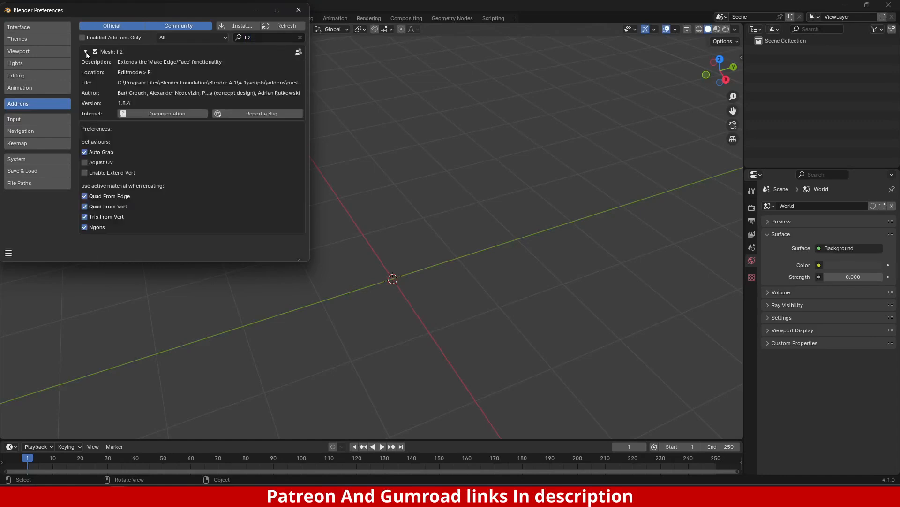
{"action": "left_click", "coordinate": [86, 52]}
{"action": "left_click", "coordinate": [298, 9]}
Step: Add a single rock at the origin with the rock generator, using the Default preset, and inspect its surface
{"action": "middle_click_drag", "start_coordinate": [393, 262], "coordinate": [427, 208]}
{"action": "key", "text": "shift+a"}
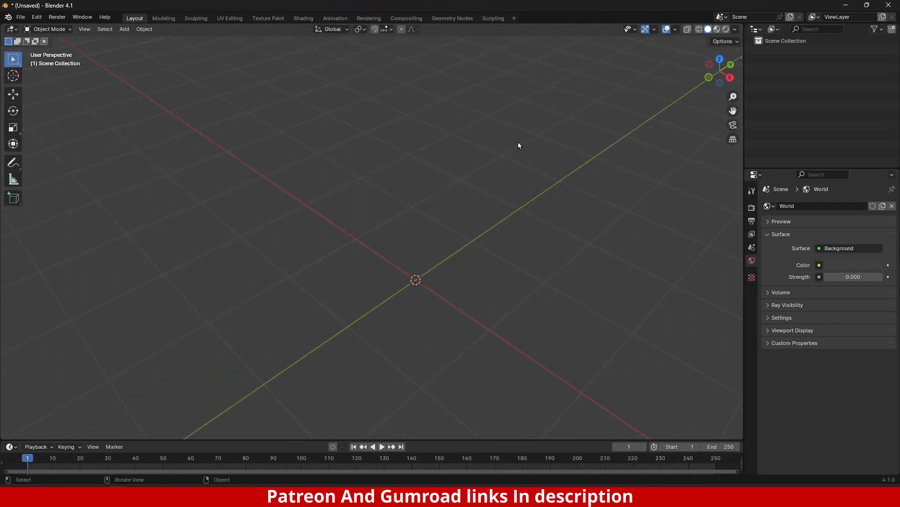
{"action": "middle_click_drag", "start_coordinate": [431, 326], "coordinate": [422, 291]}
{"action": "key", "text": "shift+a"}
{"action": "mouse_move", "coordinate": [435, 78]}
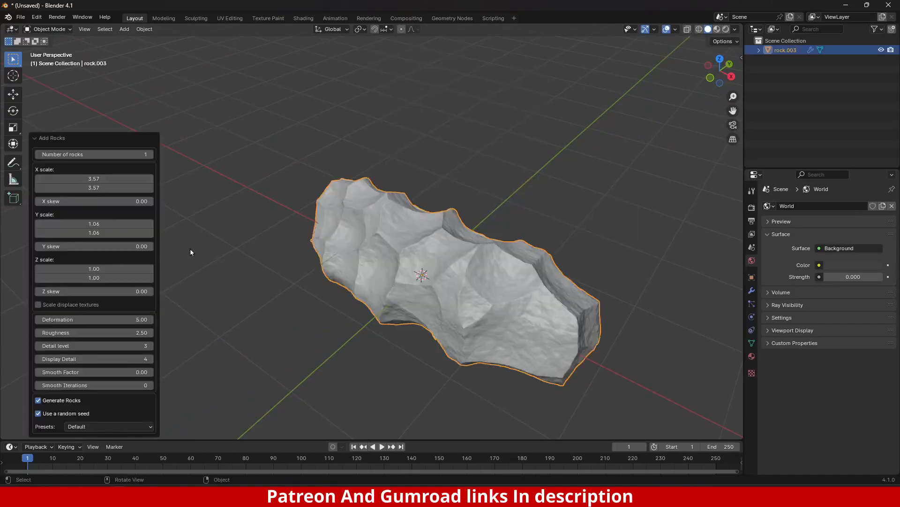
{"action": "mouse_move", "coordinate": [519, 290]}
{"action": "middle_mouse_down"}
{"action": "mouse_move", "coordinate": [481, 283]}
{"action": "mouse_move", "coordinate": [452, 244]}
{"action": "mouse_move", "coordinate": [422, 265]}
{"action": "mouse_move", "coordinate": [474, 249]}
{"action": "mouse_move", "coordinate": [506, 277]}
{"action": "middle_mouse_up"}
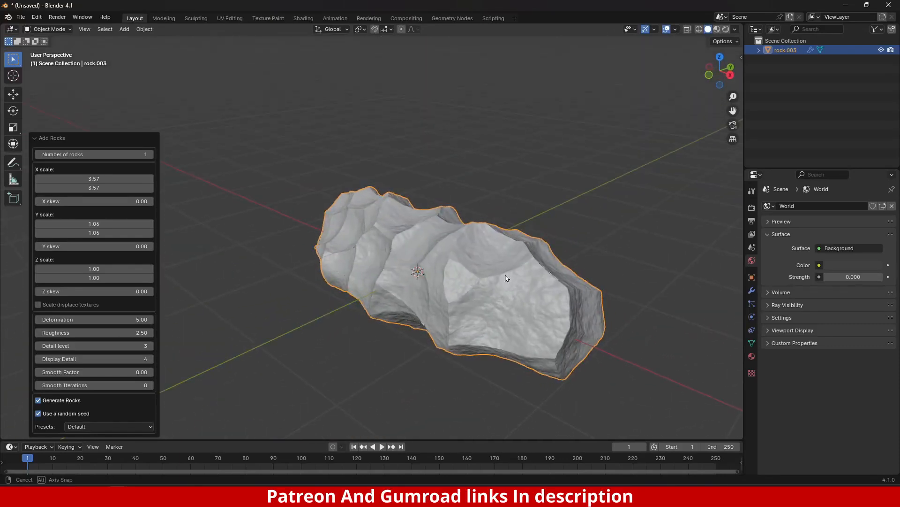
{"action": "scroll", "coordinate": [505, 277], "scroll_direction": "up", "scroll_amount": 2}
{"action": "middle_click_drag", "start_coordinate": [458, 294], "coordinate": [291, 262]}
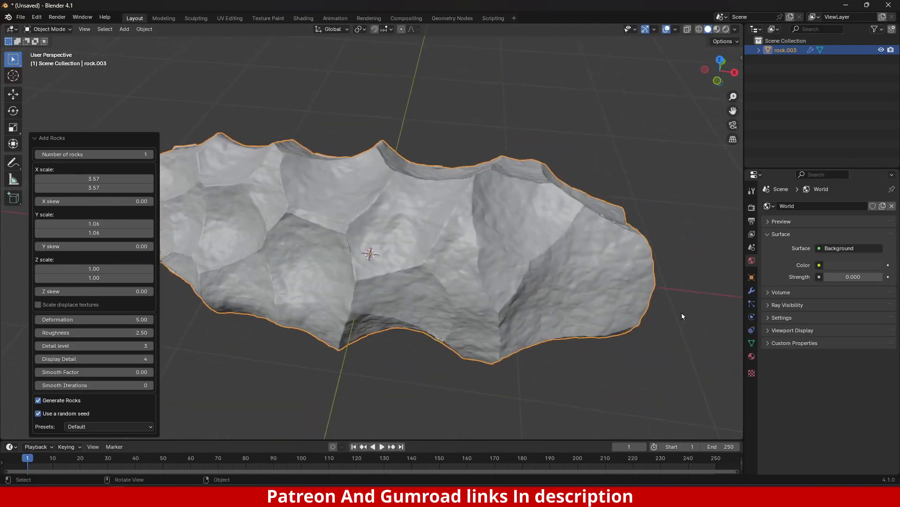
Step: Remove the two fine-detail modifiers Displace.003 and Displace.002 from the rock's modifier stack
{"action": "left_click", "coordinate": [752, 290]}
{"action": "scroll", "coordinate": [818, 358], "scroll_direction": "down", "scroll_amount": 6}
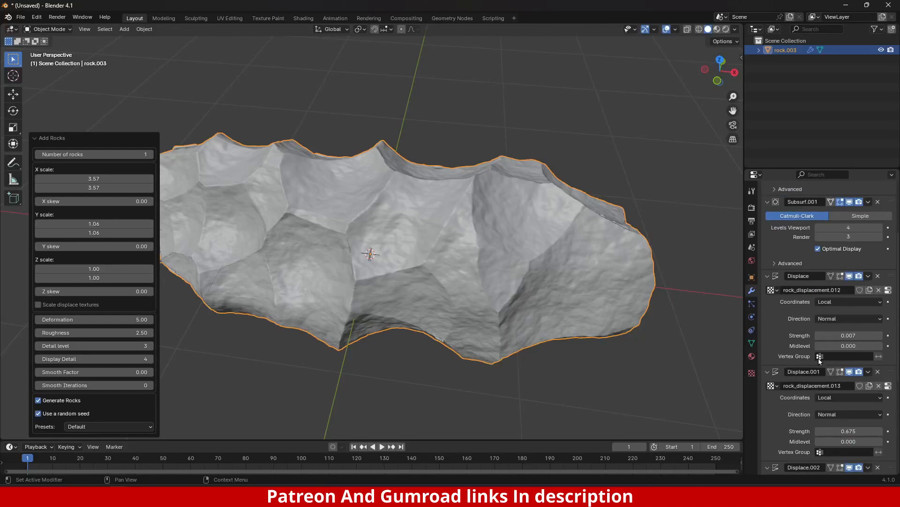
{"action": "scroll", "coordinate": [819, 355], "scroll_direction": "down", "scroll_amount": 3}
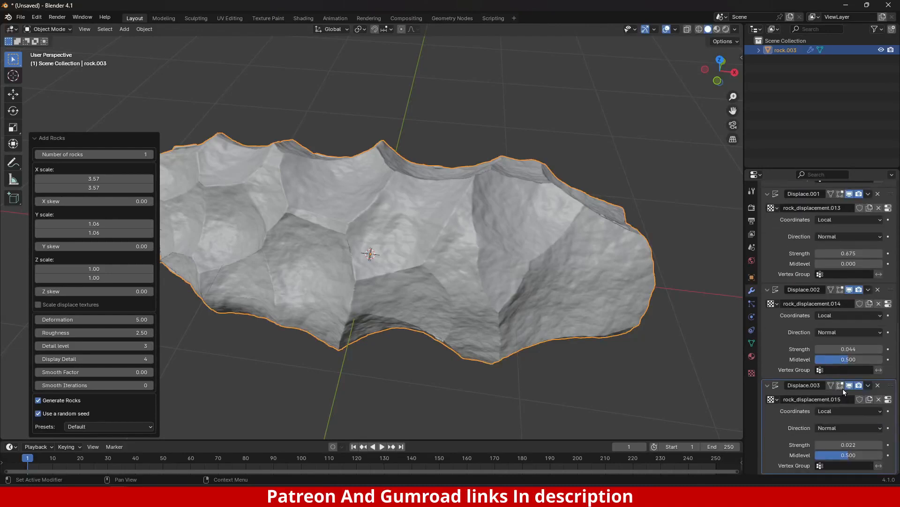
{"action": "left_click", "coordinate": [878, 386]}
{"action": "left_click", "coordinate": [878, 386]}
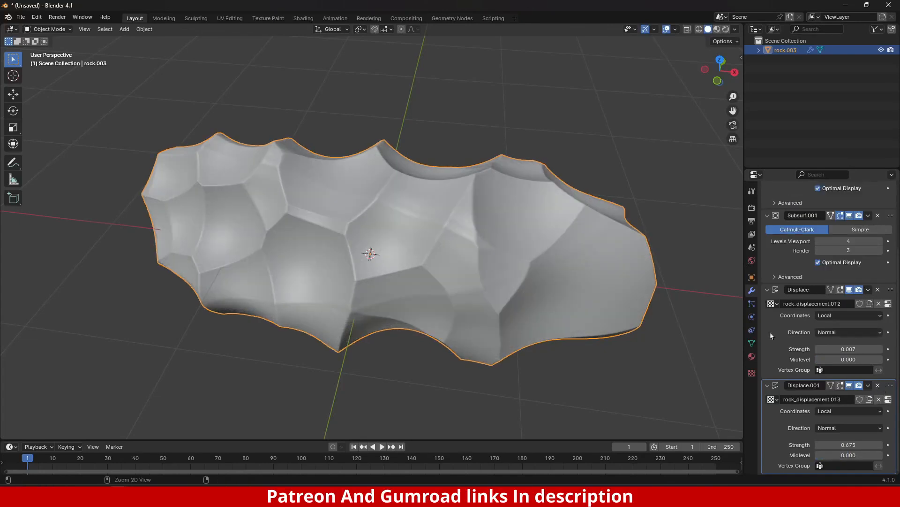
Step: Delete the current rock and generate a new single rock in its place with the Default preset
{"action": "key", "text": "ctrl+z"}
{"action": "key", "text": "Delete"}
{"action": "key", "text": "shift+a"}
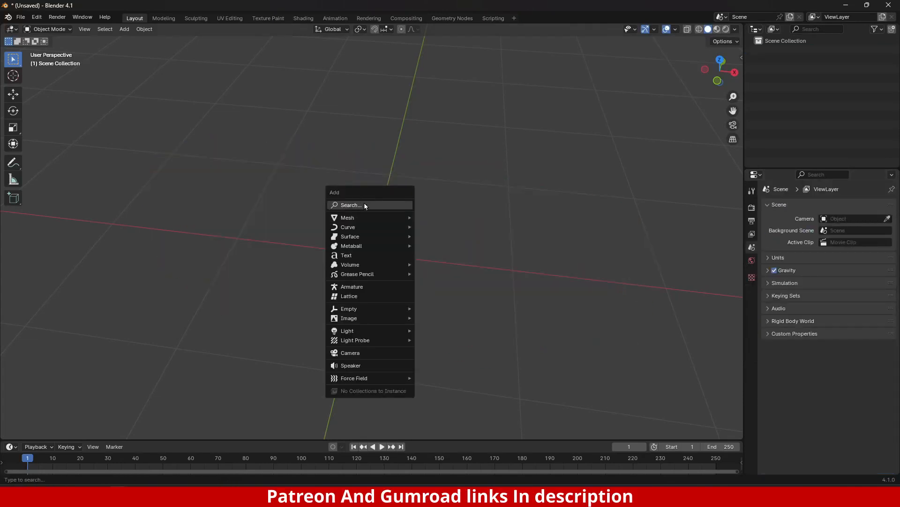
{"action": "mouse_move", "coordinate": [370, 216]}
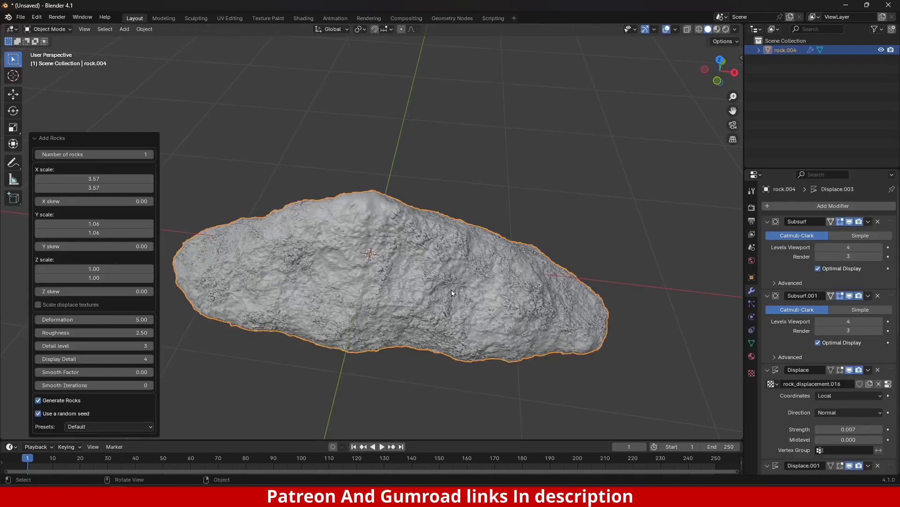
Step: Regenerate the rock's random shape by lowering Display Detail to 3 and restoring it to 4
{"action": "middle_click_drag", "start_coordinate": [453, 292], "coordinate": [516, 218]}
{"action": "scroll", "coordinate": [524, 263], "scroll_direction": "up", "scroll_amount": 6}
{"action": "scroll", "coordinate": [525, 263], "scroll_direction": "down", "scroll_amount": 2}
{"action": "middle_click_drag", "start_coordinate": [469, 193], "coordinate": [474, 291], "text": "shift"}
{"action": "scroll", "coordinate": [474, 290], "scroll_direction": "down", "scroll_amount": 3}
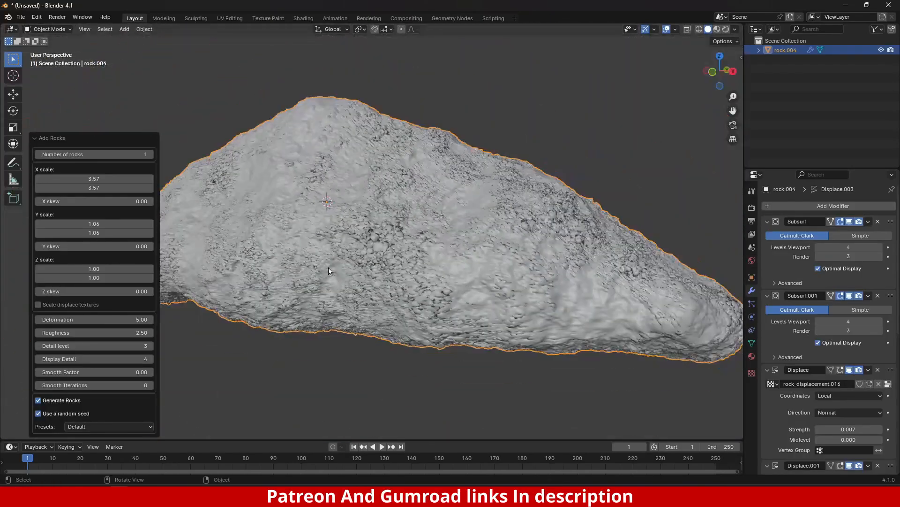
{"action": "left_click", "coordinate": [38, 359]}
{"action": "middle_click_drag", "start_coordinate": [422, 255], "coordinate": [308, 313]}
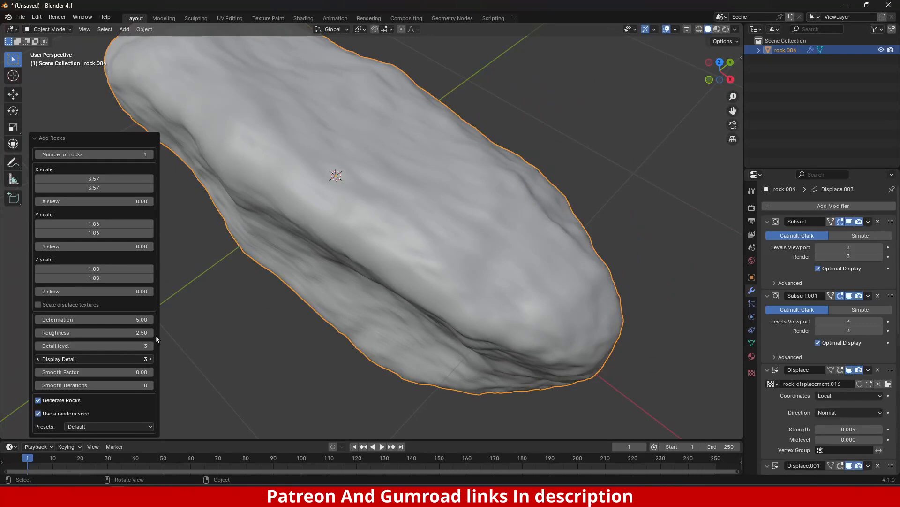
{"action": "left_click", "coordinate": [150, 359]}
Step: Regenerate the rock by changing its Detail level to 2 and back to 3, and inspect the shapes
{"action": "middle_click_drag", "start_coordinate": [308, 347], "coordinate": [410, 291]}
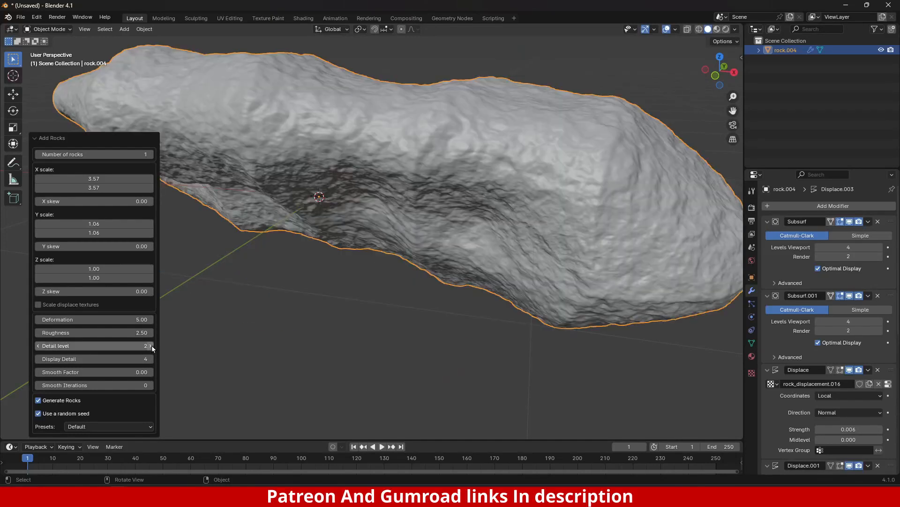
{"action": "middle_click_drag", "start_coordinate": [525, 197], "coordinate": [190, 262]}
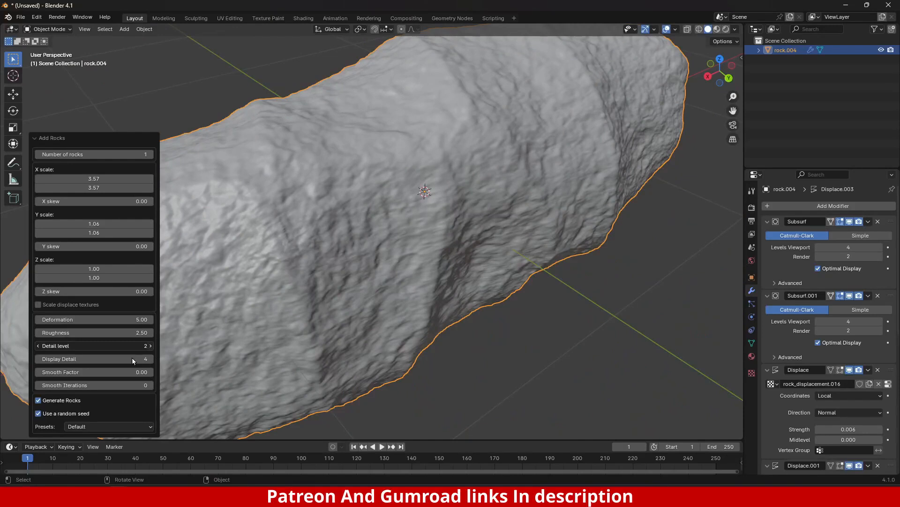
{"action": "scroll", "coordinate": [425, 287], "scroll_direction": "down", "scroll_amount": 5}
{"action": "middle_click_drag", "start_coordinate": [425, 287], "coordinate": [560, 236]}
{"action": "scroll", "coordinate": [385, 275], "scroll_direction": "up", "scroll_amount": 3}
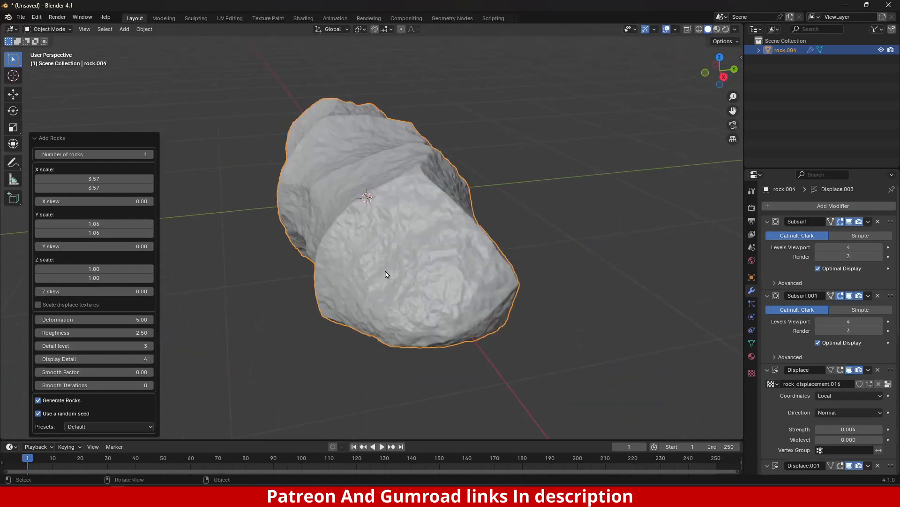
{"action": "middle_click_drag", "start_coordinate": [386, 275], "coordinate": [374, 310]}
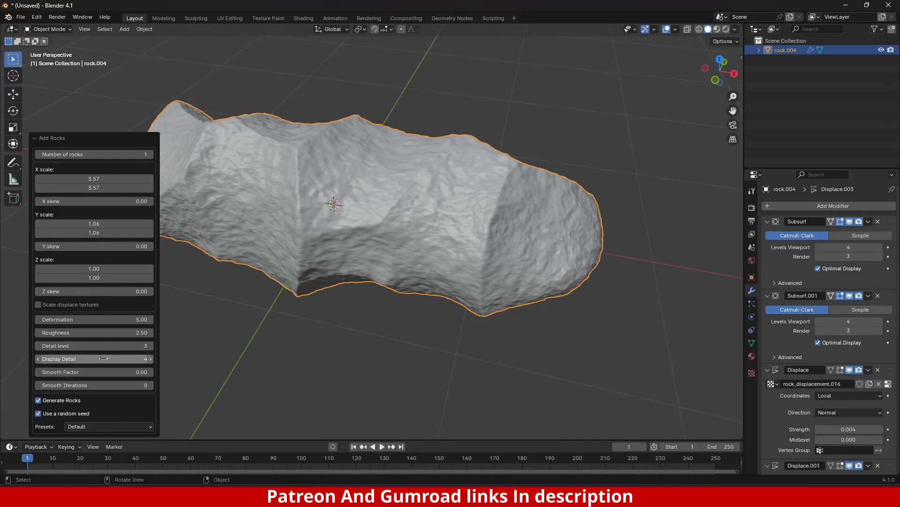
Step: Regenerate the rock by dropping Display Detail to 2 and raising it back to 4, and check the form from several sides
{"action": "left_click", "coordinate": [40, 359]}
{"action": "left_click", "coordinate": [40, 358]}
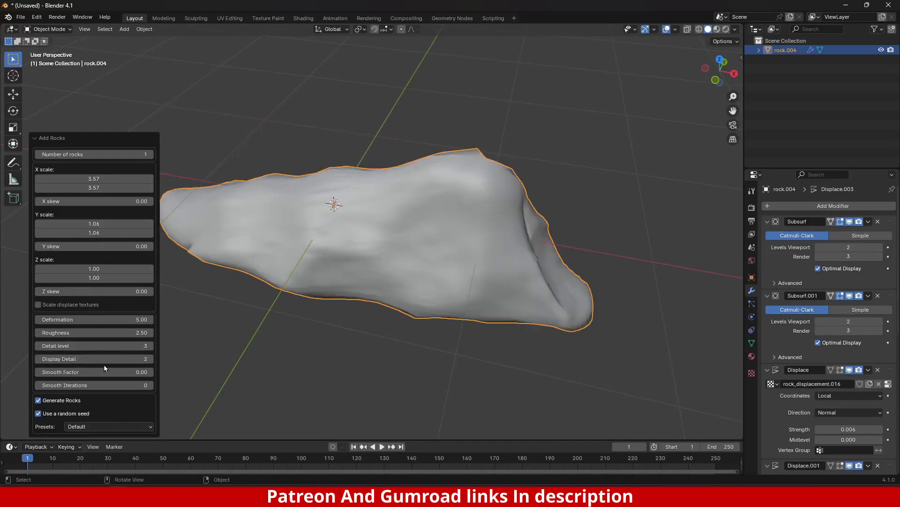
{"action": "left_click", "coordinate": [151, 359]}
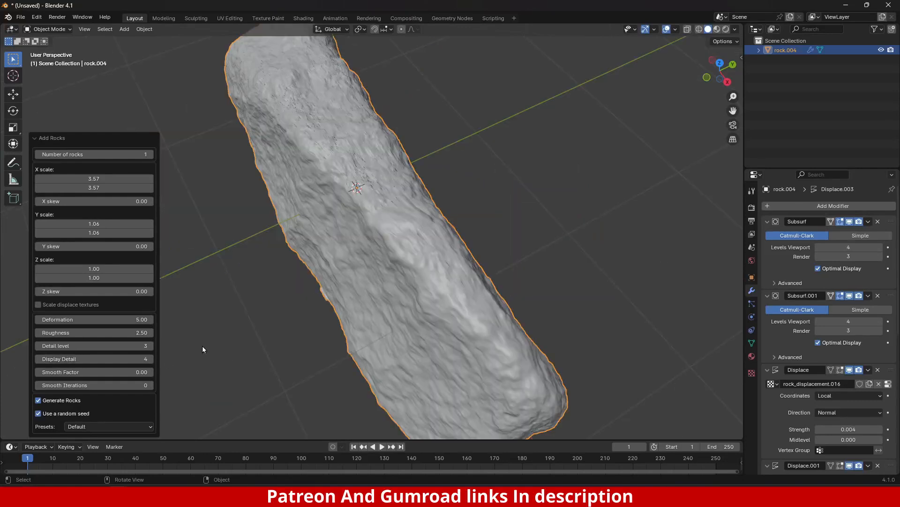
{"action": "middle_click_drag", "start_coordinate": [358, 275], "coordinate": [319, 272]}
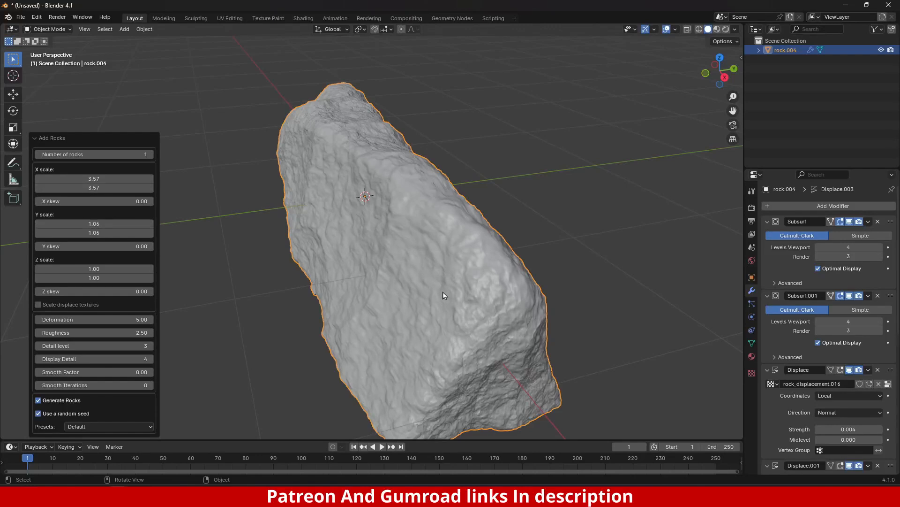
{"action": "middle_click_drag", "start_coordinate": [423, 329], "coordinate": [341, 351]}
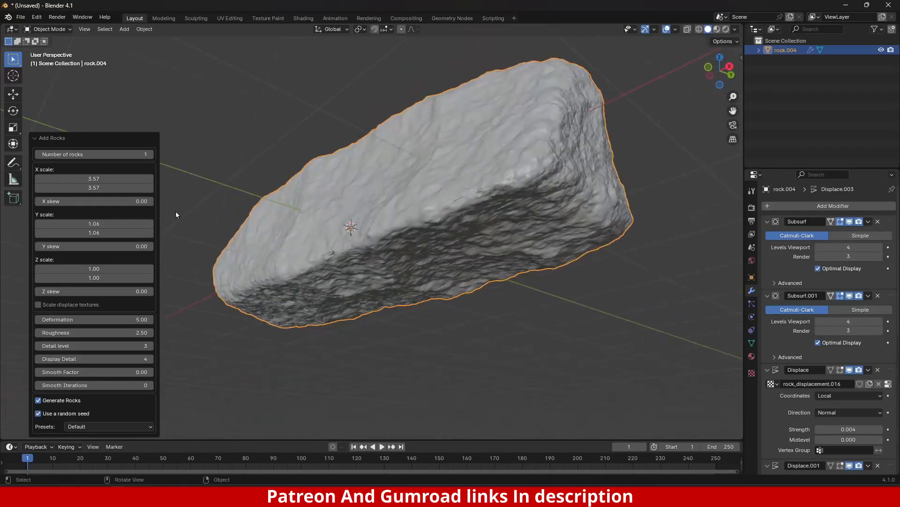
Step: Switch to the finished Iphone 13 PRO Blender project, examine how the phone lies on the rocks, and return to the new scene
{"action": "key", "text": "alt+Tab"}
{"action": "left_click", "coordinate": [579, 229]}
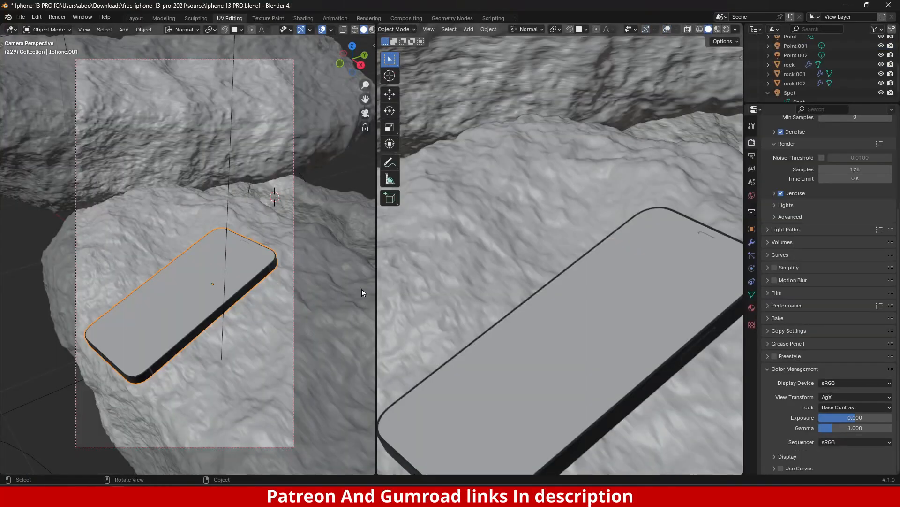
{"action": "middle_click_drag", "start_coordinate": [362, 289], "coordinate": [2, 316]}
{"action": "scroll", "coordinate": [176, 307], "scroll_direction": "down", "scroll_amount": 5}
{"action": "middle_click_drag", "start_coordinate": [177, 307], "coordinate": [241, 275]}
{"action": "scroll", "coordinate": [250, 280], "scroll_direction": "up", "scroll_amount": 4}
{"action": "key", "text": "alt+Tab"}
Step: Rotate the rock -90° about the global X axis
{"action": "middle_click_drag", "start_coordinate": [336, 270], "coordinate": [389, 268]}
{"action": "scroll", "coordinate": [378, 325], "scroll_direction": "up", "scroll_amount": 3}
{"action": "left_click", "coordinate": [379, 322]}
{"action": "scroll", "coordinate": [377, 260], "scroll_direction": "up", "scroll_amount": 3}
{"action": "left_click", "coordinate": [327, 412]}
{"action": "scroll", "coordinate": [382, 347], "scroll_direction": "down", "scroll_amount": 5}
{"action": "scroll", "coordinate": [427, 326], "scroll_direction": "down", "scroll_amount": 4}
{"action": "type", "text": "rx"}
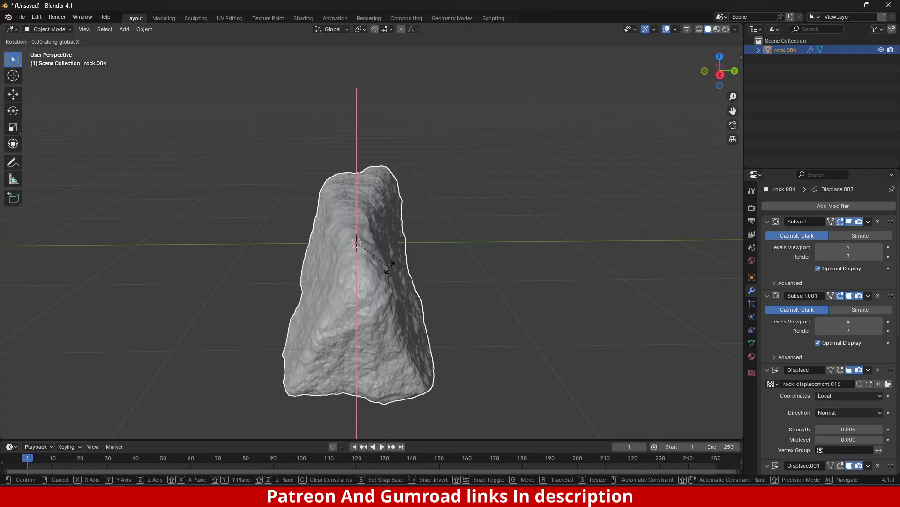
{"action": "type", "text": "-90"}
{"action": "key", "text": "Return"}
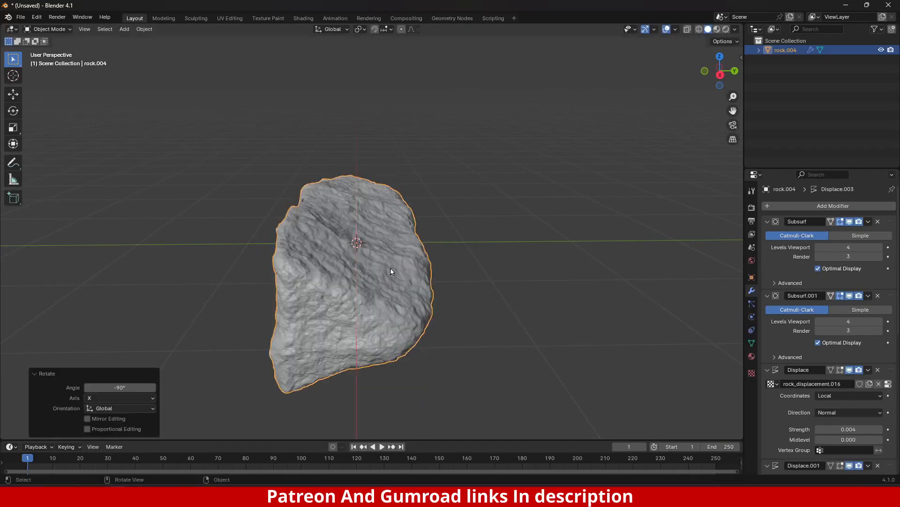
Step: Rotate the rock 90° about the global Z axis
{"action": "type", "text": "rz"}
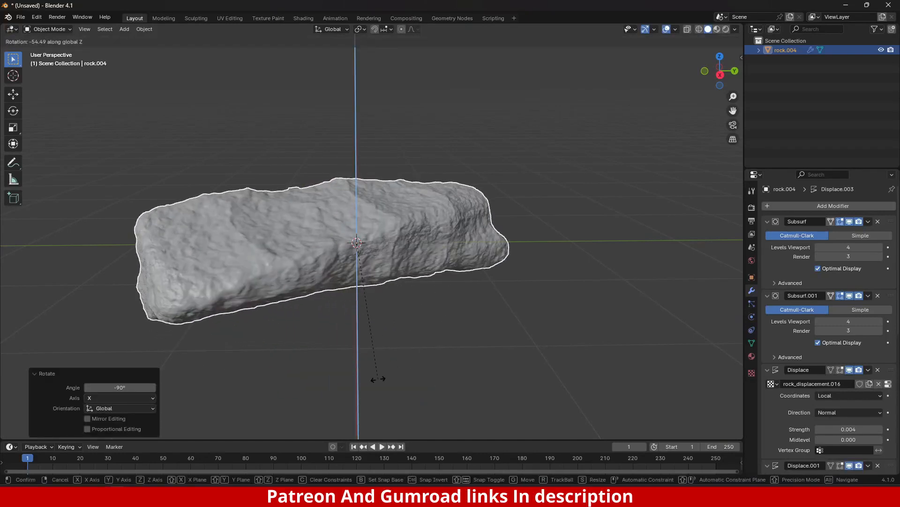
{"action": "type", "text": "90"}
{"action": "key", "text": "Return"}
Step: Place the 3D cursor on the rock's broad upper surface, near its end
{"action": "middle_click_drag", "start_coordinate": [291, 261], "coordinate": [418, 268]}
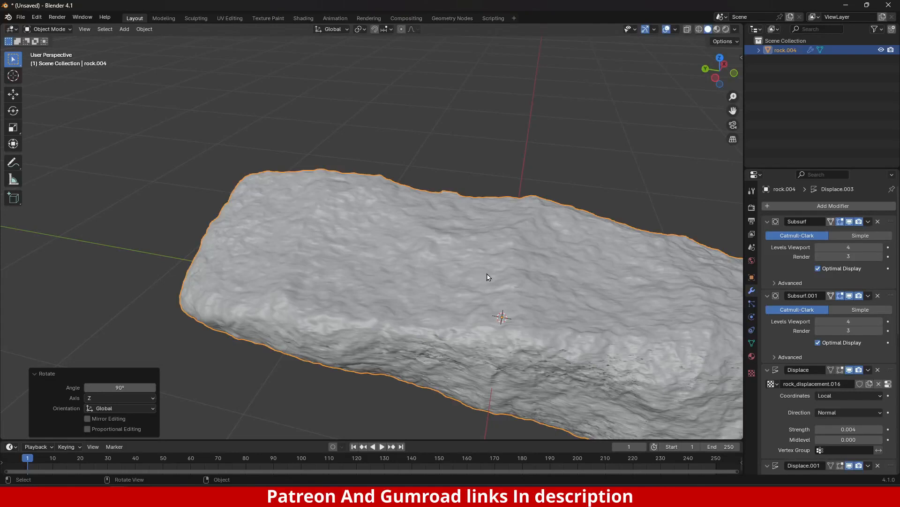
{"action": "middle_click_drag", "start_coordinate": [487, 277], "coordinate": [434, 251]}
{"action": "right_click", "coordinate": [435, 251], "text": "shift"}
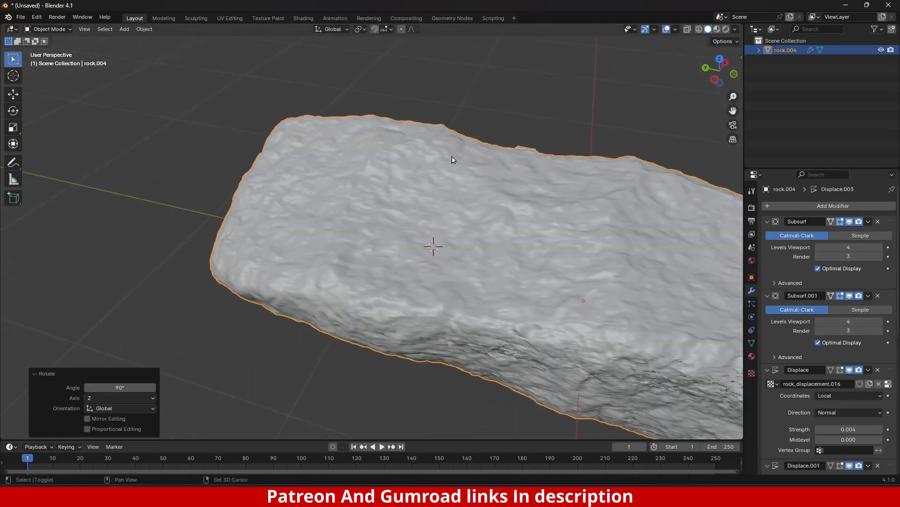
Step: Paste the copied iPhone model into the scene and snap it to the 3D cursor
{"action": "key", "text": "shift+a"}
{"action": "key", "text": "ctrl+v"}
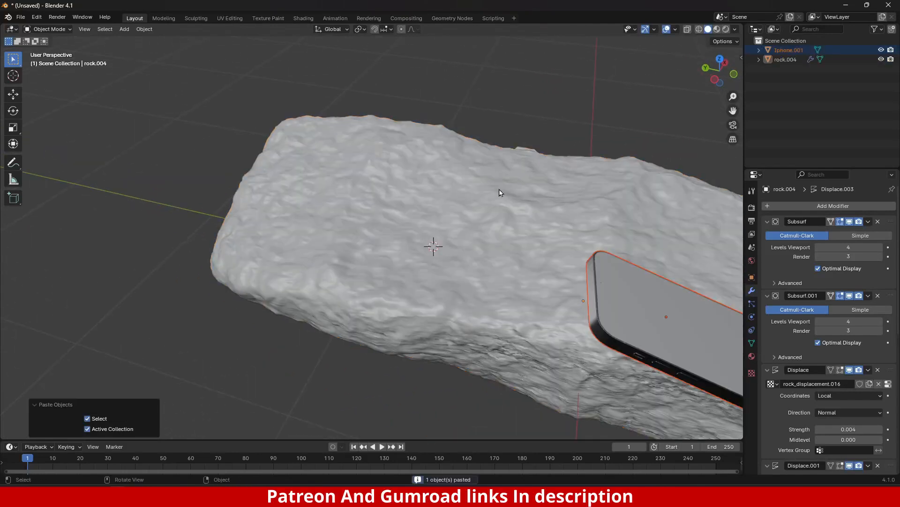
{"action": "middle_click_drag", "start_coordinate": [615, 256], "coordinate": [480, 248], "text": "shift"}
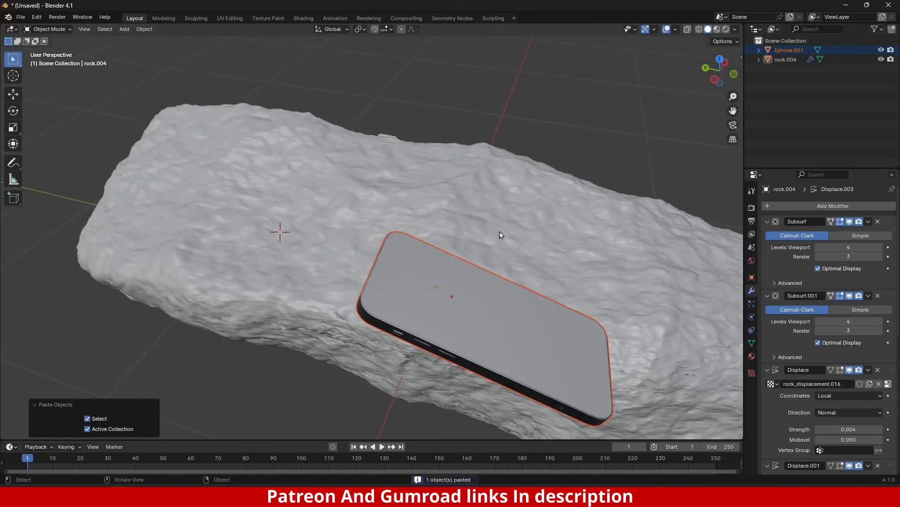
{"action": "left_click", "coordinate": [410, 246]}
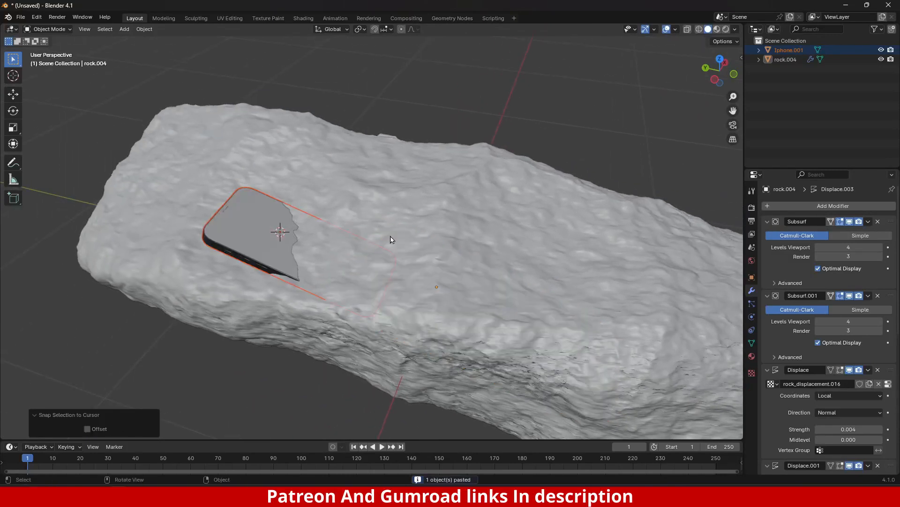
Step: Rotate the iPhone -90° about the global Z axis
{"action": "middle_click_drag", "start_coordinate": [392, 239], "coordinate": [432, 252], "text": "shift"}
{"action": "scroll", "coordinate": [373, 253], "scroll_direction": "up", "scroll_amount": 4}
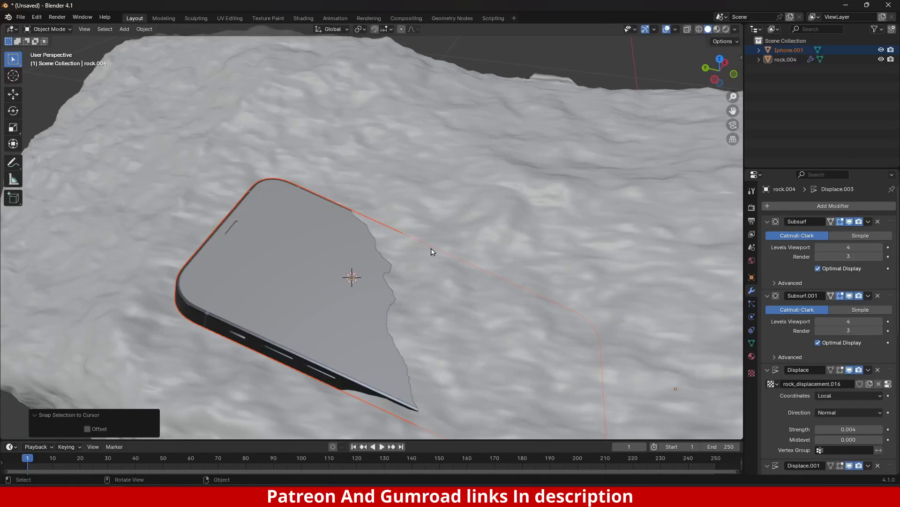
{"action": "scroll", "coordinate": [430, 261], "scroll_direction": "up", "scroll_amount": 2}
{"action": "scroll", "coordinate": [406, 261], "scroll_direction": "down", "scroll_amount": 3}
{"action": "middle_click_drag", "start_coordinate": [403, 268], "coordinate": [477, 250], "text": "shift"}
{"action": "key", "text": "r"}
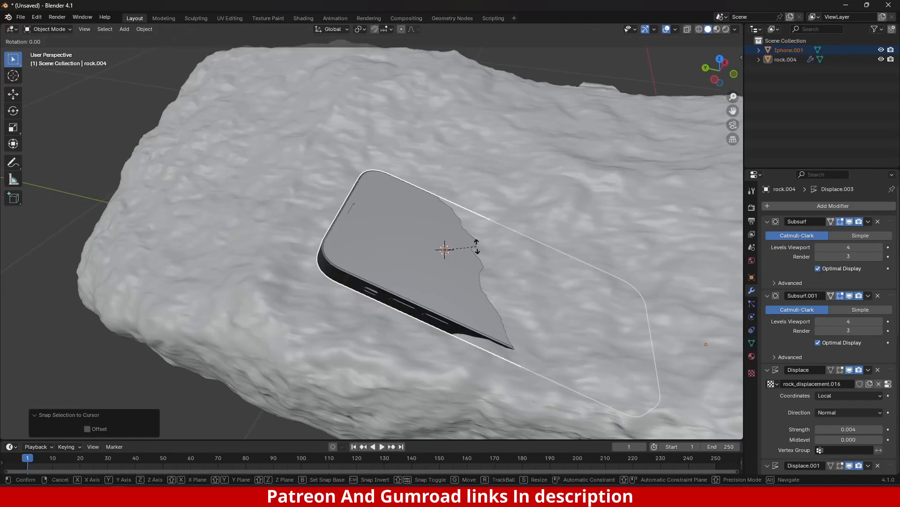
{"action": "key", "text": "x"}
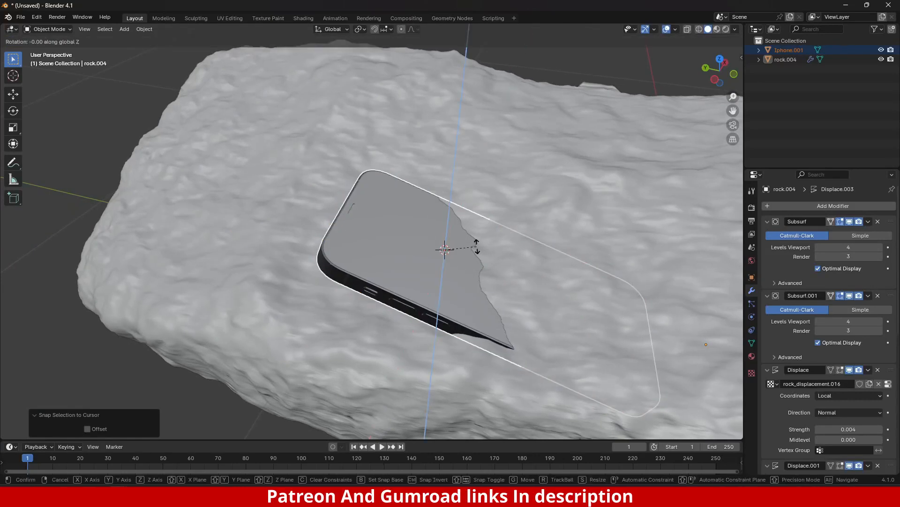
{"action": "type", "text": "90"}
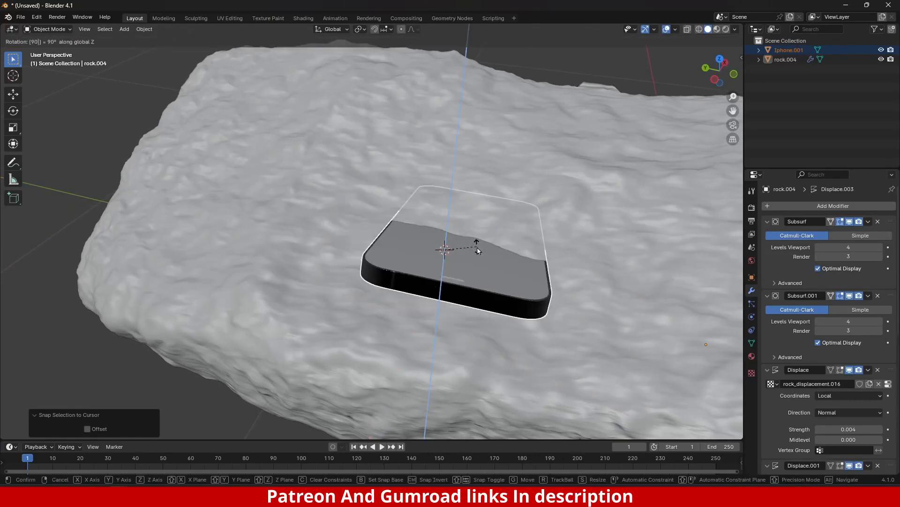
{"action": "key", "text": "BackSpace"}
{"action": "key", "text": "BackSpace"}
{"action": "type", "text": "-90"}
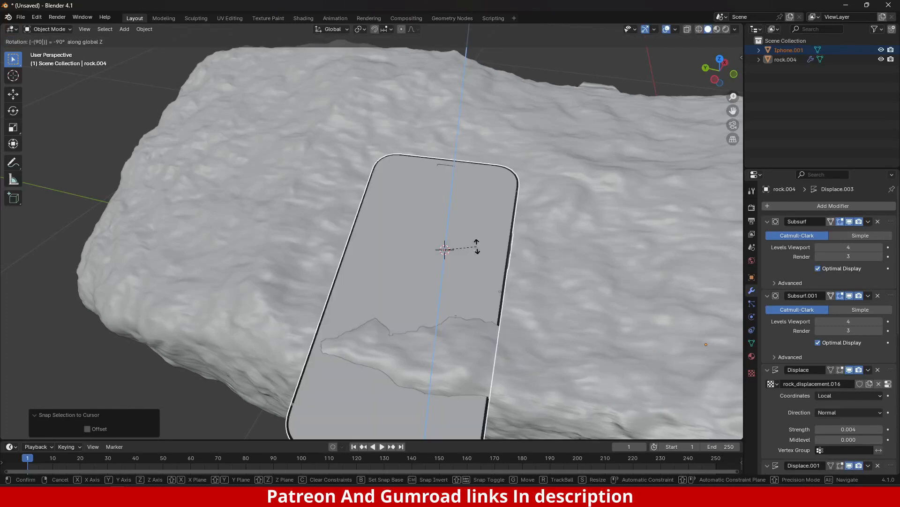
{"action": "key", "text": "Return"}
Step: Adjust the iPhone's height along the Z axis and scale it uniformly to about 0.572
{"action": "middle_click_drag", "start_coordinate": [477, 249], "coordinate": [471, 203]}
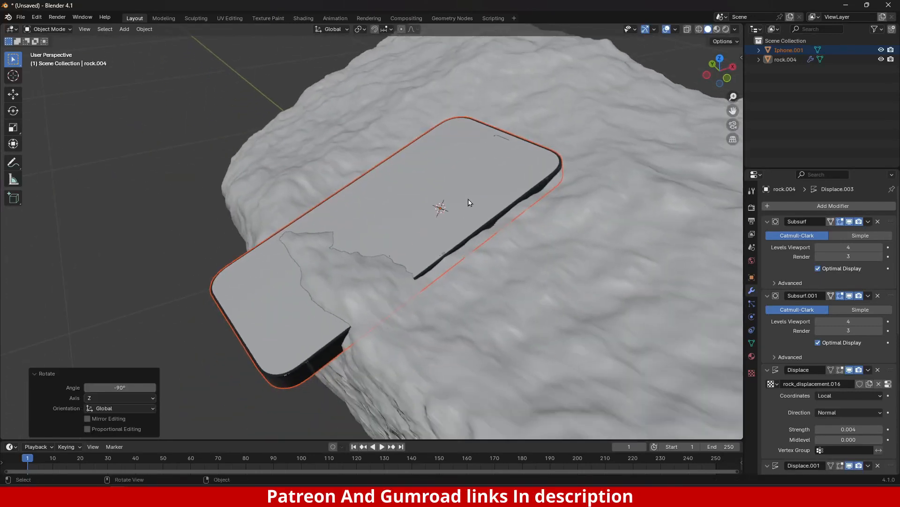
{"action": "key", "text": "g"}
{"action": "key", "text": "z"}
{"action": "left_click", "coordinate": [476, 236]}
{"action": "middle_click_drag", "start_coordinate": [476, 236], "coordinate": [453, 259]}
{"action": "key", "text": "KP_7"}
{"action": "key", "text": "s"}
{"action": "left_click", "coordinate": [459, 261]}
Step: Move the iPhone about 0.023 m in X and 0.021 m in Z to sit on the rock's surface
{"action": "key", "text": "g"}
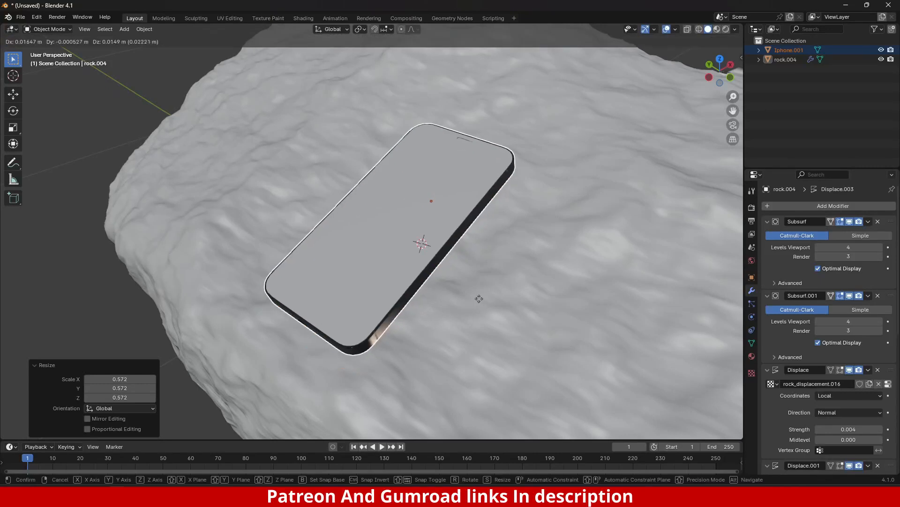
{"action": "left_click", "coordinate": [478, 300]}
{"action": "scroll", "coordinate": [478, 300], "scroll_direction": "up", "scroll_amount": 1}
Step: Shift the iPhone along the global Y axis and rotate it together with the rock 90° about the global Z axis
{"action": "middle_click_drag", "start_coordinate": [478, 300], "coordinate": [488, 294]}
{"action": "scroll", "coordinate": [474, 274], "scroll_direction": "down", "scroll_amount": 4}
{"action": "middle_click_drag", "start_coordinate": [462, 257], "coordinate": [469, 291]}
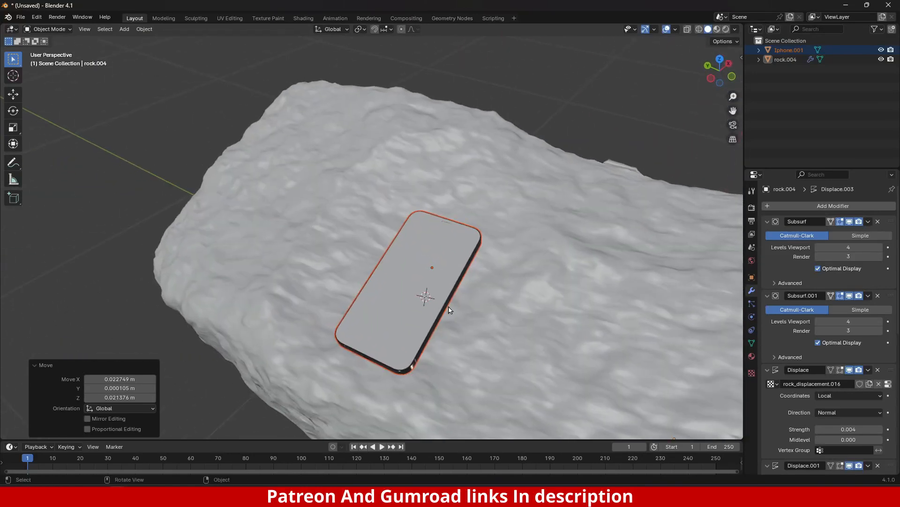
{"action": "key", "text": "g"}
{"action": "key", "text": "y"}
{"action": "left_click", "coordinate": [416, 277]}
{"action": "scroll", "coordinate": [417, 281], "scroll_direction": "up", "scroll_amount": 4}
{"action": "middle_click_drag", "start_coordinate": [420, 300], "coordinate": [474, 238], "text": "shift"}
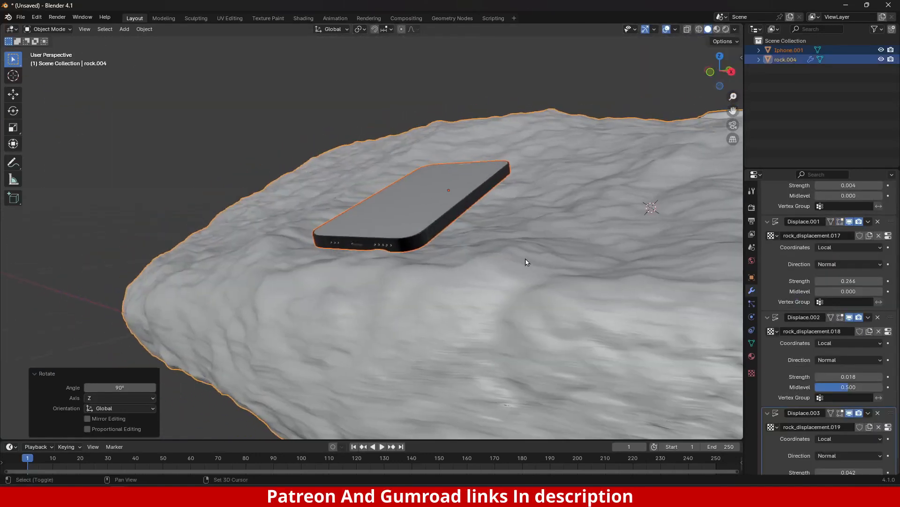
Step: Select only the iPhone and raise it about 0.007 m along the global Z axis
{"action": "middle_click_drag", "start_coordinate": [527, 262], "coordinate": [458, 263]}
{"action": "scroll", "coordinate": [412, 295], "scroll_direction": "up", "scroll_amount": 3}
{"action": "left_click", "coordinate": [391, 270]}
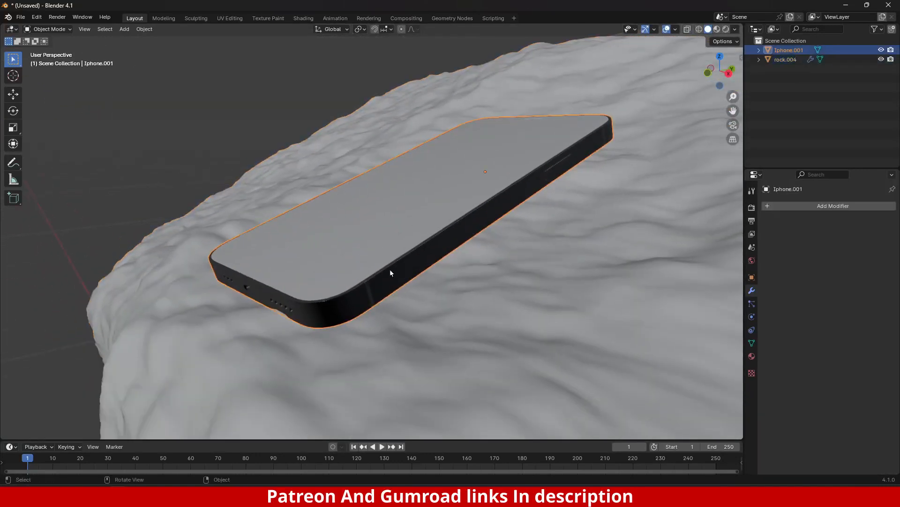
{"action": "key", "text": "g"}
{"action": "key", "text": "z"}
{"action": "left_click", "coordinate": [454, 330]}
{"action": "scroll", "coordinate": [454, 330], "scroll_direction": "up", "scroll_amount": 2}
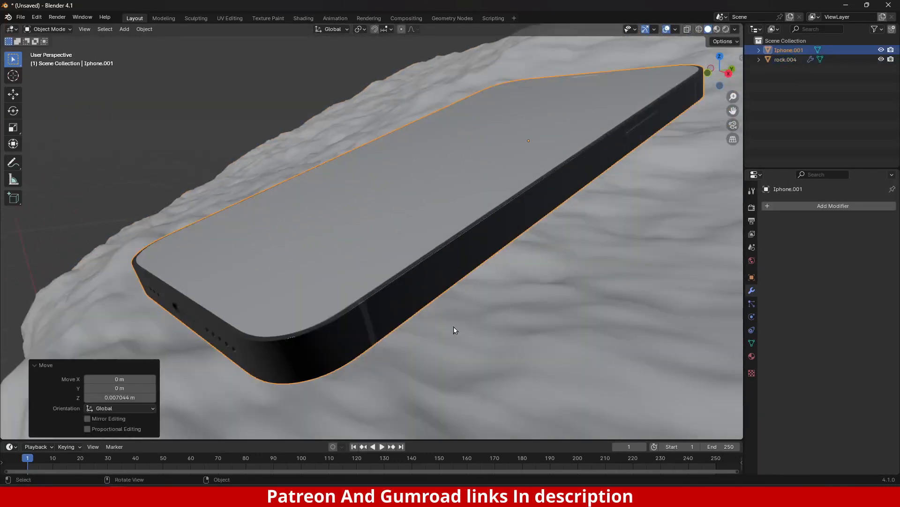
{"action": "middle_click_drag", "start_coordinate": [454, 329], "coordinate": [472, 300]}
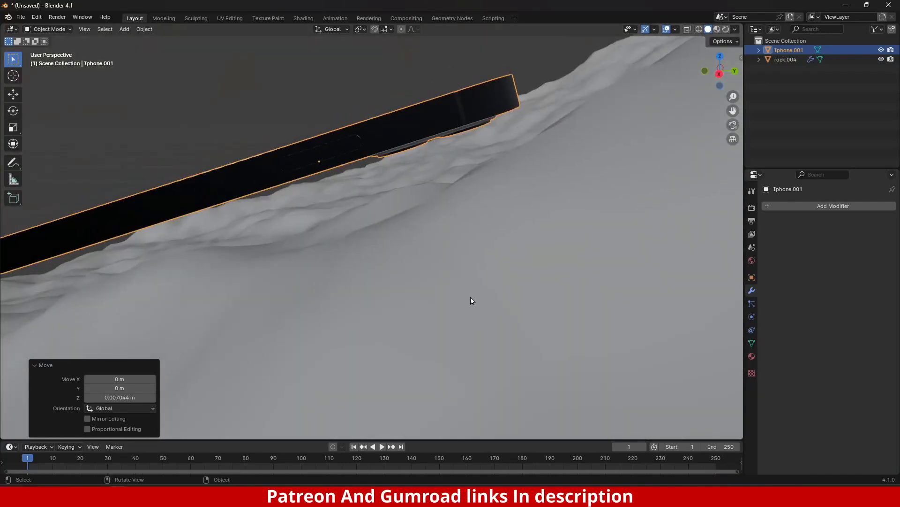
{"action": "key", "text": "r"}
{"action": "key", "text": "s"}
{"action": "key", "text": "x"}
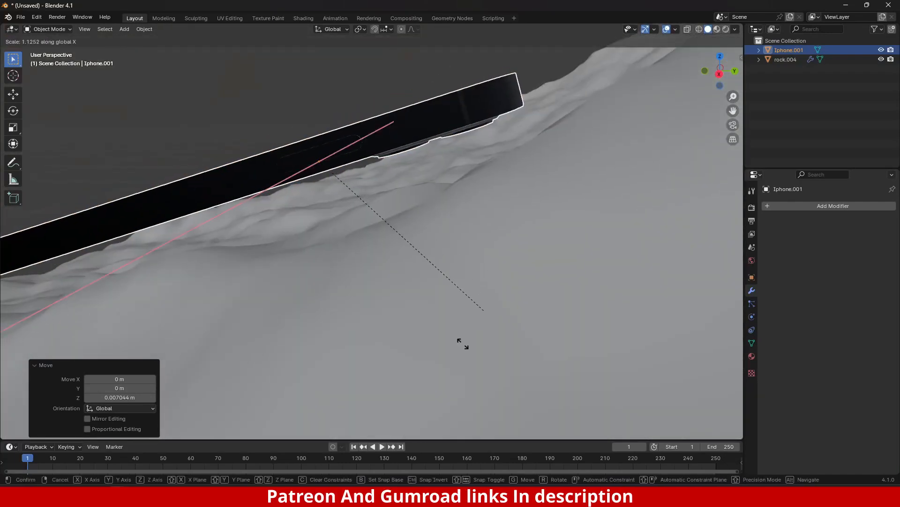
{"action": "right_click", "coordinate": [575, 151]}
{"action": "middle_click_drag", "start_coordinate": [483, 181], "coordinate": [585, 202], "text": "shift"}
{"action": "key", "text": "r"}
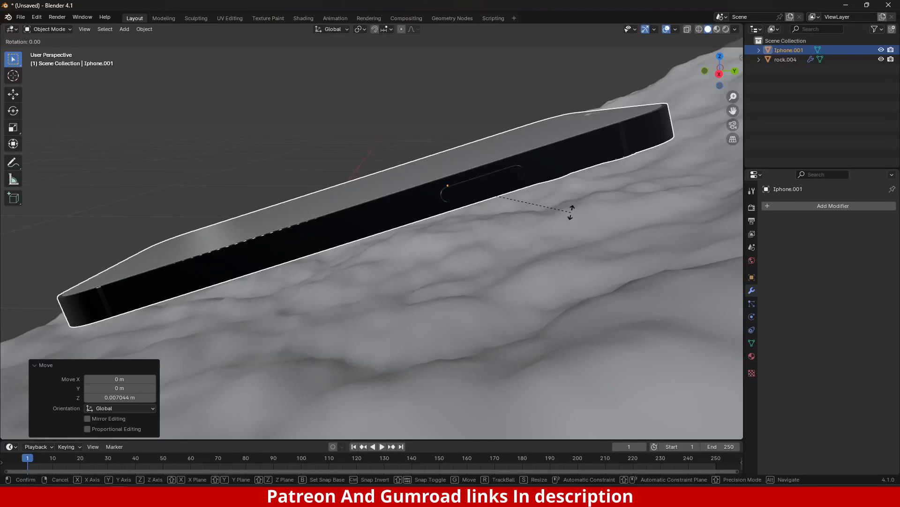
{"action": "key", "text": "x"}
{"action": "right_click", "coordinate": [571, 238]}
Step: Lower the iPhone about 0.018 m along the global Z axis so it settles into the rock's surface
{"action": "scroll", "coordinate": [572, 234], "scroll_direction": "up", "scroll_amount": 2}
{"action": "middle_click_drag", "start_coordinate": [572, 234], "coordinate": [533, 197], "text": "shift"}
{"action": "scroll", "coordinate": [527, 215], "scroll_direction": "down", "scroll_amount": 3}
{"action": "key", "text": "g"}
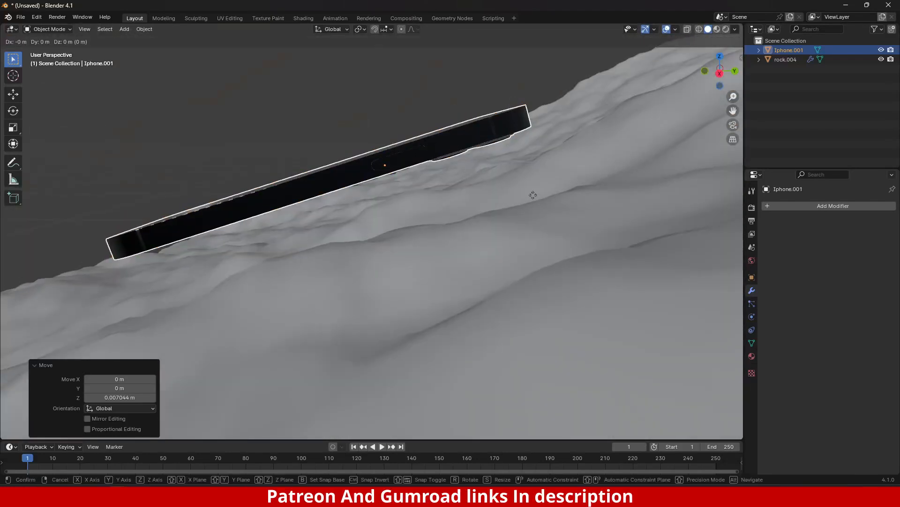
{"action": "key", "text": "z"}
{"action": "left_click", "coordinate": [539, 212]}
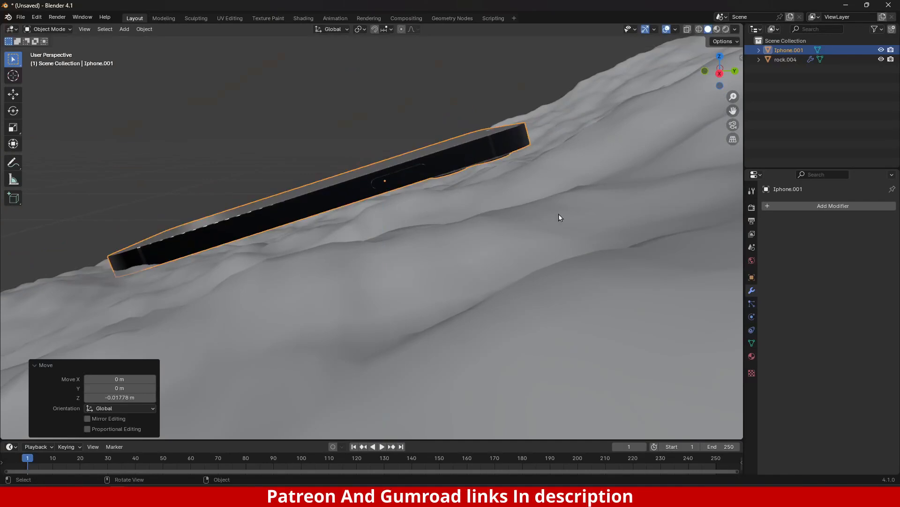
Step: Rotate the iPhone about -1.98° around the global X axis and about -2.8° around the global Y axis to follow the rock's slope
{"action": "key", "text": "r"}
{"action": "key", "text": "x"}
{"action": "left_click", "coordinate": [524, 222]}
{"action": "middle_click_drag", "start_coordinate": [524, 222], "coordinate": [559, 248]}
{"action": "scroll", "coordinate": [601, 160], "scroll_direction": "up", "scroll_amount": 2}
{"action": "key", "text": "r"}
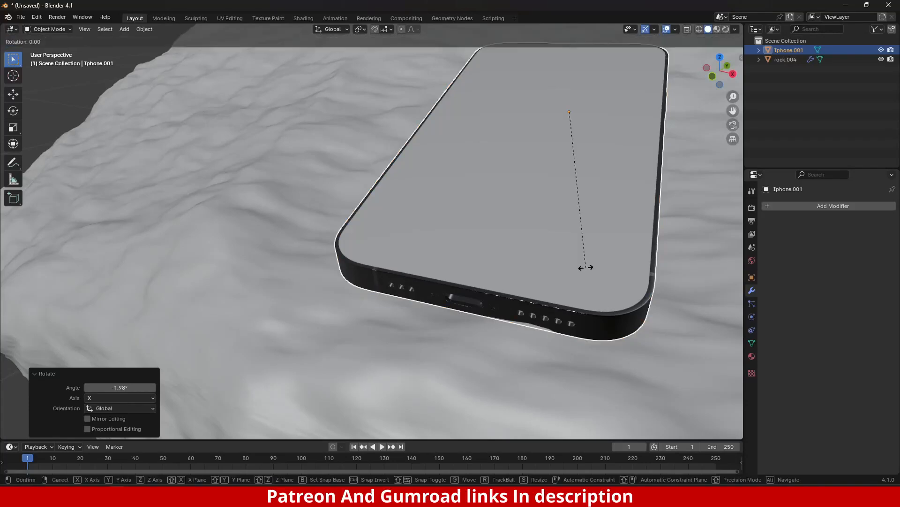
{"action": "key", "text": "y"}
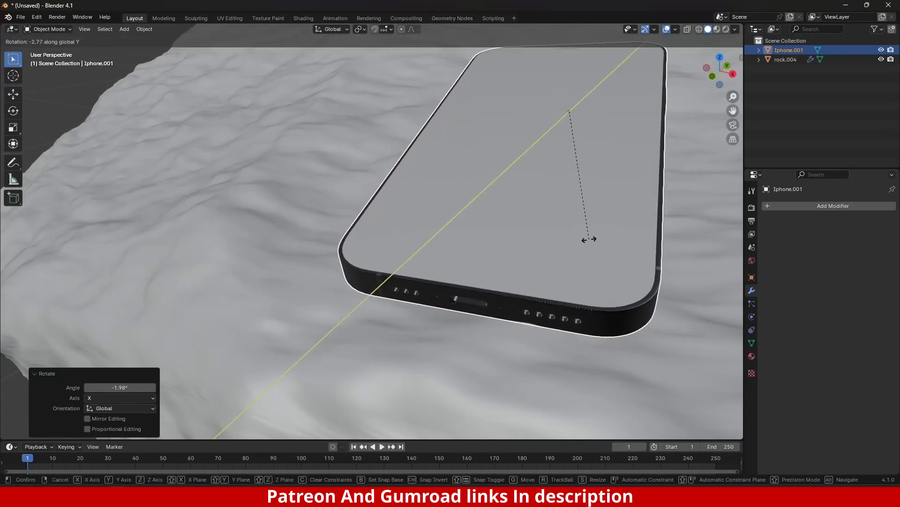
{"action": "left_click", "coordinate": [591, 243]}
Step: Move the iPhone about -0.008 m in X, -0.004 m in Y and 0.002 m in Z on the rock, and deselect it
{"action": "key", "text": "g"}
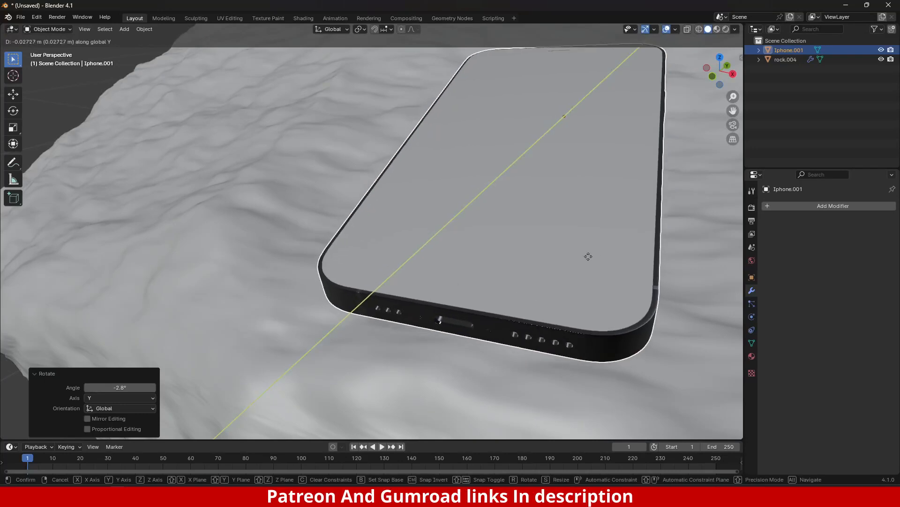
{"action": "left_click", "coordinate": [593, 257]}
{"action": "scroll", "coordinate": [592, 263], "scroll_direction": "down", "scroll_amount": 6}
{"action": "middle_click_drag", "start_coordinate": [591, 266], "coordinate": [540, 256]}
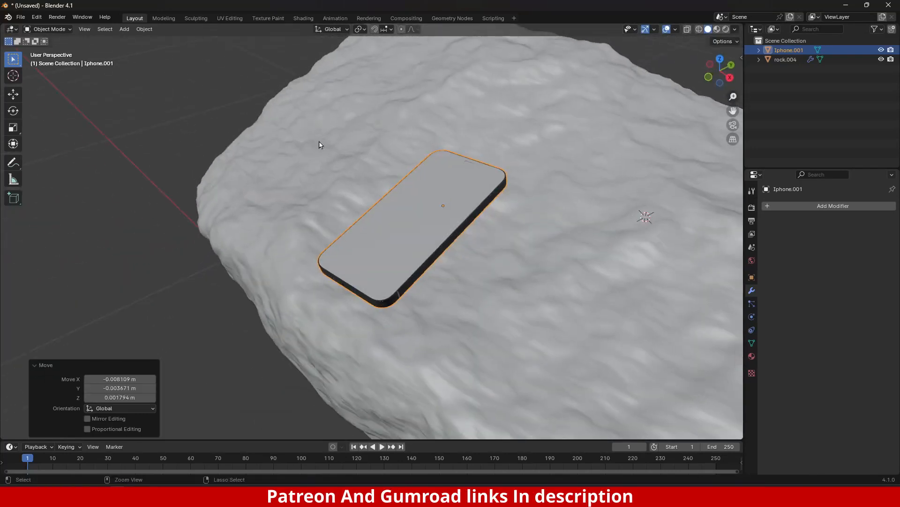
{"action": "left_click", "coordinate": [211, 108]}
Step: Add a camera and align it to the current angled view of the iPhone on the rock
{"action": "middle_click_drag", "start_coordinate": [566, 348], "coordinate": [453, 278]}
{"action": "scroll", "coordinate": [520, 255], "scroll_direction": "up", "scroll_amount": 2}
{"action": "key", "text": "shift+a"}
{"action": "mouse_move", "coordinate": [354, 192]}
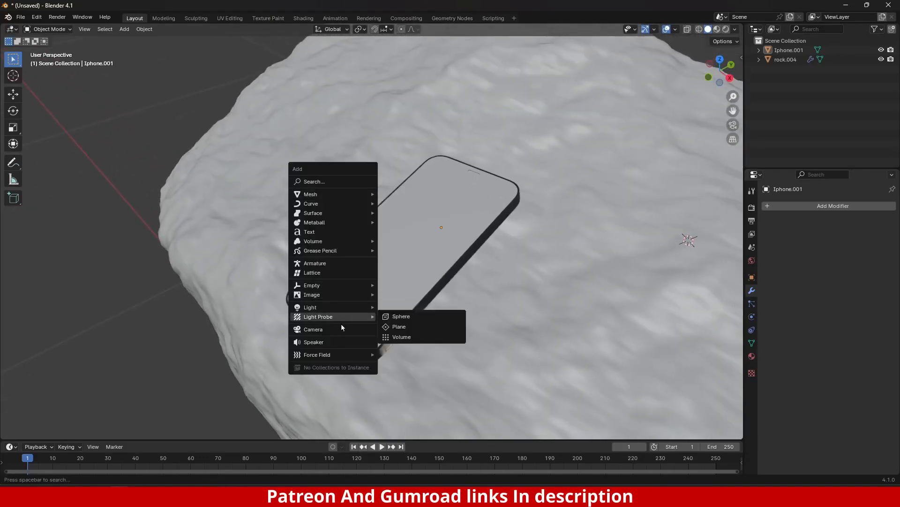
{"action": "left_click", "coordinate": [359, 330]}
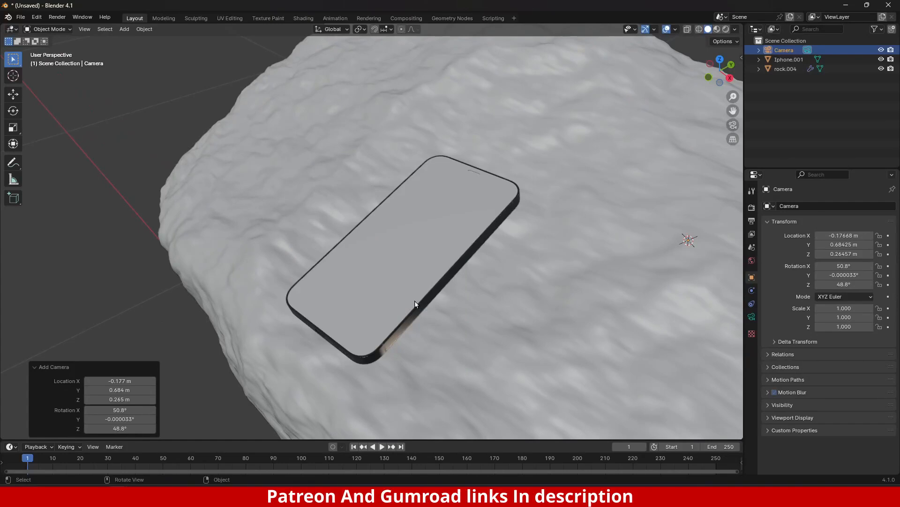
{"action": "key", "text": "ctrl+alt+KP_0"}
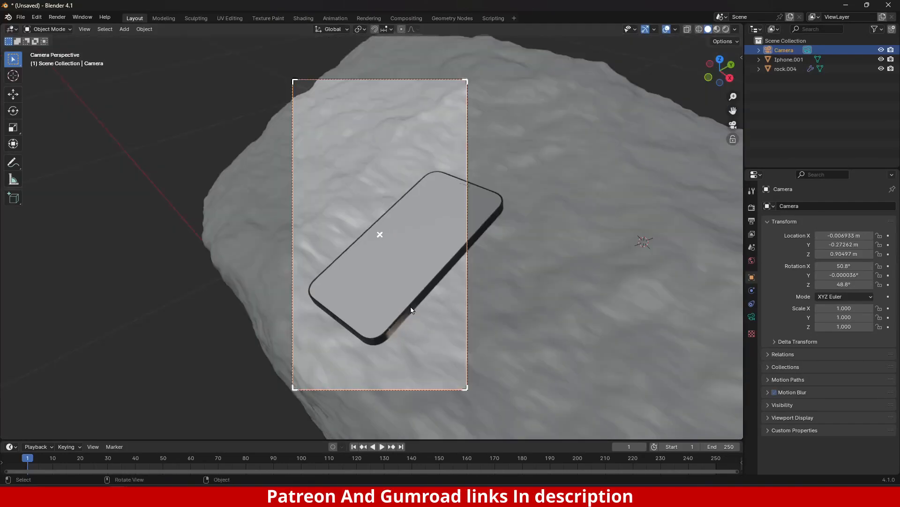
Step: Reposition the camera, moving it back about 0.362 m along its local Z axis to fit the whole iPhone in the portrait frame
{"action": "left_click", "coordinate": [752, 221]}
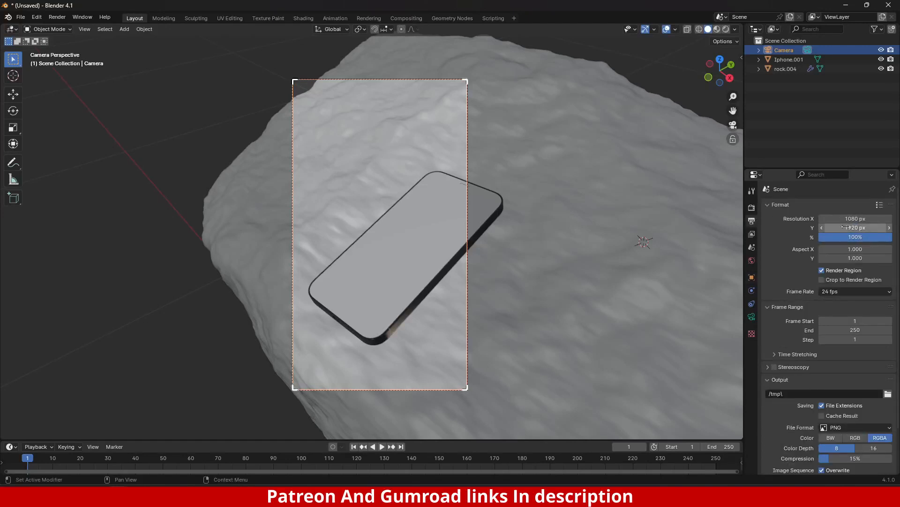
{"action": "key", "text": "g"}
{"action": "left_click", "coordinate": [466, 259]}
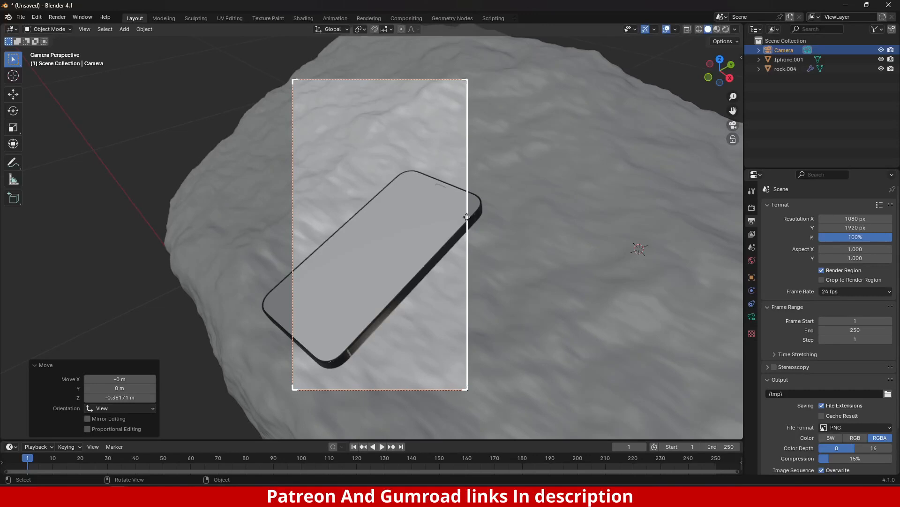
{"action": "key", "text": "g"}
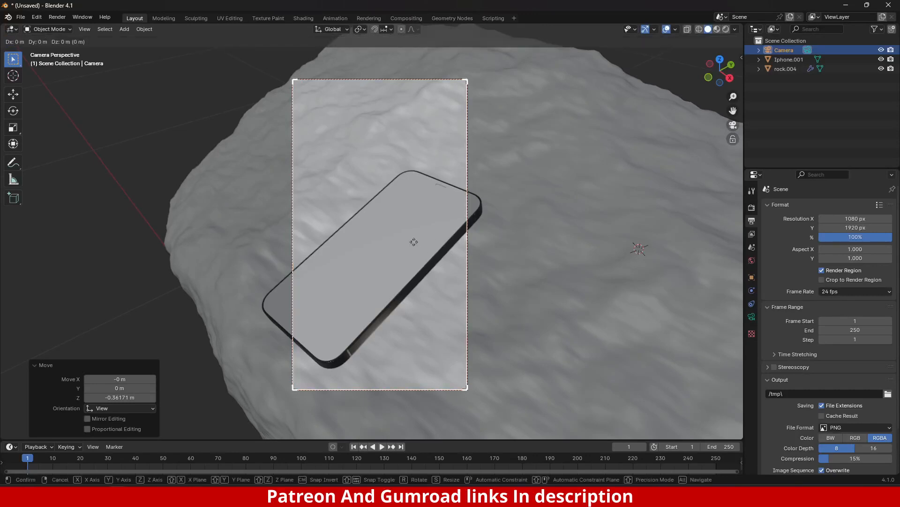
{"action": "key", "text": "z"}
{"action": "key", "text": "z"}
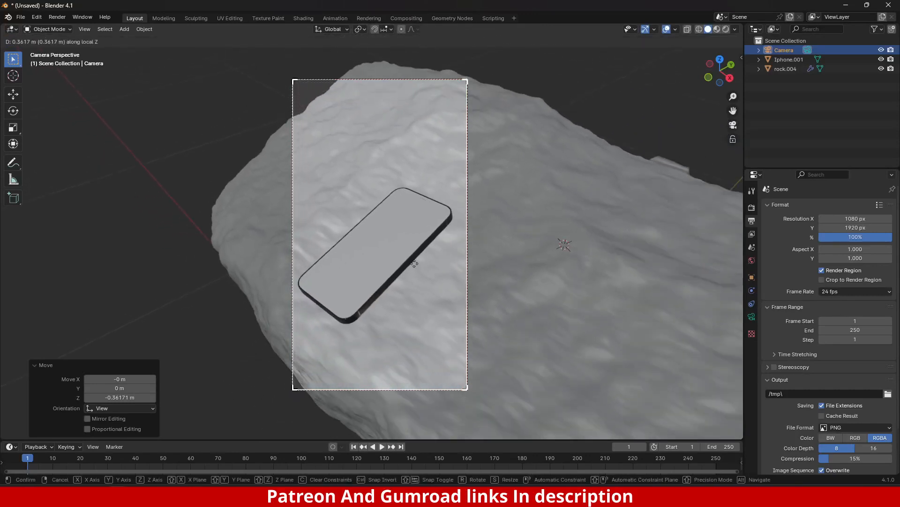
{"action": "left_click", "coordinate": [415, 265]}
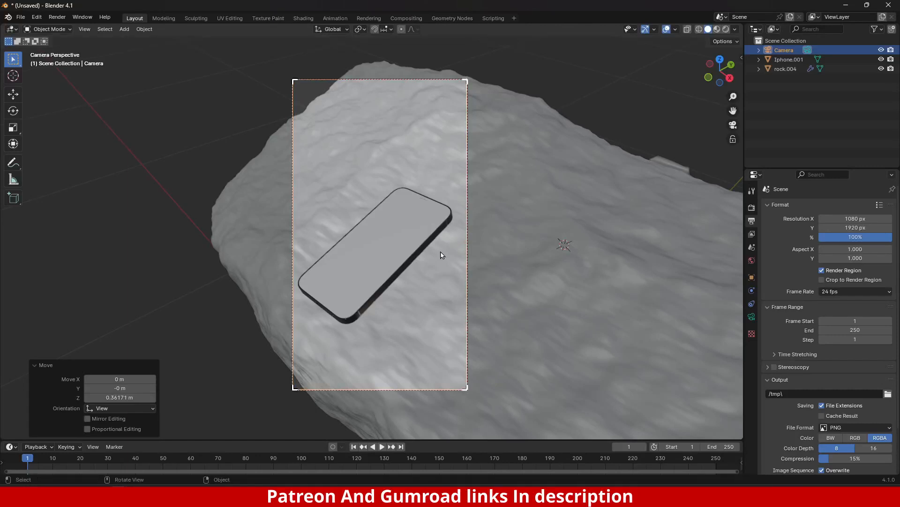
{"action": "key", "text": "g"}
{"action": "key", "text": "z"}
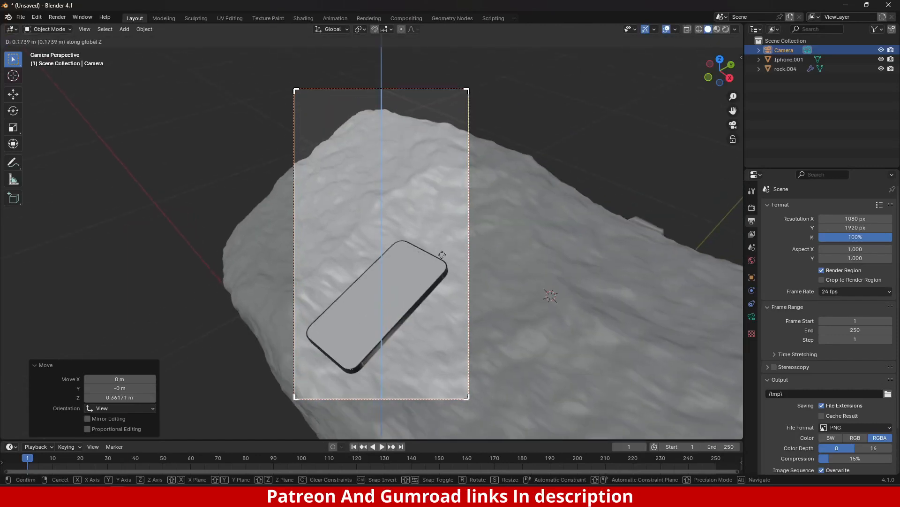
{"action": "right_click", "coordinate": [443, 254]}
Step: Set the camera lens's vertical shift (Shift Y) to 0.160 to lower the iPhone in the frame
{"action": "middle_click_drag", "start_coordinate": [444, 287], "coordinate": [447, 289], "text": "shift"}
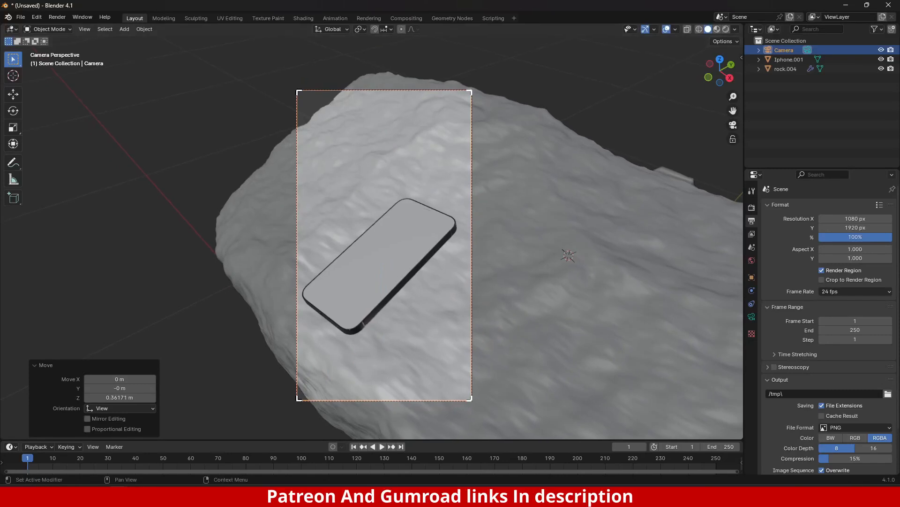
{"action": "left_click", "coordinate": [752, 318]}
{"action": "left_click_drag", "start_coordinate": [842, 284], "coordinate": [859, 285]}
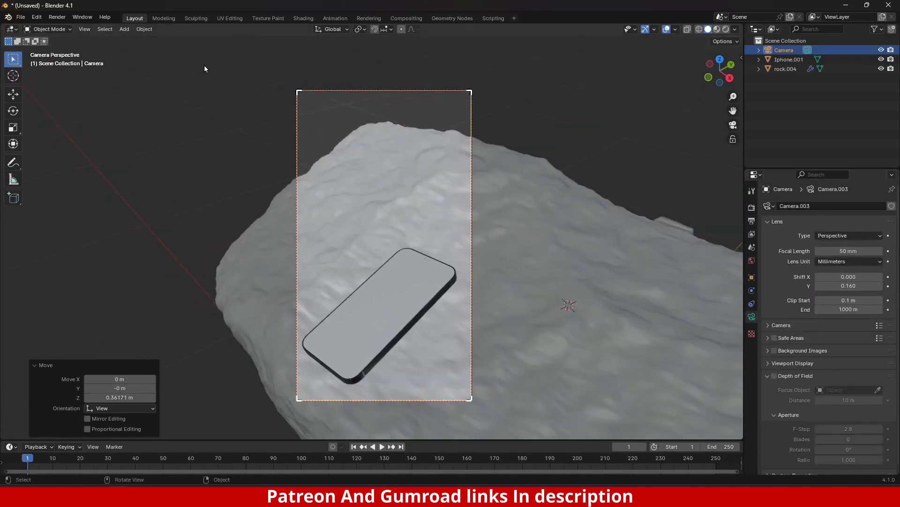
Step: Select the rock and move it into a new collection named "rocks"
{"action": "left_click", "coordinate": [398, 161]}
{"action": "middle_click_drag", "start_coordinate": [466, 199], "coordinate": [472, 248], "text": "shift"}
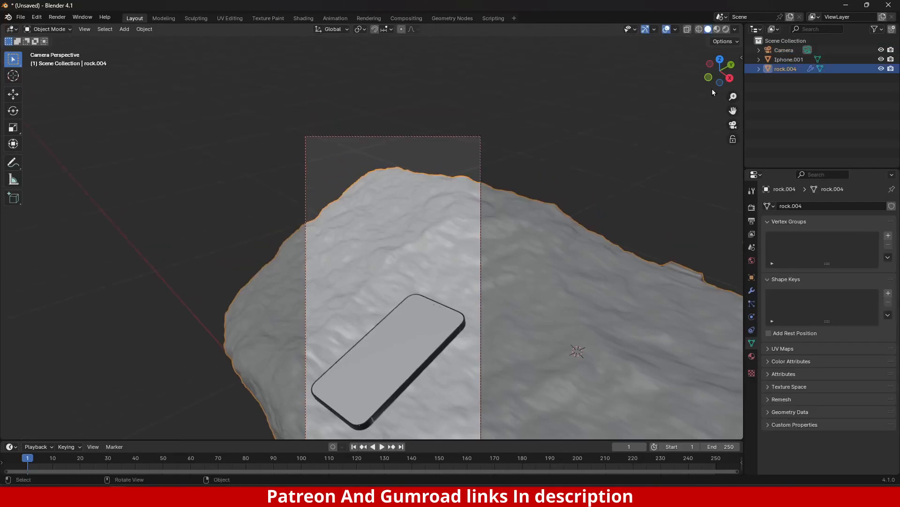
{"action": "left_click", "coordinate": [431, 125]}
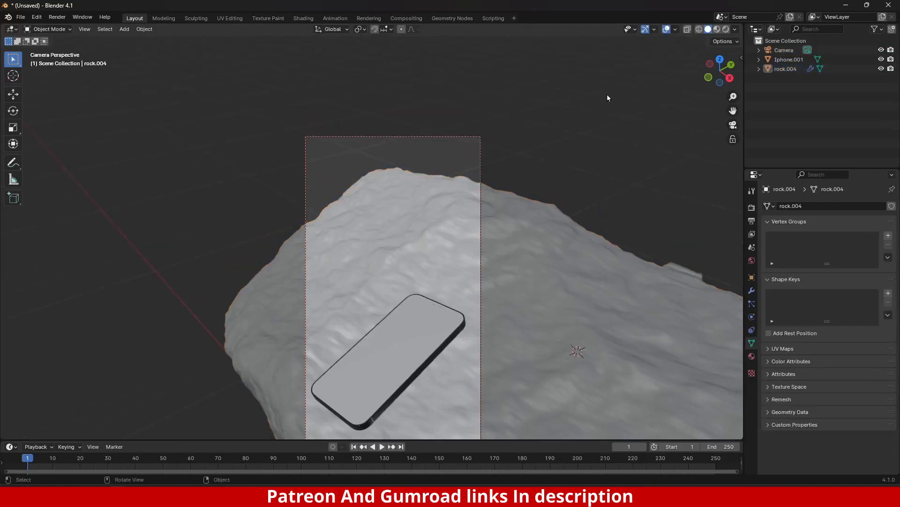
{"action": "left_click", "coordinate": [784, 61]}
{"action": "left_click", "coordinate": [784, 68]}
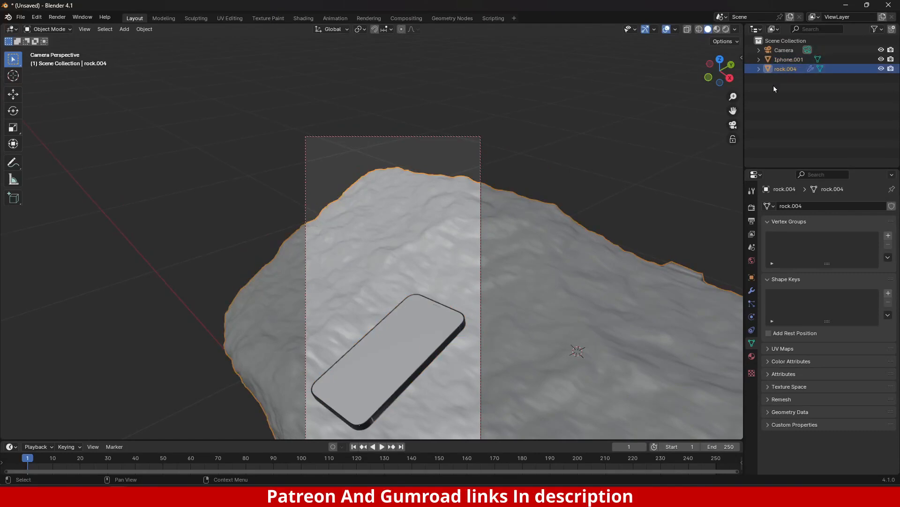
{"action": "key", "text": "m"}
{"action": "left_click", "coordinate": [657, 109]}
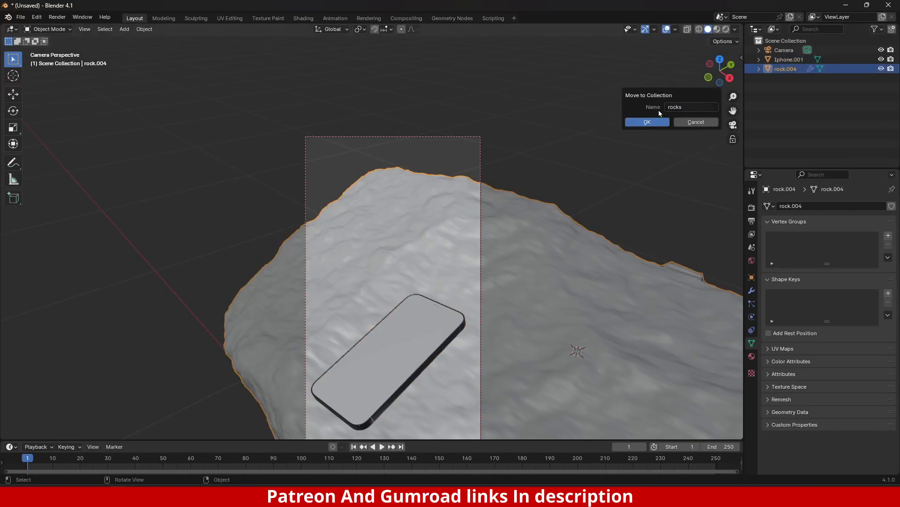
{"action": "left_click", "coordinate": [647, 122]}
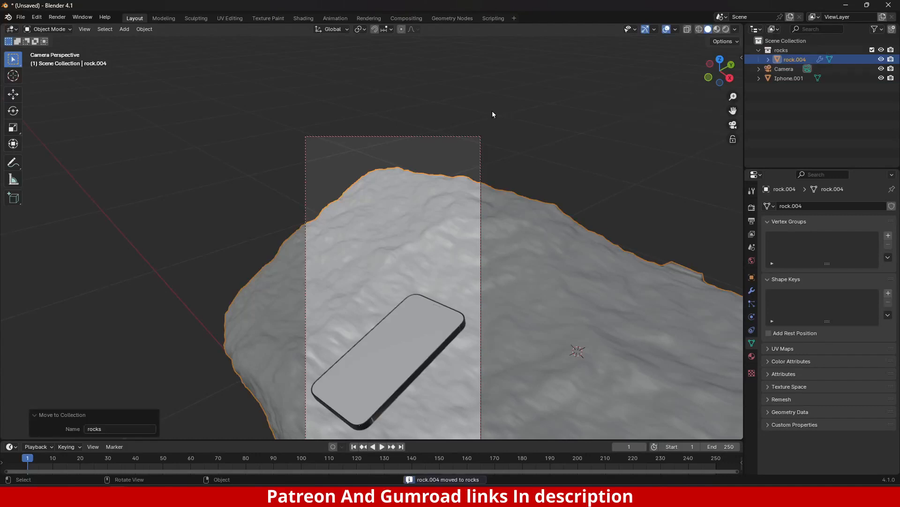
Step: Add a collection instance of "rocks" and rotate it 90° about the global Z axis
{"action": "key", "text": "shift+a"}
{"action": "mouse_move", "coordinate": [331, 222]}
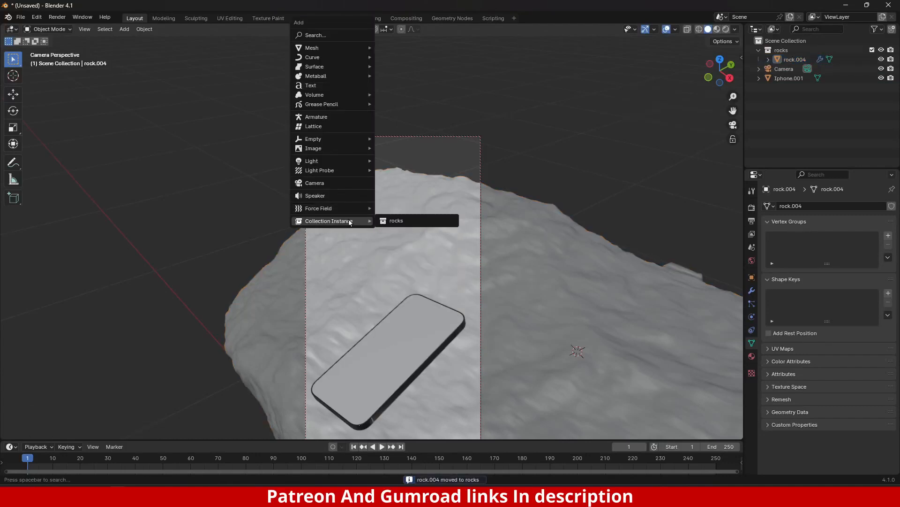
{"action": "left_click", "coordinate": [388, 221]}
{"action": "key", "text": "s"}
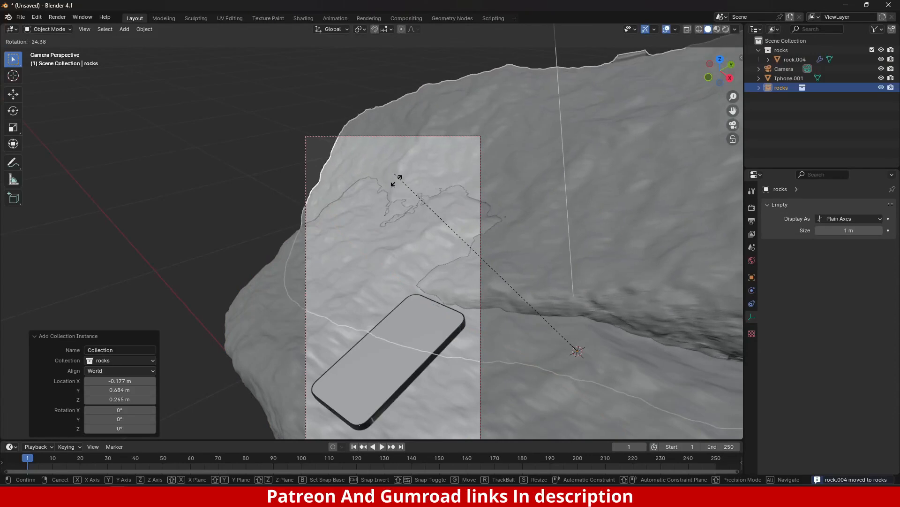
{"action": "type", "text": "z90"}
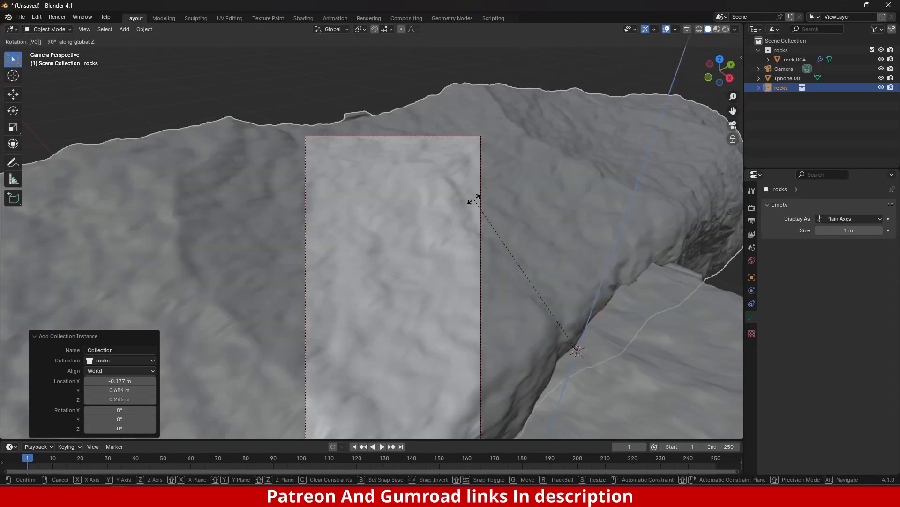
{"action": "key", "text": "Return"}
Step: Move the rock instance about -1.684 m along the global X axis, behind the original rock, and deselect it
{"action": "key", "text": "g"}
{"action": "key", "text": "x"}
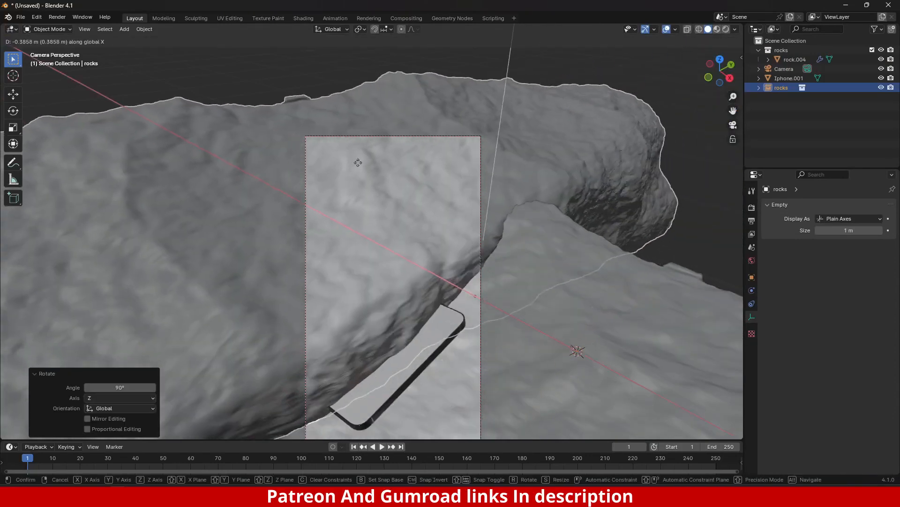
{"action": "left_click", "coordinate": [198, 419]}
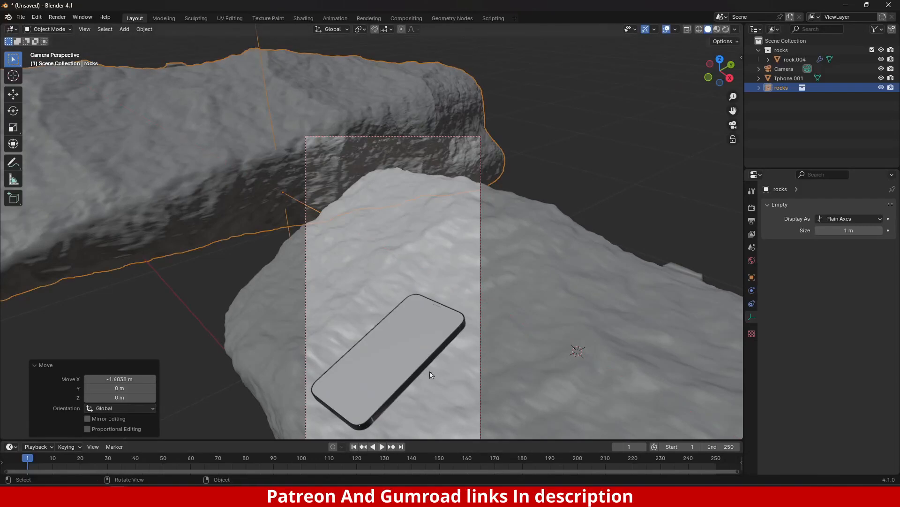
{"action": "middle_click_drag", "start_coordinate": [413, 222], "coordinate": [480, 270], "text": "shift"}
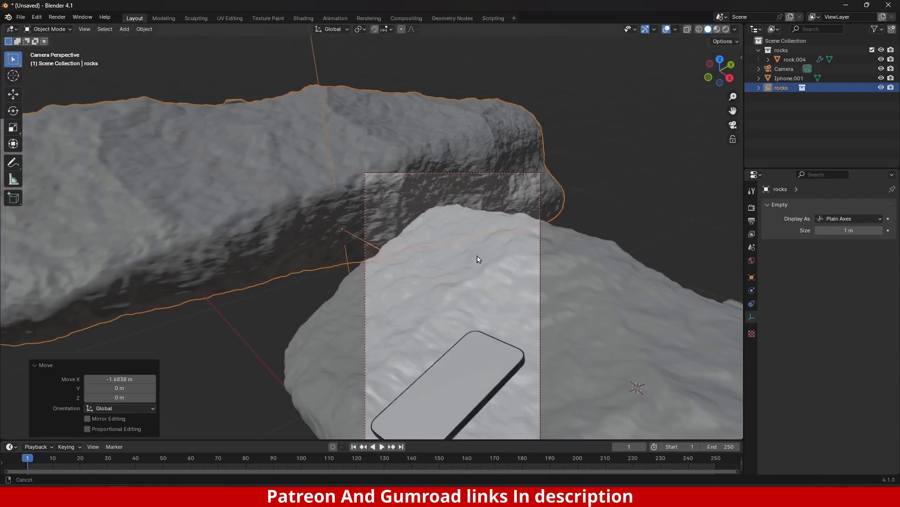
{"action": "scroll", "coordinate": [492, 257], "scroll_direction": "down", "scroll_amount": 1}
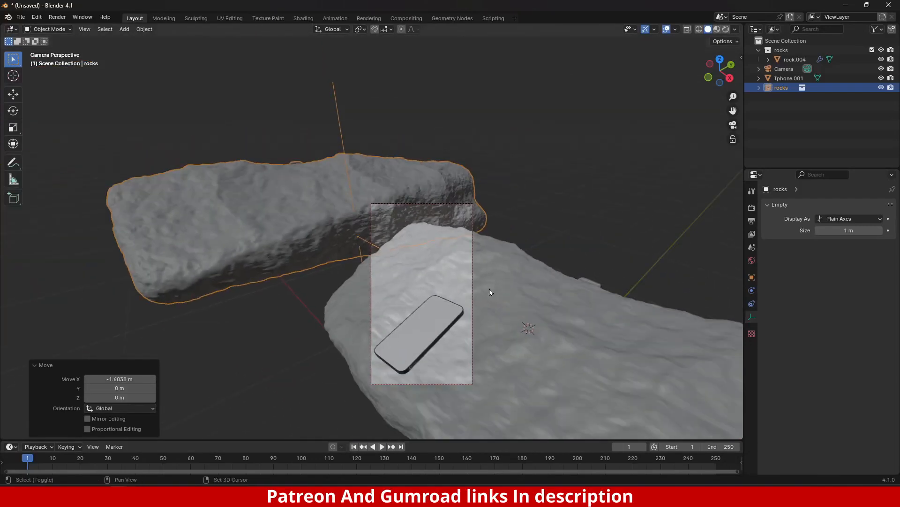
{"action": "middle_click_drag", "start_coordinate": [469, 311], "coordinate": [443, 281], "text": "shift"}
{"action": "scroll", "coordinate": [484, 341], "scroll_direction": "up", "scroll_amount": 2}
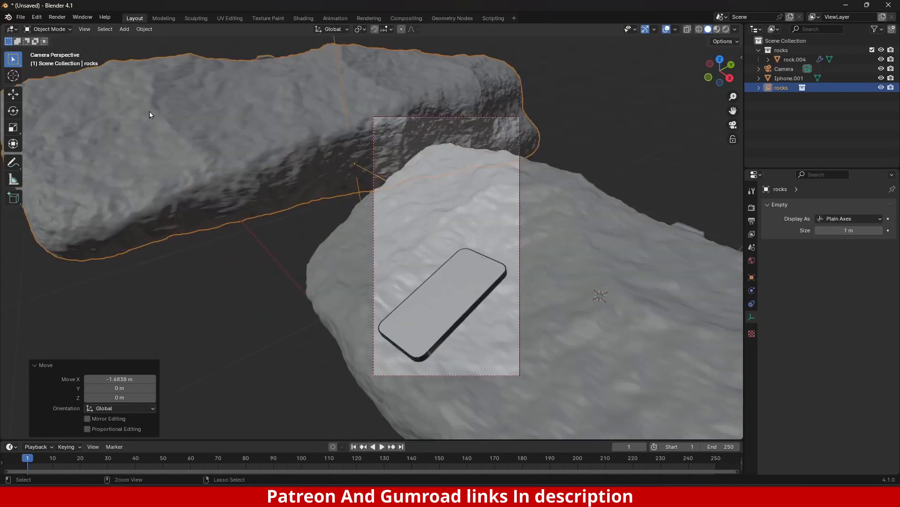
{"action": "key", "text": "alt+a"}
Step: Select the original rock under the iPhone and isolate it in local view with Material Preview shading
{"action": "scroll", "coordinate": [411, 100], "scroll_direction": "up", "scroll_amount": 3}
{"action": "scroll", "coordinate": [443, 281], "scroll_direction": "down", "scroll_amount": 4}
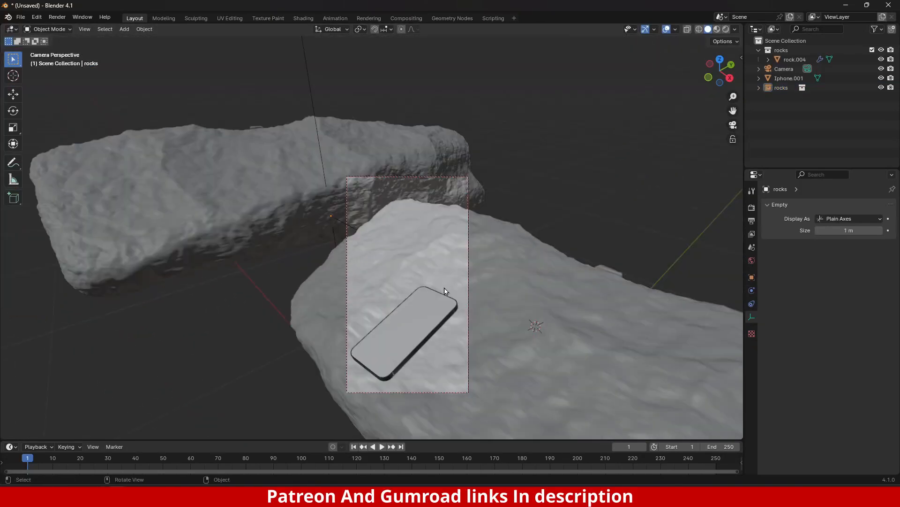
{"action": "left_click", "coordinate": [424, 269]}
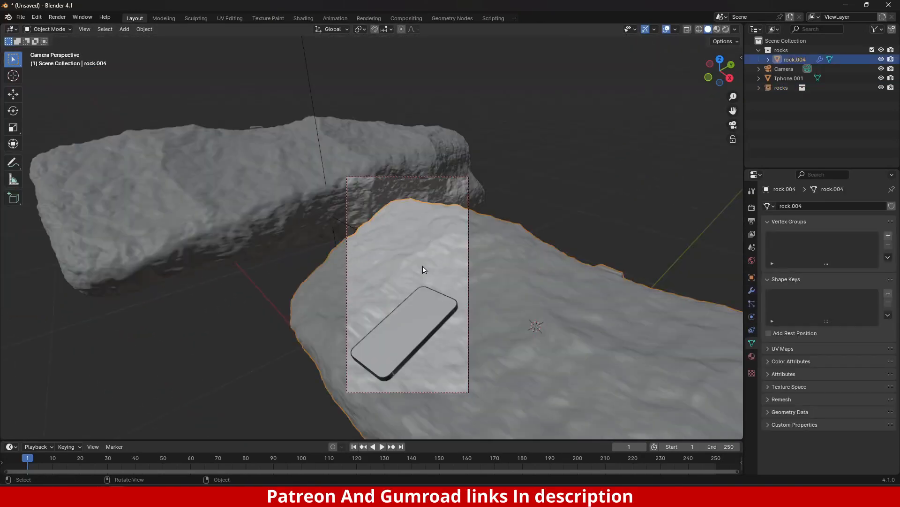
{"action": "left_click", "coordinate": [275, 198]}
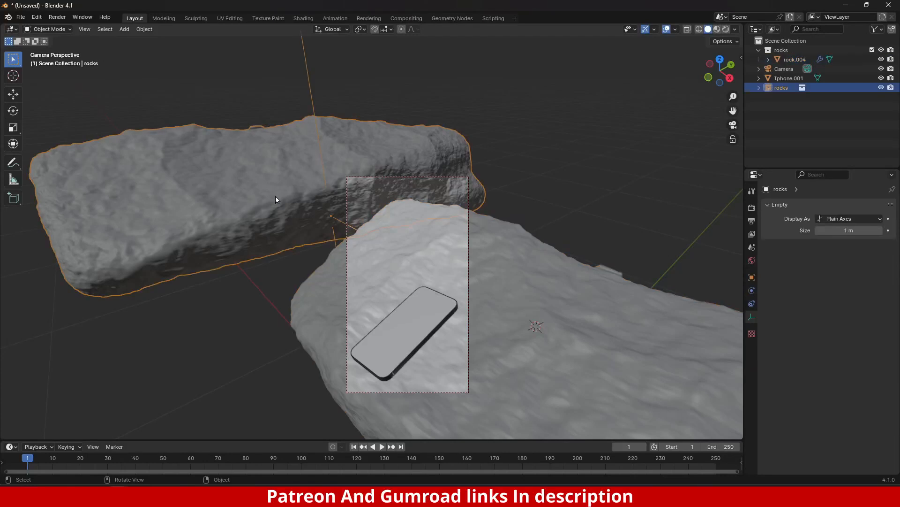
{"action": "left_click", "coordinate": [606, 322]}
{"action": "key", "text": "KP_Divide"}
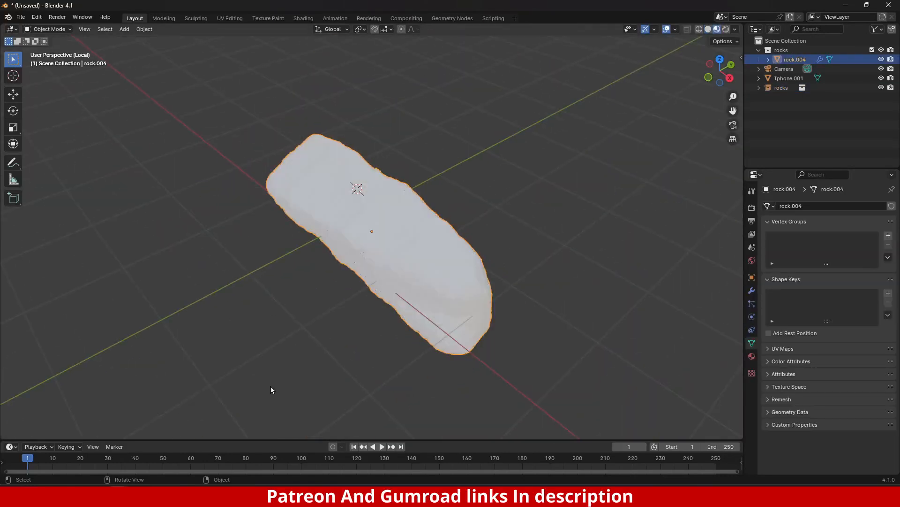
{"action": "middle_click_drag", "start_coordinate": [271, 389], "coordinate": [120, 359]}
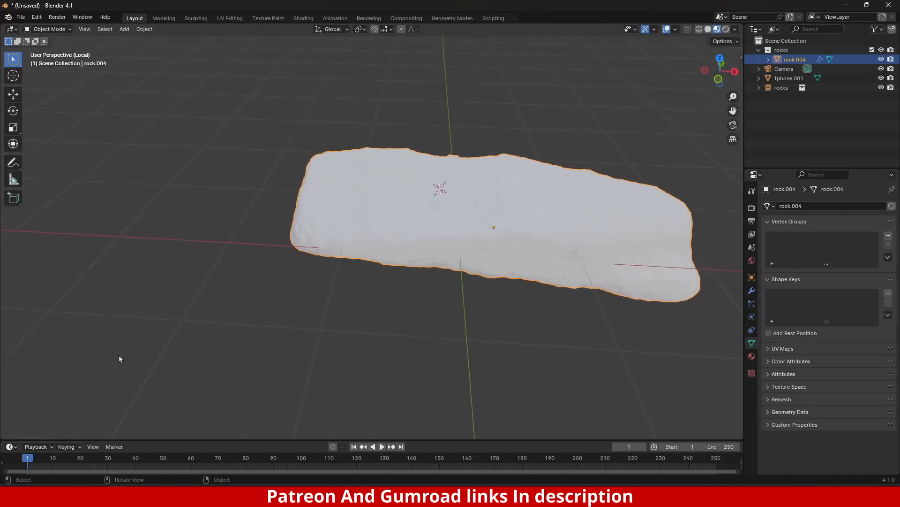
Step: Split the 3D viewport vertically and change the new area to the Shader Editor for the rock's material
{"action": "left_click_drag", "start_coordinate": [2, 436], "coordinate": [411, 277]}
{"action": "left_click", "coordinate": [11, 29]}
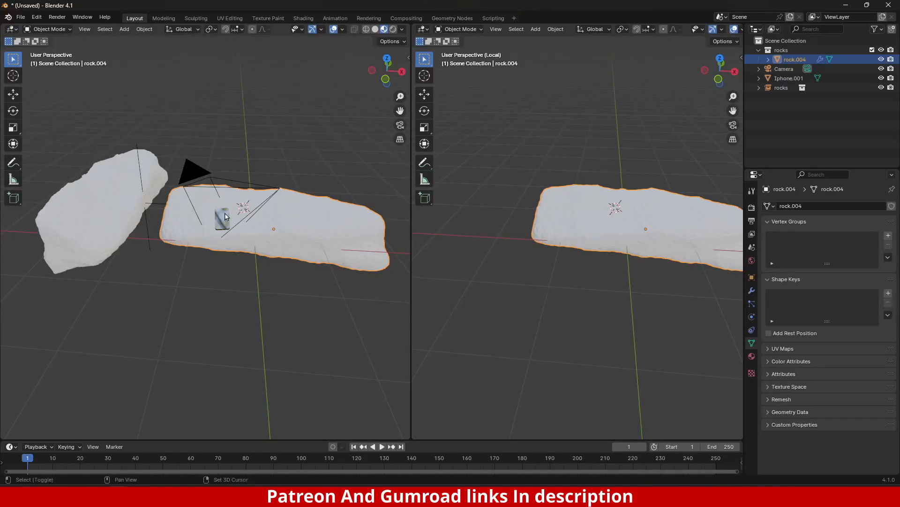
{"action": "key", "text": "shift+F3"}
{"action": "key", "text": "shift+F3"}
{"action": "key", "text": "shift+F3"}
{"action": "key", "text": "shift+F3"}
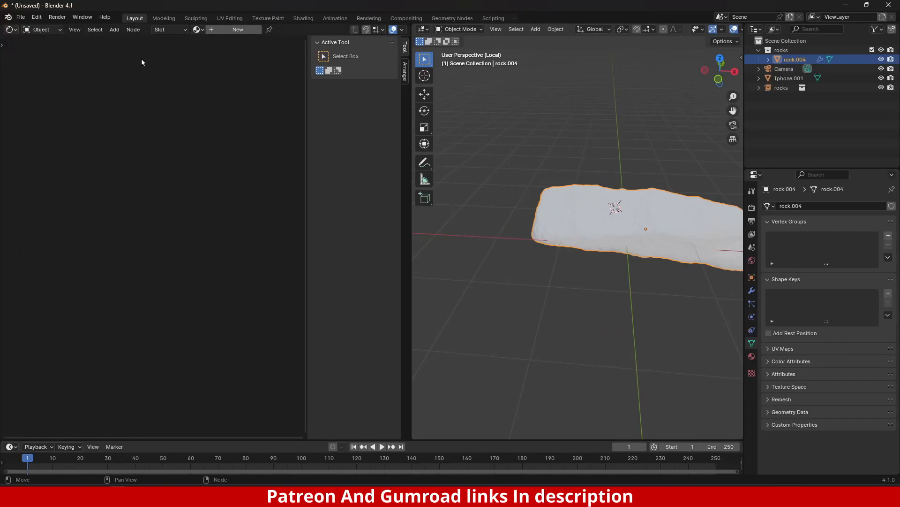
Step: Create a new material named "rocks" for the rock and set its Principled BSDF base color to black
{"action": "left_click", "coordinate": [235, 32]}
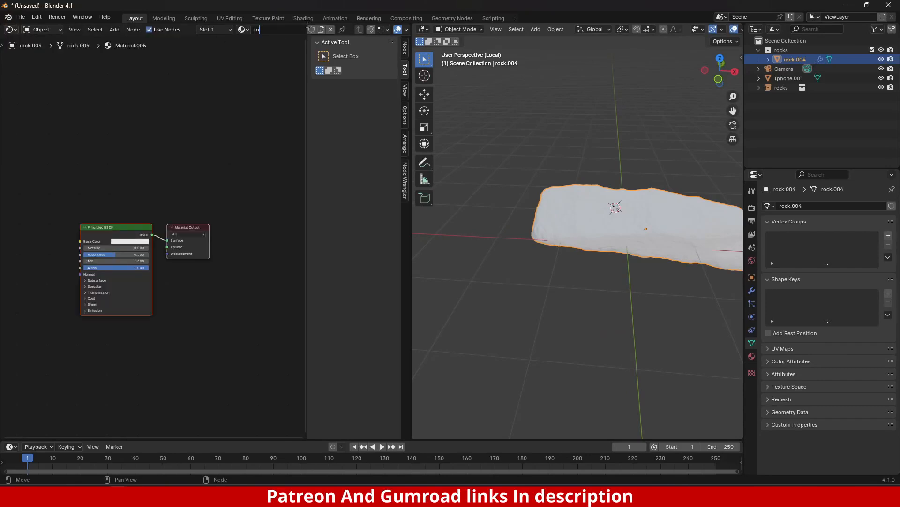
{"action": "scroll", "coordinate": [131, 259], "scroll_direction": "up", "scroll_amount": 5}
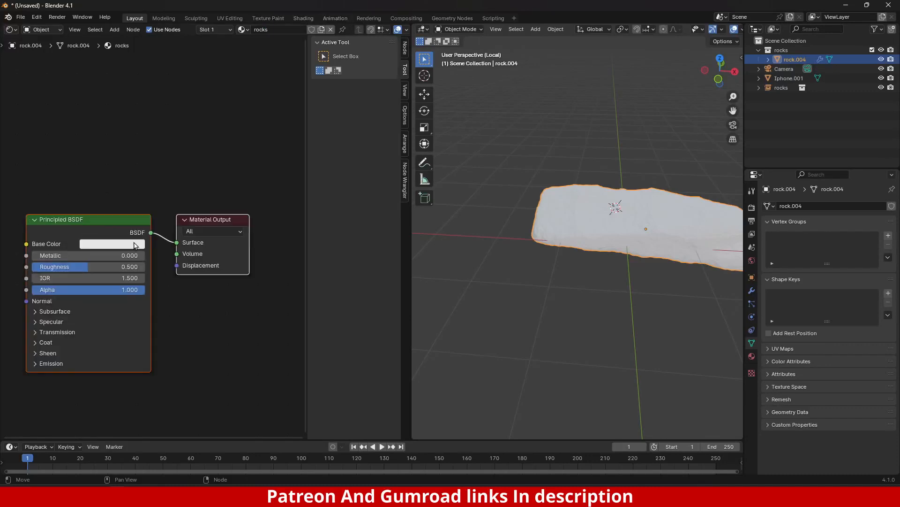
{"action": "left_click", "coordinate": [253, 240]}
{"action": "left_click_drag", "start_coordinate": [314, 293], "coordinate": [312, 379]}
Step: Set the rock material's roughness to 0.709 and its specular IOR Level to 0.105
{"action": "middle_click_drag", "start_coordinate": [680, 279], "coordinate": [651, 227], "text": "shift"}
{"action": "scroll", "coordinate": [626, 310], "scroll_direction": "up", "scroll_amount": 2}
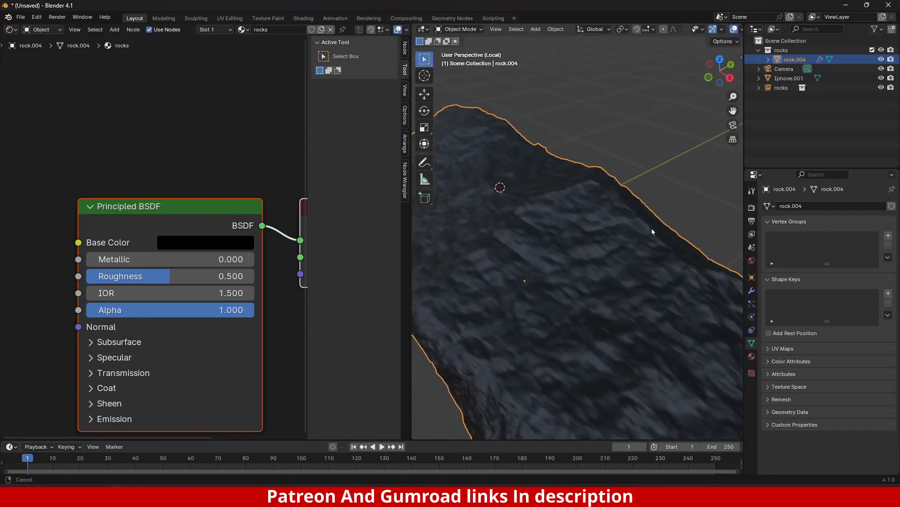
{"action": "middle_click_drag", "start_coordinate": [112, 359], "coordinate": [112, 266]}
{"action": "left_click", "coordinate": [101, 266]}
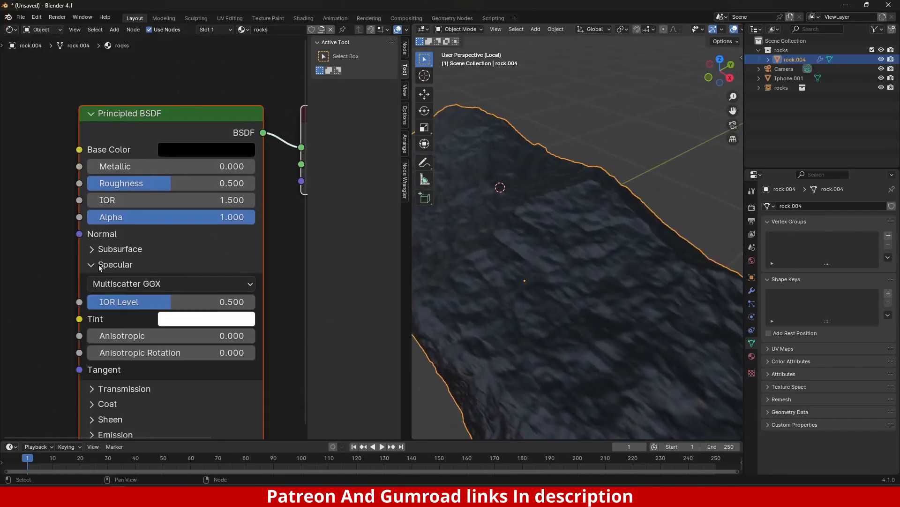
{"action": "left_click_drag", "start_coordinate": [163, 183], "coordinate": [206, 182]}
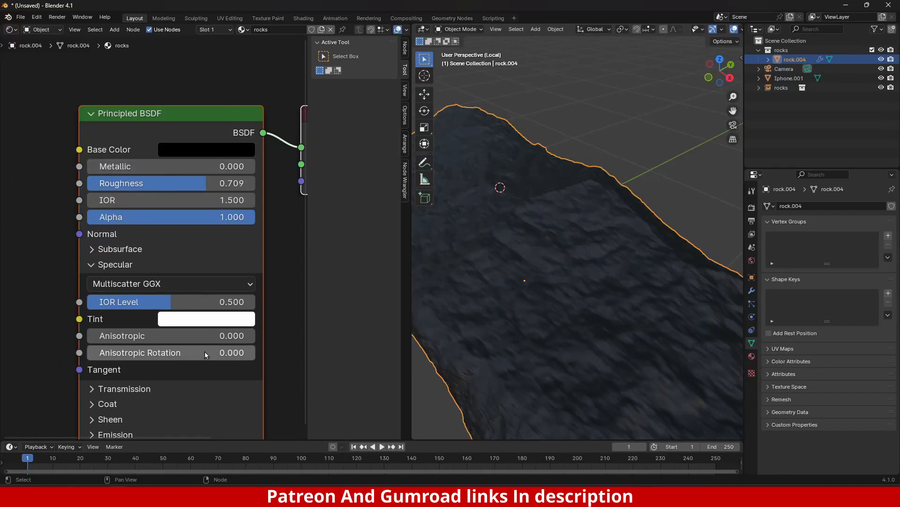
{"action": "middle_click_drag", "start_coordinate": [206, 354], "coordinate": [207, 313]}
{"action": "left_click_drag", "start_coordinate": [209, 263], "coordinate": [211, 263]}
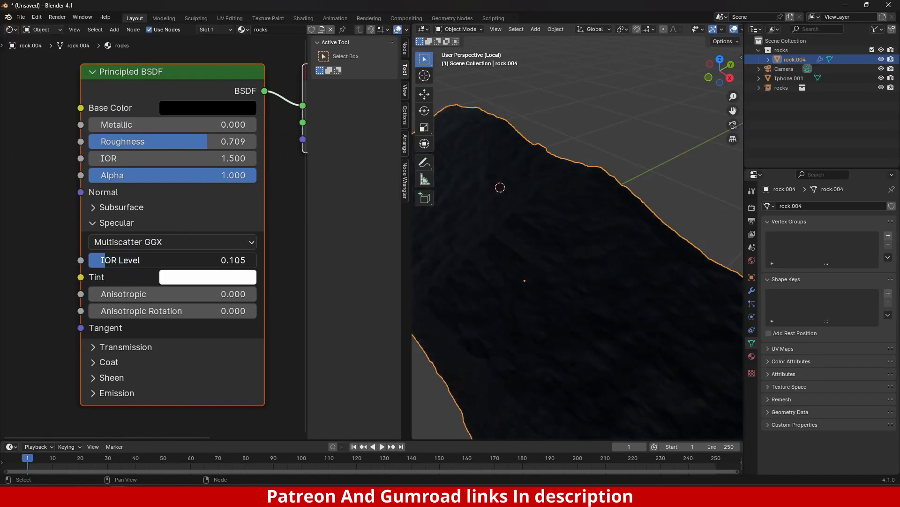
Step: Set the rock material's coat weight to 0.032
{"action": "middle_click_drag", "start_coordinate": [110, 377], "coordinate": [106, 303]}
{"action": "left_click", "coordinate": [94, 288]}
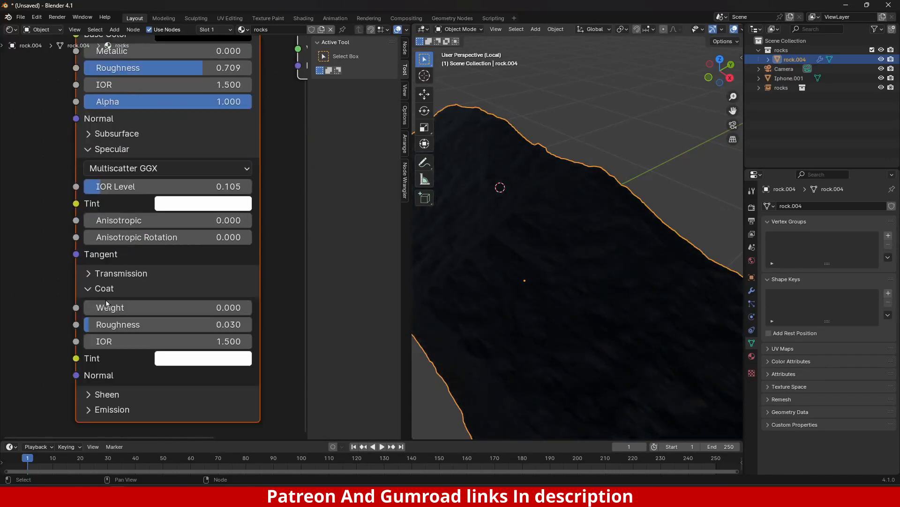
{"action": "left_click_drag", "start_coordinate": [108, 307], "coordinate": [119, 307]}
{"action": "middle_click_drag", "start_coordinate": [428, 265], "coordinate": [514, 341]}
{"action": "left_click_drag", "start_coordinate": [140, 309], "coordinate": [138, 308]}
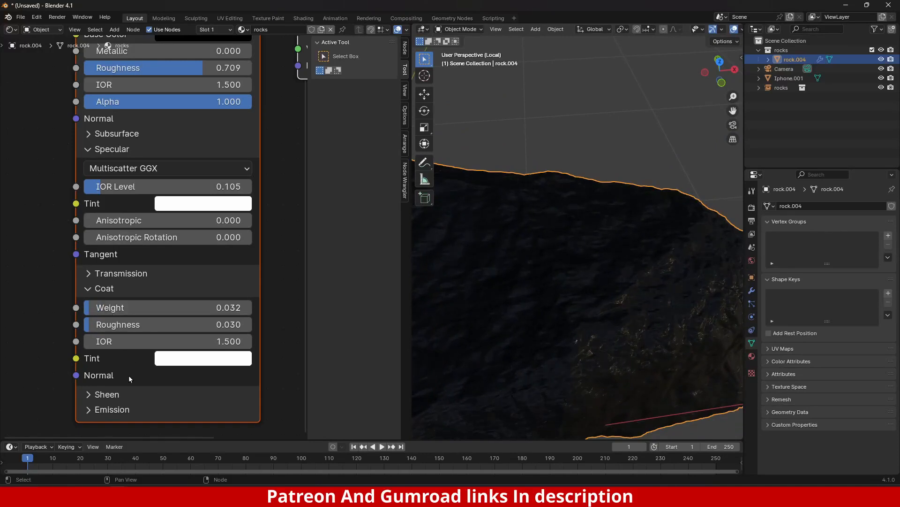
{"action": "scroll", "coordinate": [107, 395], "scroll_direction": "down", "scroll_amount": 4}
{"action": "scroll", "coordinate": [112, 304], "scroll_direction": "up", "scroll_amount": 3}
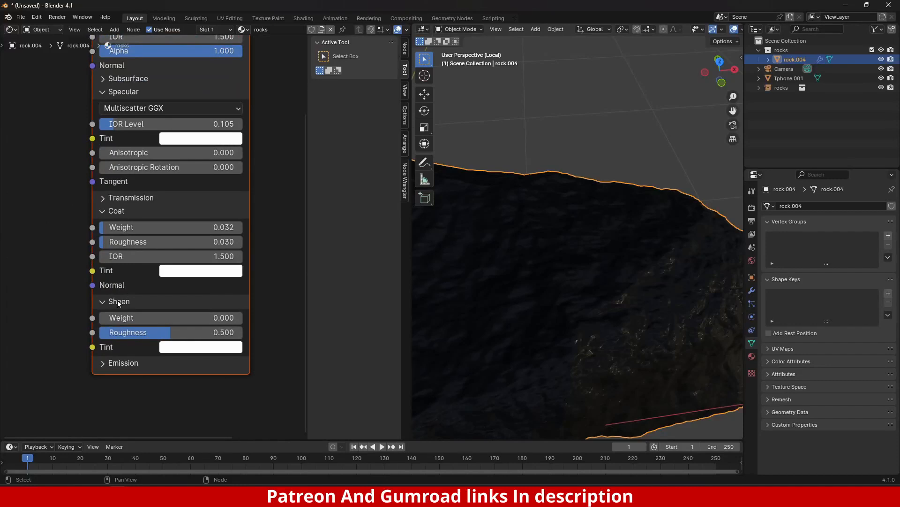
{"action": "scroll", "coordinate": [129, 310], "scroll_direction": "up", "scroll_amount": 4}
{"action": "scroll", "coordinate": [197, 257], "scroll_direction": "down", "scroll_amount": 7}
{"action": "middle_click_drag", "start_coordinate": [189, 243], "coordinate": [195, 317]}
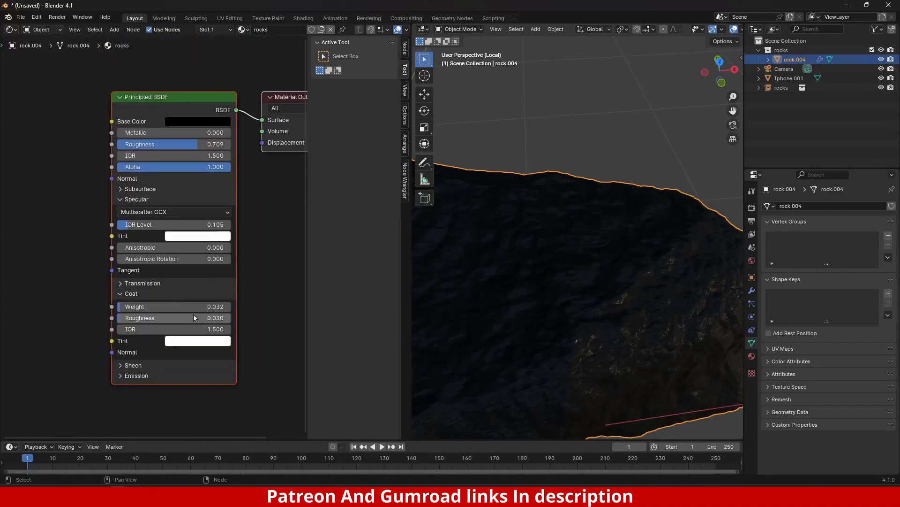
Step: Add a Noise Texture node well ahead of the Principled BSDF in the rocks material
{"action": "scroll", "coordinate": [171, 267], "scroll_direction": "down", "scroll_amount": 5}
{"action": "middle_click_drag", "start_coordinate": [157, 245], "coordinate": [249, 295]}
{"action": "key", "text": "shift+a"}
{"action": "left_click", "coordinate": [123, 200]}
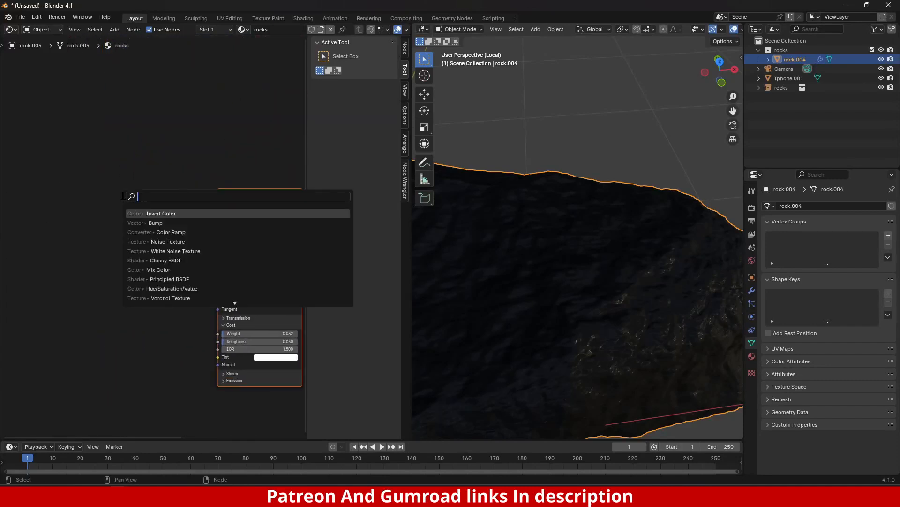
{"action": "type", "text": "noise"}
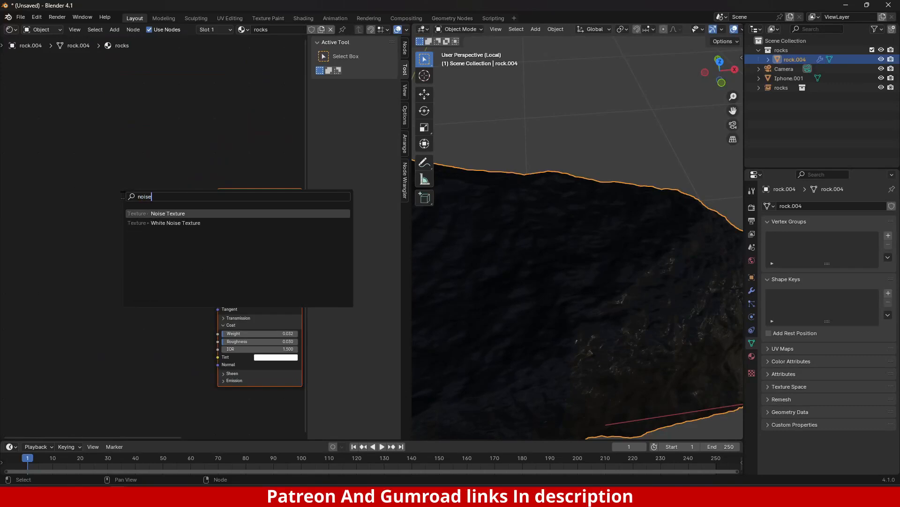
{"action": "key", "text": "Return"}
{"action": "left_click", "coordinate": [4, 205]}
{"action": "scroll", "coordinate": [69, 230], "scroll_direction": "up", "scroll_amount": 1}
{"action": "middle_click_drag", "start_coordinate": [69, 229], "coordinate": [198, 250]}
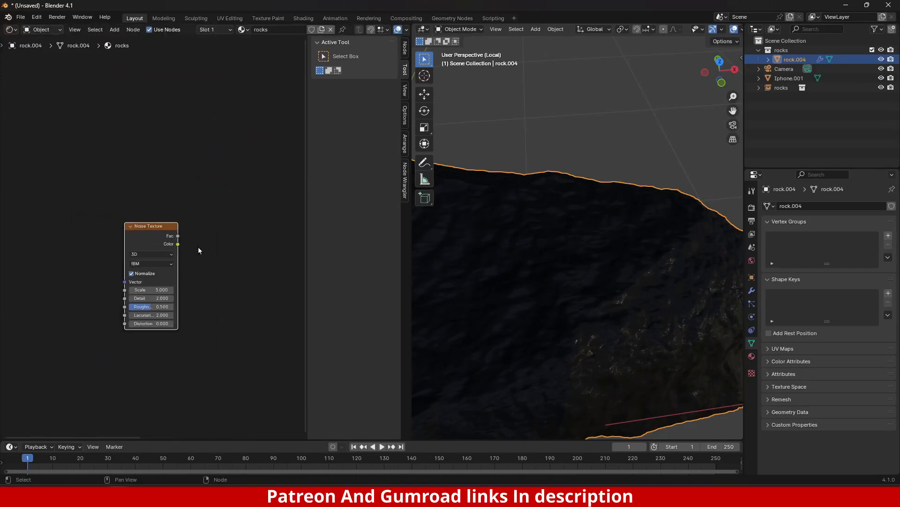
Step: Add Texture Coordinate and Mapping nodes to the Noise Texture and feed the Object coordinates into the Mapping vector
{"action": "key", "text": "ctrl+t"}
{"action": "scroll", "coordinate": [124, 280], "scroll_direction": "up", "scroll_amount": 3}
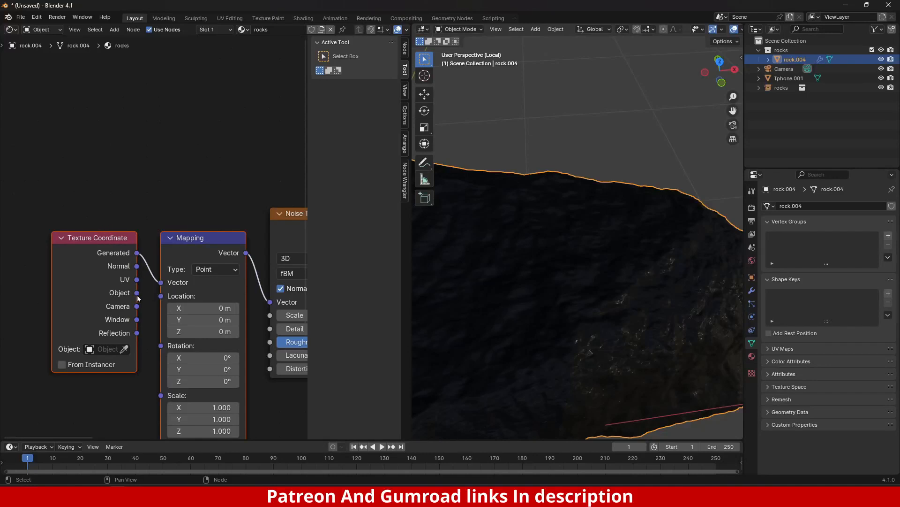
{"action": "left_click_drag", "start_coordinate": [137, 293], "coordinate": [161, 283]}
{"action": "scroll", "coordinate": [162, 283], "scroll_direction": "down", "scroll_amount": 2}
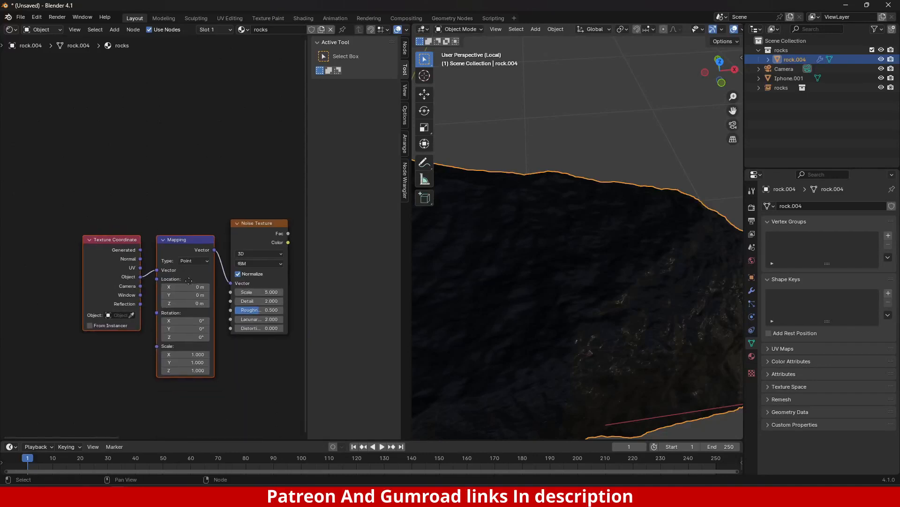
Step: Look up the Node Wrangler add-on in the preferences and close them again
{"action": "left_click", "coordinate": [38, 17]}
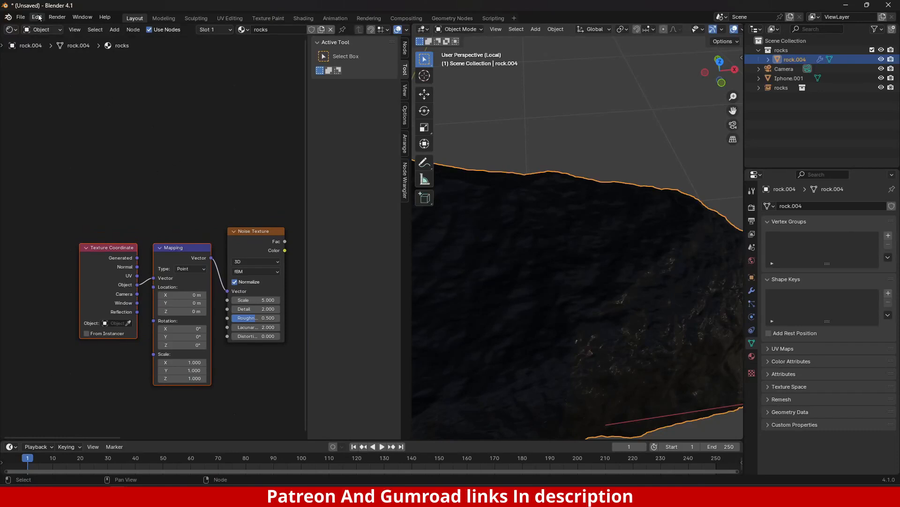
{"action": "left_click", "coordinate": [37, 17]}
{"action": "left_click", "coordinate": [71, 135]}
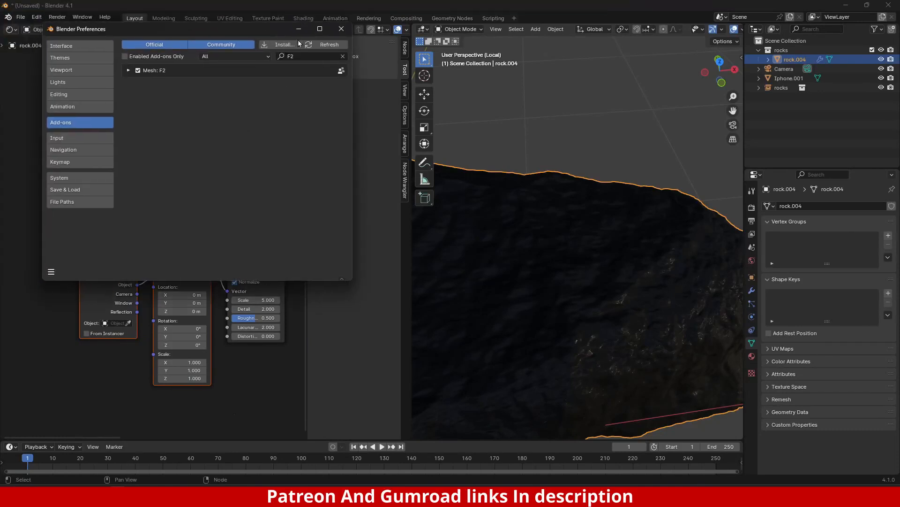
{"action": "left_click", "coordinate": [323, 57]}
{"action": "type", "text": "node wra"}
{"action": "left_click", "coordinate": [344, 30]}
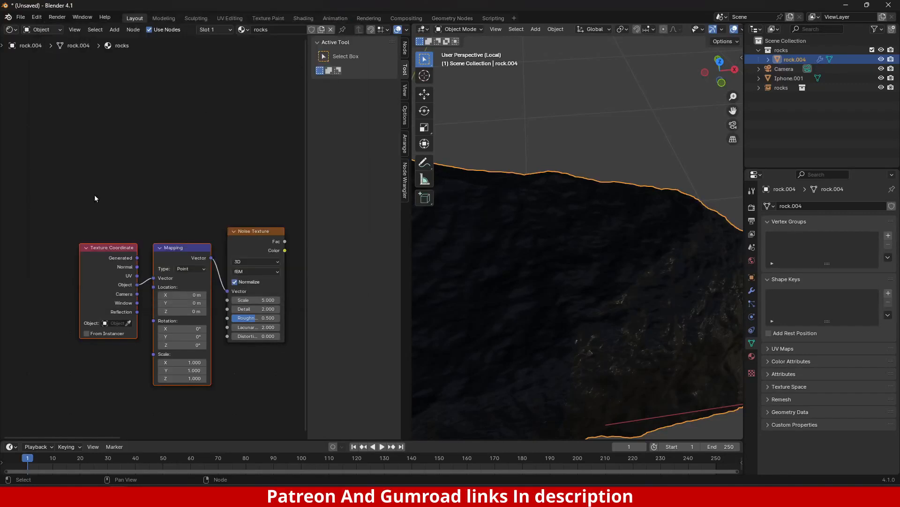
Step: Add a Bump node between the Noise Texture and the Principled BSDF
{"action": "scroll", "coordinate": [201, 282], "scroll_direction": "up", "scroll_amount": 4}
{"action": "middle_click_drag", "start_coordinate": [253, 297], "coordinate": [151, 232]}
{"action": "scroll", "coordinate": [146, 229], "scroll_direction": "down", "scroll_amount": 5}
{"action": "middle_click_drag", "start_coordinate": [268, 266], "coordinate": [171, 313]}
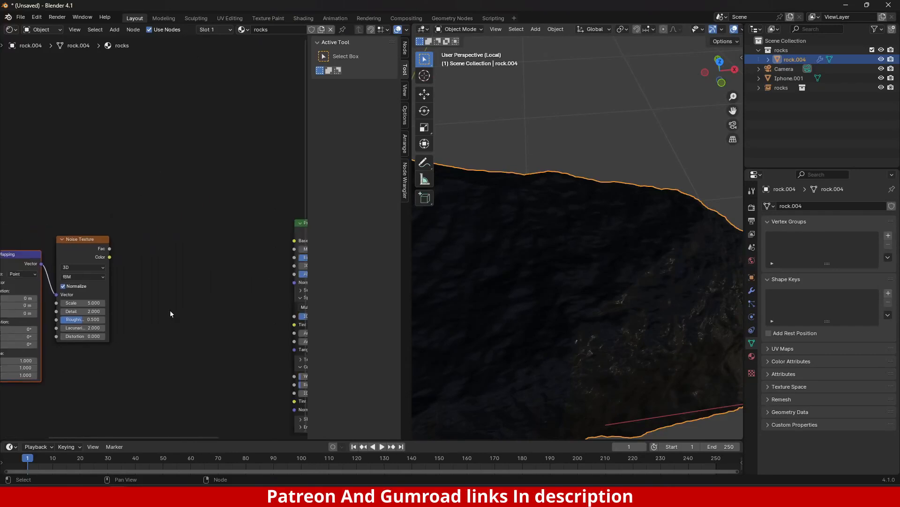
{"action": "key", "text": "shift+a"}
{"action": "left_click", "coordinate": [186, 159]}
{"action": "type", "text": "bump"}
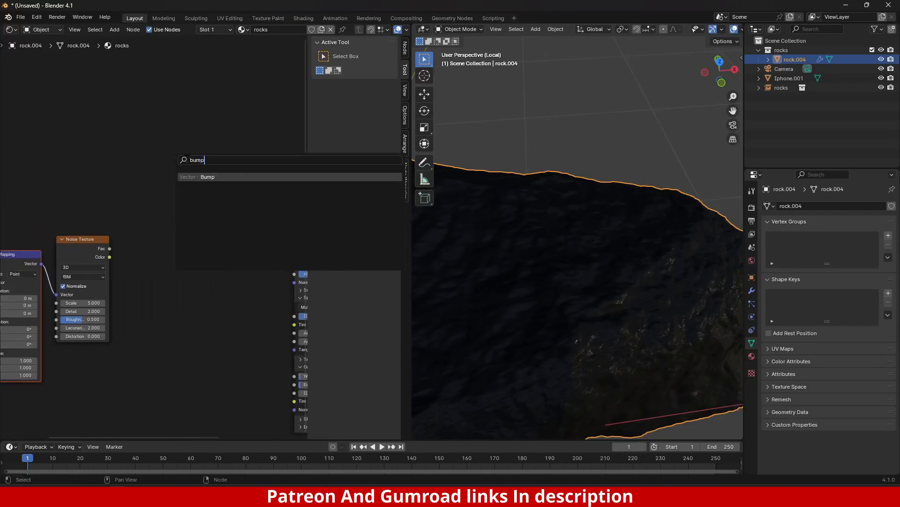
{"action": "key", "text": "Return"}
{"action": "left_click", "coordinate": [202, 277]}
Step: Add a Map Range node between the Noise Texture and the Bump node
{"action": "key", "text": "shift+a"}
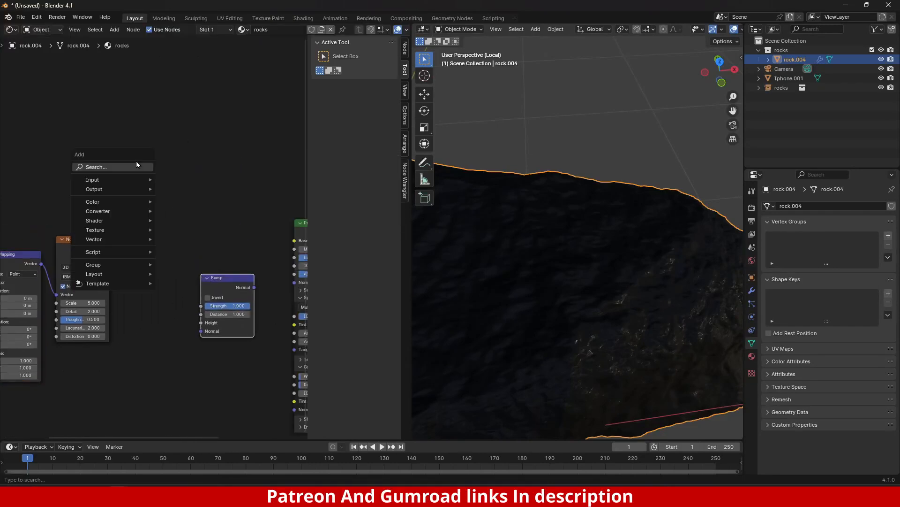
{"action": "left_click", "coordinate": [125, 168]}
{"action": "type", "text": "map"}
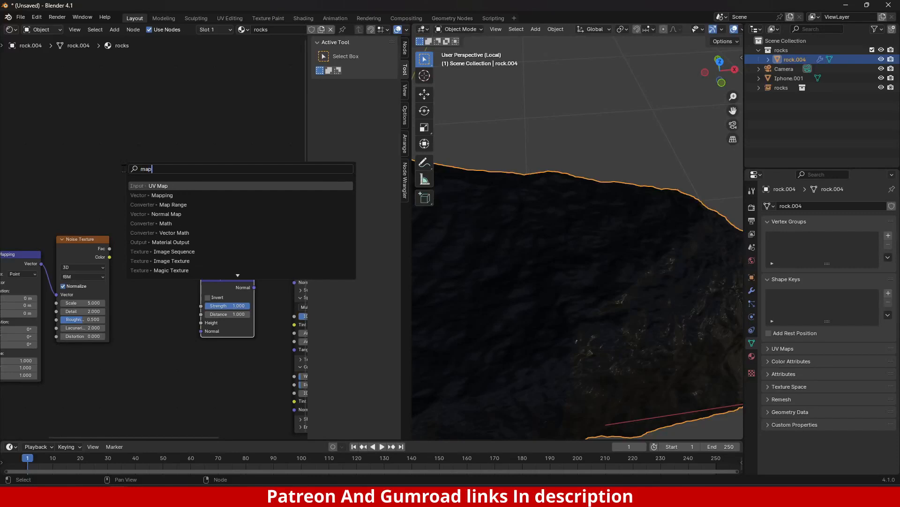
{"action": "type", "text": " range"}
{"action": "key", "text": "Return"}
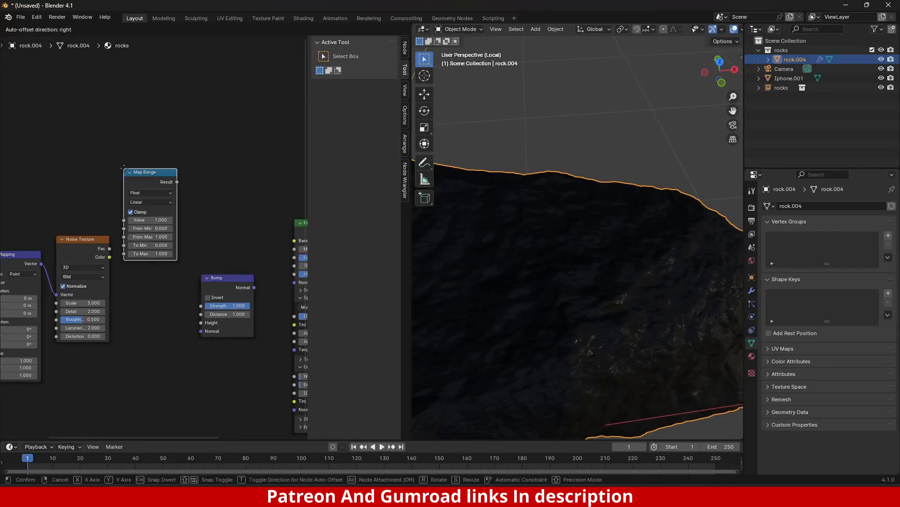
{"action": "left_click", "coordinate": [135, 221]}
Step: Arrange the Map Range and Bump nodes side by side and link the Map Range Result to the Bump Height
{"action": "scroll", "coordinate": [238, 288], "scroll_direction": "up", "scroll_amount": 6}
{"action": "middle_click_drag", "start_coordinate": [169, 315], "coordinate": [161, 308]}
{"action": "left_click_drag", "start_coordinate": [201, 265], "coordinate": [222, 193]}
{"action": "middle_click_drag", "start_coordinate": [94, 209], "coordinate": [121, 260]}
{"action": "left_click_drag", "start_coordinate": [128, 243], "coordinate": [148, 240]}
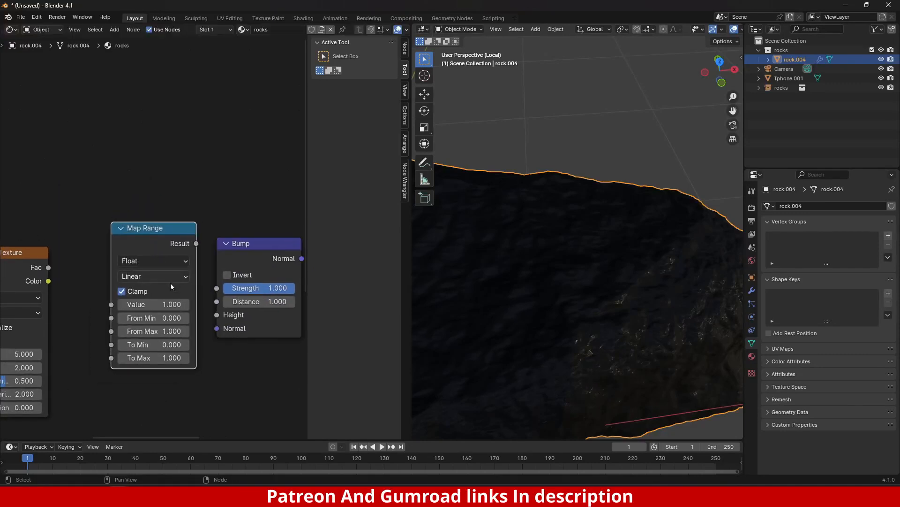
{"action": "middle_click_drag", "start_coordinate": [148, 240], "coordinate": [119, 253]}
{"action": "left_click_drag", "start_coordinate": [167, 255], "coordinate": [188, 327]}
{"action": "scroll", "coordinate": [162, 238], "scroll_direction": "down", "scroll_amount": 2}
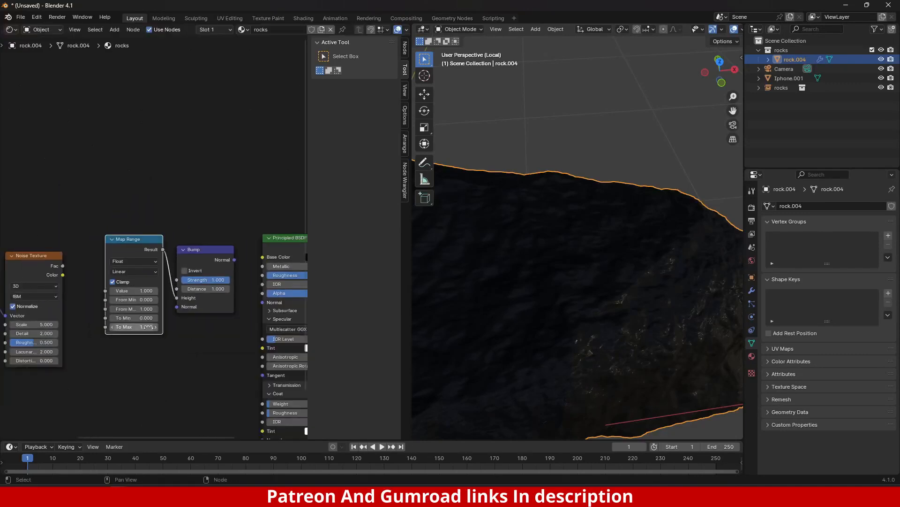
Step: Delete the Map Range node
{"action": "middle_click_drag", "start_coordinate": [162, 238], "coordinate": [214, 256]}
{"action": "left_click_drag", "start_coordinate": [167, 196], "coordinate": [210, 350]}
{"action": "key", "text": "x"}
{"action": "key", "text": "shift+a"}
{"action": "left_click", "coordinate": [173, 190]}
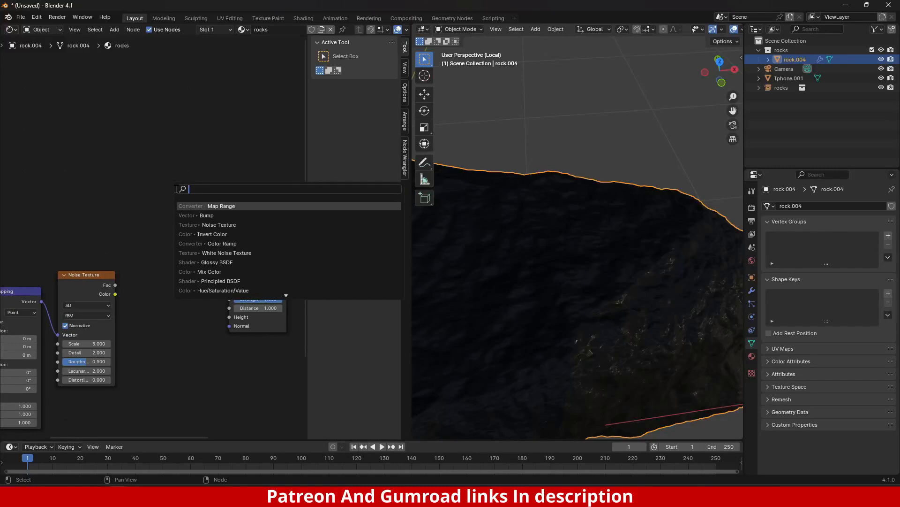
{"action": "type", "text": "color a"}
{"action": "key", "text": "Return"}
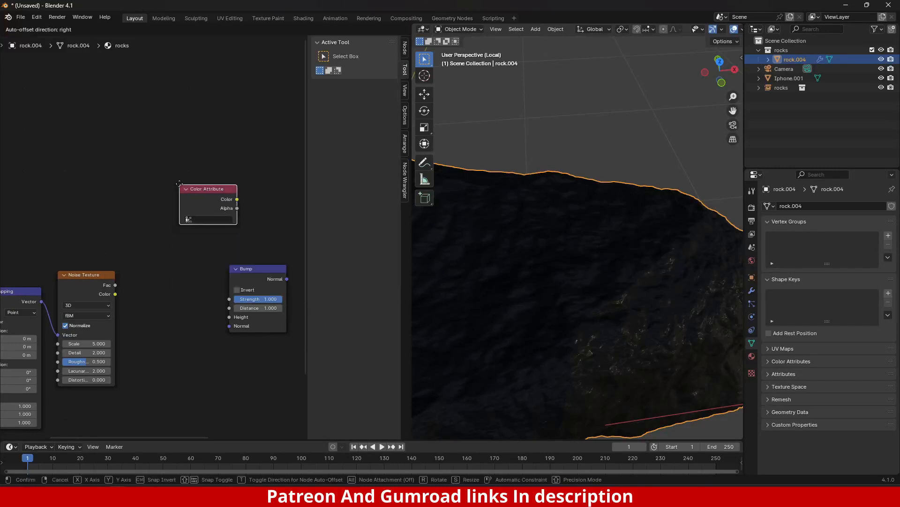
{"action": "right_click", "coordinate": [180, 184]}
Step: Add a Color Ramp node between the Noise Texture and the Bump node
{"action": "key", "text": "shift+a"}
{"action": "left_click", "coordinate": [184, 179]}
{"action": "type", "text": "color ra"}
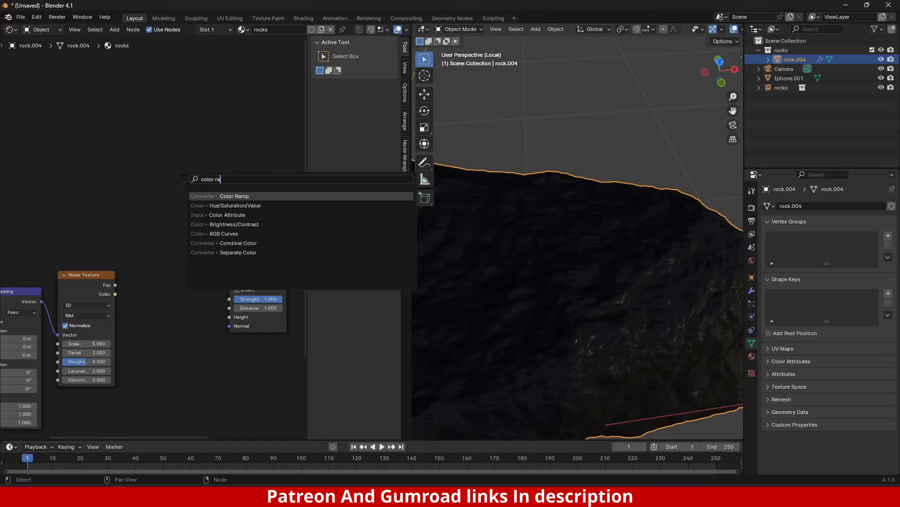
{"action": "key", "text": "Return"}
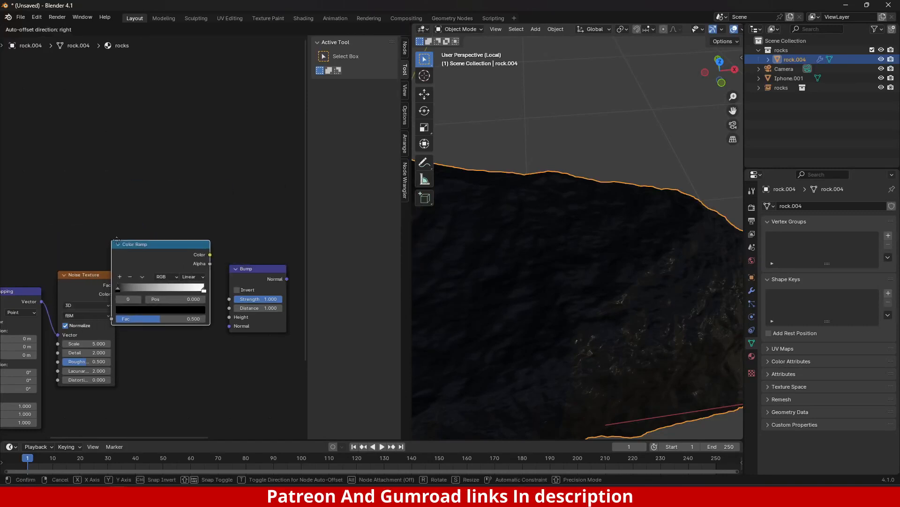
{"action": "left_click", "coordinate": [141, 238]}
Step: Reposition the Bump node in front of the Principled BSDF and link the Color Ramp's Color to its Height
{"action": "scroll", "coordinate": [264, 295], "scroll_direction": "up", "scroll_amount": 2}
{"action": "middle_click_drag", "start_coordinate": [264, 295], "coordinate": [122, 279]}
{"action": "left_click_drag", "start_coordinate": [156, 277], "coordinate": [180, 302]}
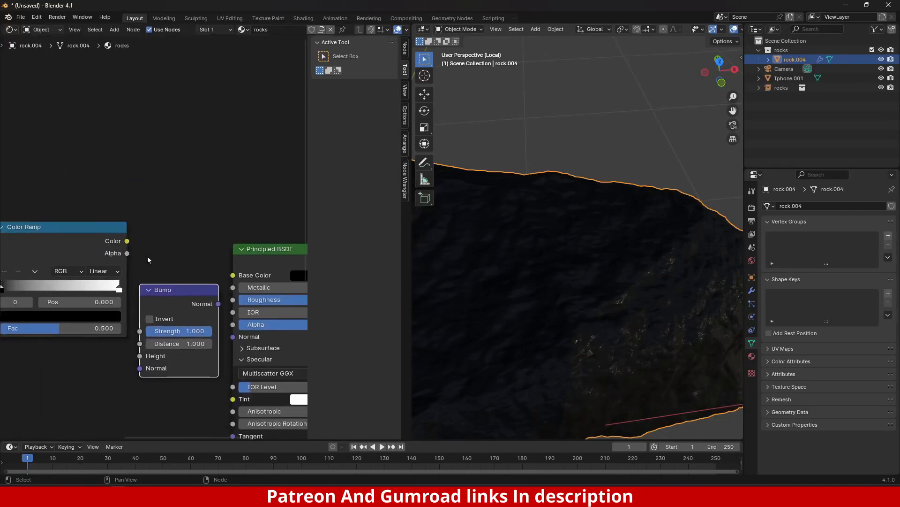
{"action": "left_click_drag", "start_coordinate": [127, 240], "coordinate": [140, 357]}
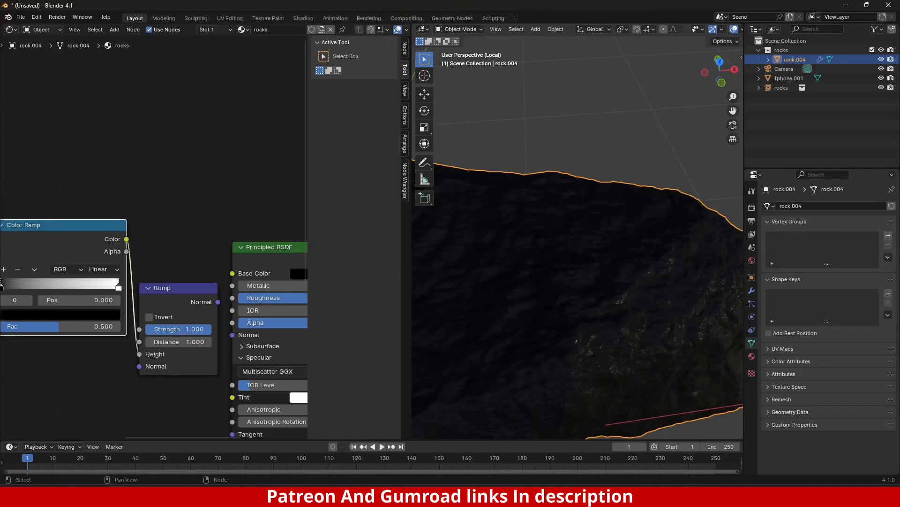
Step: Link the Bump Normal to the Principled BSDF Normal and the Noise Texture Fac to the Color Ramp Fac
{"action": "middle_click_drag", "start_coordinate": [158, 349], "coordinate": [135, 291]}
{"action": "left_click_drag", "start_coordinate": [194, 246], "coordinate": [208, 286]}
{"action": "middle_click_drag", "start_coordinate": [31, 287], "coordinate": [216, 299]}
{"action": "left_click_drag", "start_coordinate": [121, 254], "coordinate": [153, 282]}
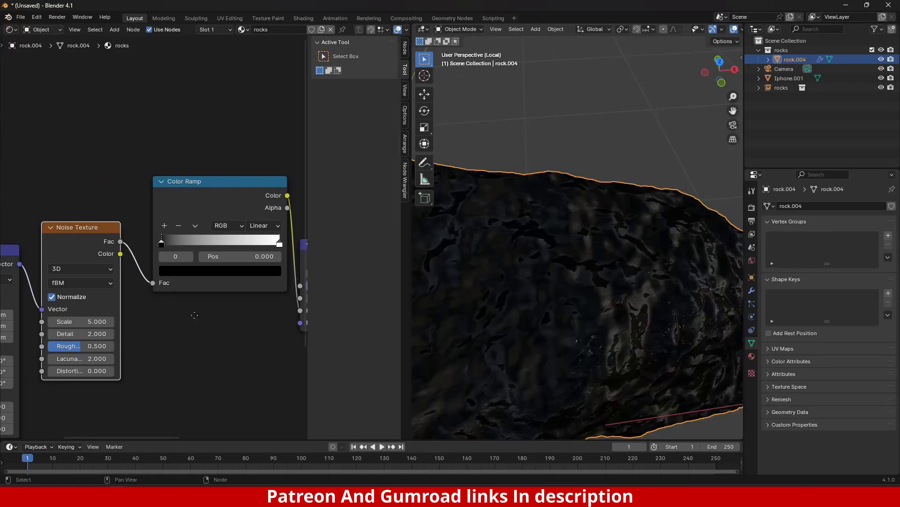
Step: Set the Noise Texture's scale to 23.8, detail to 6.2 and roughness to 0.7
{"action": "middle_click_drag", "start_coordinate": [219, 269], "coordinate": [176, 255]}
{"action": "middle_click_drag", "start_coordinate": [81, 320], "coordinate": [174, 311]}
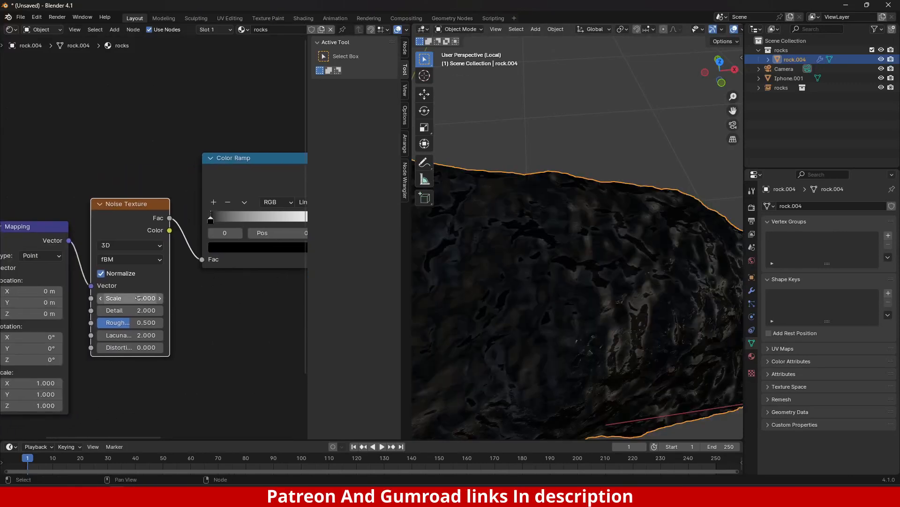
{"action": "left_click_drag", "start_coordinate": [133, 298], "coordinate": [221, 297]}
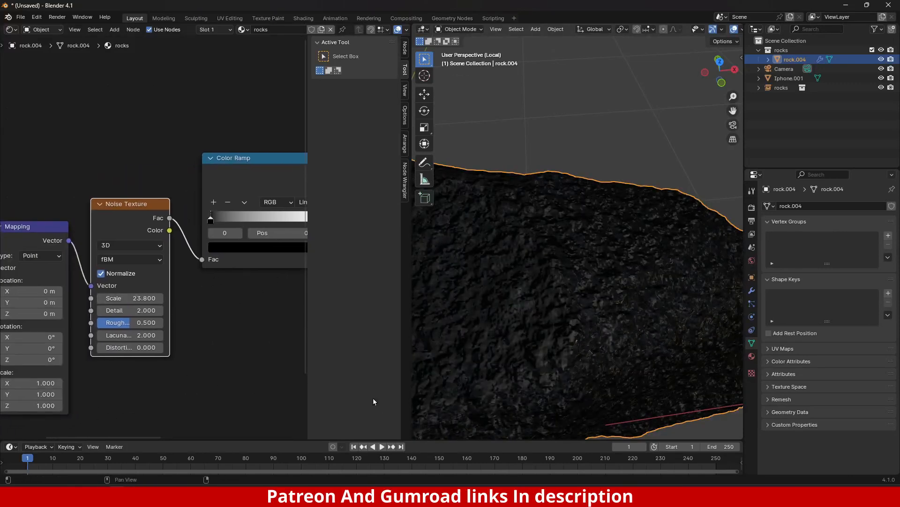
{"action": "scroll", "coordinate": [140, 336], "scroll_direction": "up", "scroll_amount": 3}
{"action": "left_click_drag", "start_coordinate": [139, 336], "coordinate": [150, 334]}
{"action": "left_click_drag", "start_coordinate": [150, 332], "coordinate": [156, 332]}
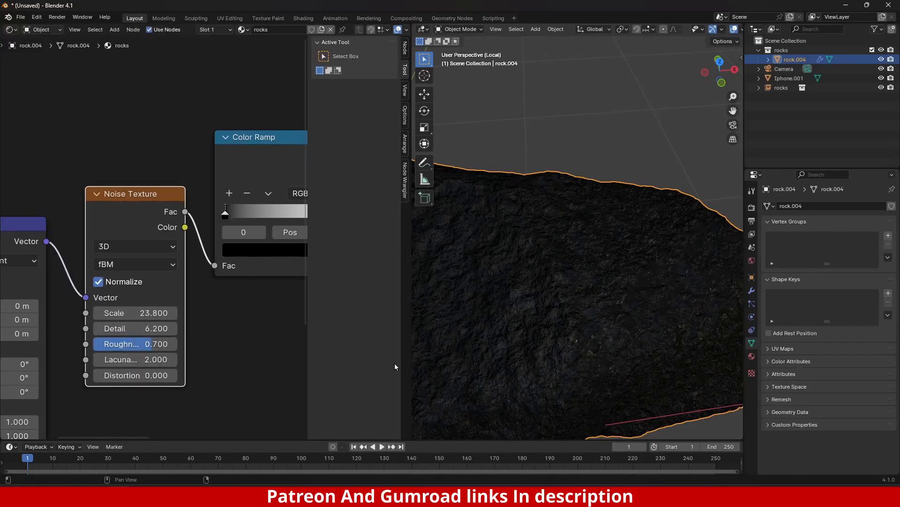
Step: Leave the rock's local view and inspect the rock surface around the phone through the scene camera
{"action": "middle_click_drag", "start_coordinate": [608, 348], "coordinate": [554, 356]}
{"action": "scroll", "coordinate": [554, 357], "scroll_direction": "up", "scroll_amount": 1}
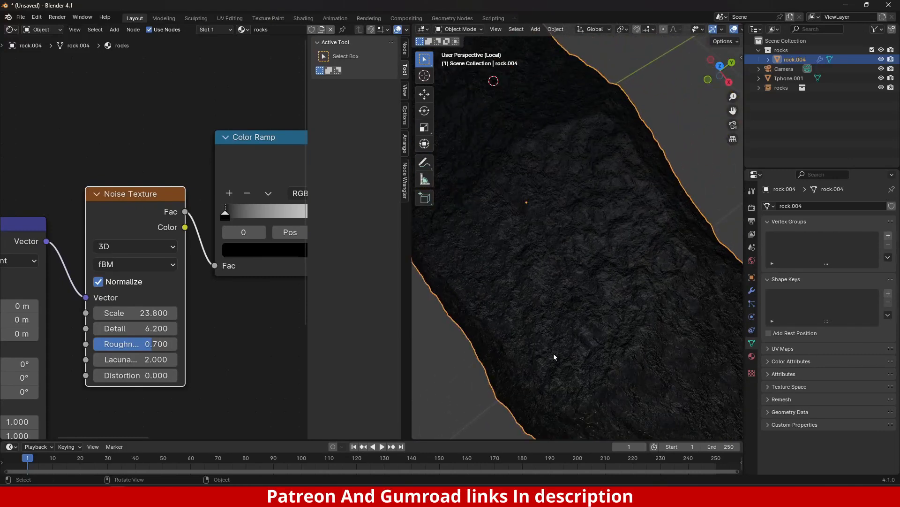
{"action": "key", "text": "KP_0"}
{"action": "scroll", "coordinate": [555, 305], "scroll_direction": "up", "scroll_amount": 4}
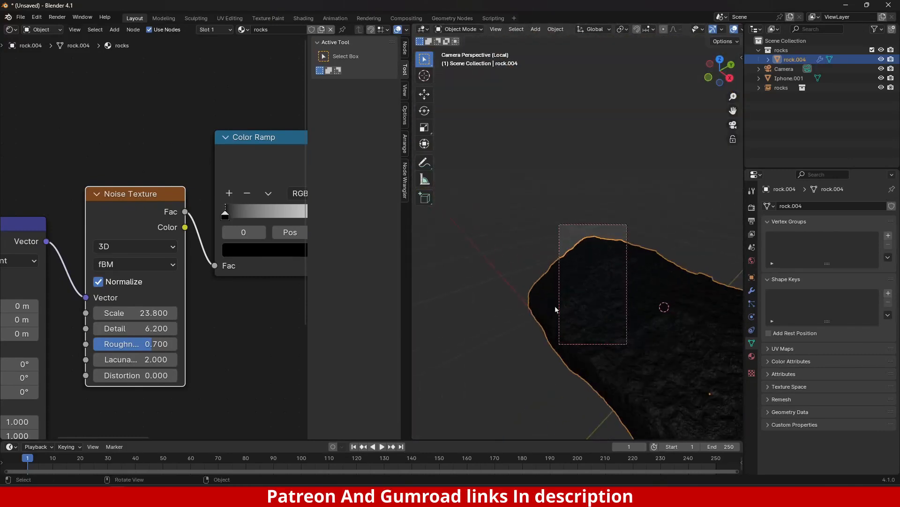
{"action": "key", "text": "KP_Divide"}
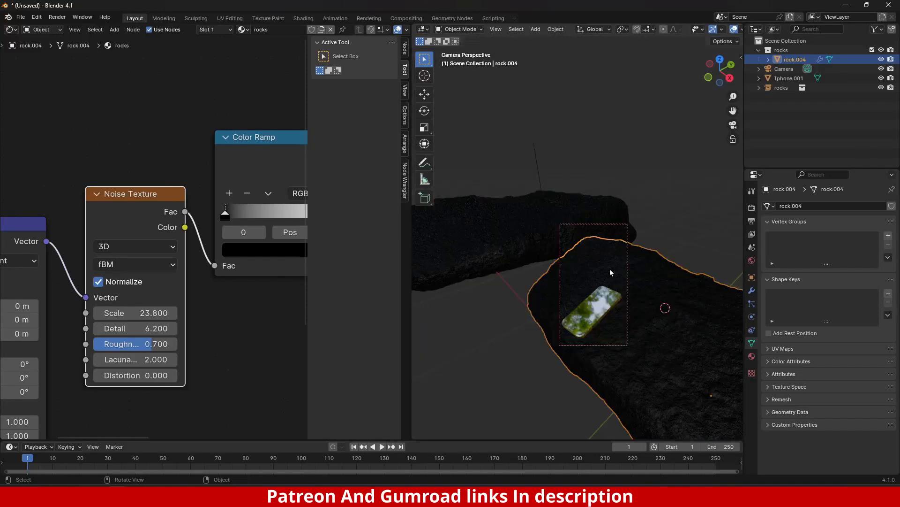
{"action": "scroll", "coordinate": [626, 311], "scroll_direction": "up", "scroll_amount": 5}
{"action": "middle_click_drag", "start_coordinate": [620, 317], "coordinate": [588, 251], "text": "shift"}
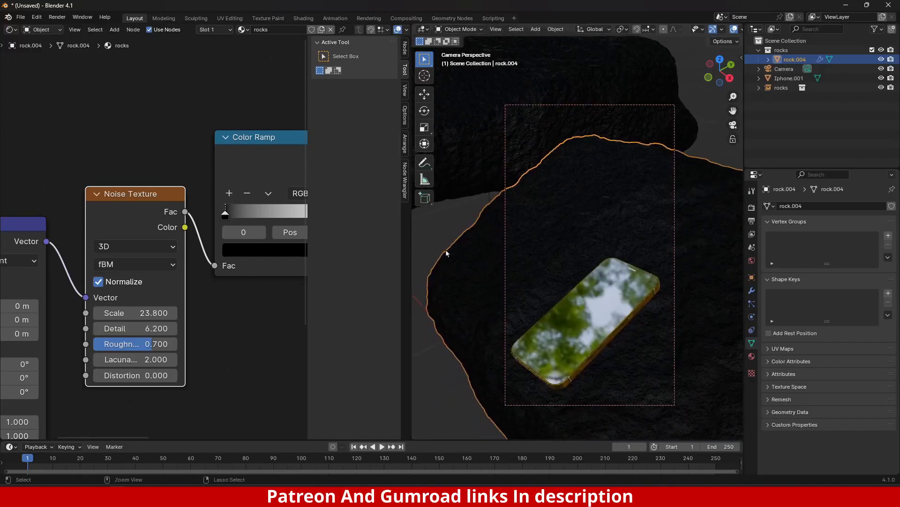
{"action": "scroll", "coordinate": [645, 328], "scroll_direction": "up", "scroll_amount": 4}
{"action": "scroll", "coordinate": [645, 329], "scroll_direction": "down", "scroll_amount": 3}
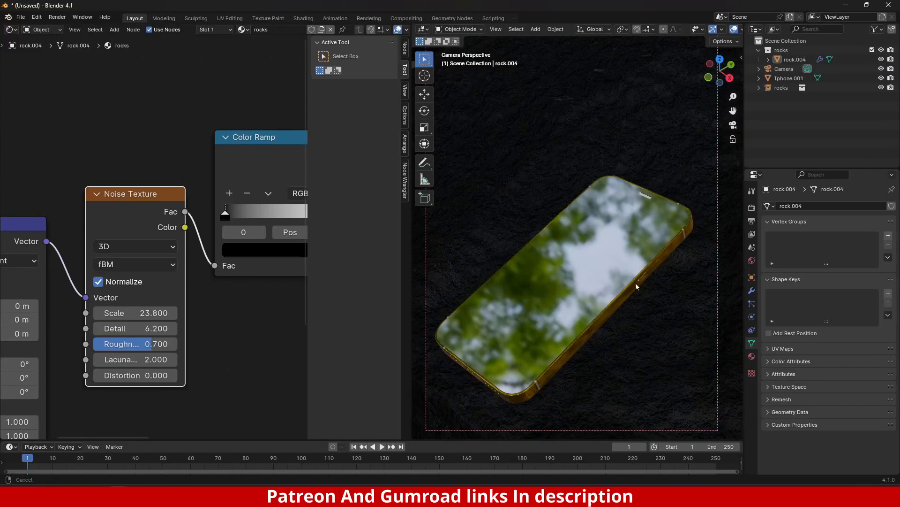
{"action": "mouse_move", "coordinate": [635, 282]}
{"action": "middle_mouse_down"}
{"action": "mouse_move", "coordinate": [574, 294]}
{"action": "mouse_move", "coordinate": [578, 277]}
{"action": "mouse_move", "coordinate": [570, 324]}
{"action": "mouse_move", "coordinate": [613, 226]}
{"action": "mouse_move", "coordinate": [571, 320]}
{"action": "mouse_move", "coordinate": [629, 311]}
{"action": "mouse_move", "coordinate": [608, 292]}
{"action": "mouse_move", "coordinate": [582, 330]}
{"action": "middle_mouse_up"}
Step: Preview the scene in rendered shading through the scene camera
{"action": "key", "text": "z"}
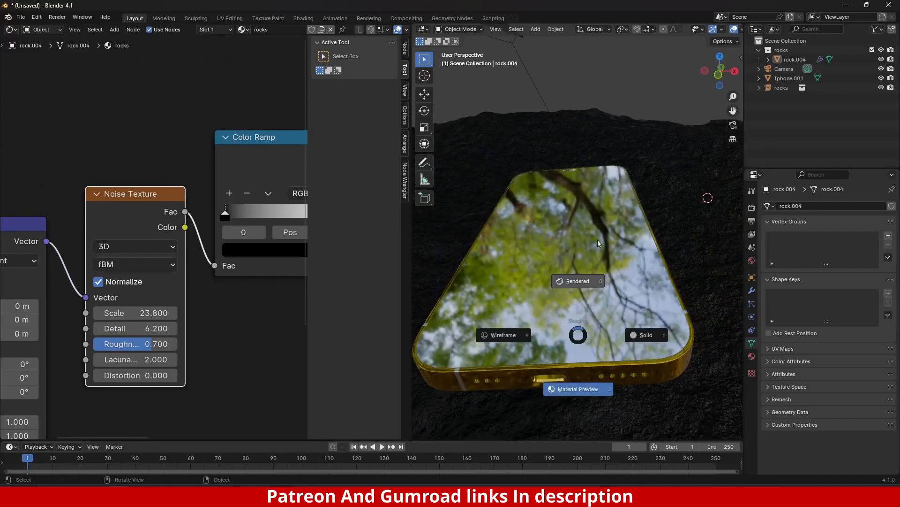
{"action": "left_click", "coordinate": [583, 276]}
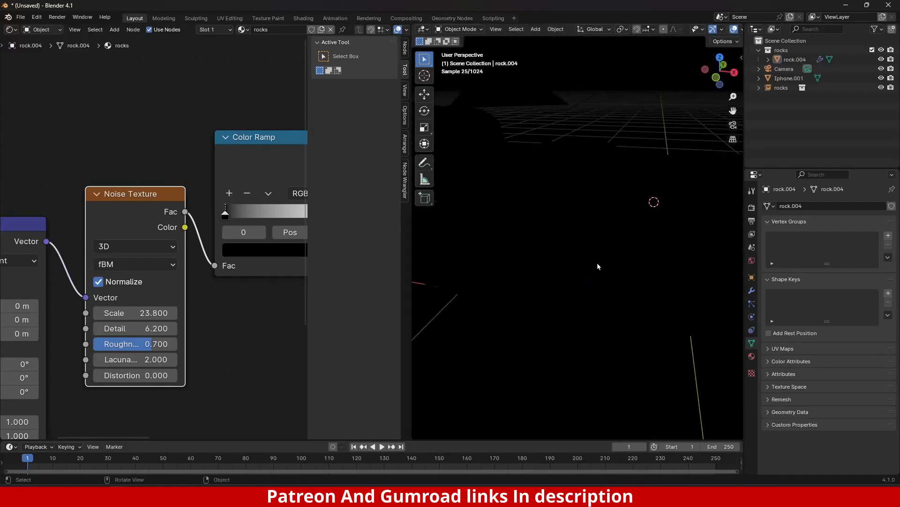
{"action": "key", "text": "KP_0"}
{"action": "middle_click_drag", "start_coordinate": [598, 252], "coordinate": [604, 314], "text": "shift"}
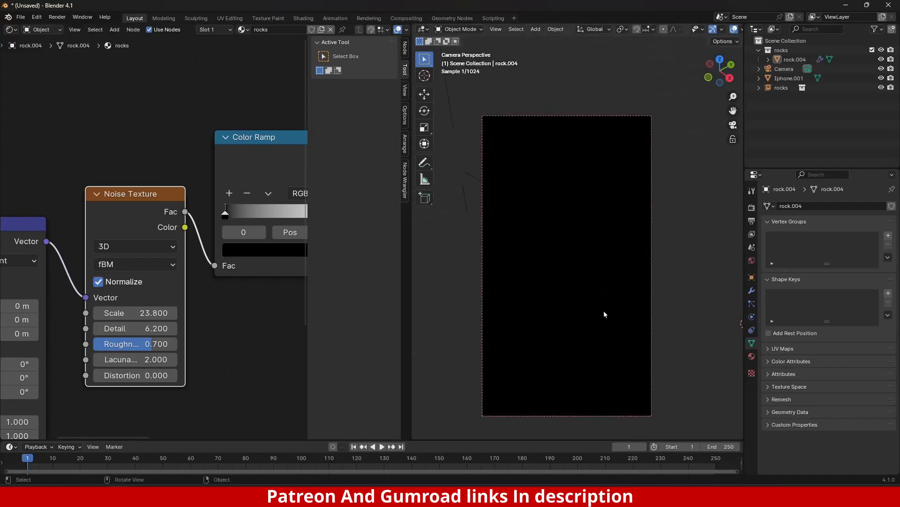
Step: Set the world background strength to 1 and check the rendered lighting on the rocks
{"action": "left_click", "coordinate": [752, 261]}
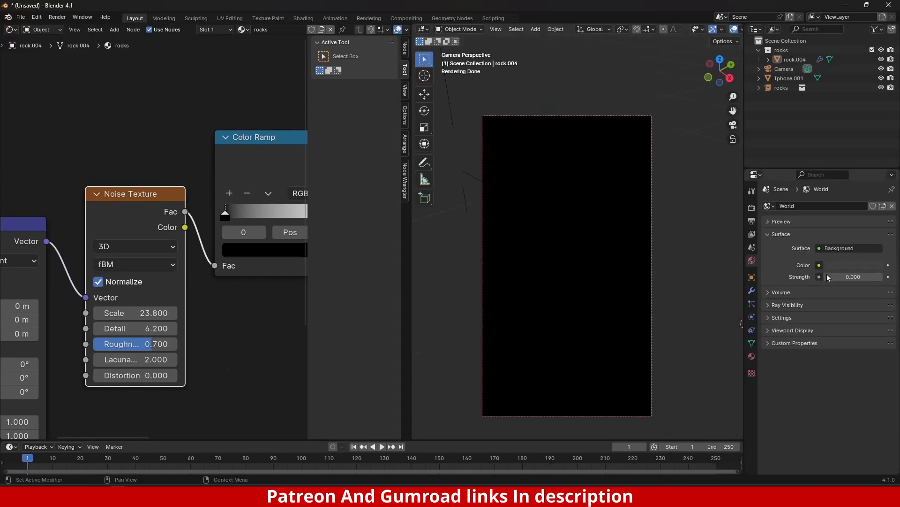
{"action": "left_click_drag", "start_coordinate": [845, 277], "coordinate": [882, 277]}
{"action": "left_click", "coordinate": [844, 279]}
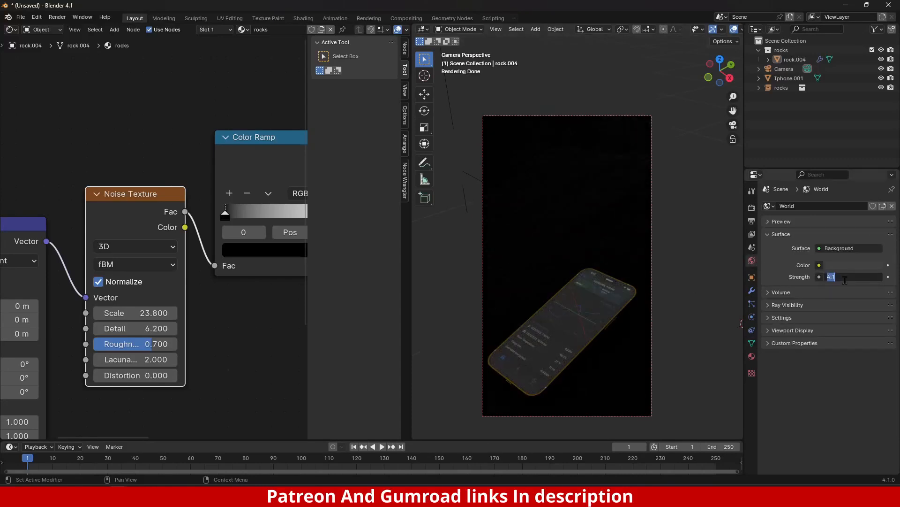
{"action": "type", "text": "1"}
{"action": "key", "text": "Return"}
{"action": "middle_click_drag", "start_coordinate": [497, 324], "coordinate": [529, 305]}
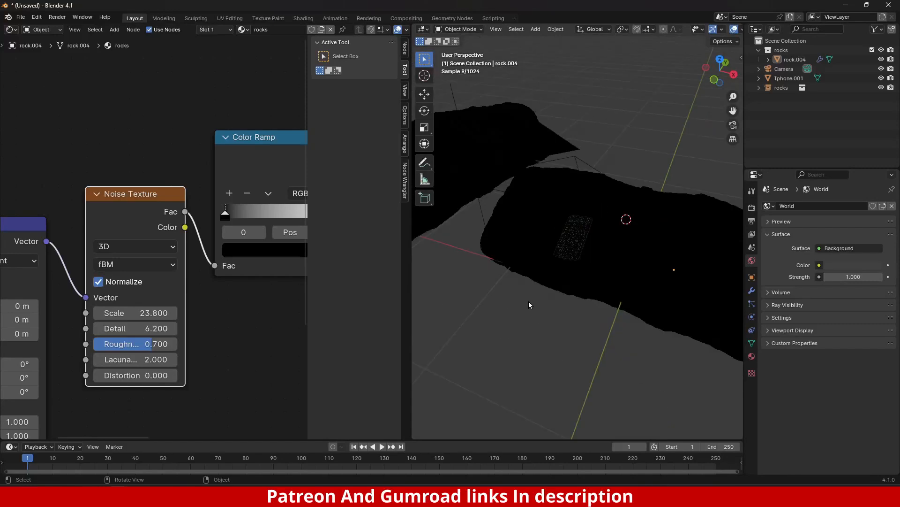
Step: Set the world background strength to 0 and its color to black
{"action": "left_click", "coordinate": [853, 277]}
{"action": "type", "text": "0"}
{"action": "key", "text": "Return"}
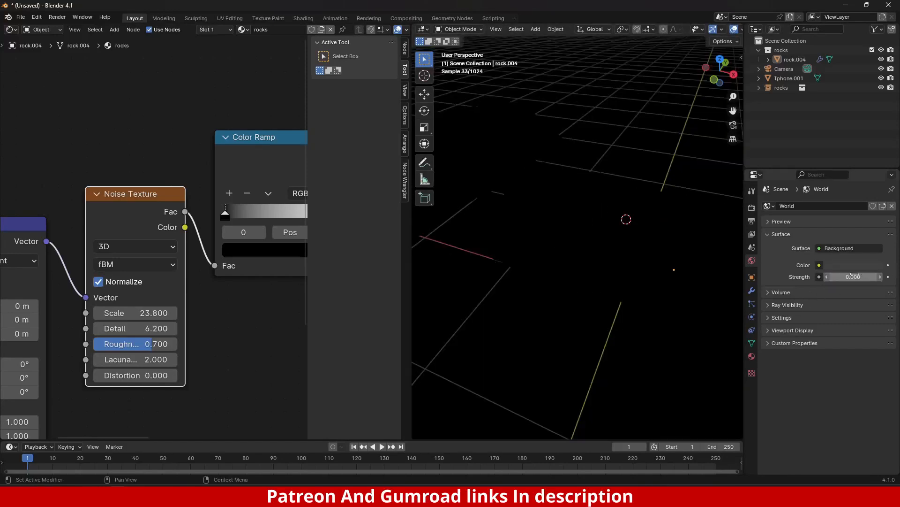
{"action": "left_click", "coordinate": [854, 266]}
{"action": "left_click_drag", "start_coordinate": [875, 169], "coordinate": [876, 199]}
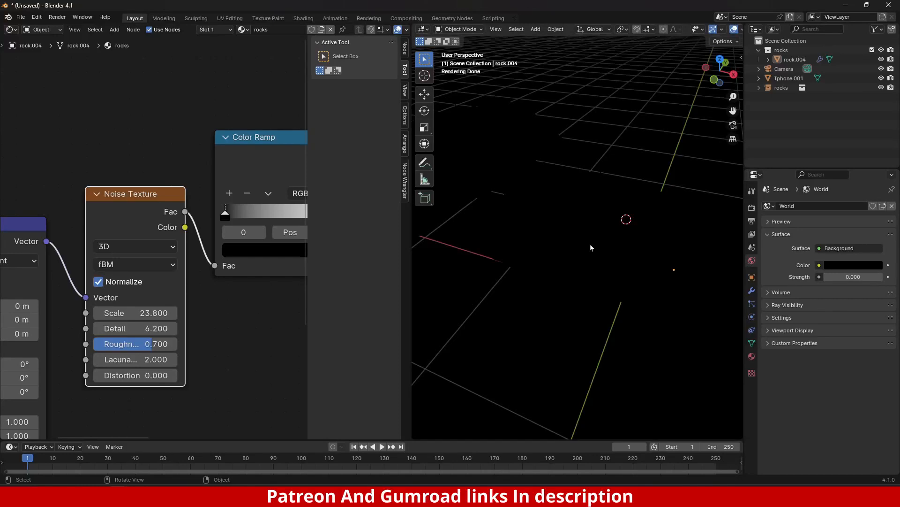
{"action": "key", "text": "KP_0"}
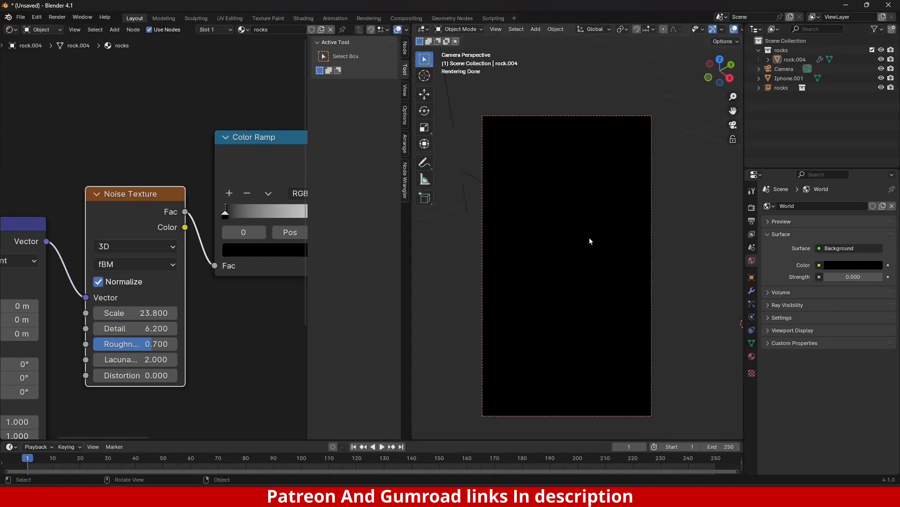
Step: Switch the viewport to solid shading in right orthographic view with space around the rocks
{"action": "mouse_move", "coordinate": [590, 238]}
{"action": "middle_mouse_down"}
{"action": "mouse_move", "coordinate": [618, 236]}
{"action": "mouse_move", "coordinate": [595, 232]}
{"action": "middle_mouse_up"}
{"action": "scroll", "coordinate": [617, 236], "scroll_direction": "down", "scroll_amount": 4}
{"action": "key", "text": "z"}
{"action": "left_click", "coordinate": [603, 234]}
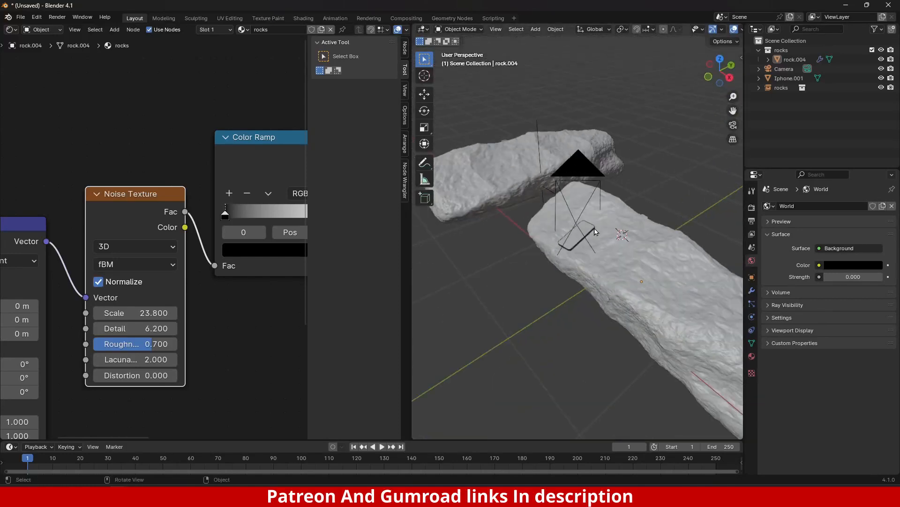
{"action": "key", "text": "KP_3"}
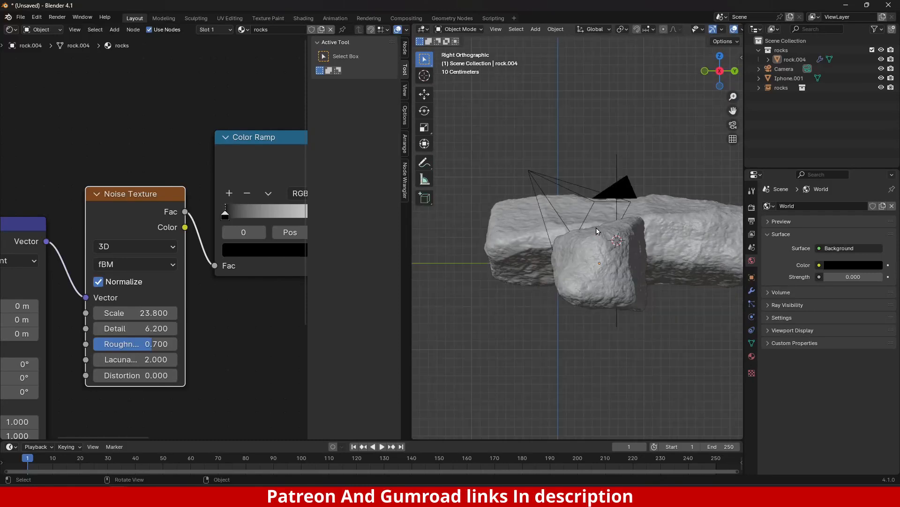
{"action": "scroll", "coordinate": [602, 223], "scroll_direction": "down", "scroll_amount": 2}
{"action": "middle_click_drag", "start_coordinate": [592, 179], "coordinate": [552, 163], "text": "shift"}
Step: Add a spot light and move it about 3.08 m along Y and 3.86 m up along Z
{"action": "key", "text": "shift+a"}
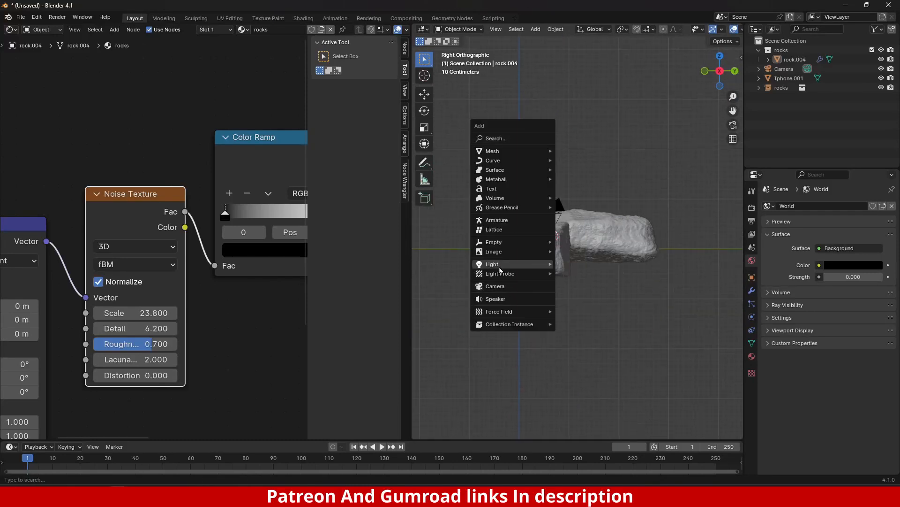
{"action": "mouse_move", "coordinate": [538, 268]}
{"action": "left_click", "coordinate": [588, 288]}
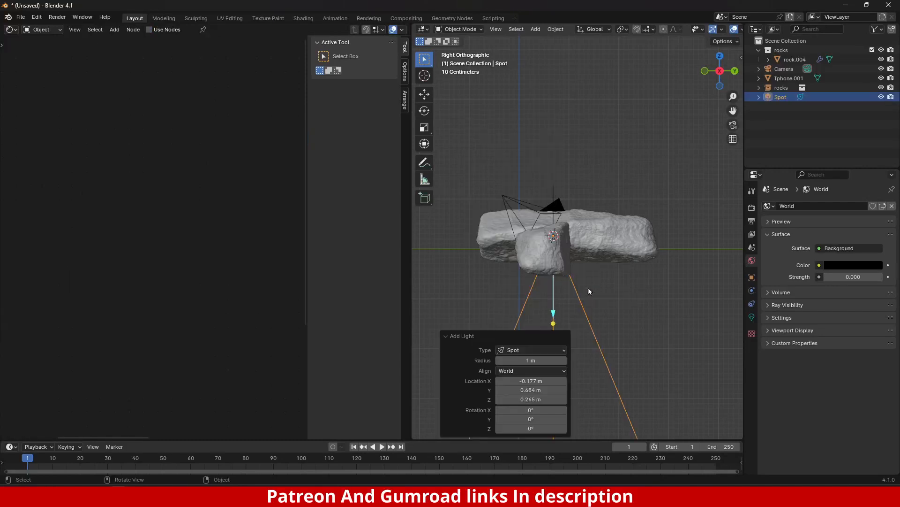
{"action": "key", "text": "g"}
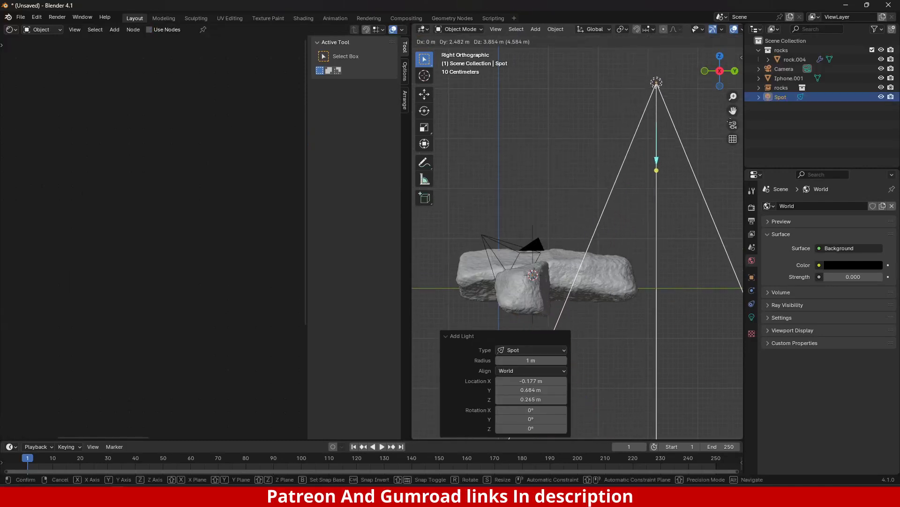
{"action": "key", "text": "Return"}
Step: Rotate the spot light about 48.8° toward the rocks, scale it to about 0.165, and tilt it another 7.15° around X
{"action": "key", "text": "r"}
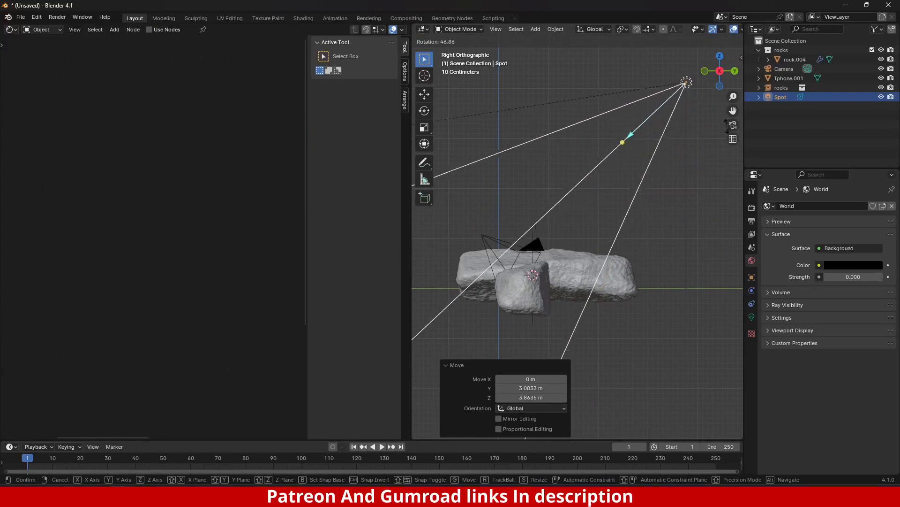
{"action": "key", "text": "Return"}
{"action": "key", "text": "s"}
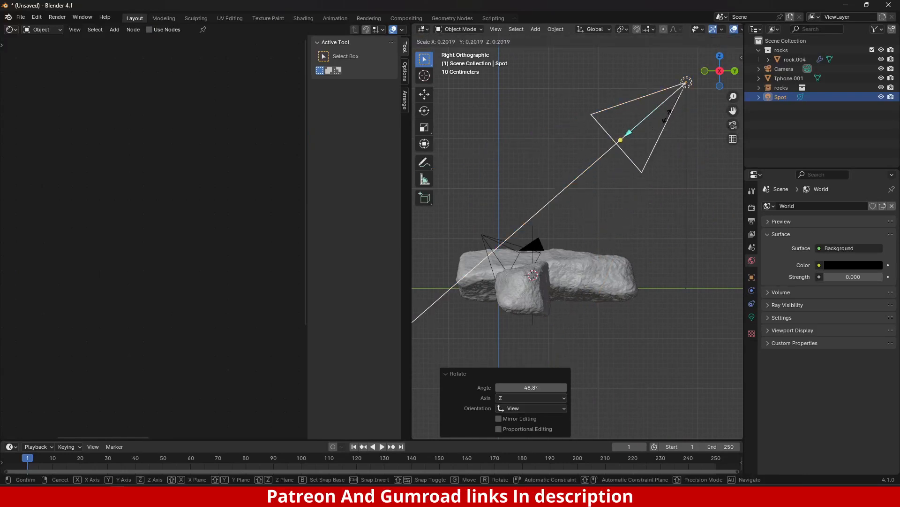
{"action": "key", "text": "Return"}
{"action": "key", "text": "r"}
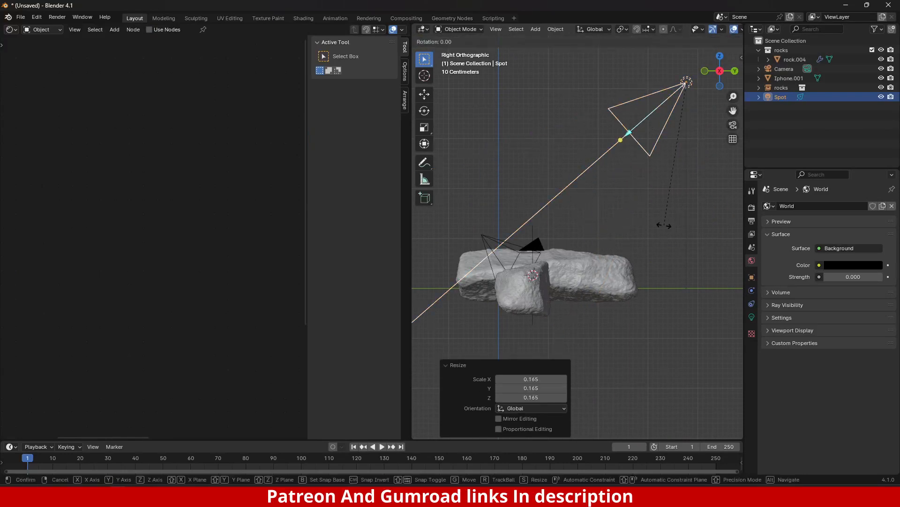
{"action": "key", "text": "x"}
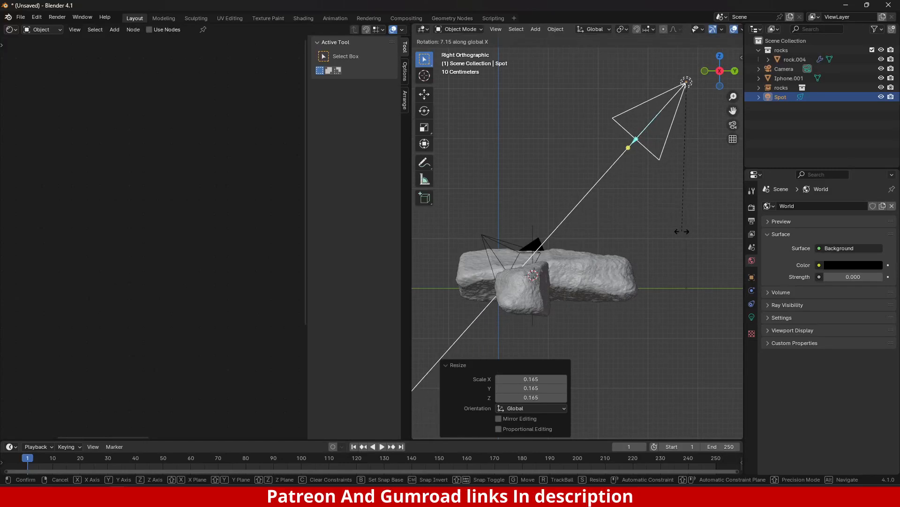
{"action": "key", "text": "Return"}
Step: Move the spot light about -0.35 m along the global X axis so its beam points at the phone
{"action": "middle_click_drag", "start_coordinate": [667, 228], "coordinate": [606, 272]}
{"action": "scroll", "coordinate": [626, 280], "scroll_direction": "up", "scroll_amount": 3}
{"action": "scroll", "coordinate": [643, 308], "scroll_direction": "up", "scroll_amount": 3}
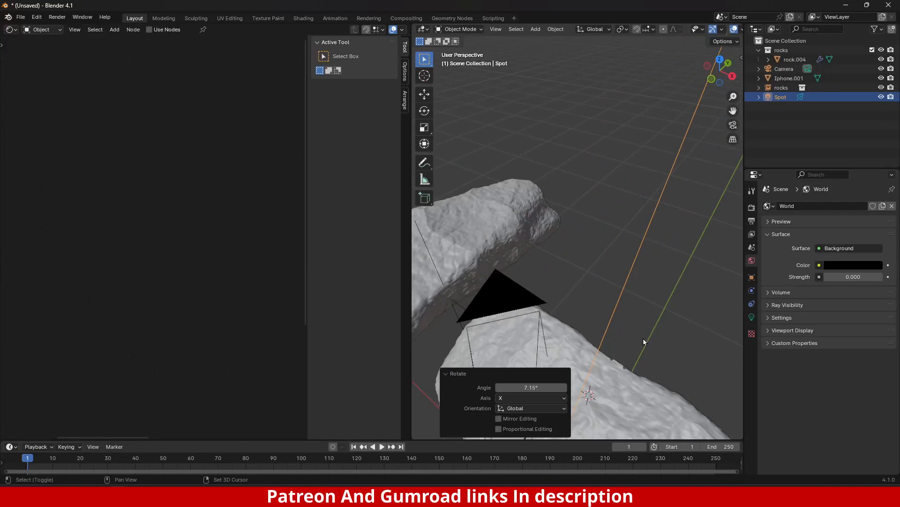
{"action": "middle_click_drag", "start_coordinate": [643, 341], "coordinate": [643, 93], "text": "shift"}
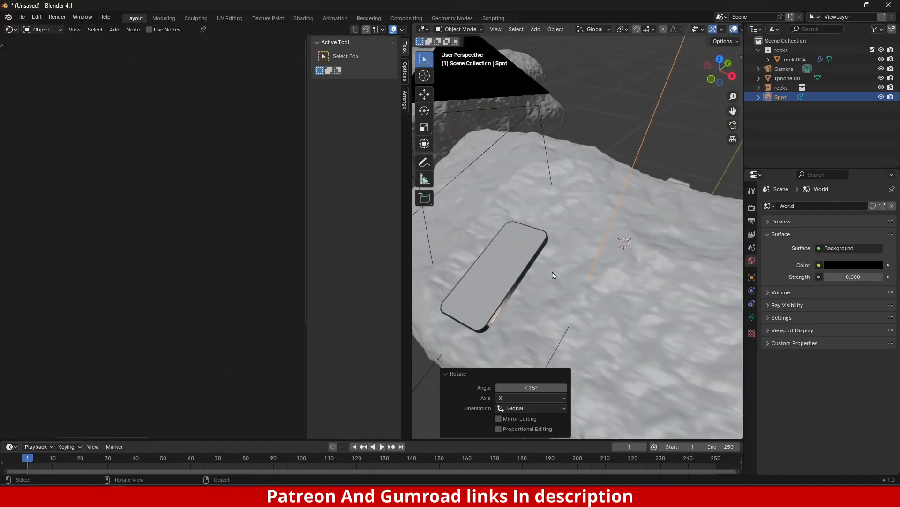
{"action": "key", "text": "g"}
{"action": "key", "text": "x"}
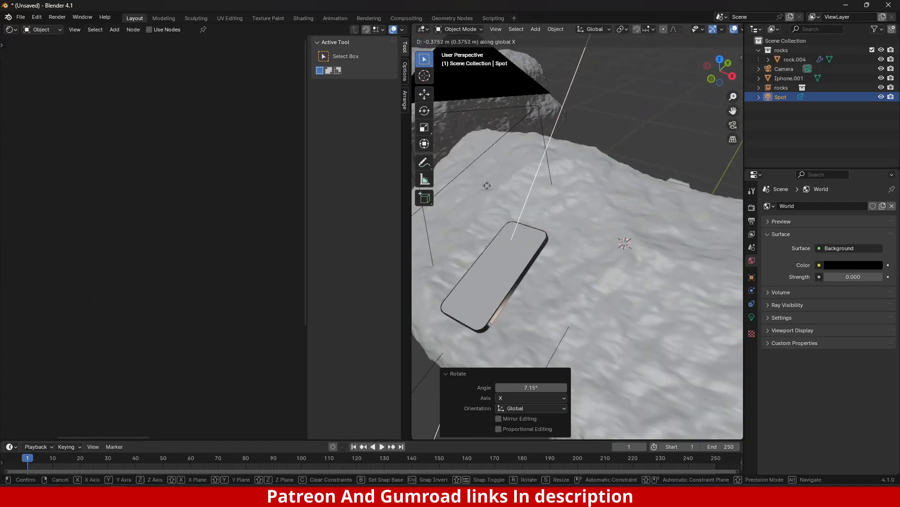
{"action": "left_click", "coordinate": [499, 199]}
{"action": "scroll", "coordinate": [498, 200], "scroll_direction": "down", "scroll_amount": 8}
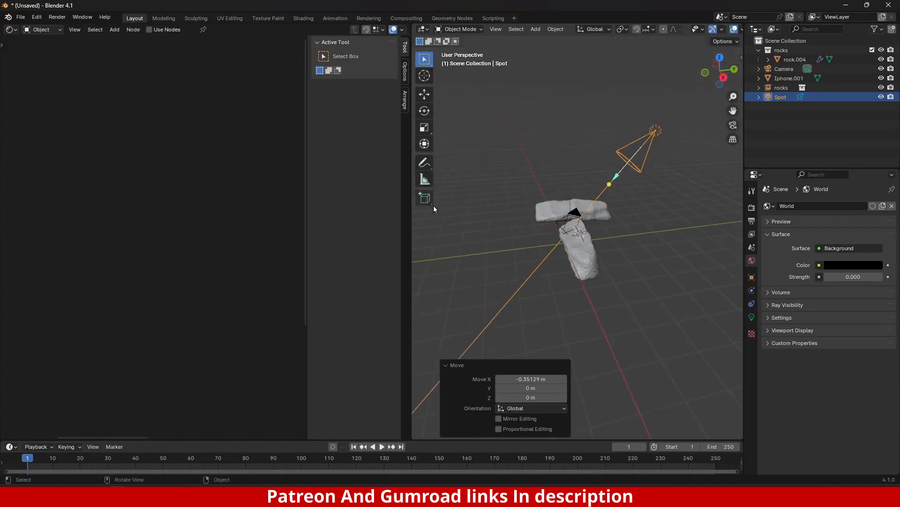
Step: Add a cube and scale it by about 6.06 so it encloses the rocks, camera and spot light
{"action": "key", "text": "alt+a"}
{"action": "key", "text": "shift+a"}
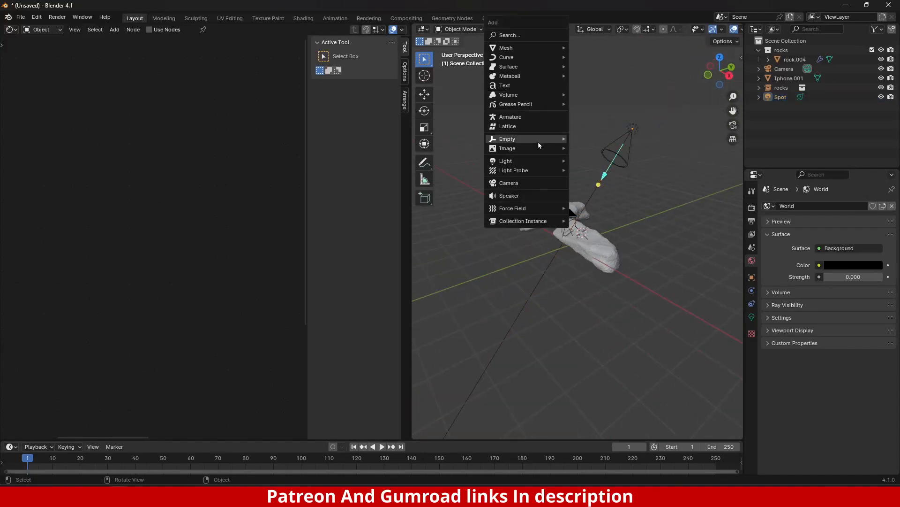
{"action": "mouse_move", "coordinate": [525, 46]}
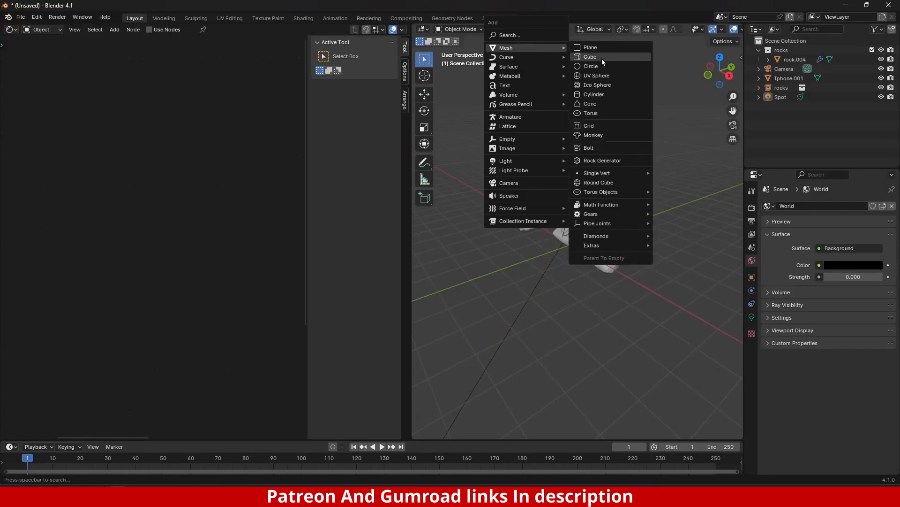
{"action": "left_click", "coordinate": [592, 57]}
{"action": "key", "text": "s"}
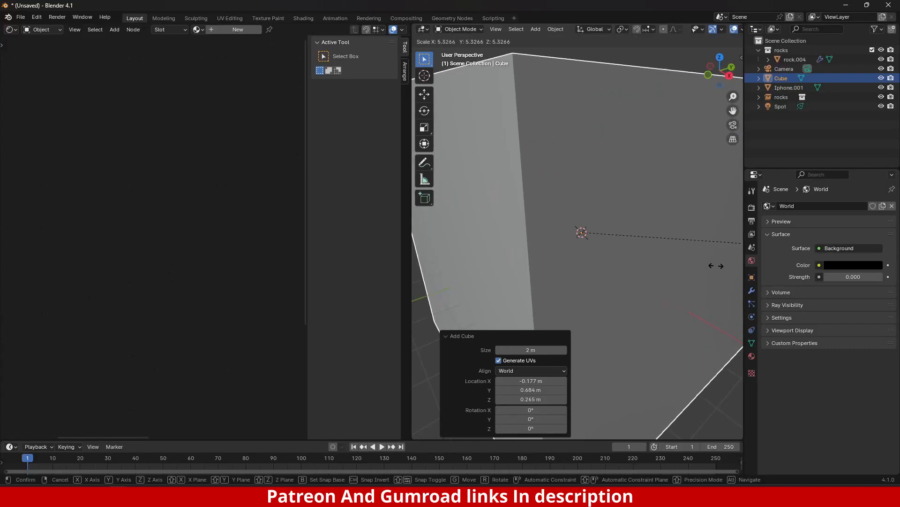
{"action": "left_click", "coordinate": [564, 233]}
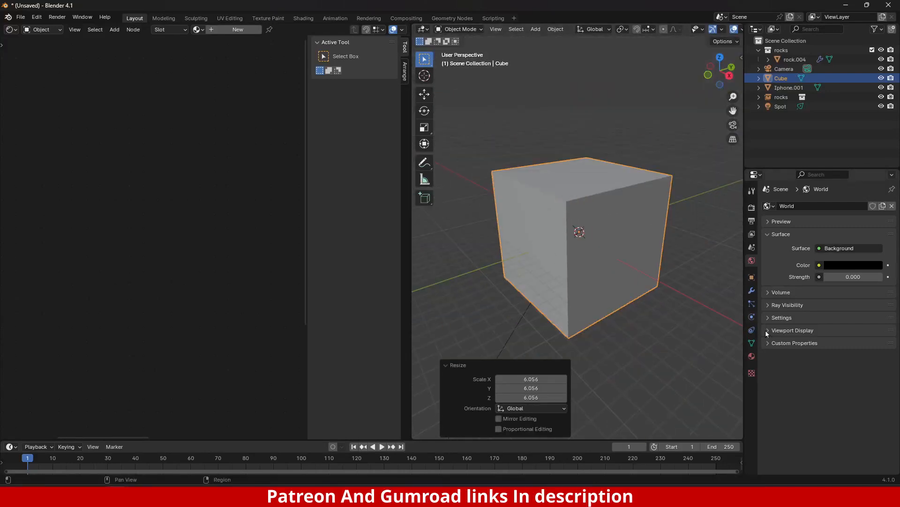
Step: Set the large cube's viewport display to Bounds
{"action": "left_click", "coordinate": [752, 277]}
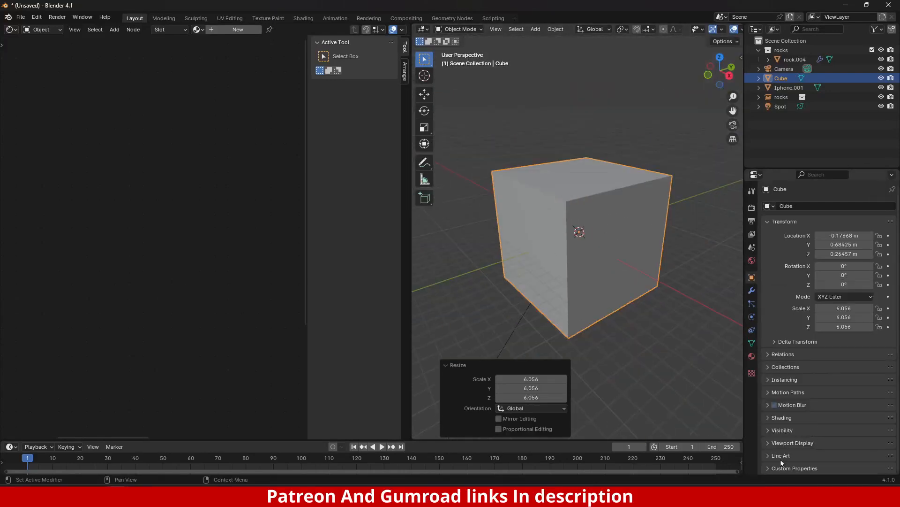
{"action": "left_click", "coordinate": [771, 443]}
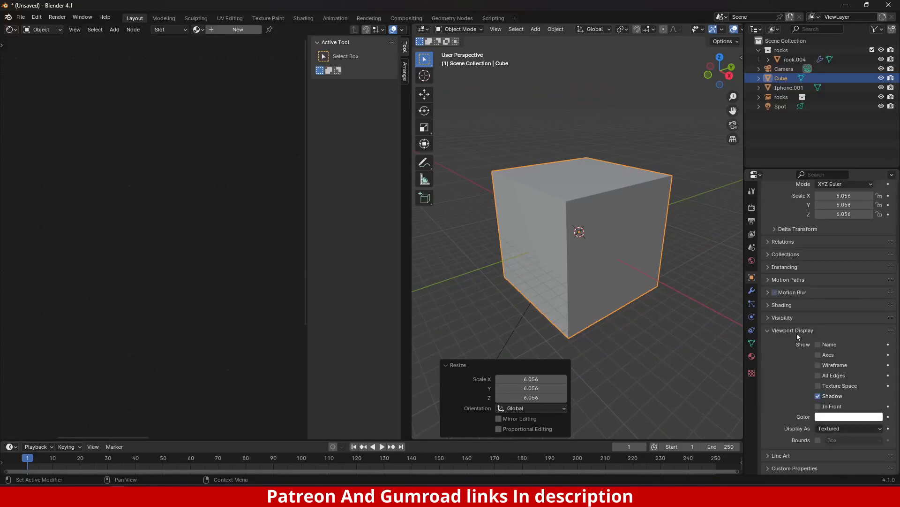
{"action": "left_click", "coordinate": [847, 428]}
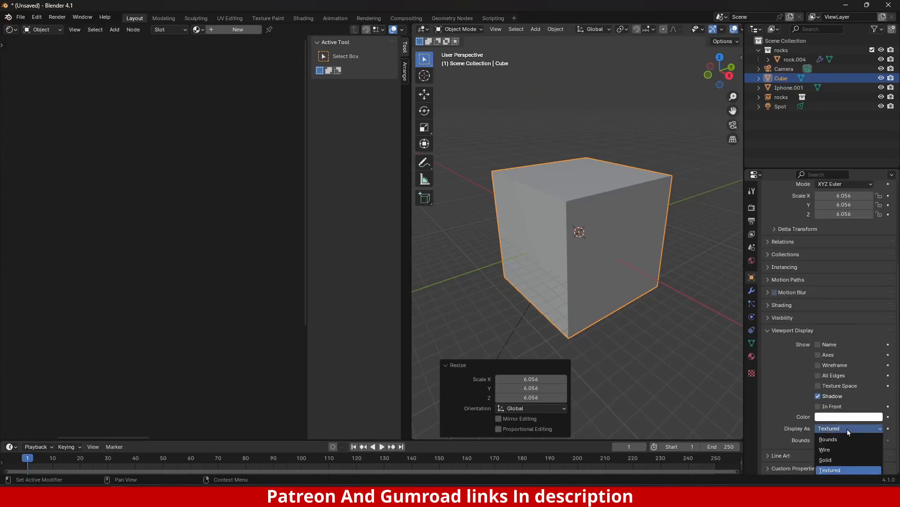
{"action": "left_click", "coordinate": [840, 440]}
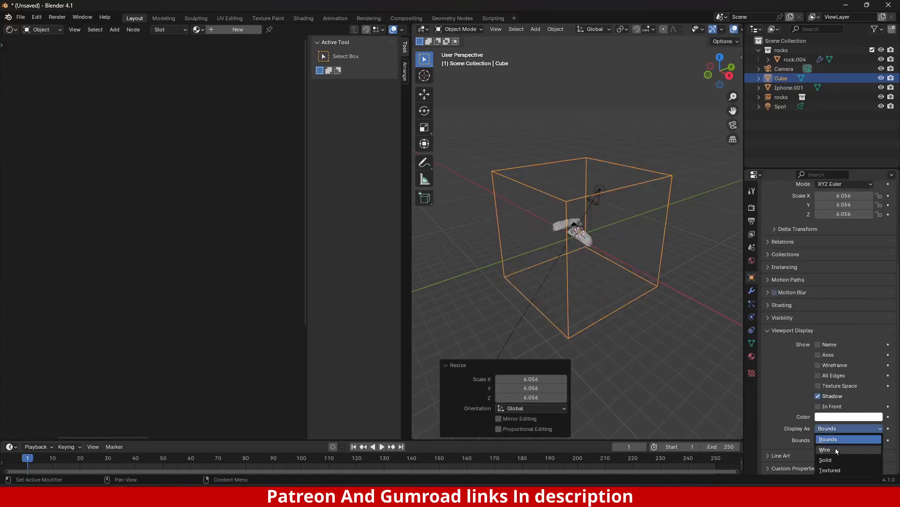
Step: Set the large cube's viewport display to Wire
{"action": "left_click", "coordinate": [837, 450]}
{"action": "scroll", "coordinate": [579, 243], "scroll_direction": "up", "scroll_amount": 3}
{"action": "middle_click_drag", "start_coordinate": [580, 244], "coordinate": [603, 288]}
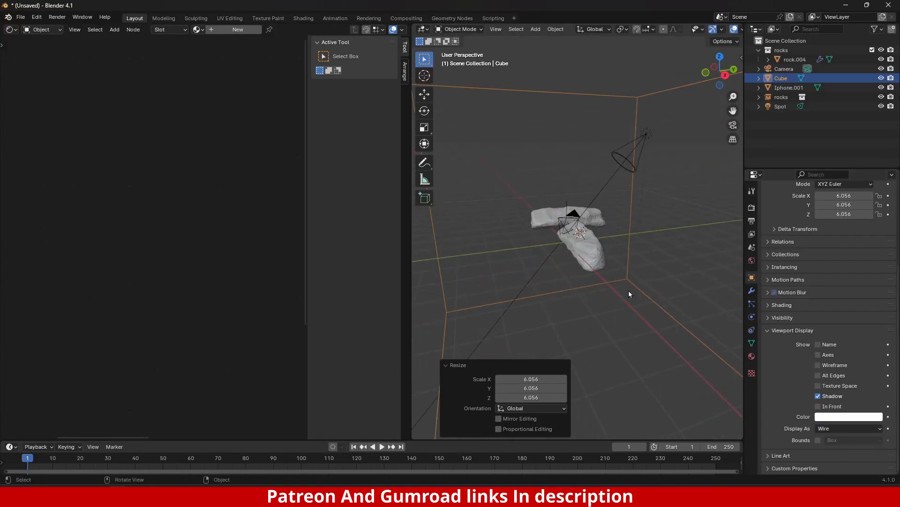
Step: Give the cube a new material with the surface shader removed and Volume Scatter as its volume shader
{"action": "left_click", "coordinate": [752, 356]}
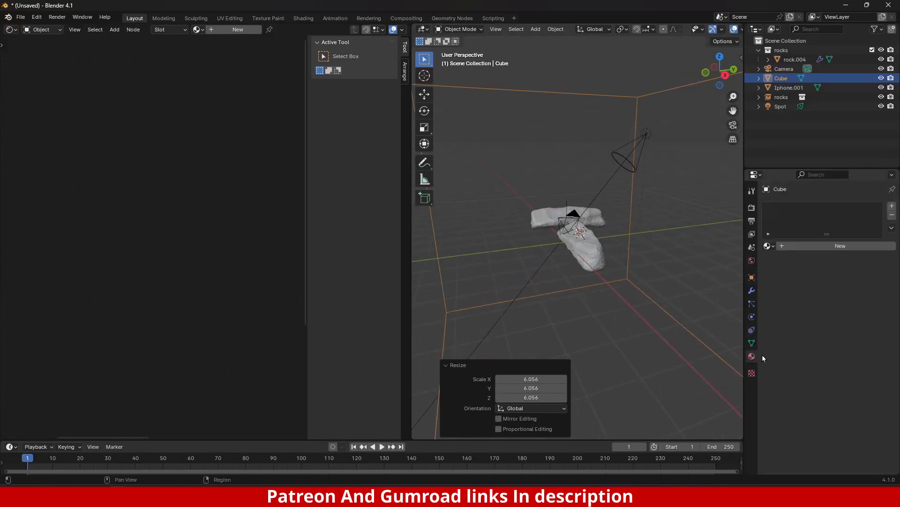
{"action": "left_click", "coordinate": [837, 246]}
{"action": "left_click", "coordinate": [852, 288]}
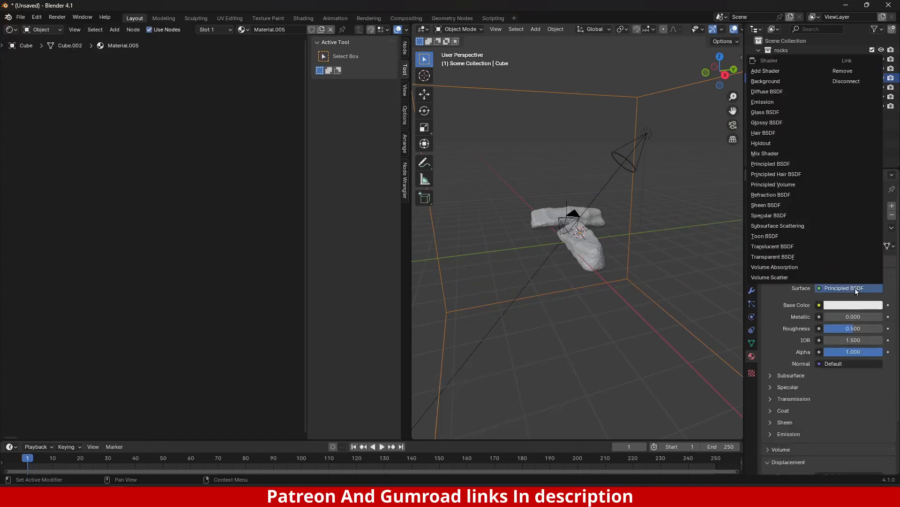
{"action": "left_click", "coordinate": [852, 70]}
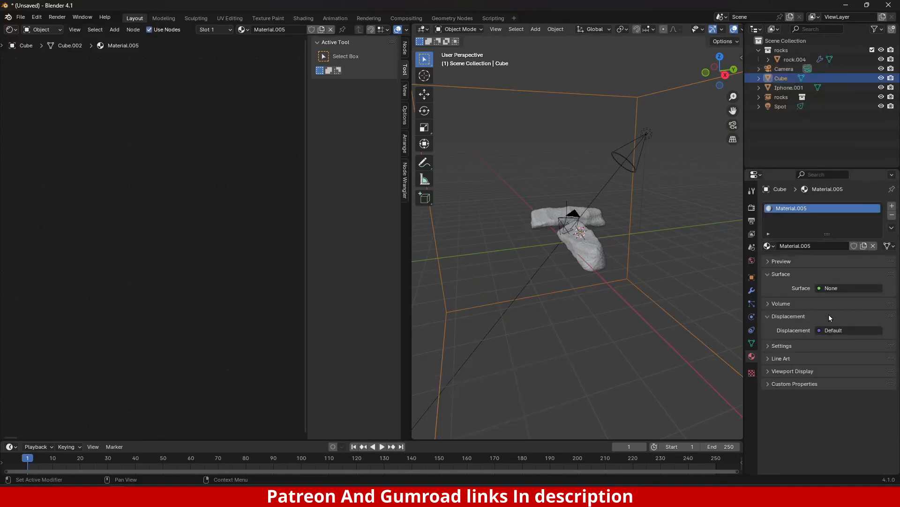
{"action": "left_click", "coordinate": [769, 304]}
{"action": "left_click", "coordinate": [832, 318]}
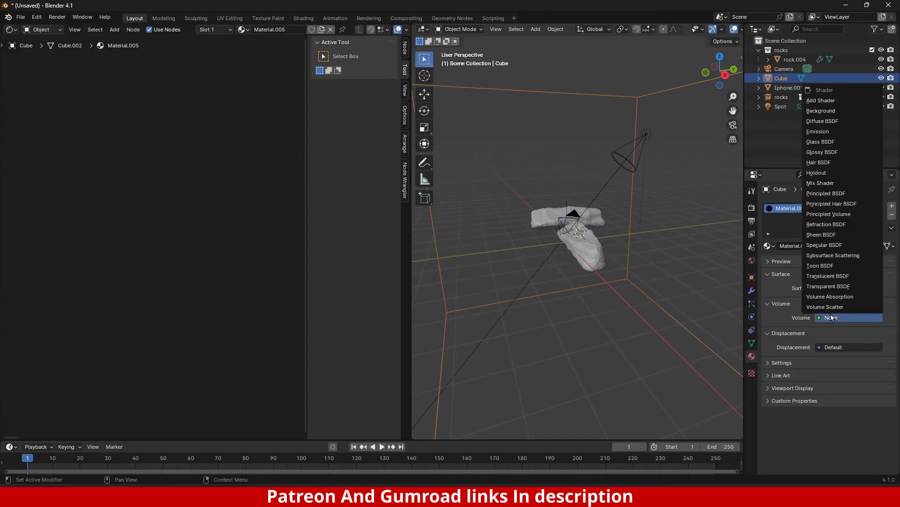
{"action": "left_click", "coordinate": [833, 308]}
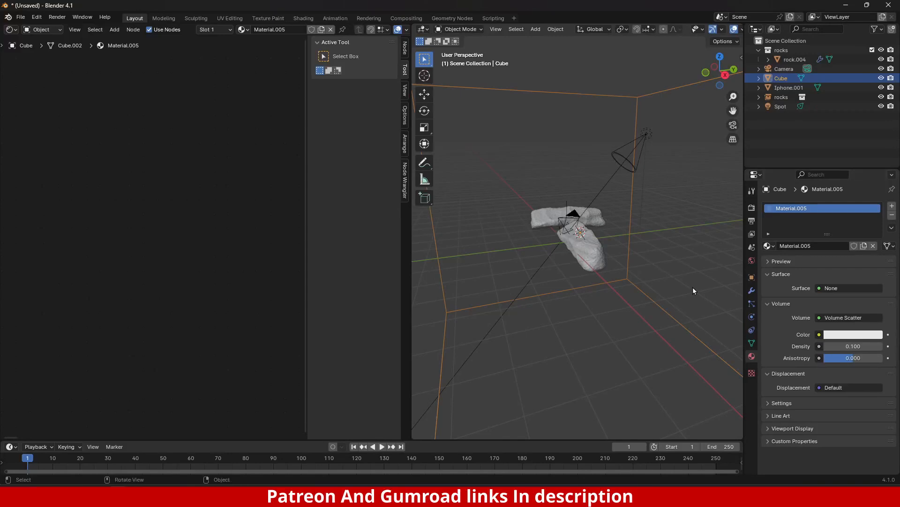
Step: Switch the 3D viewport to rendered shading to preview the volume inside the cube
{"action": "scroll", "coordinate": [545, 214], "scroll_direction": "up", "scroll_amount": 4}
{"action": "middle_click_drag", "start_coordinate": [571, 279], "coordinate": [601, 315]}
{"action": "key", "text": "z"}
{"action": "left_click", "coordinate": [601, 257]}
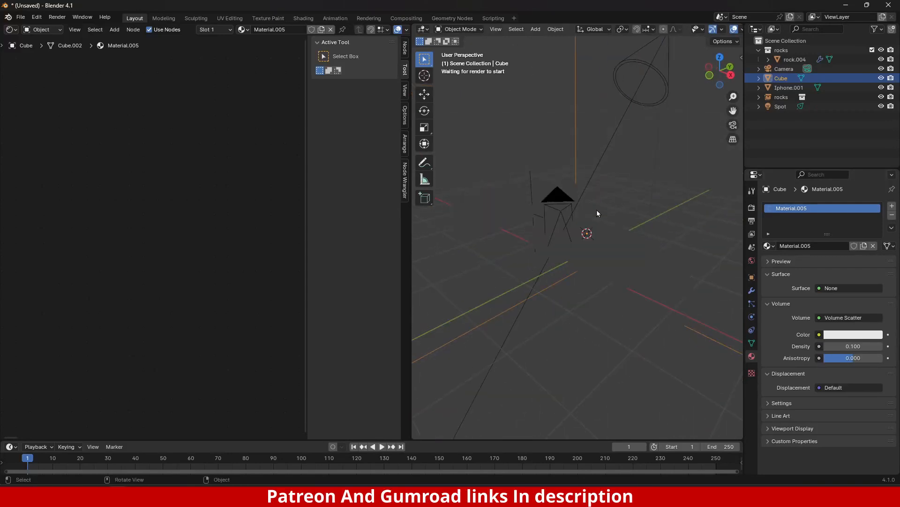
{"action": "middle_click_drag", "start_coordinate": [601, 210], "coordinate": [641, 218]}
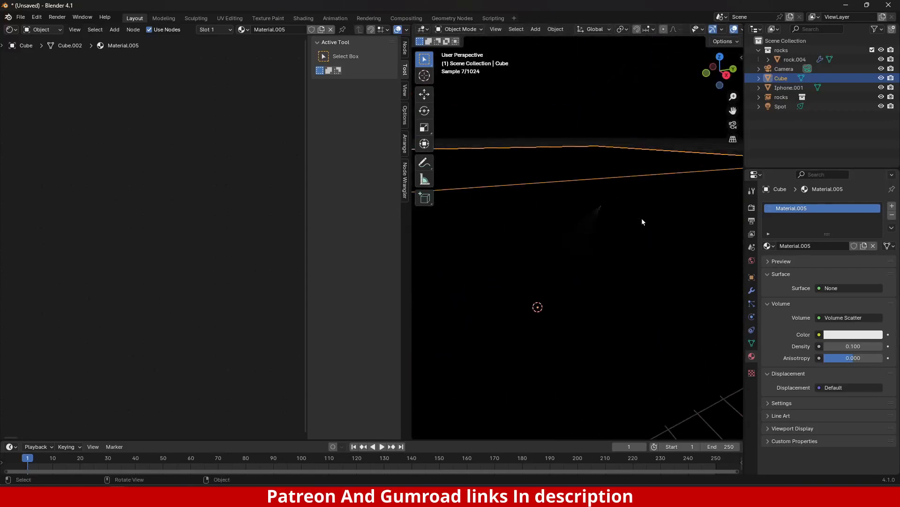
Step: Select the spot light and raise its power to about 849 W while looking through the camera
{"action": "left_click", "coordinate": [789, 106]}
{"action": "key", "text": "KP_0"}
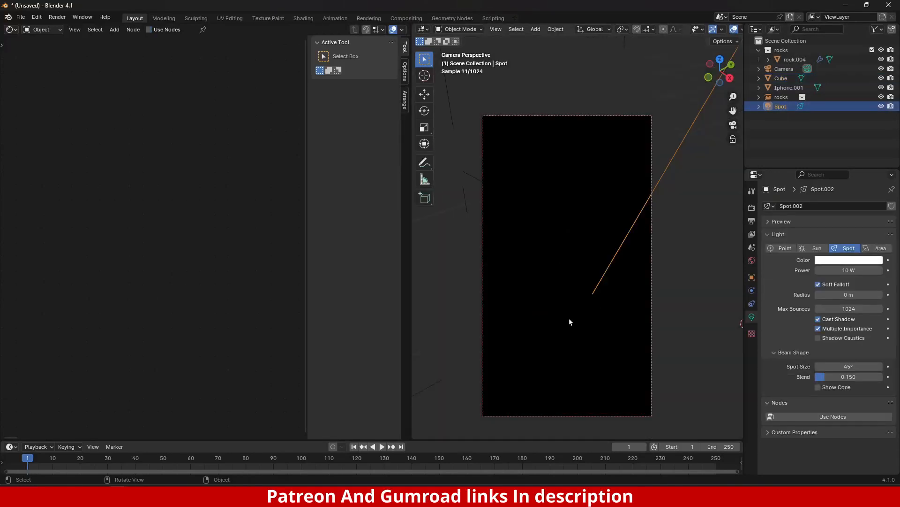
{"action": "key", "text": "z"}
{"action": "left_click", "coordinate": [580, 305]}
{"action": "scroll", "coordinate": [591, 237], "scroll_direction": "up", "scroll_amount": 2}
{"action": "right_click", "coordinate": [550, 173]}
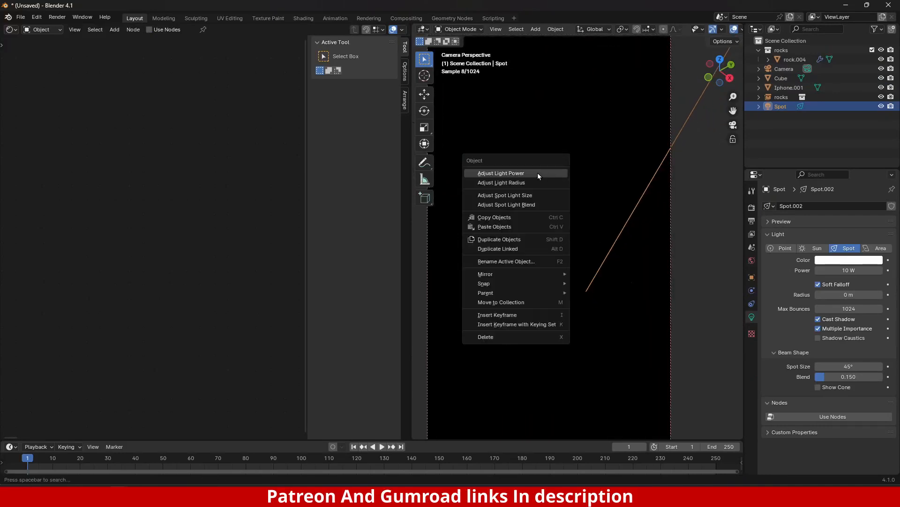
{"action": "left_click", "coordinate": [537, 174]}
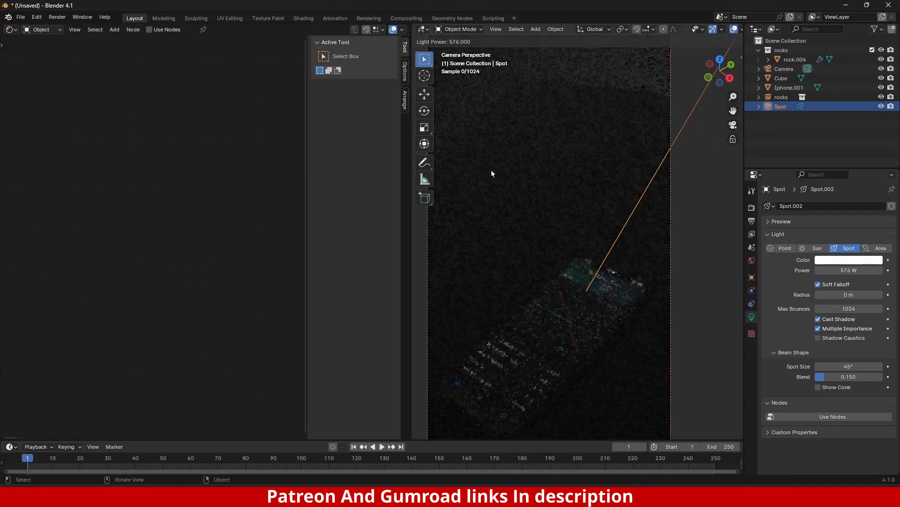
{"action": "left_click", "coordinate": [601, 168]}
Step: Narrow the spot light's beam to a spot size of about 16.1°
{"action": "middle_click_drag", "start_coordinate": [601, 184], "coordinate": [582, 205]}
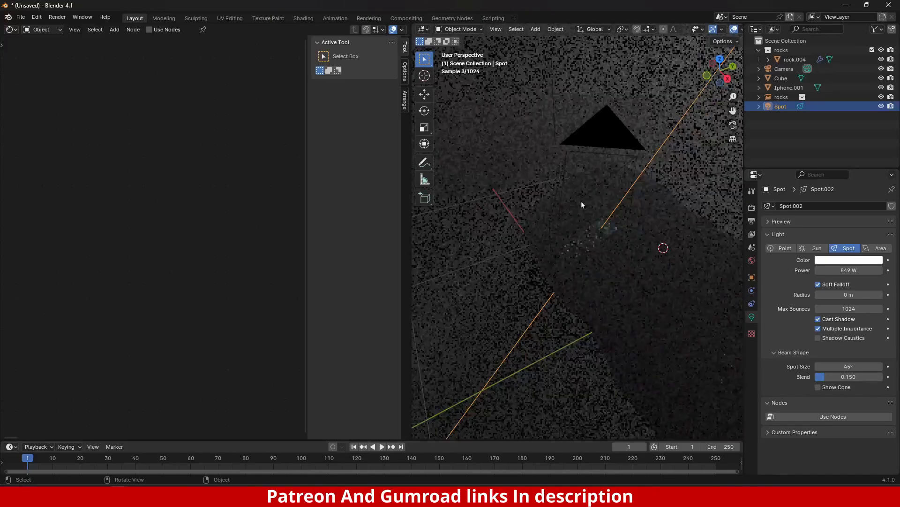
{"action": "scroll", "coordinate": [584, 207], "scroll_direction": "down", "scroll_amount": 6}
{"action": "scroll", "coordinate": [605, 234], "scroll_direction": "up", "scroll_amount": 1}
{"action": "scroll", "coordinate": [669, 181], "scroll_direction": "down", "scroll_amount": 1}
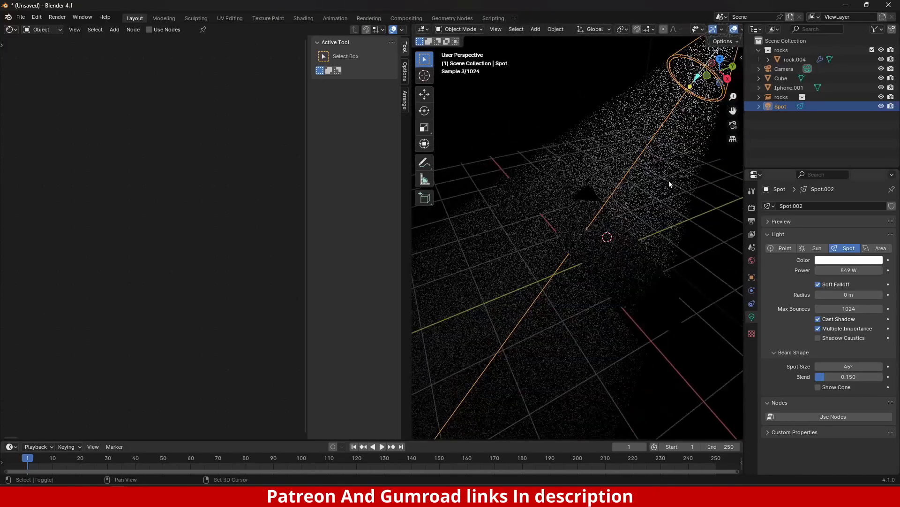
{"action": "middle_click_drag", "start_coordinate": [669, 181], "coordinate": [652, 216], "text": "shift"}
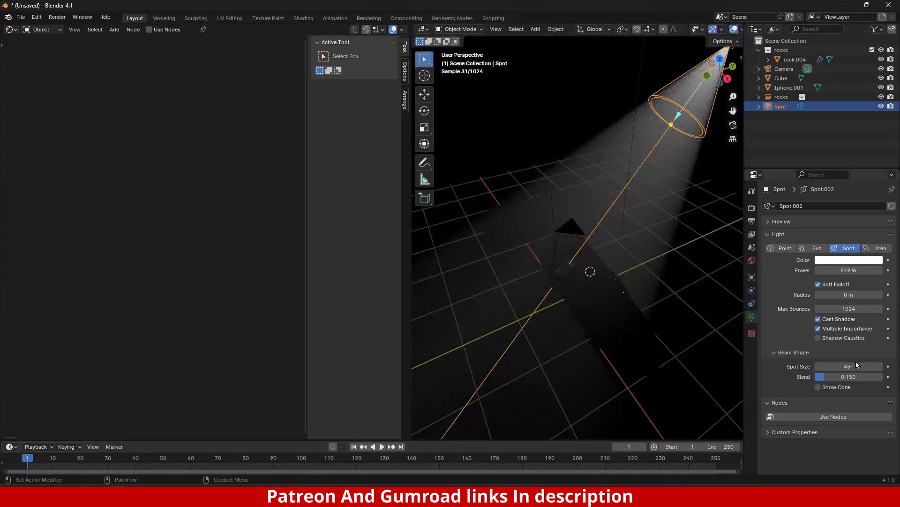
{"action": "left_click_drag", "start_coordinate": [852, 366], "coordinate": [839, 366]}
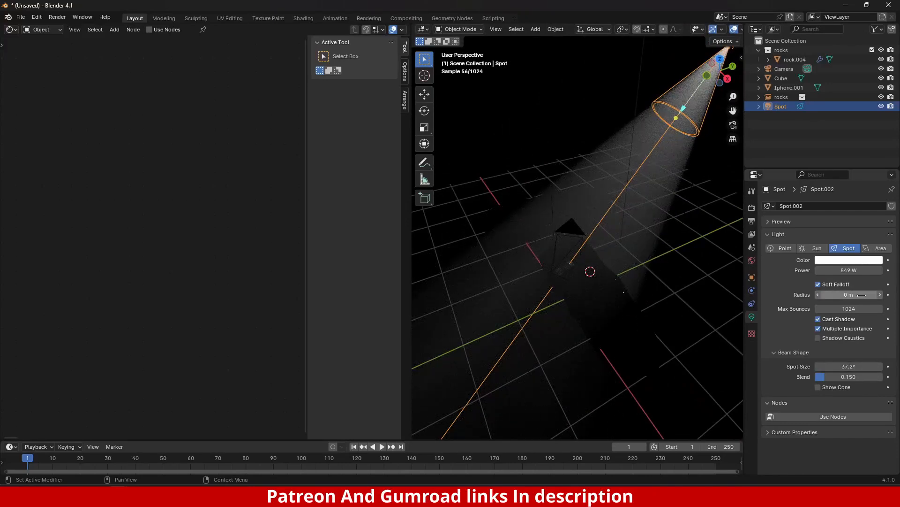
{"action": "left_click_drag", "start_coordinate": [871, 367], "coordinate": [831, 366]}
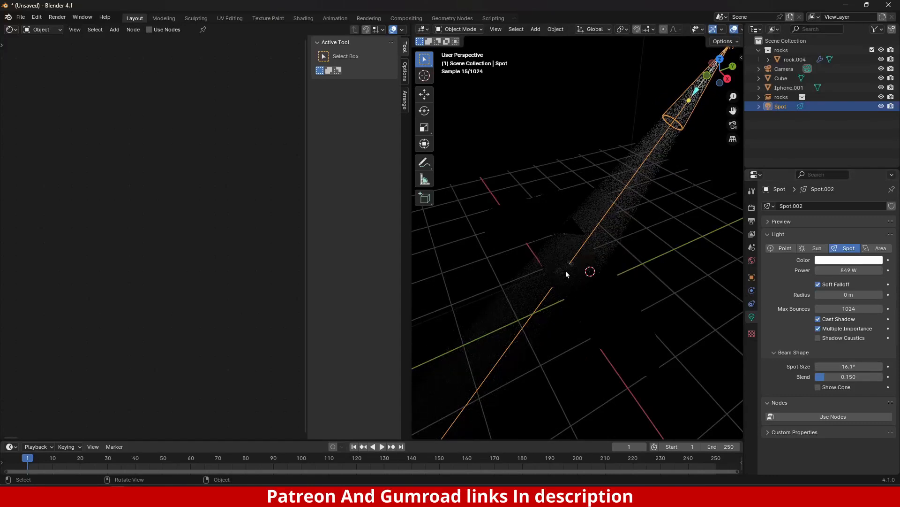
Step: Return to the camera view and raise the spot light's power to about 1750 W
{"action": "key", "text": "KP_Decimal"}
{"action": "key", "text": "KP_0"}
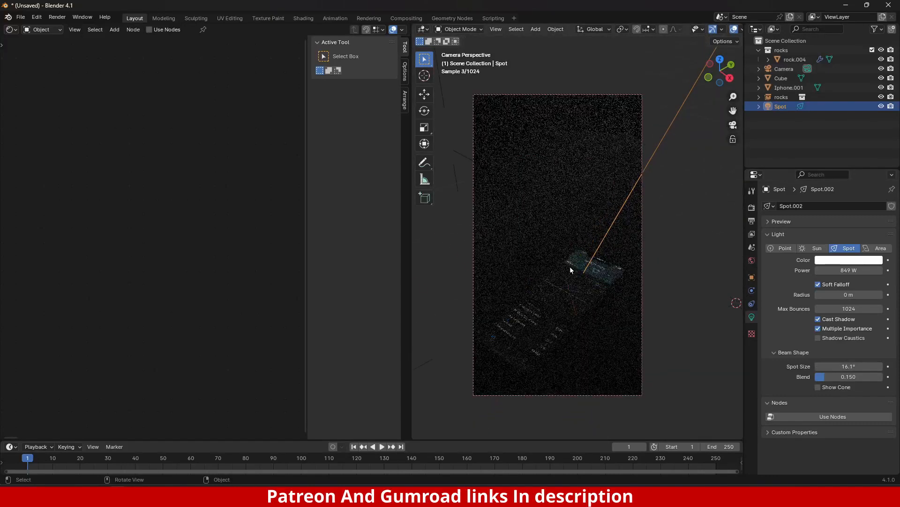
{"action": "right_click", "coordinate": [592, 197]}
{"action": "left_click", "coordinate": [592, 196]}
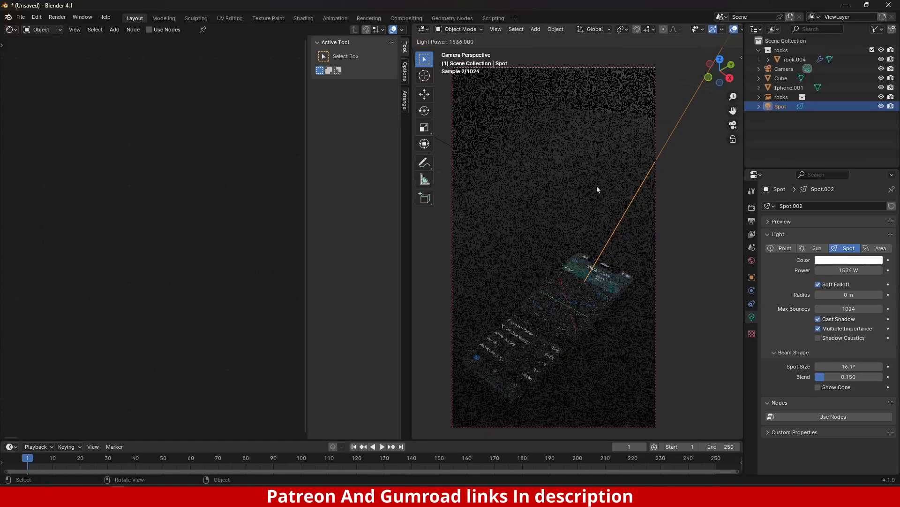
{"action": "left_click", "coordinate": [685, 179]}
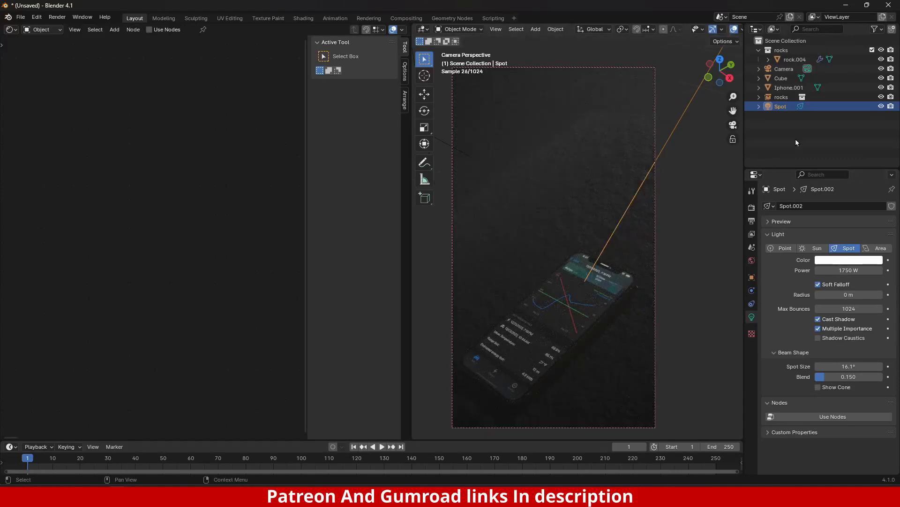
Step: Set the Volume Scatter anisotropy in the cube's material to 0.700
{"action": "left_click", "coordinate": [788, 80]}
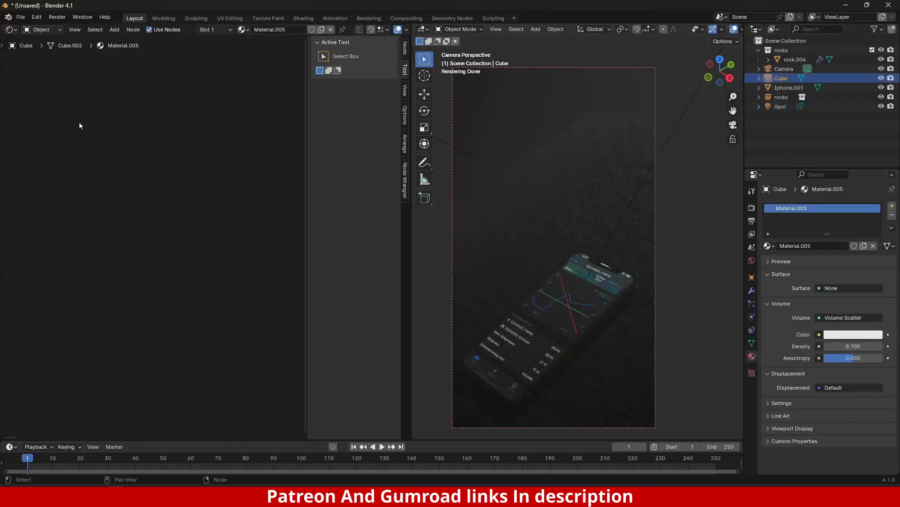
{"action": "key", "text": "n"}
{"action": "right_click", "coordinate": [123, 113]}
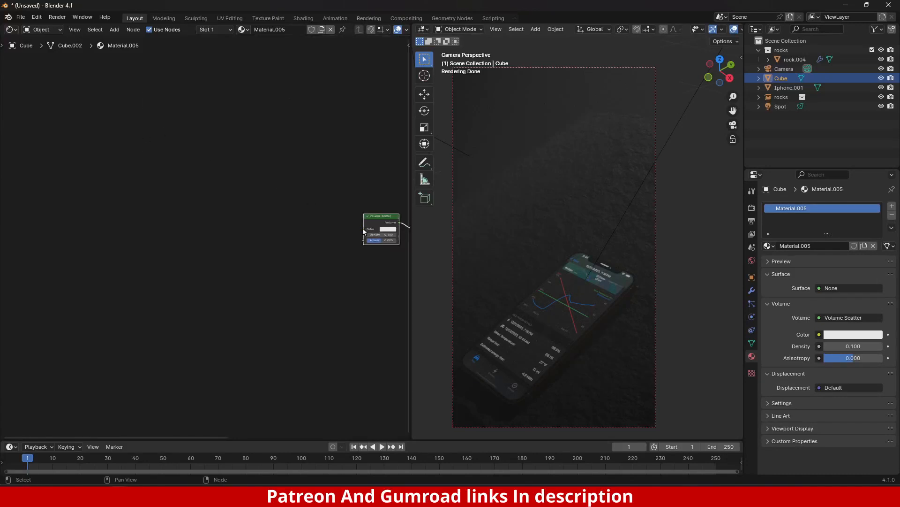
{"action": "middle_click_drag", "start_coordinate": [365, 230], "coordinate": [123, 230]}
{"action": "scroll", "coordinate": [153, 232], "scroll_direction": "up", "scroll_amount": 4}
{"action": "scroll", "coordinate": [153, 231], "scroll_direction": "up", "scroll_amount": 4}
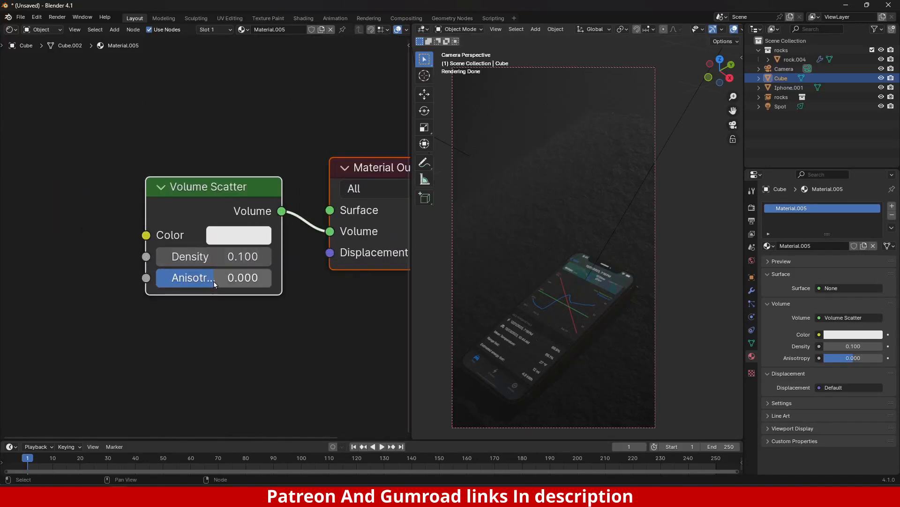
{"action": "left_click_drag", "start_coordinate": [249, 278], "coordinate": [330, 278]}
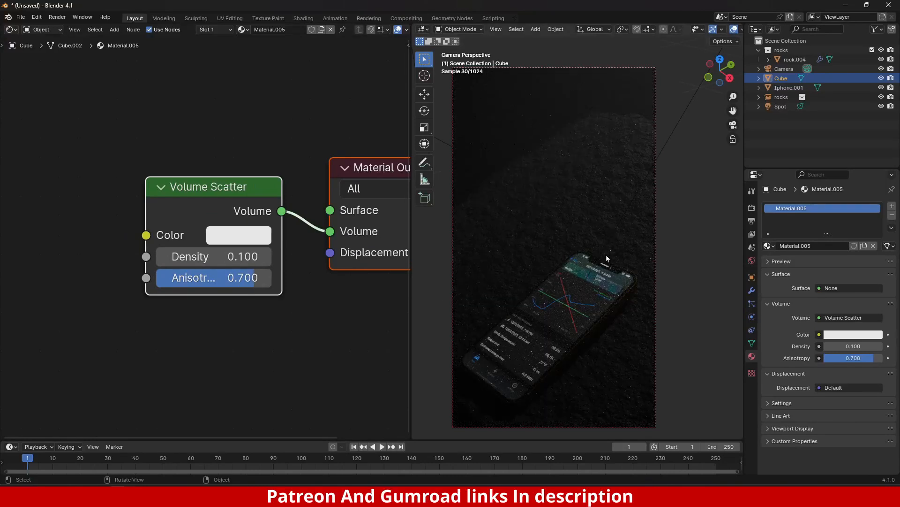
Step: Set the transform orientation to Normal, move the phone about 0.394 m along Z, and return to the camera view
{"action": "middle_click_drag", "start_coordinate": [589, 303], "coordinate": [608, 261], "text": "shift"}
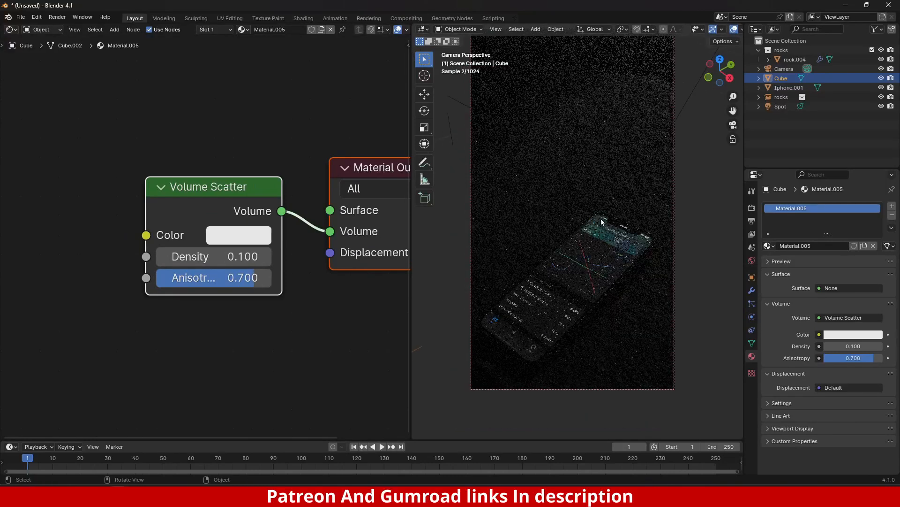
{"action": "middle_click_drag", "start_coordinate": [601, 183], "coordinate": [556, 256], "text": "shift"}
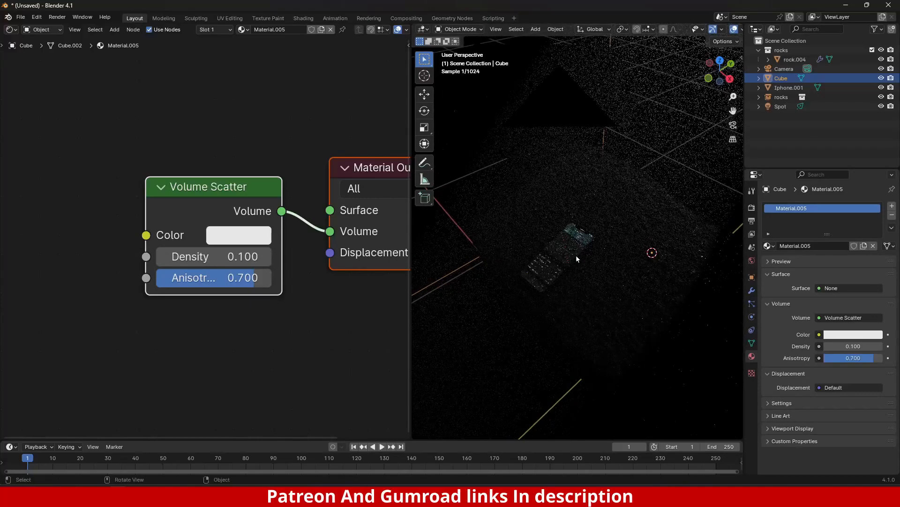
{"action": "left_click", "coordinate": [579, 256]}
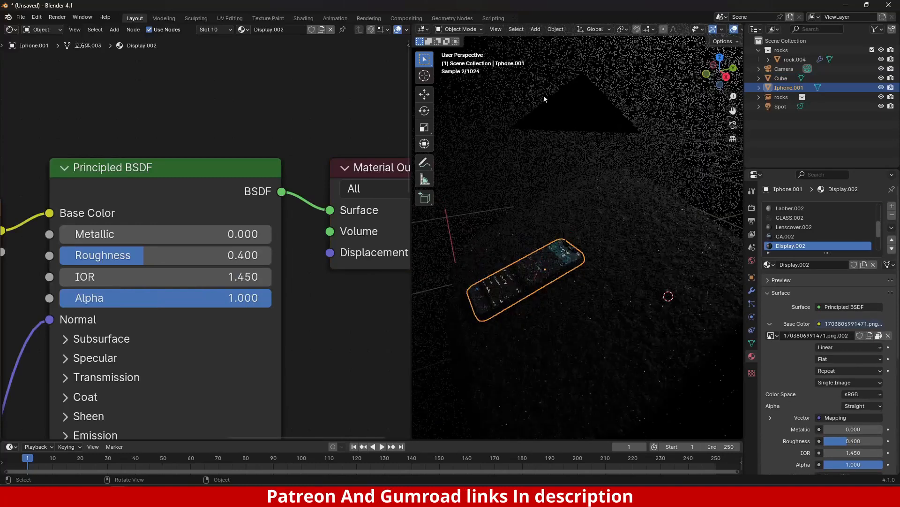
{"action": "left_click", "coordinate": [592, 31]}
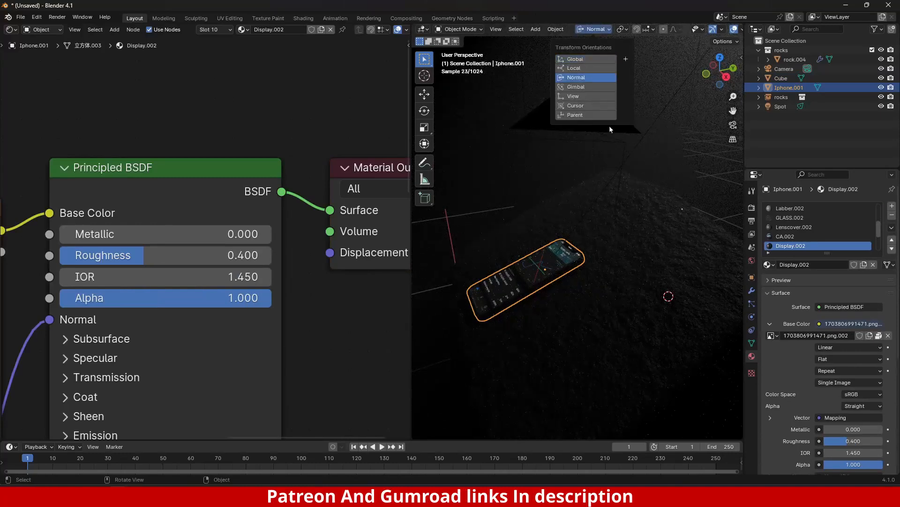
{"action": "key", "text": "g"}
{"action": "key", "text": "x"}
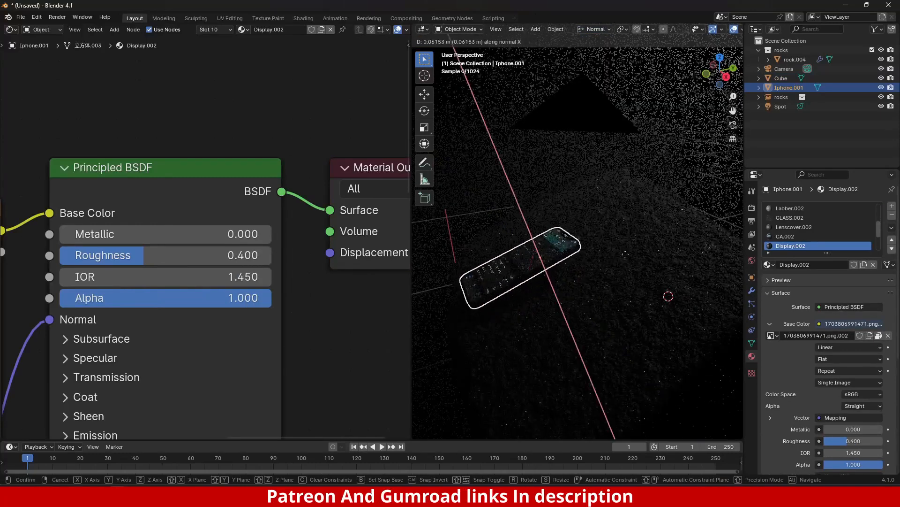
{"action": "key", "text": "z"}
{"action": "left_click", "coordinate": [654, 243]}
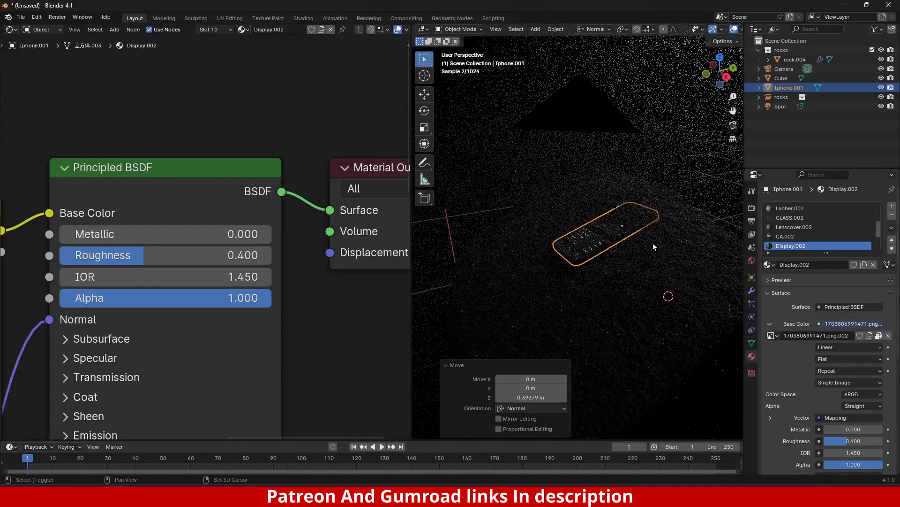
{"action": "key", "text": "KP_0"}
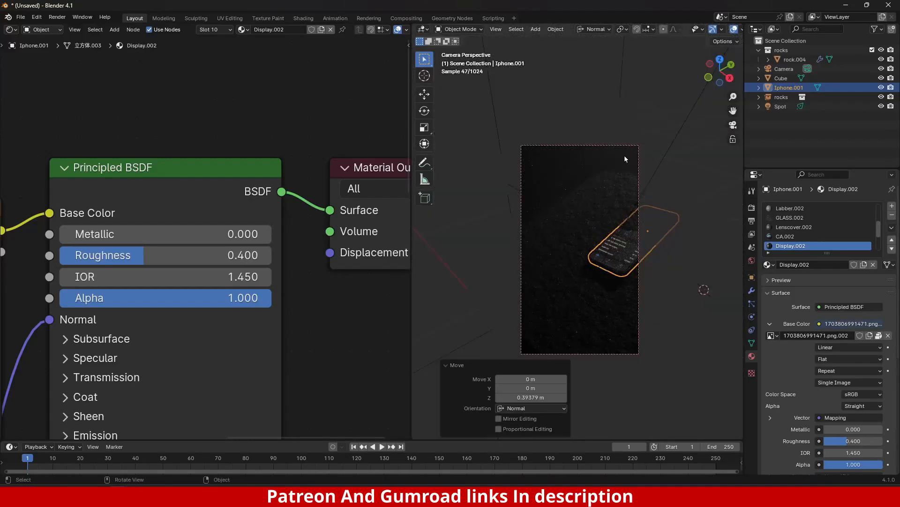
Step: Select the camera by its frame in the camera view
{"action": "left_click", "coordinate": [621, 151]}
{"action": "left_click", "coordinate": [624, 147]}
{"action": "middle_click_drag", "start_coordinate": [621, 251], "coordinate": [589, 290], "text": "shift"}
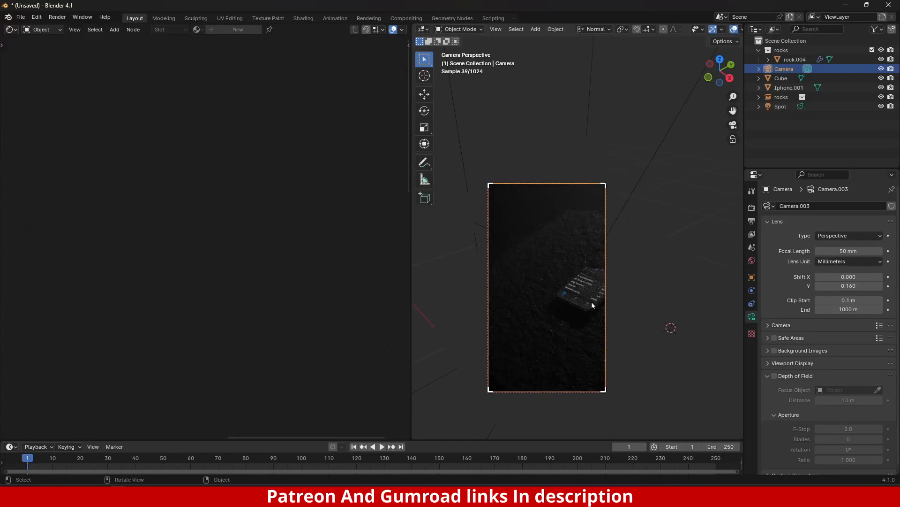
{"action": "key", "text": "g"}
{"action": "key", "text": "z"}
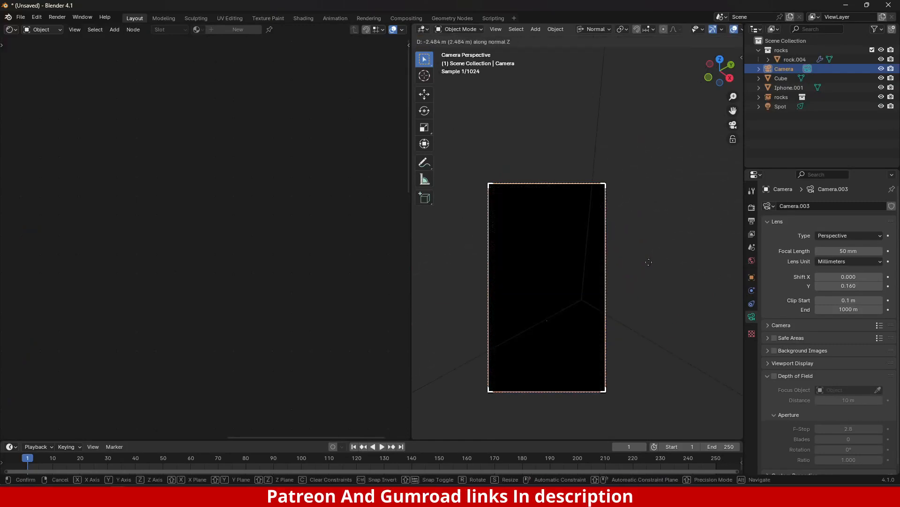
{"action": "key", "text": "y"}
{"action": "key", "text": "Escape"}
Step: Set the transform orientation to Global and move the camera along Y to bring the phone back into frame
{"action": "left_click", "coordinate": [598, 30]}
{"action": "left_click", "coordinate": [591, 52]}
{"action": "key", "text": "g"}
{"action": "key", "text": "y"}
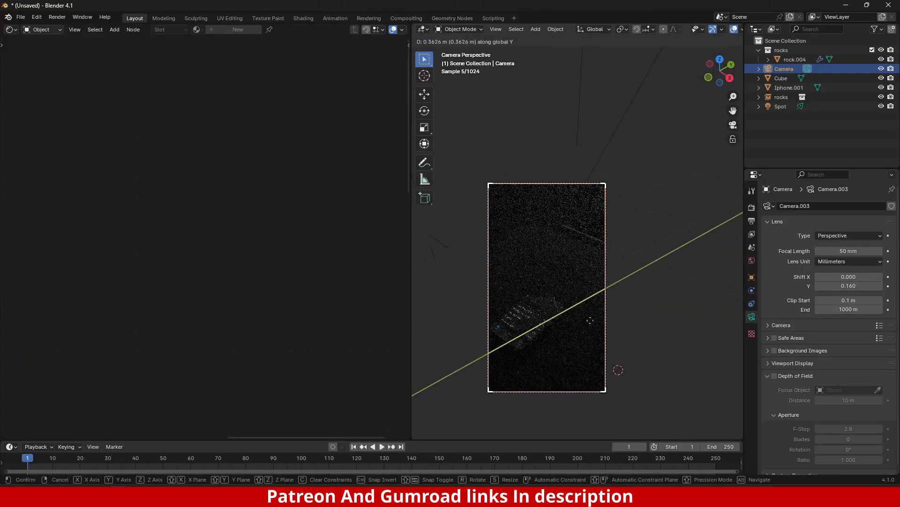
{"action": "left_click", "coordinate": [581, 332]}
{"action": "key", "text": "g"}
{"action": "left_click", "coordinate": [576, 325]}
Step: Select the phone, raise it about 0.064 m along Z and rotate it about 10° around X
{"action": "scroll", "coordinate": [586, 313], "scroll_direction": "up", "scroll_amount": 3}
{"action": "middle_click_drag", "start_coordinate": [573, 317], "coordinate": [580, 229], "text": "shift"}
{"action": "left_click", "coordinate": [593, 300]}
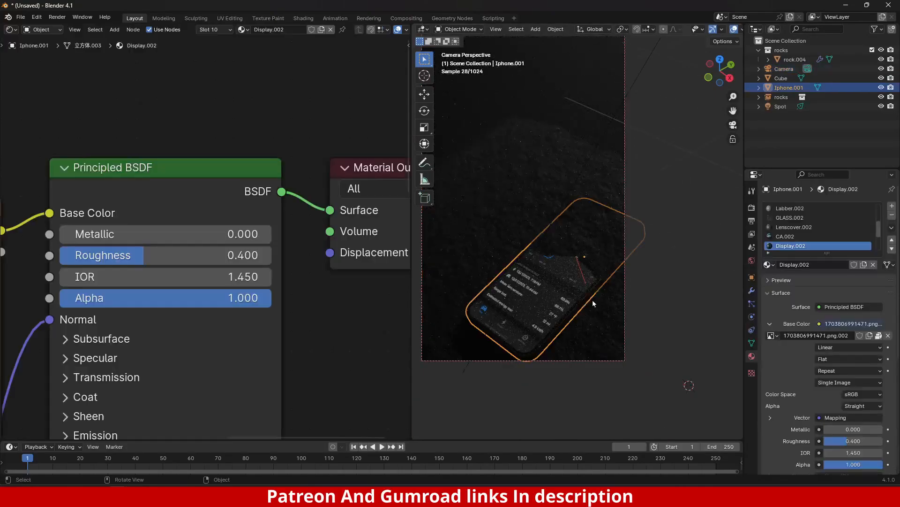
{"action": "key", "text": "g"}
{"action": "key", "text": "z"}
{"action": "left_click", "coordinate": [608, 287]}
{"action": "key", "text": "r"}
{"action": "key", "text": "x"}
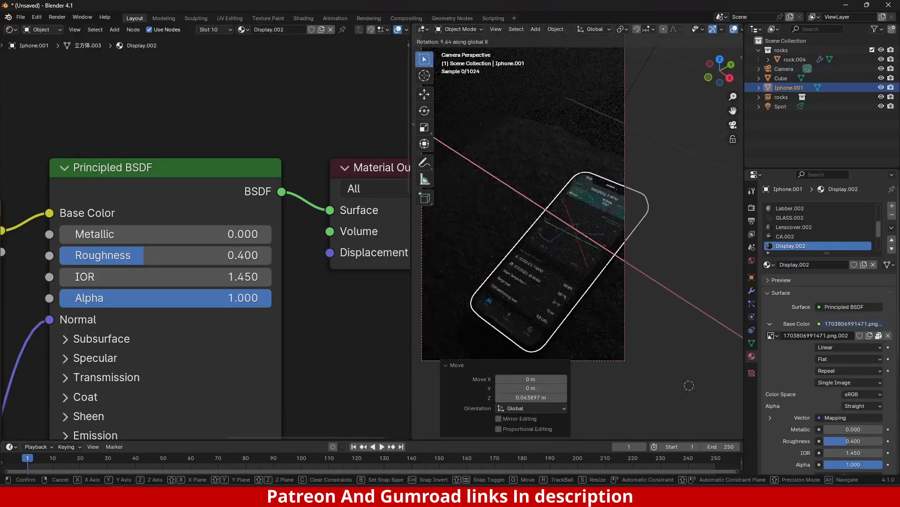
{"action": "left_click", "coordinate": [616, 283]}
Step: Adjust the phone's height along Z and rotate it about 4.97° around Y
{"action": "key", "text": "g"}
{"action": "key", "text": "z"}
{"action": "left_click", "coordinate": [616, 283]}
{"action": "key", "text": "r"}
{"action": "key", "text": "y"}
{"action": "left_click", "coordinate": [629, 306]}
Step: Switch the viewport to solid shading and resize the foreground rock under the phone, ending with a scale factor of about 1.208
{"action": "mouse_move", "coordinate": [628, 306]}
{"action": "middle_mouse_down"}
{"action": "mouse_move", "coordinate": [595, 257]}
{"action": "mouse_move", "coordinate": [631, 273]}
{"action": "mouse_move", "coordinate": [622, 304]}
{"action": "middle_mouse_up"}
{"action": "scroll", "coordinate": [624, 310], "scroll_direction": "up", "scroll_amount": 5}
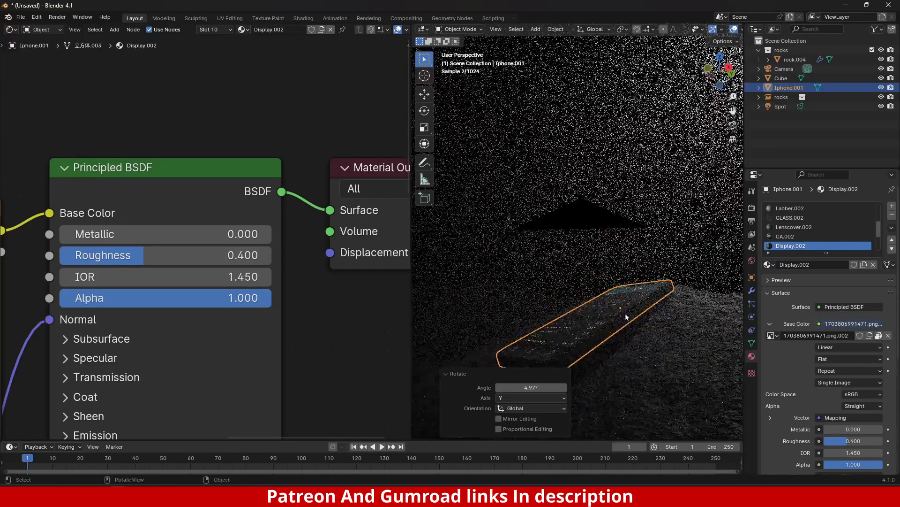
{"action": "key", "text": "z"}
{"action": "left_click", "coordinate": [687, 256]}
{"action": "mouse_move", "coordinate": [718, 277]}
{"action": "middle_mouse_down"}
{"action": "mouse_move", "coordinate": [692, 301]}
{"action": "mouse_move", "coordinate": [525, 291]}
{"action": "middle_mouse_up"}
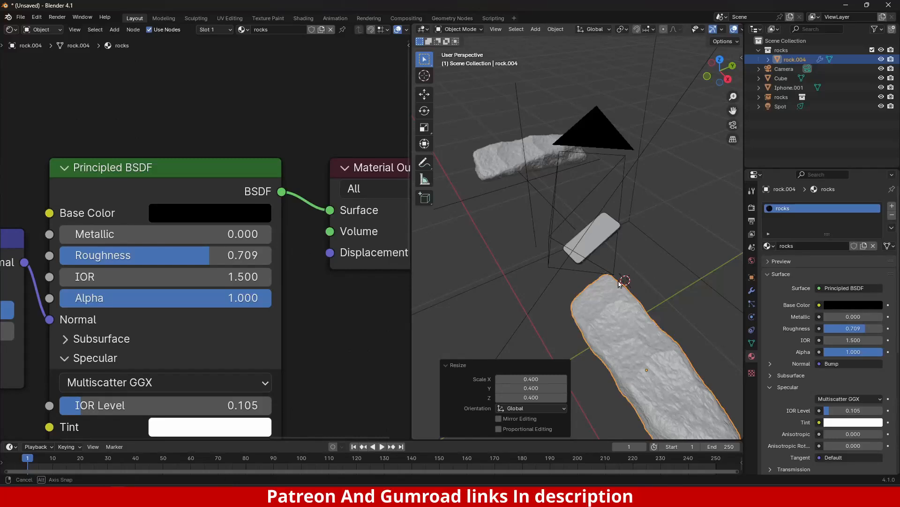
{"action": "middle_click_drag", "start_coordinate": [652, 274], "coordinate": [650, 301]}
{"action": "key", "text": "s"}
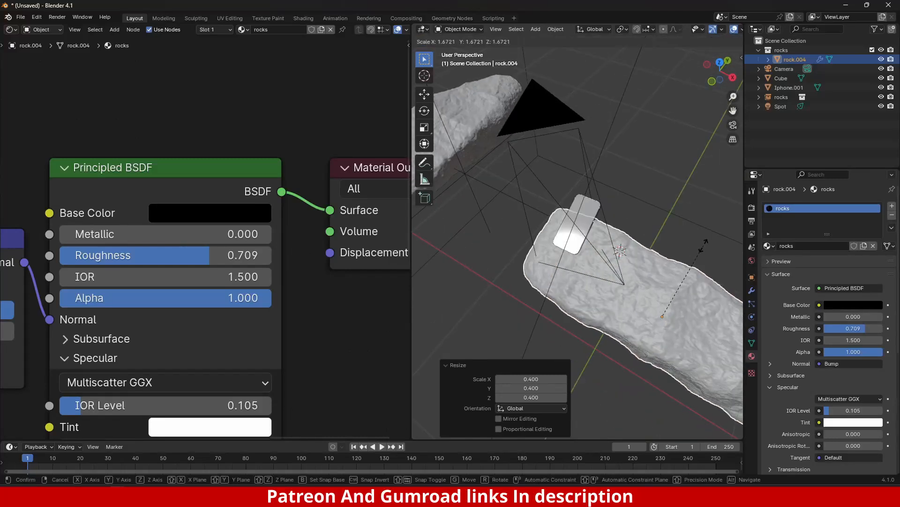
{"action": "left_click", "coordinate": [697, 256]}
{"action": "key", "text": "s"}
{"action": "middle_click_drag", "start_coordinate": [645, 286], "coordinate": [604, 231]}
{"action": "left_click", "coordinate": [671, 270]}
Step: Raise the foreground rock about 0.111 m, shift it about 0.127 m along Y, and raise it another 0.043 m to meet the phone
{"action": "key", "text": "g"}
{"action": "key", "text": "z"}
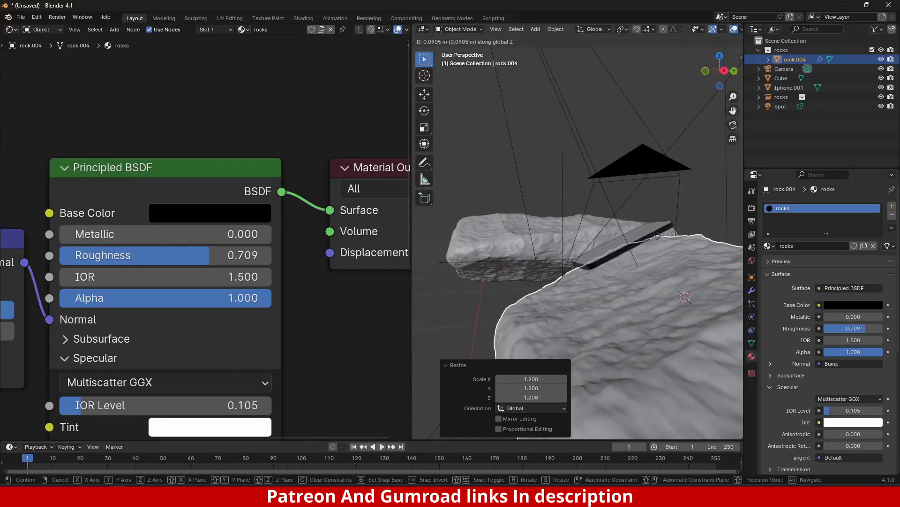
{"action": "left_click", "coordinate": [655, 220]}
{"action": "middle_click_drag", "start_coordinate": [655, 219], "coordinate": [642, 277]}
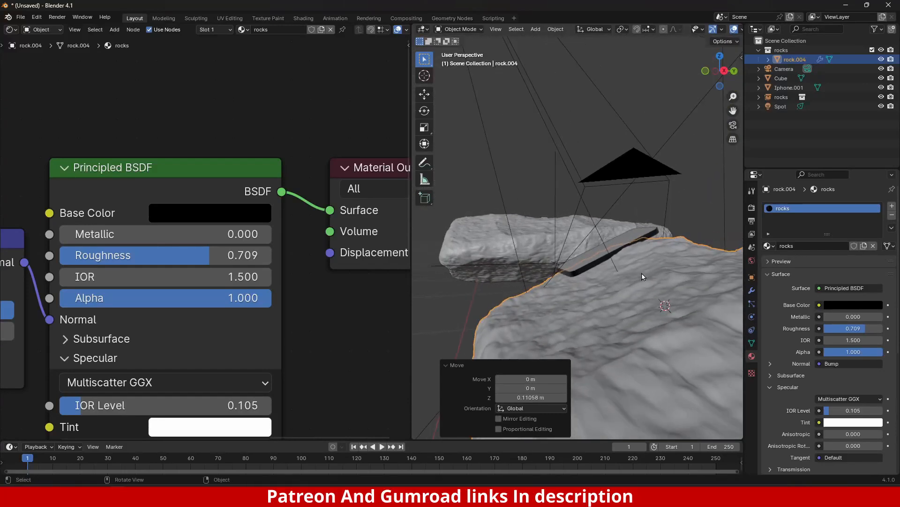
{"action": "left_click", "coordinate": [713, 254]}
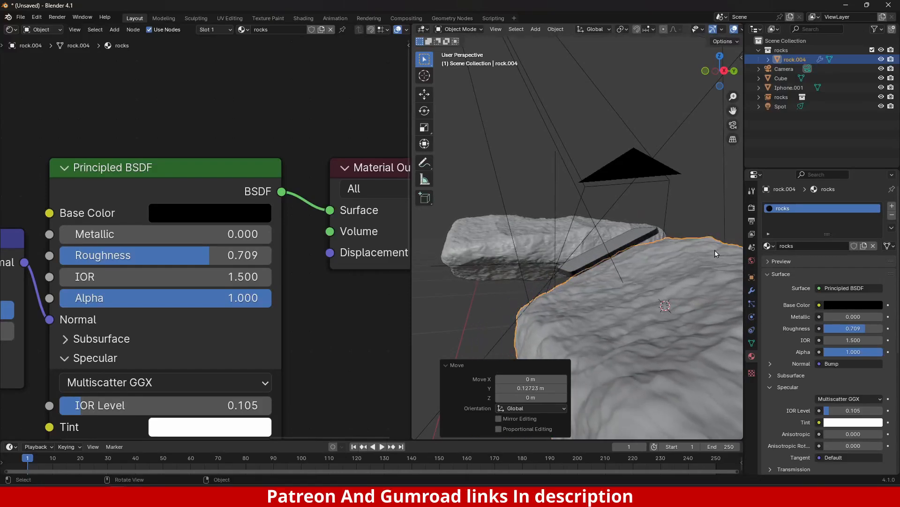
{"action": "key", "text": "g"}
{"action": "key", "text": "z"}
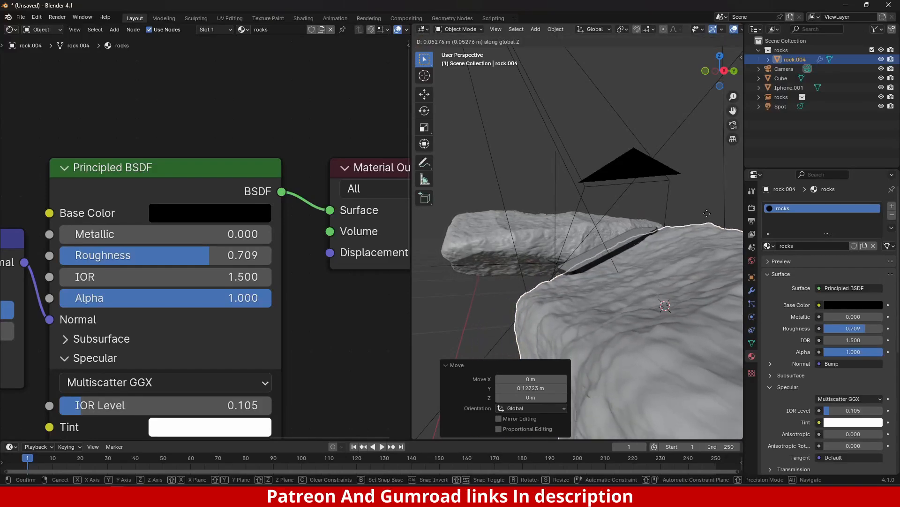
{"action": "left_click", "coordinate": [705, 219]}
Step: Return to the camera view and move the camera about 0.082 m in view X and -0.047 m in view Y to reframe the phone
{"action": "middle_click_drag", "start_coordinate": [705, 220], "coordinate": [605, 275]}
{"action": "key", "text": "KP_0"}
{"action": "scroll", "coordinate": [617, 269], "scroll_direction": "down", "scroll_amount": 3}
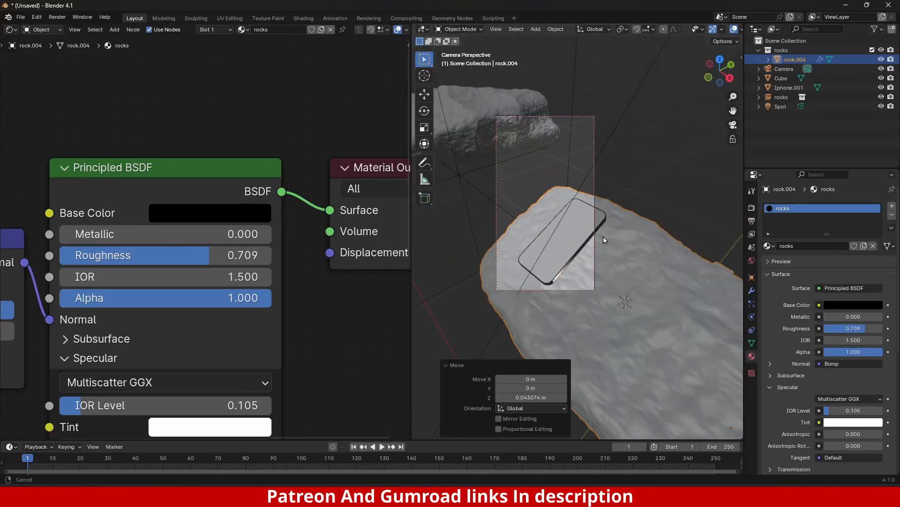
{"action": "middle_click_drag", "start_coordinate": [603, 236], "coordinate": [614, 238], "text": "shift"}
{"action": "left_click", "coordinate": [605, 187]}
{"action": "key", "text": "g"}
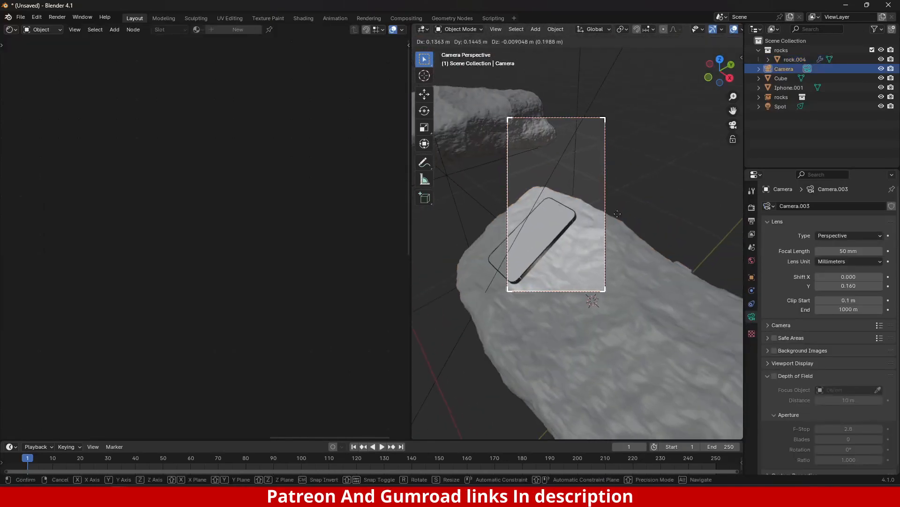
{"action": "left_click", "coordinate": [614, 219]}
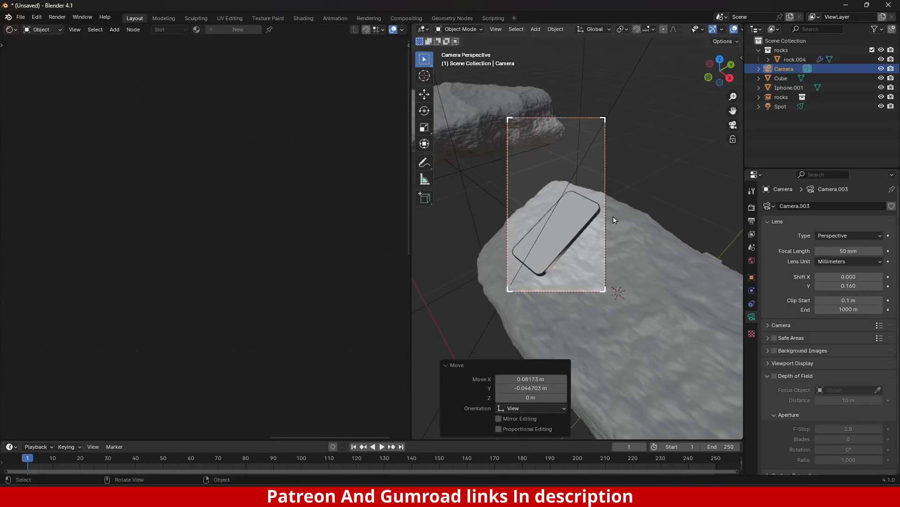
{"action": "middle_click_drag", "start_coordinate": [597, 242], "coordinate": [605, 229], "text": "shift"}
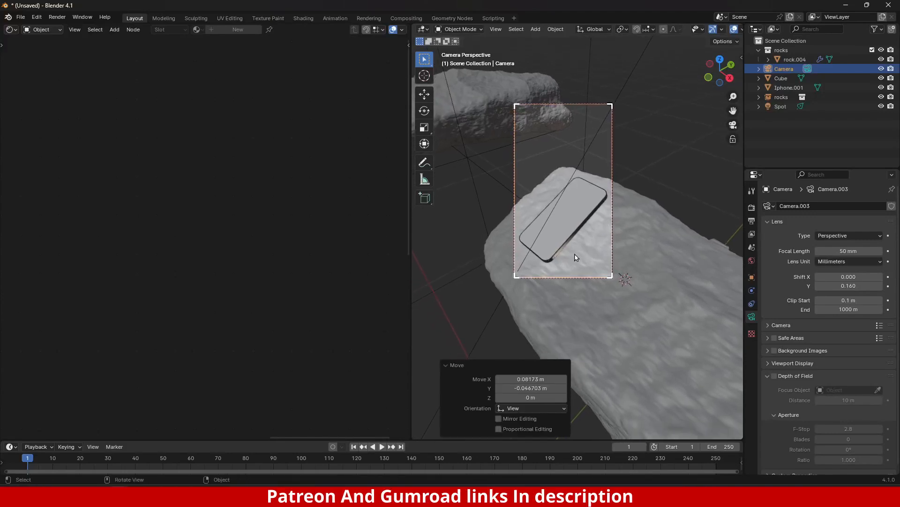
Step: Select the phone and camera together and move both about -0.176 m along Y
{"action": "left_click", "coordinate": [565, 230]}
{"action": "left_click", "coordinate": [568, 278], "text": "shift"}
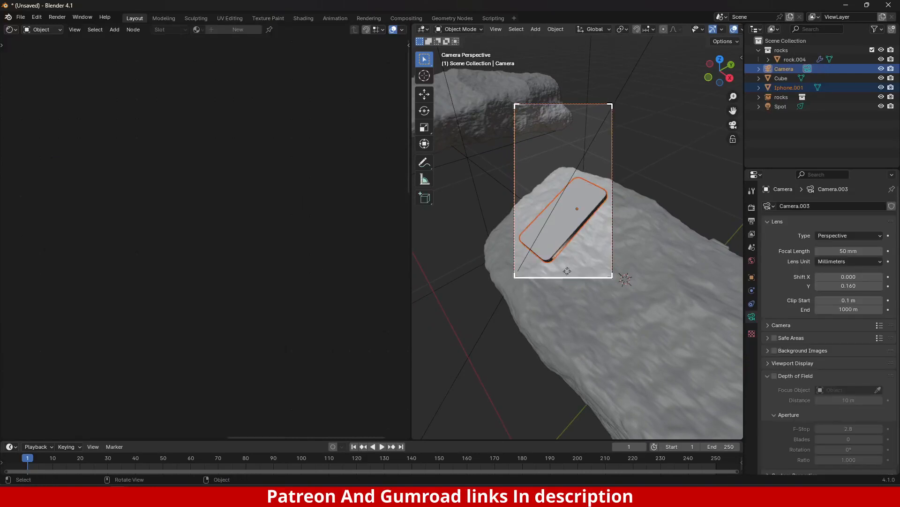
{"action": "key", "text": "y"}
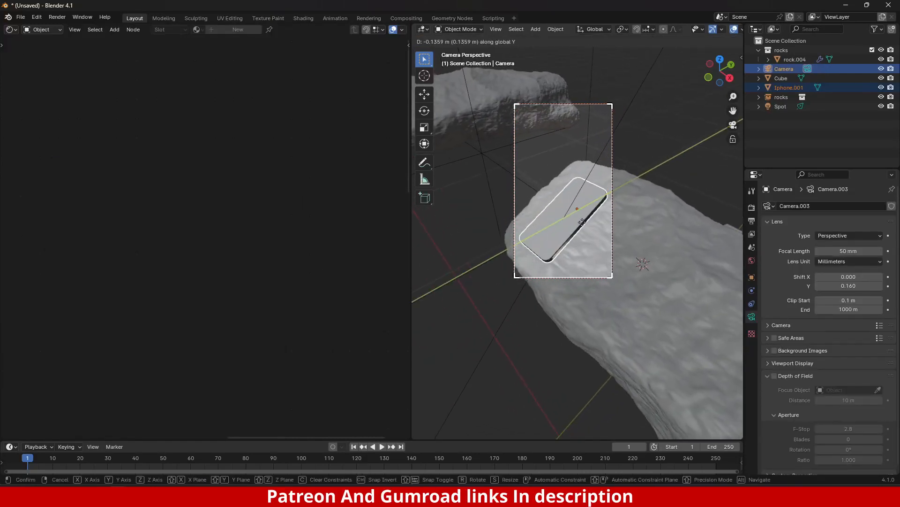
{"action": "left_click", "coordinate": [580, 235]}
Step: Select only the phone and lower it about 0.074 m along Z onto the rock surface
{"action": "middle_click_drag", "start_coordinate": [580, 236], "coordinate": [638, 201]}
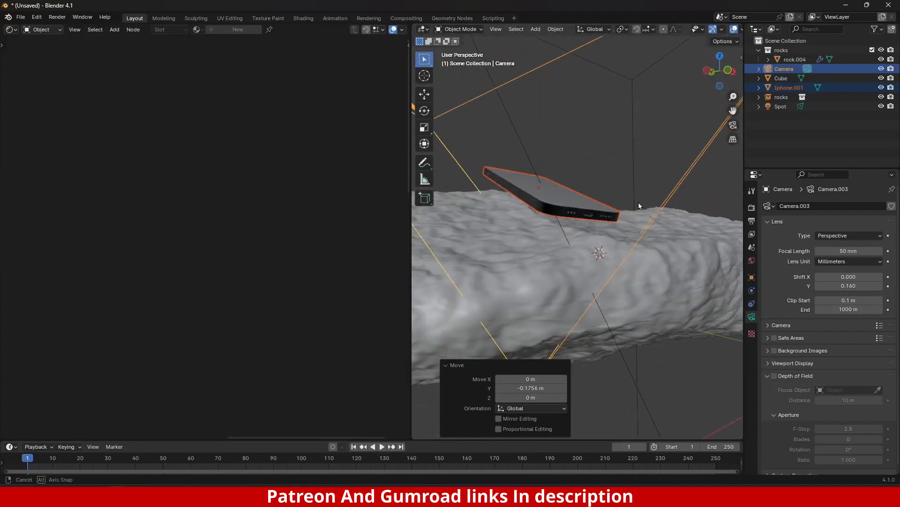
{"action": "left_click", "coordinate": [568, 206]}
{"action": "middle_click_drag", "start_coordinate": [564, 215], "coordinate": [612, 242]}
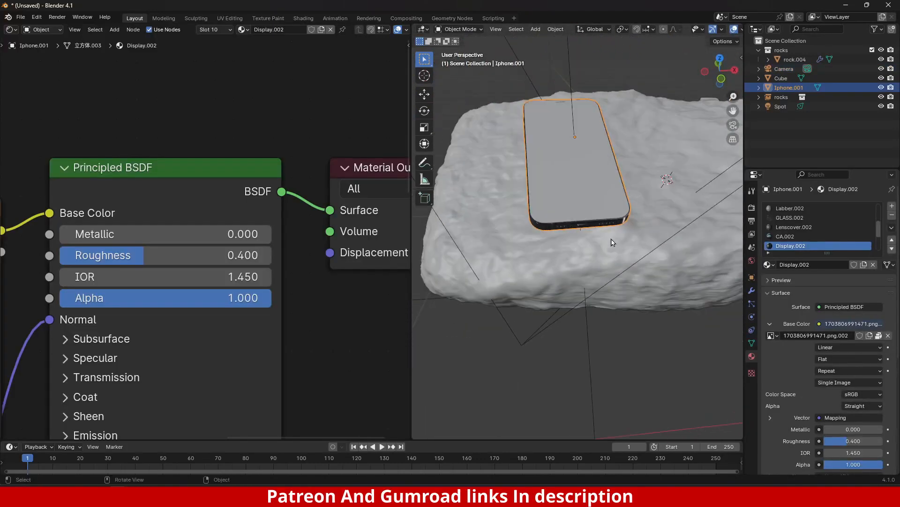
{"action": "key", "text": "g"}
{"action": "key", "text": "z"}
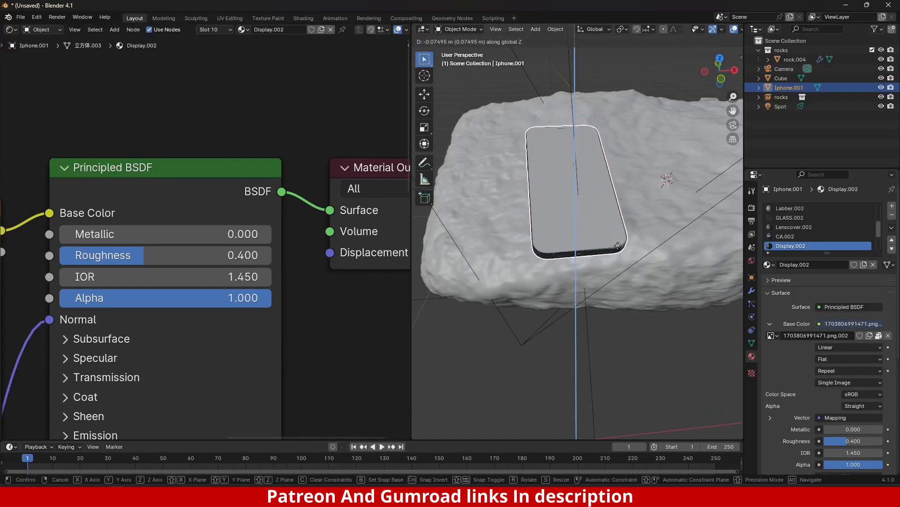
{"action": "left_click", "coordinate": [618, 245]}
Step: Rotate the phone about -8.85° around Y so it lies along the rock's slope
{"action": "middle_click_drag", "start_coordinate": [618, 246], "coordinate": [662, 254]}
{"action": "key", "text": "x"}
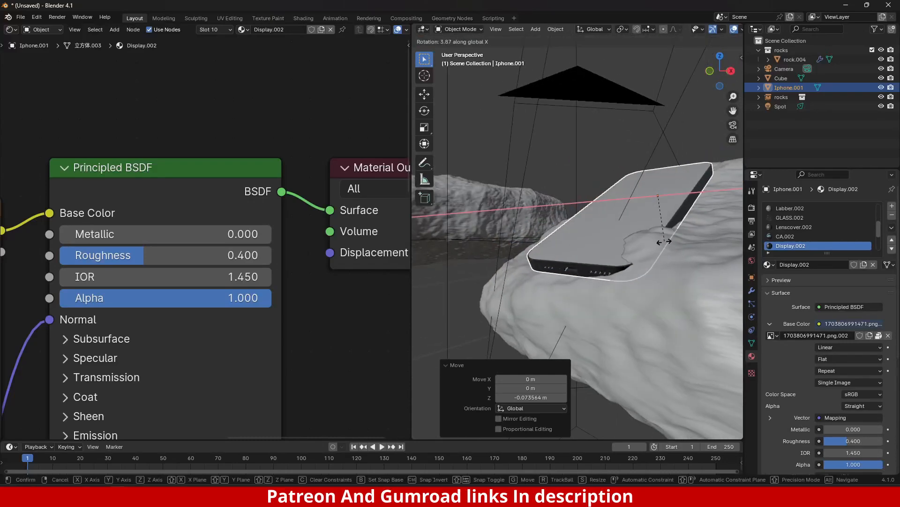
{"action": "key", "text": "y"}
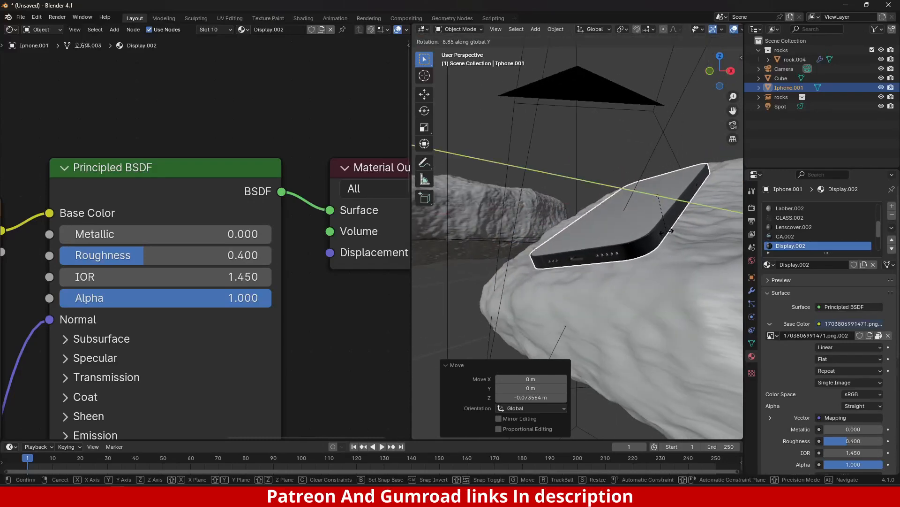
{"action": "left_click", "coordinate": [666, 231]}
{"action": "middle_click_drag", "start_coordinate": [666, 230], "coordinate": [632, 256]}
Step: From the camera view, move the background rock instance behind the phone, by about 0.488, 0.198, -0.290 m and then -0.086, 0.082, 0.145 m
{"action": "key", "text": "KP_0"}
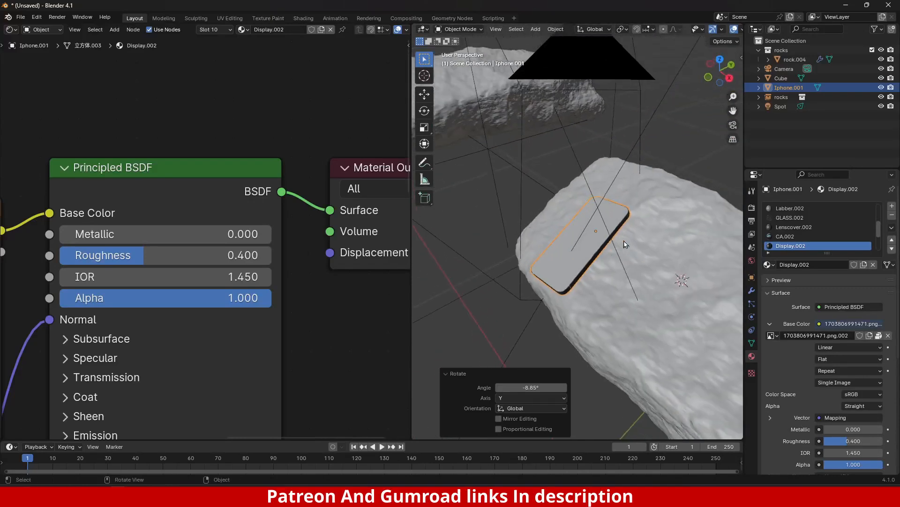
{"action": "left_click", "coordinate": [518, 117]}
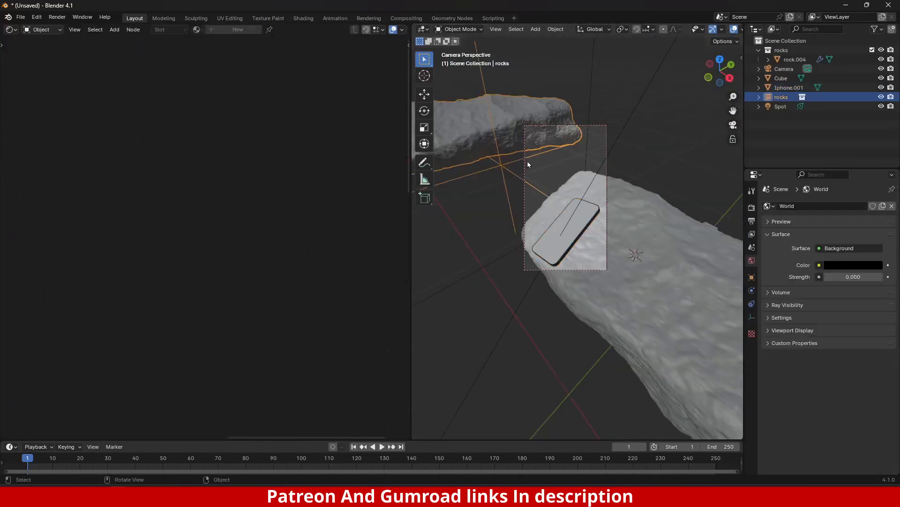
{"action": "left_click", "coordinate": [573, 199]}
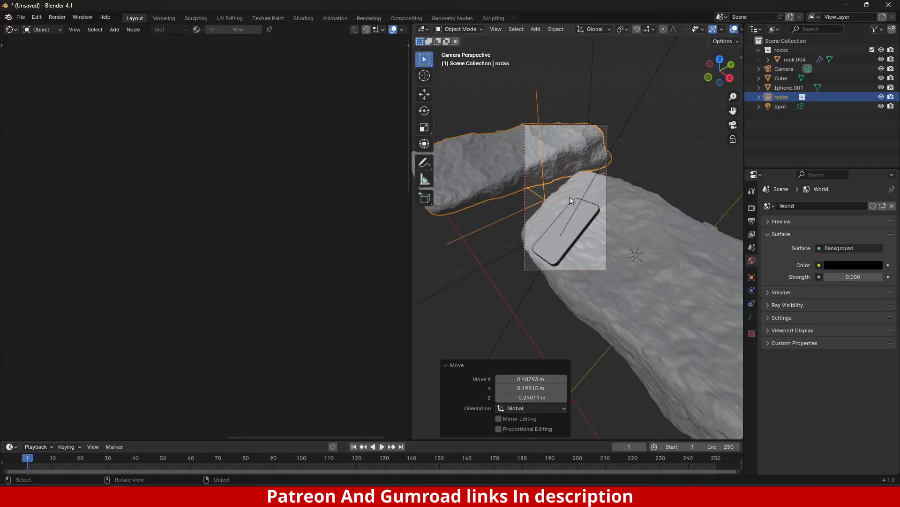
{"action": "middle_click_drag", "start_coordinate": [581, 220], "coordinate": [583, 182], "text": "shift"}
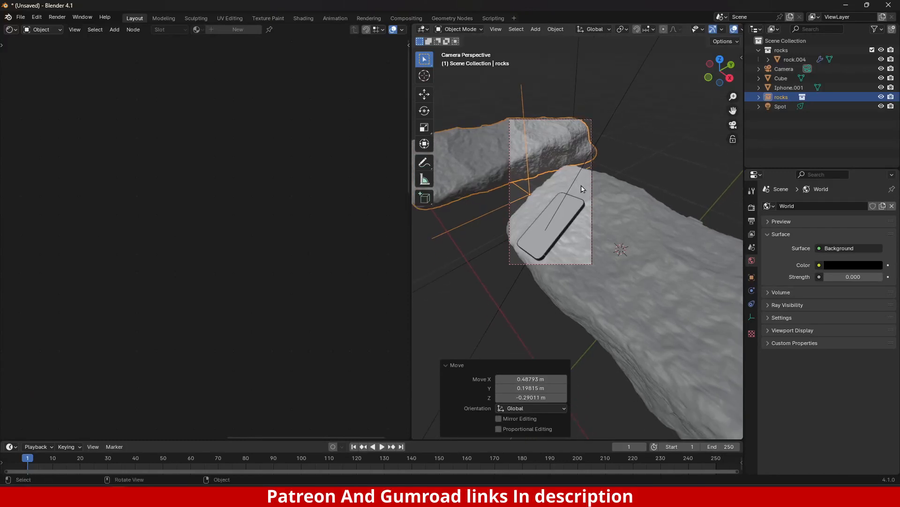
{"action": "key", "text": "g"}
{"action": "left_click", "coordinate": [582, 171]}
Step: Make a linked duplicate of the background rock, offset about 0.337, -0.241, -0.506 m, and rotate it 90° around Z
{"action": "key", "text": "shift+d"}
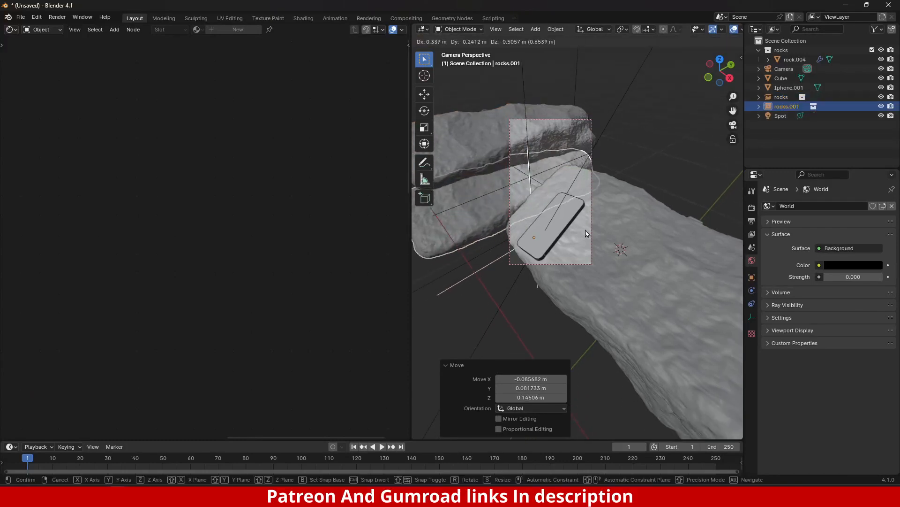
{"action": "left_click", "coordinate": [586, 233]}
{"action": "type", "text": "rz"}
{"action": "type", "text": "90"}
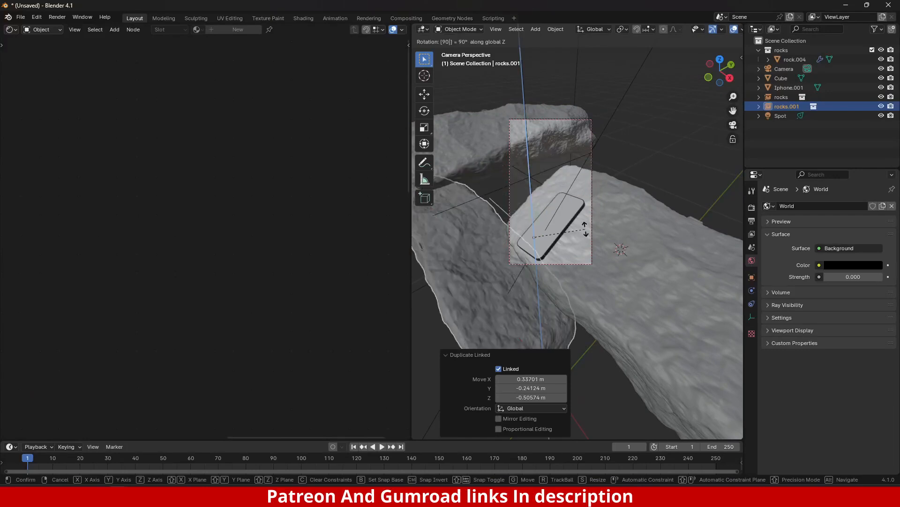
{"action": "key", "text": "Return"}
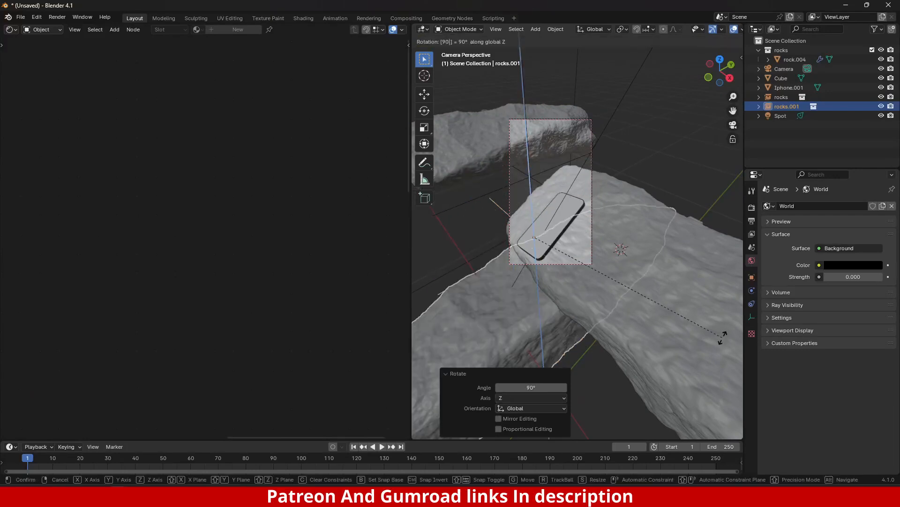
Step: Move the duplicated rock about 1.495 m along Y so it sits behind the foreground rock
{"action": "key", "text": "g"}
{"action": "key", "text": "y"}
{"action": "left_click", "coordinate": [566, 204]}
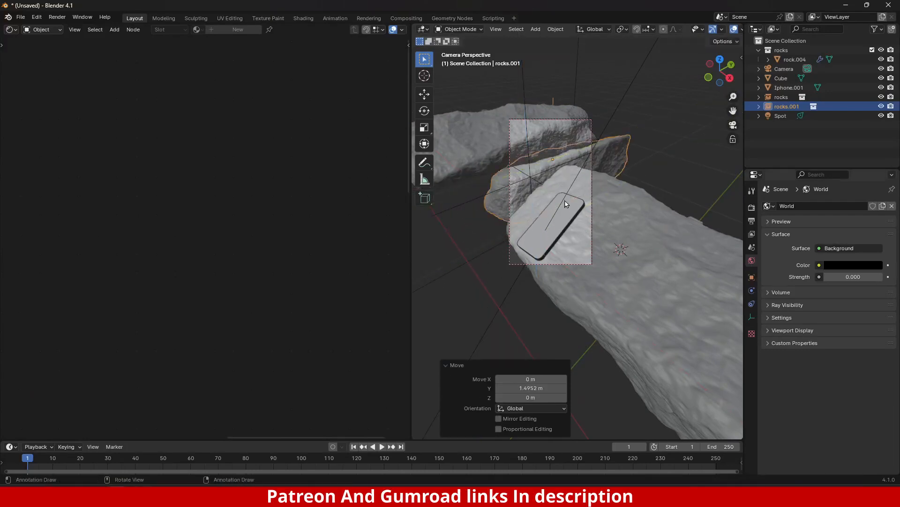
Step: Make a linked duplicate of the original background rock in place and rotate it 90° around Z
{"action": "left_click", "coordinate": [550, 184]}
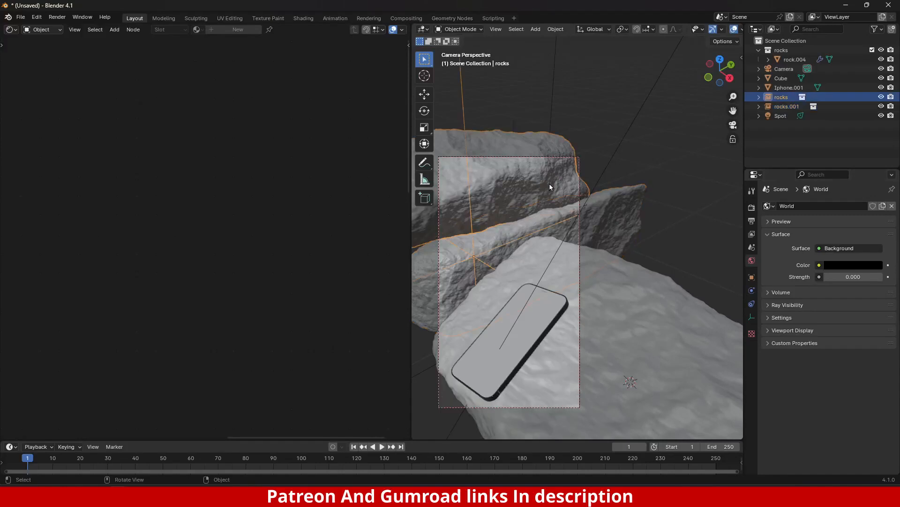
{"action": "key", "text": "alt+d"}
{"action": "right_click", "coordinate": [550, 184]}
{"action": "type", "text": "rz90"}
{"action": "key", "text": "Return"}
Step: Place the newest rock copy beside the foreground rock by moving it about 0.406 m along Y, -0.087 m along Z, and along X
{"action": "key", "text": "g"}
{"action": "key", "text": "y"}
{"action": "left_click", "coordinate": [632, 236]}
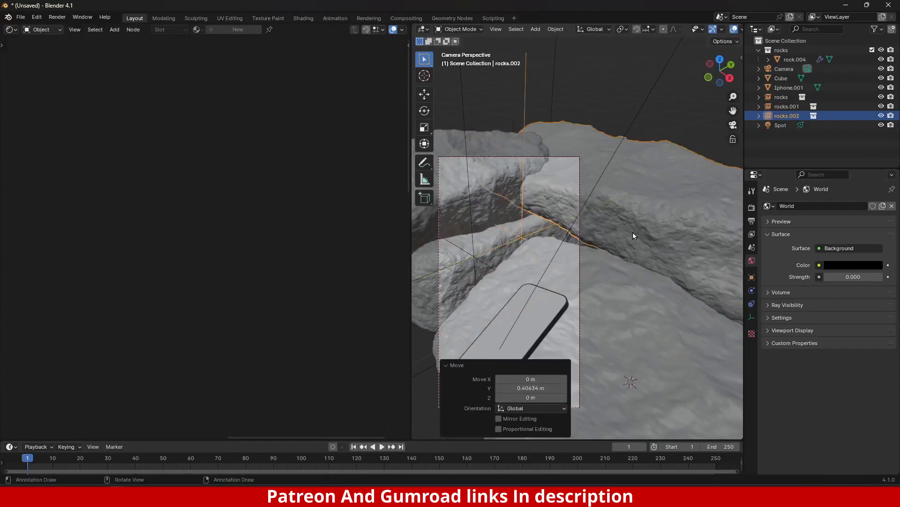
{"action": "key", "text": "g"}
{"action": "key", "text": "z"}
{"action": "key", "text": "Return"}
{"action": "key", "text": "g"}
{"action": "key", "text": "x"}
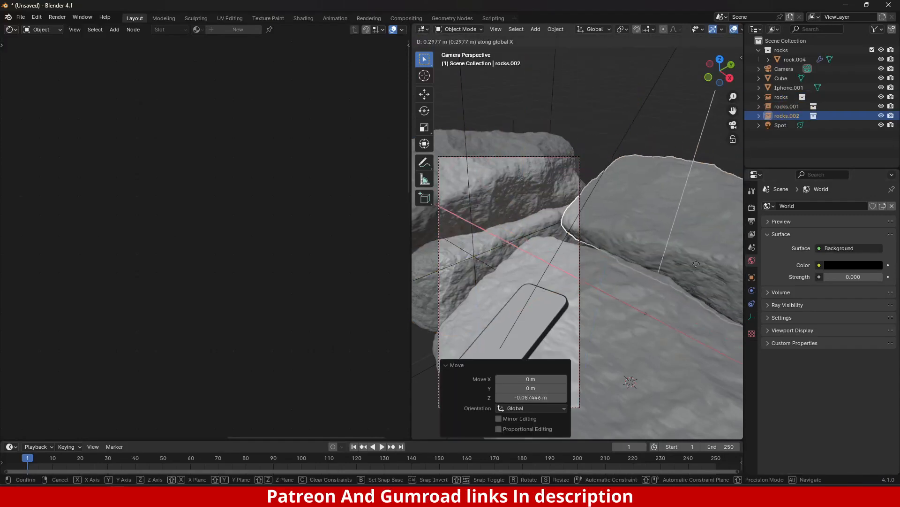
{"action": "left_click", "coordinate": [703, 268]}
Step: Select the original background rock and shift it along Y across the camera frame
{"action": "middle_click_drag", "start_coordinate": [608, 232], "coordinate": [595, 232], "text": "shift"}
{"action": "left_click", "coordinate": [515, 221]}
{"action": "key", "text": "g"}
{"action": "key", "text": "y"}
{"action": "left_click", "coordinate": [628, 221]}
Step: Select the middle rock copy (rocks.001) and move it about -0.519 m along X
{"action": "left_click", "coordinate": [528, 225]}
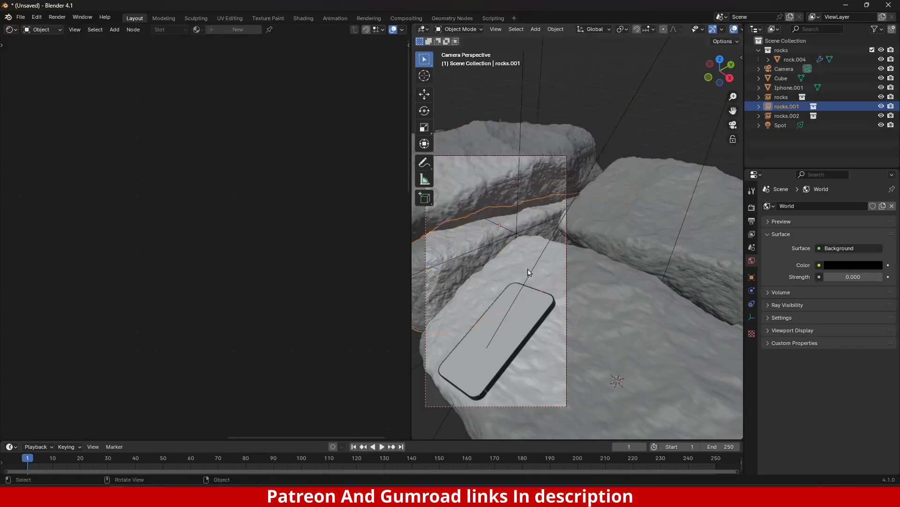
{"action": "key", "text": "g"}
{"action": "key", "text": "x"}
{"action": "left_click", "coordinate": [507, 237]}
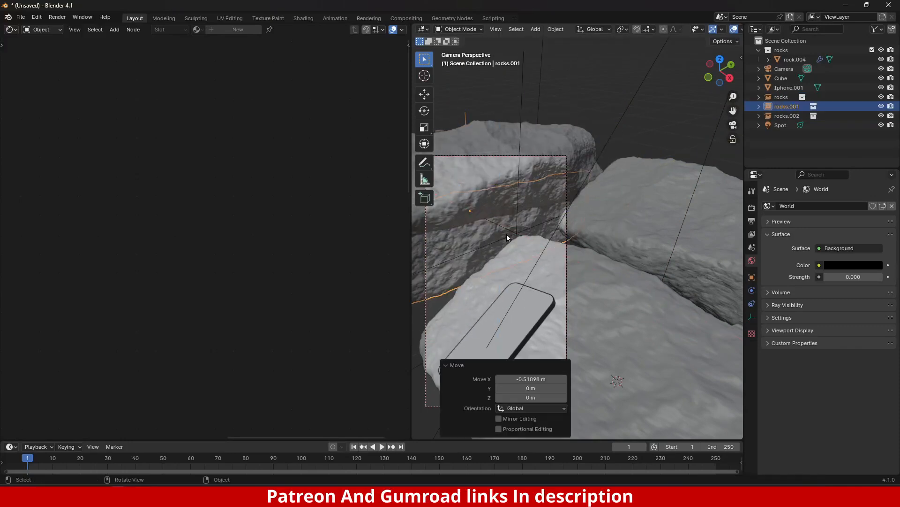
Step: Tilt the middle rock copy around X and lower it about 0.250 m along Z
{"action": "key", "text": "r"}
{"action": "key", "text": "x"}
{"action": "left_click", "coordinate": [599, 221]}
{"action": "key", "text": "g"}
{"action": "key", "text": "z"}
{"action": "left_click", "coordinate": [598, 235]}
Step: Rotate the middle rock copy around X once more and lower it another 0.229 m or so along Z
{"action": "key", "text": "r"}
{"action": "key", "text": "x"}
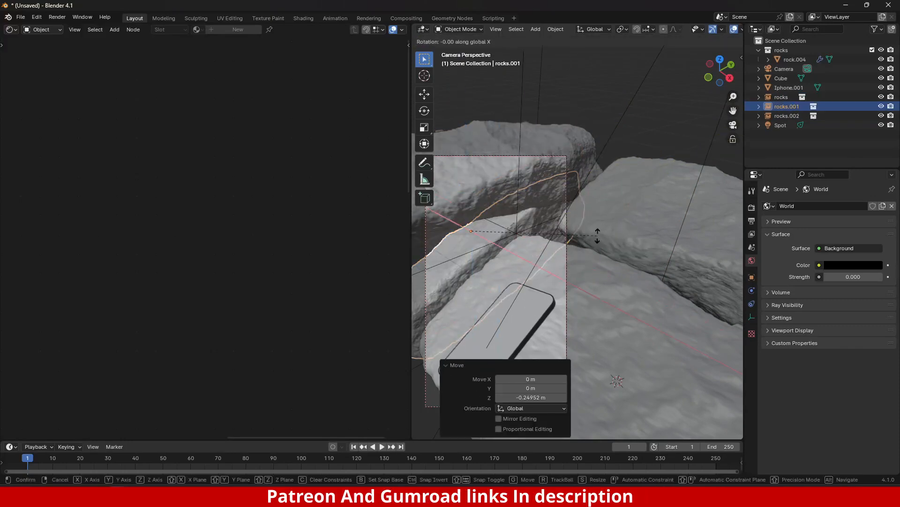
{"action": "left_click", "coordinate": [599, 250]}
{"action": "key", "text": "g"}
{"action": "key", "text": "z"}
{"action": "left_click", "coordinate": [589, 273]}
Step: Duplicate the middle rock copy (rocks.001) and place the new copy about -0.919 m along X
{"action": "key", "text": "shift+d"}
{"action": "key", "text": "x"}
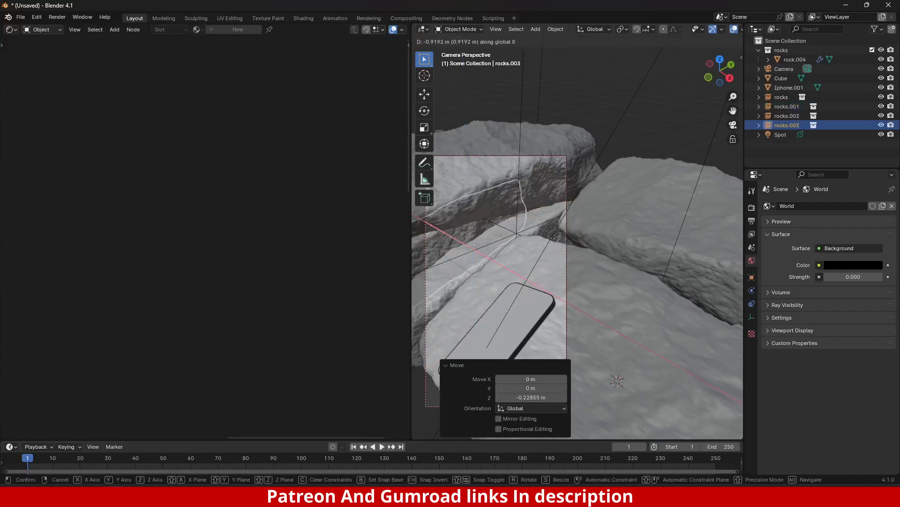
{"action": "left_click", "coordinate": [555, 239]}
Step: Try rotating the new rock copy 190° around Z and -45° around X, and undo these rotations
{"action": "type", "text": "rz190"}
{"action": "left_click", "coordinate": [555, 245]}
{"action": "mouse_move", "coordinate": [556, 245]}
{"action": "middle_mouse_down"}
{"action": "mouse_move", "coordinate": [617, 227]}
{"action": "mouse_move", "coordinate": [591, 271]}
{"action": "mouse_move", "coordinate": [530, 263]}
{"action": "mouse_move", "coordinate": [570, 239]}
{"action": "middle_mouse_up"}
{"action": "type", "text": "rx-45"}
{"action": "left_click", "coordinate": [592, 270]}
{"action": "key", "text": "KP_5"}
{"action": "key", "text": "ctrl+z"}
{"action": "key", "text": "ctrl+z"}
{"action": "key", "text": "ctrl+z"}
{"action": "type", "text": "rz180"}
{"action": "right_click", "coordinate": [618, 260]}
{"action": "key", "text": "alt+d"}
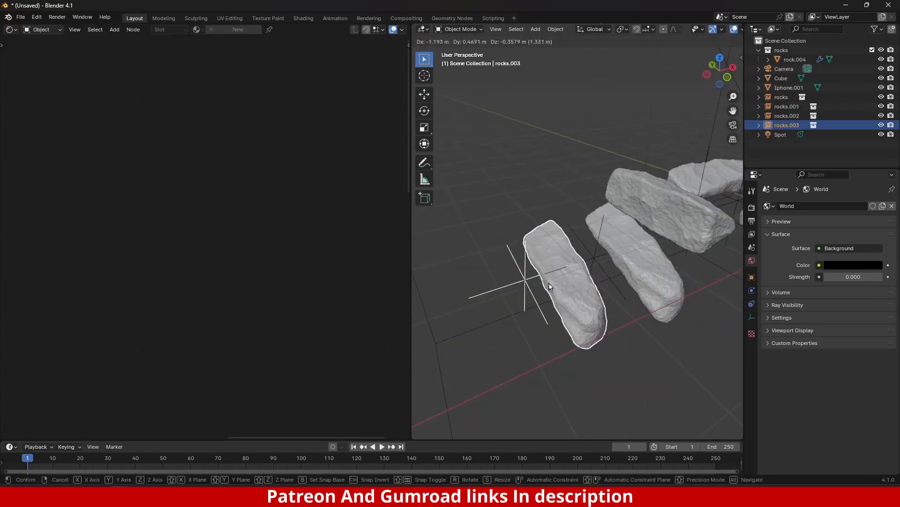
{"action": "right_click", "coordinate": [552, 281]}
Step: Rotate the new rock copy (rocks.003) 180° around Z and turn it about 15.9° around the view axis
{"action": "middle_click_drag", "start_coordinate": [552, 281], "coordinate": [639, 318]}
{"action": "key", "text": "r"}
{"action": "key", "text": "z"}
{"action": "key", "text": "1"}
{"action": "key", "text": "8"}
{"action": "key", "text": "0"}
{"action": "key", "text": "Return"}
{"action": "key", "text": "r"}
{"action": "left_click", "coordinate": [644, 310]}
Step: In the camera view, lower the new rock copy about 0.369 m along Z and deselect it
{"action": "key", "text": "KP_0"}
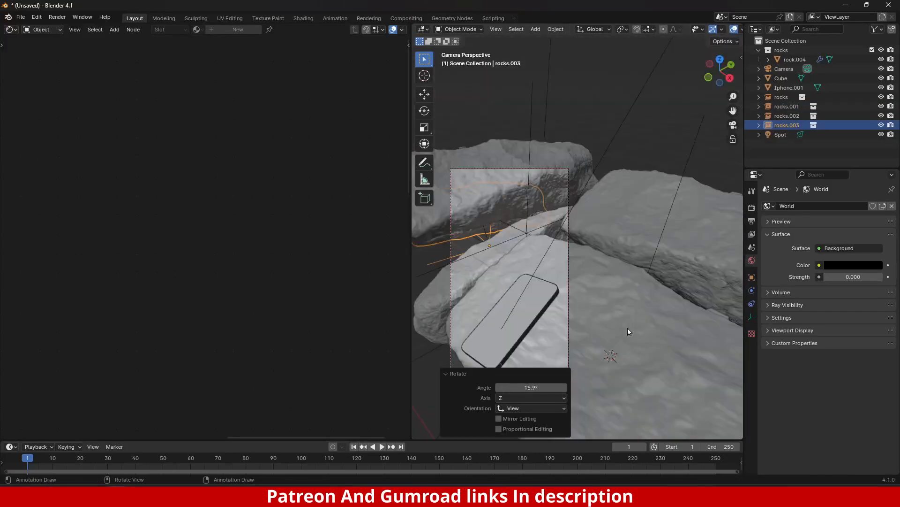
{"action": "left_click", "coordinate": [617, 333]}
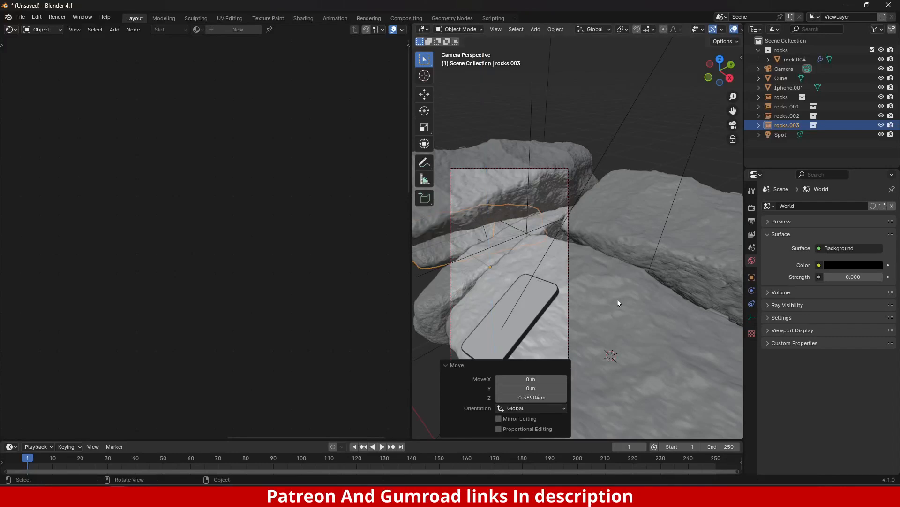
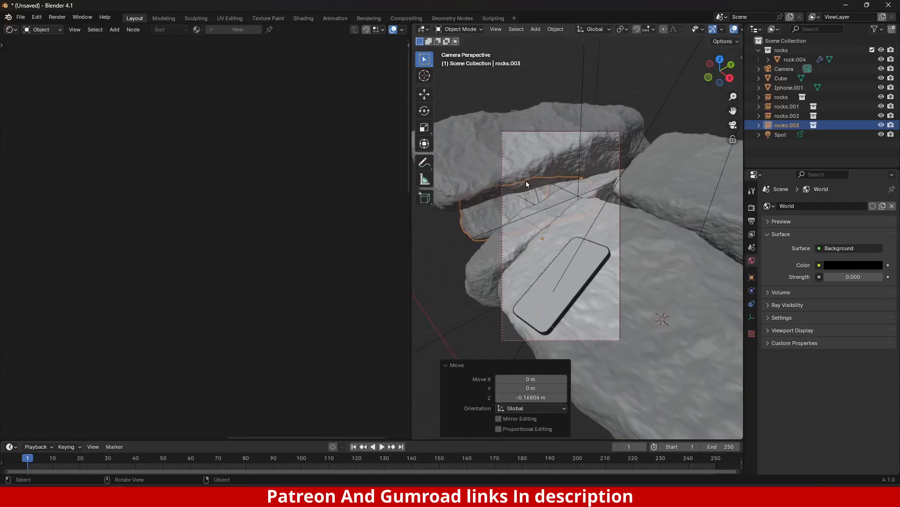
{"action": "key", "text": "alt+a"}
Step: Switch the viewport to Rendered shading and check how the phone and background rocks are lit in the camera frame
{"action": "scroll", "coordinate": [541, 136], "scroll_direction": "up", "scroll_amount": 3}
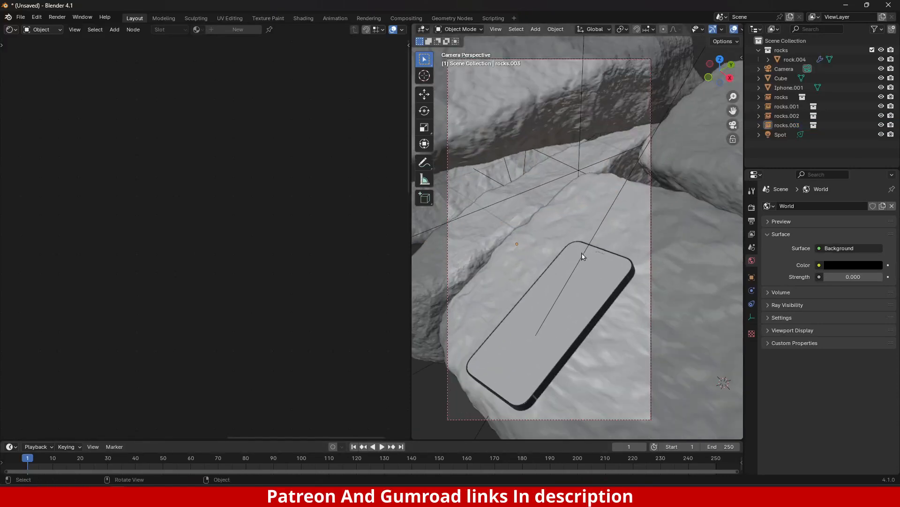
{"action": "key", "text": "z"}
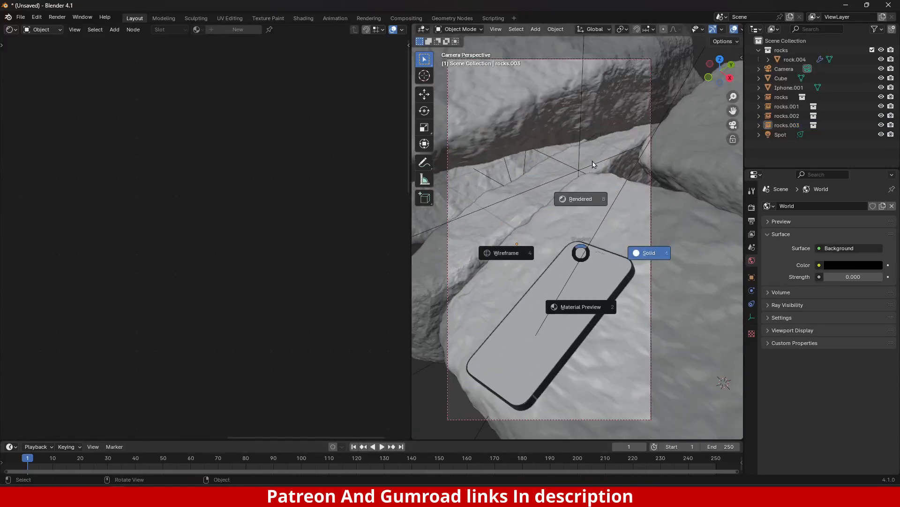
{"action": "left_click", "coordinate": [598, 190]}
{"action": "middle_click_drag", "start_coordinate": [588, 189], "coordinate": [596, 200], "text": "shift"}
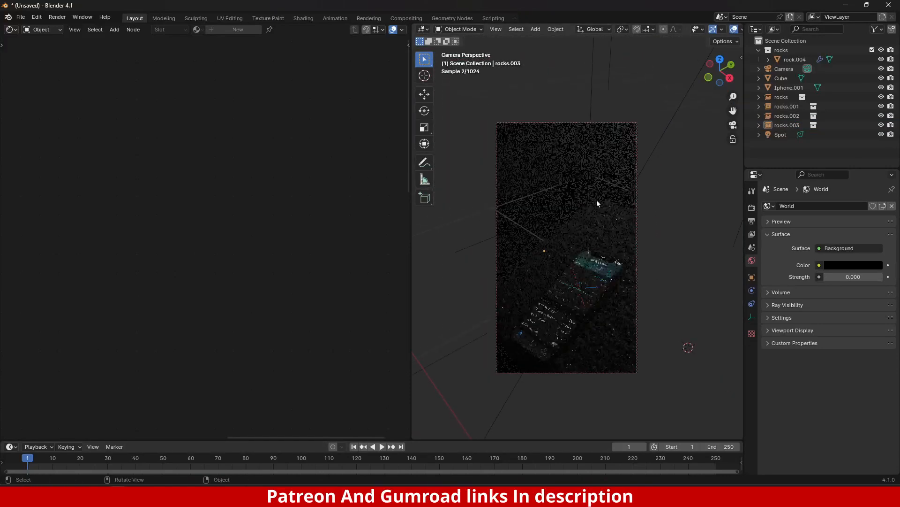
{"action": "scroll", "coordinate": [599, 270], "scroll_direction": "up", "scroll_amount": 3}
{"action": "middle_click_drag", "start_coordinate": [627, 247], "coordinate": [585, 204], "text": "shift"}
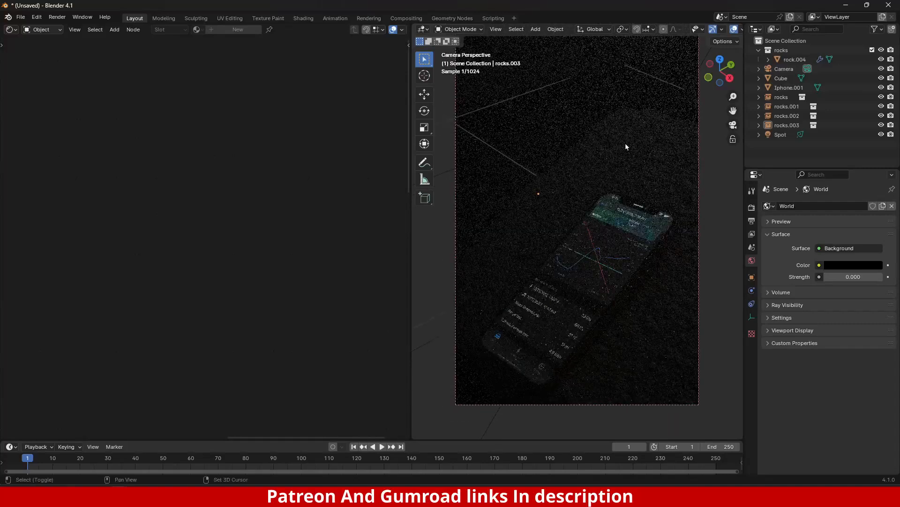
{"action": "middle_click_drag", "start_coordinate": [627, 136], "coordinate": [606, 233], "text": "shift"}
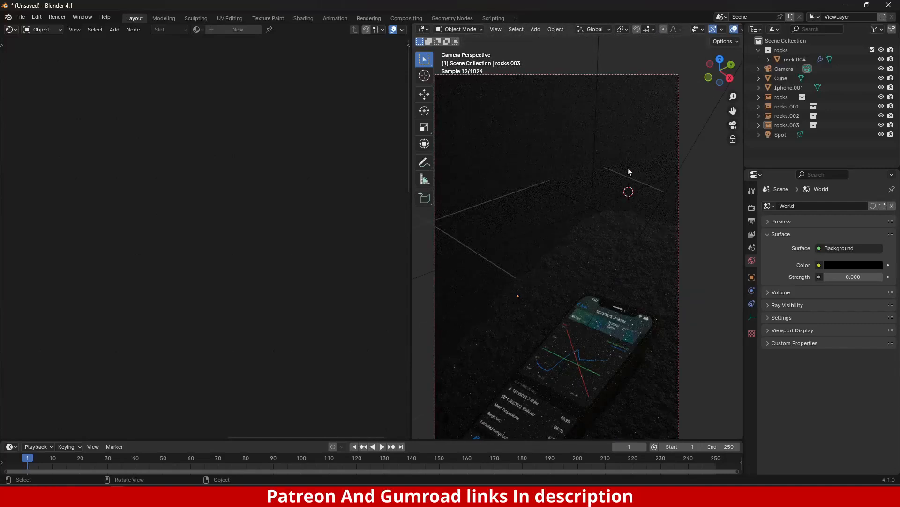
Step: Add a point light in the gap behind the phone's rock and set its radius to 0.15 m
{"action": "key", "text": "shift+a"}
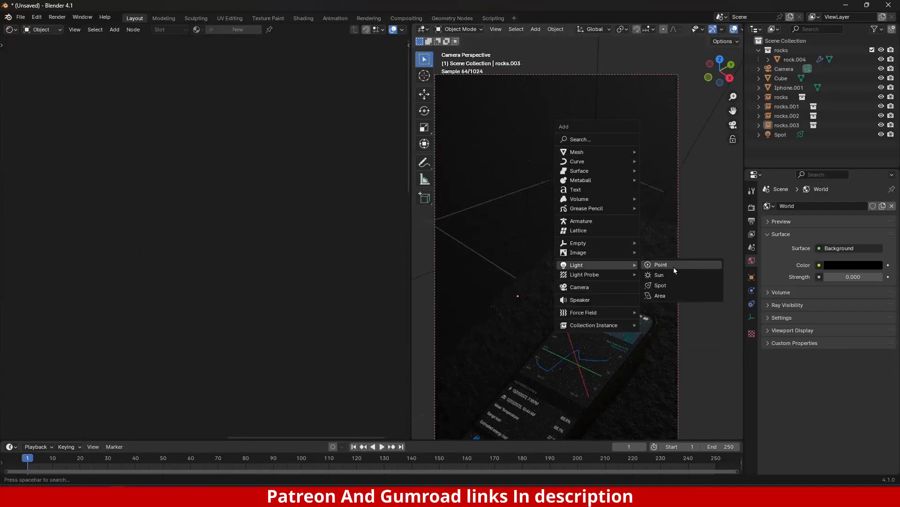
{"action": "left_click", "coordinate": [676, 265]}
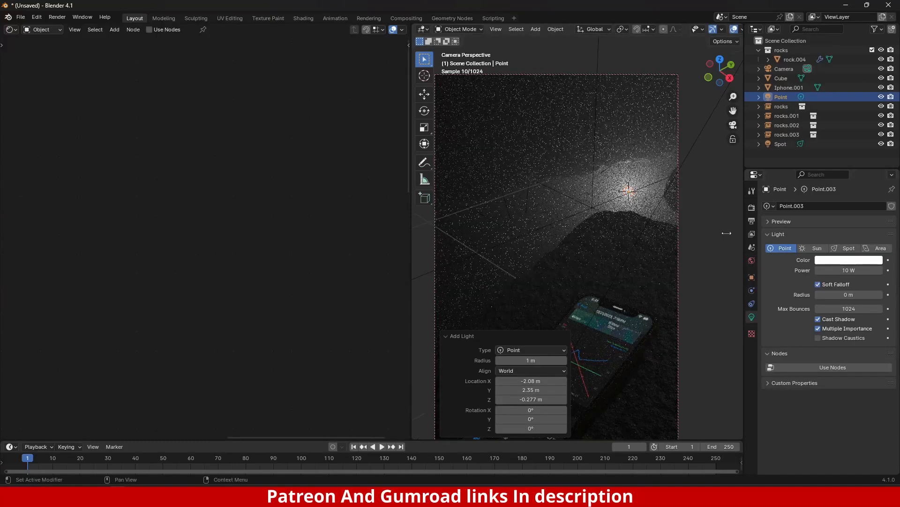
{"action": "right_click", "coordinate": [620, 186]}
{"action": "left_click", "coordinate": [609, 195]}
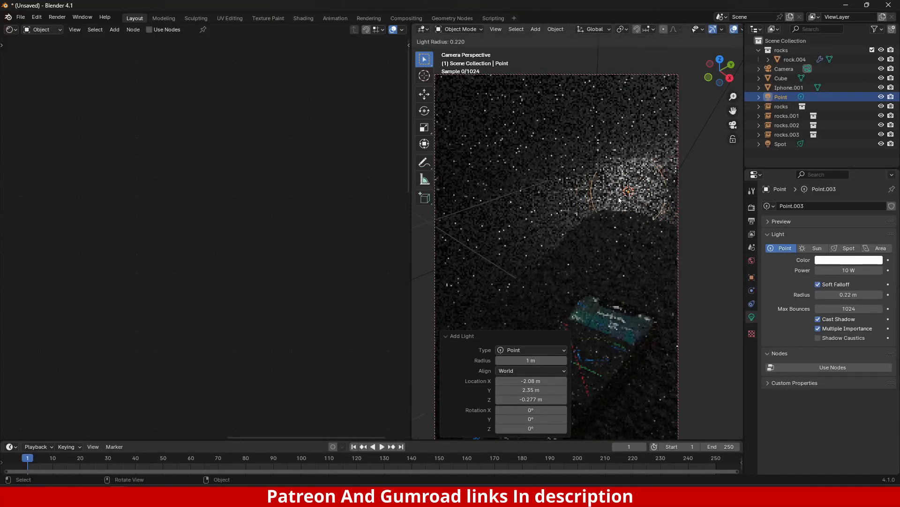
{"action": "left_click", "coordinate": [614, 199]}
Step: Change the point light's color to pure red and raise its power to 61 W
{"action": "left_click", "coordinate": [841, 260]}
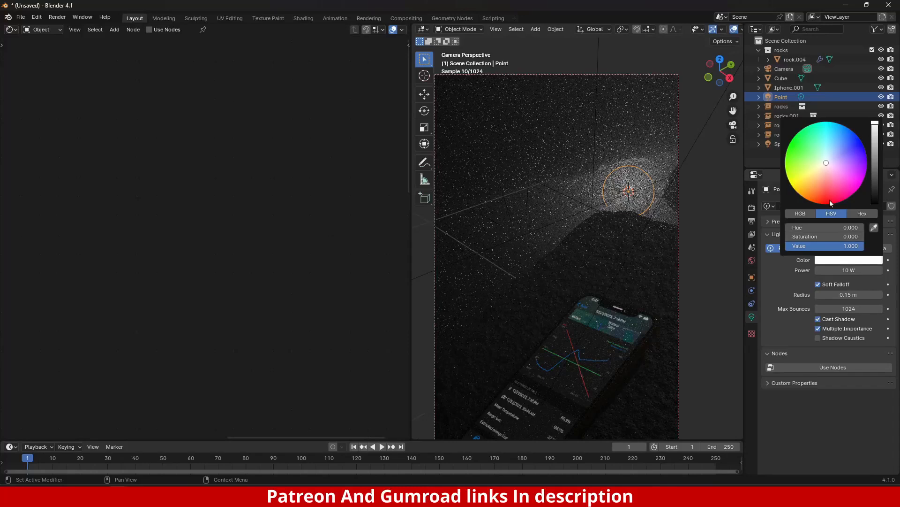
{"action": "left_click", "coordinate": [830, 198]}
{"action": "middle_click_drag", "start_coordinate": [621, 255], "coordinate": [634, 219], "text": "shift"}
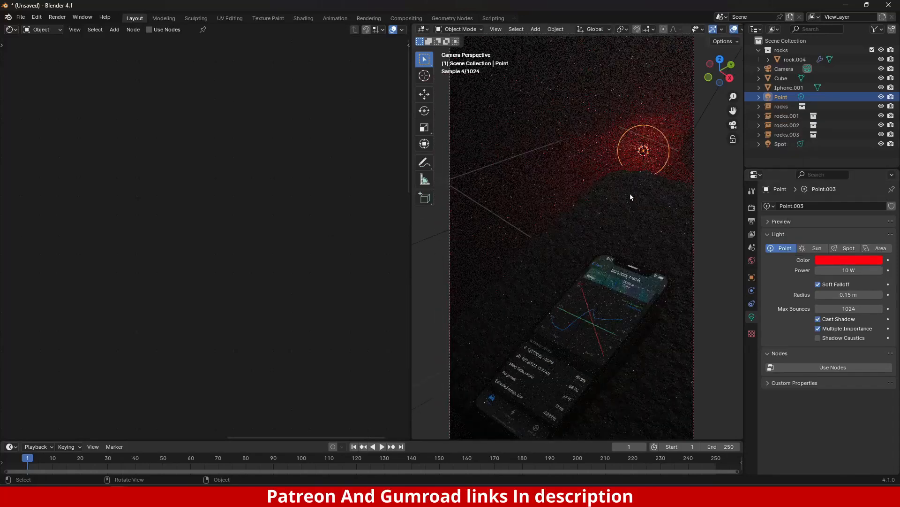
{"action": "right_click", "coordinate": [631, 169]}
{"action": "left_click", "coordinate": [631, 159]}
{"action": "left_click", "coordinate": [647, 167]}
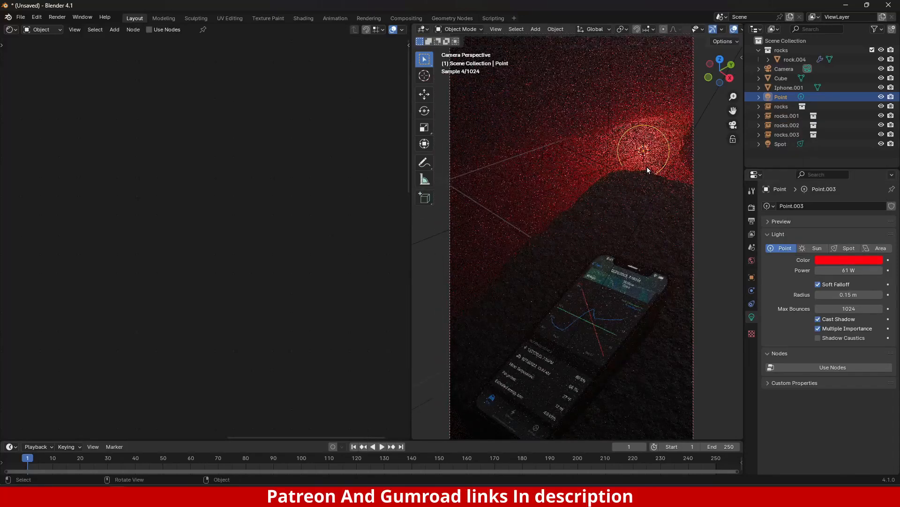
Step: Duplicate the red point light and place the copy about -1.78 m along the global Y axis
{"action": "middle_click_drag", "start_coordinate": [634, 232], "coordinate": [639, 163], "text": "shift"}
{"action": "key", "text": "shift+d"}
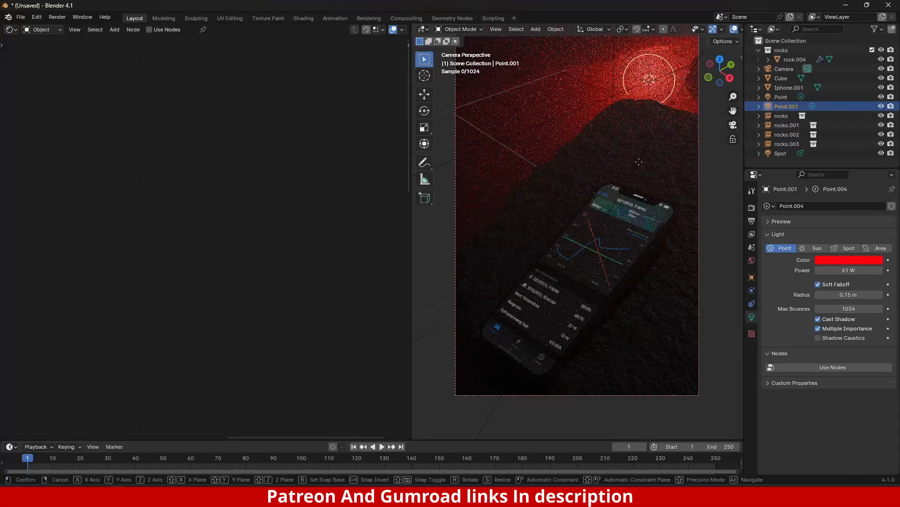
{"action": "key", "text": "y"}
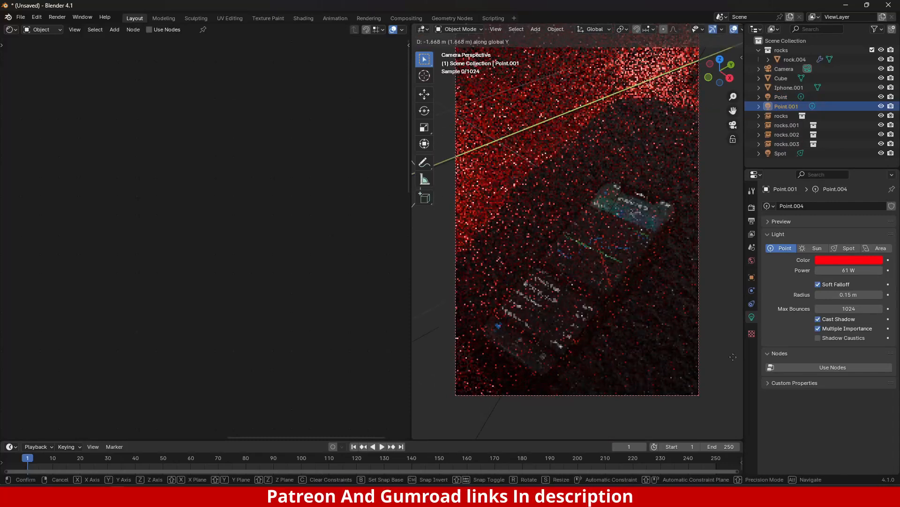
{"action": "left_click", "coordinate": [722, 360]}
Step: Reposition the duplicated point light by about 1.10 m along X, -0.43 m along Y and -0.25 m along Z
{"action": "middle_click_drag", "start_coordinate": [641, 300], "coordinate": [747, 218], "text": "shift"}
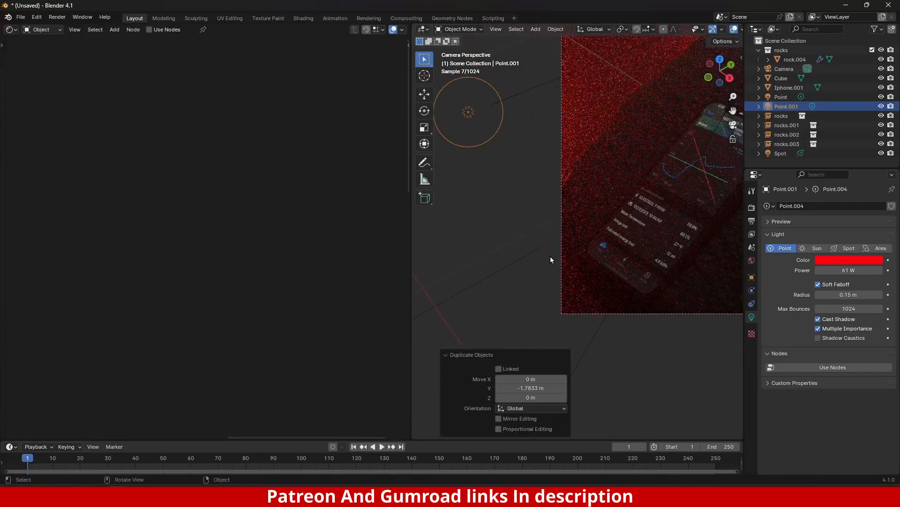
{"action": "key", "text": "g"}
{"action": "key", "text": "x"}
{"action": "left_click", "coordinate": [710, 388]}
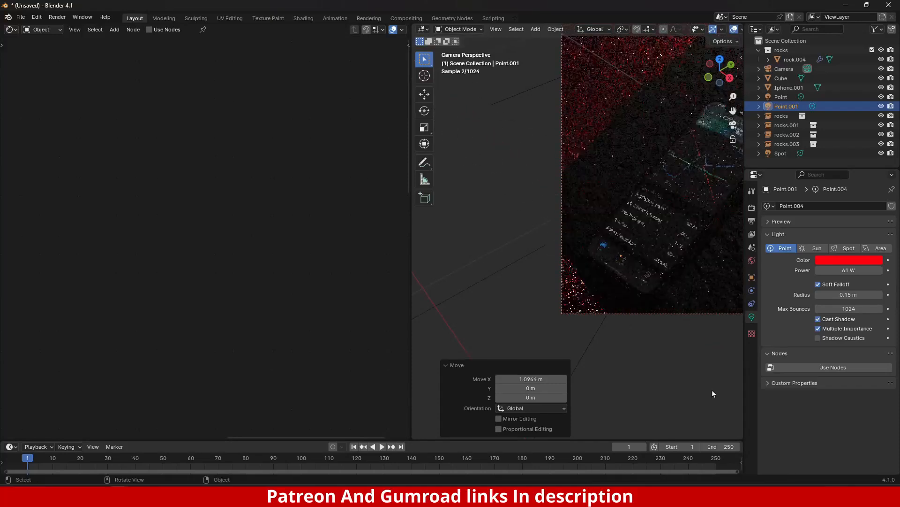
{"action": "key", "text": "g"}
{"action": "key", "text": "y"}
{"action": "left_click", "coordinate": [580, 47]}
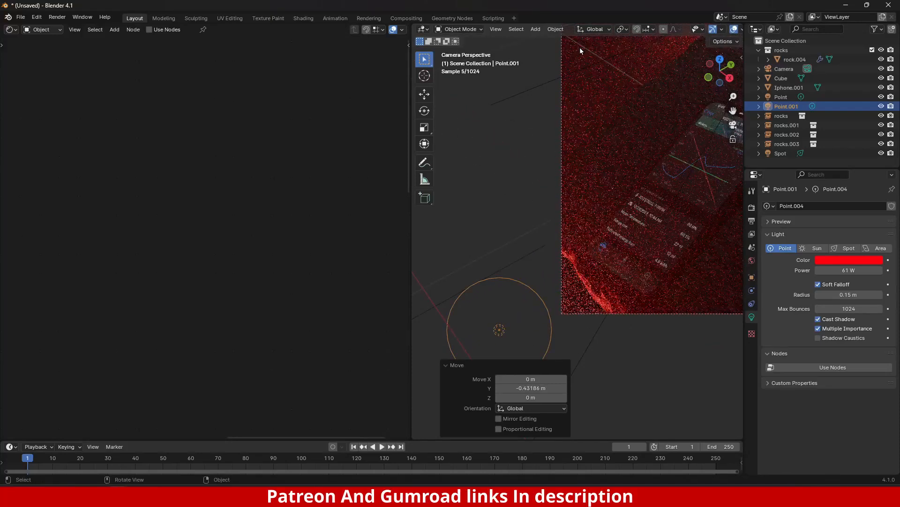
{"action": "key", "text": "g"}
{"action": "key", "text": "z"}
{"action": "key", "text": "Return"}
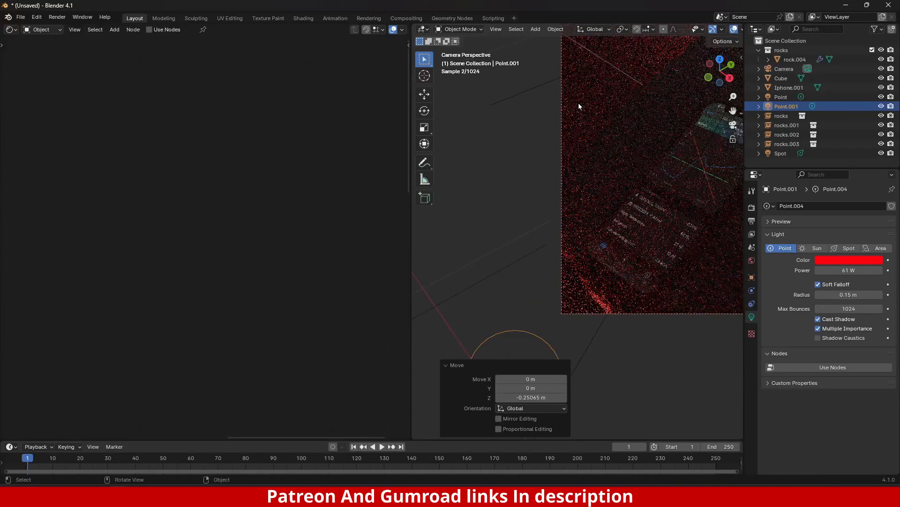
Step: Change the duplicated point light's colour to bright blue and move it about -0.29 m along Y
{"action": "left_click", "coordinate": [861, 261]}
{"action": "mouse_move", "coordinate": [830, 160]}
{"action": "left_mouse_down"}
{"action": "mouse_move", "coordinate": [832, 121]}
{"action": "mouse_move", "coordinate": [841, 125]}
{"action": "left_mouse_up"}
{"action": "key", "text": "g"}
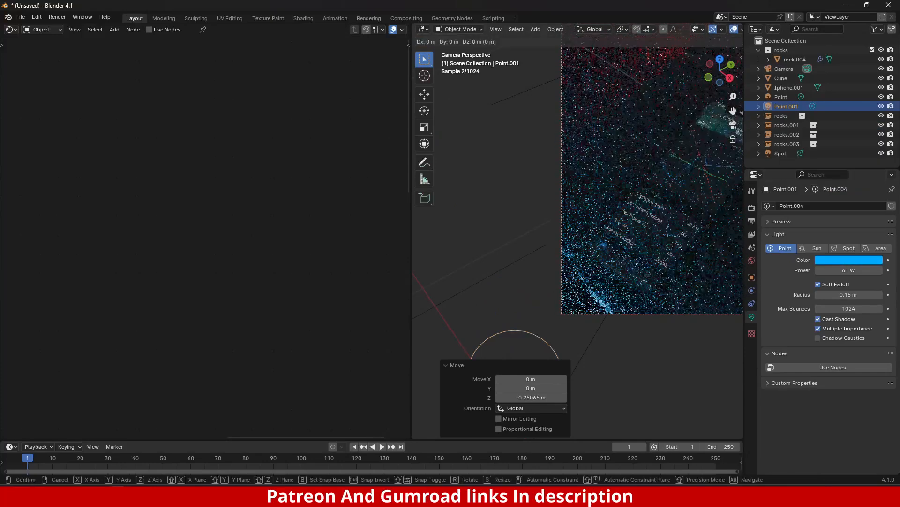
{"action": "key", "text": "y"}
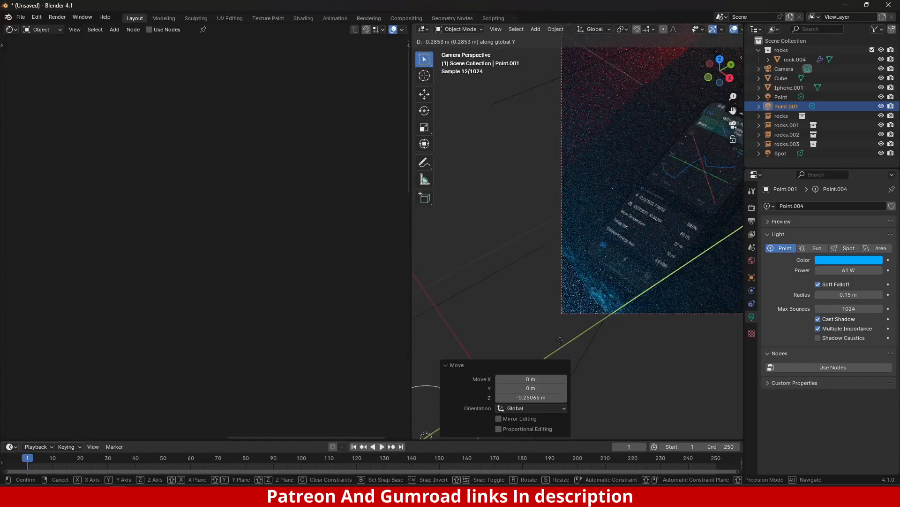
{"action": "left_click", "coordinate": [560, 340]}
{"action": "left_click_drag", "start_coordinate": [500, 110], "coordinate": [718, 429]}
{"action": "scroll", "coordinate": [644, 313], "scroll_direction": "down", "scroll_amount": 3}
{"action": "middle_click_drag", "start_coordinate": [625, 290], "coordinate": [595, 313], "text": "shift"}
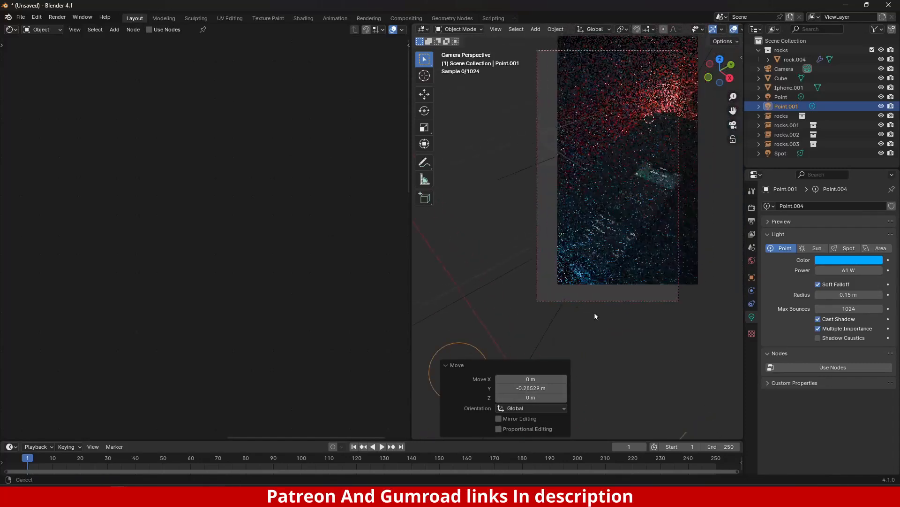
{"action": "scroll", "coordinate": [633, 195], "scroll_direction": "up", "scroll_amount": 3}
{"action": "scroll", "coordinate": [622, 167], "scroll_direction": "down", "scroll_amount": 3}
{"action": "key", "text": "shift+a"}
{"action": "mouse_move", "coordinate": [560, 162]}
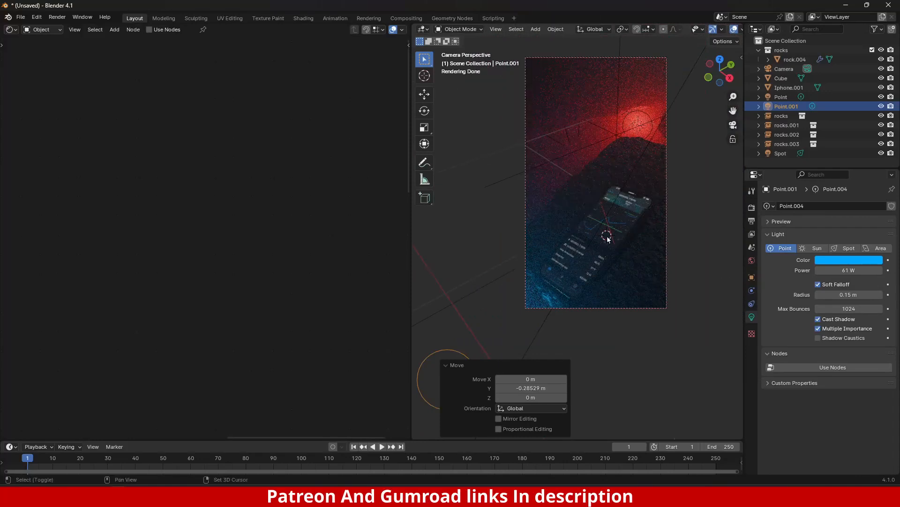
{"action": "key", "text": "shift+a"}
{"action": "left_click", "coordinate": [438, 304]}
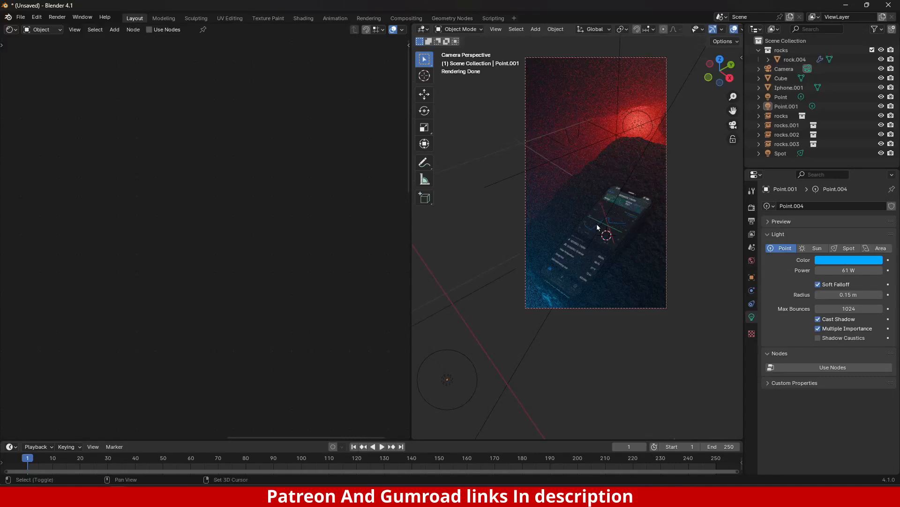
Step: Place the 3D cursor on the phone's screen and add an area light there
{"action": "right_click", "coordinate": [592, 252], "text": "shift"}
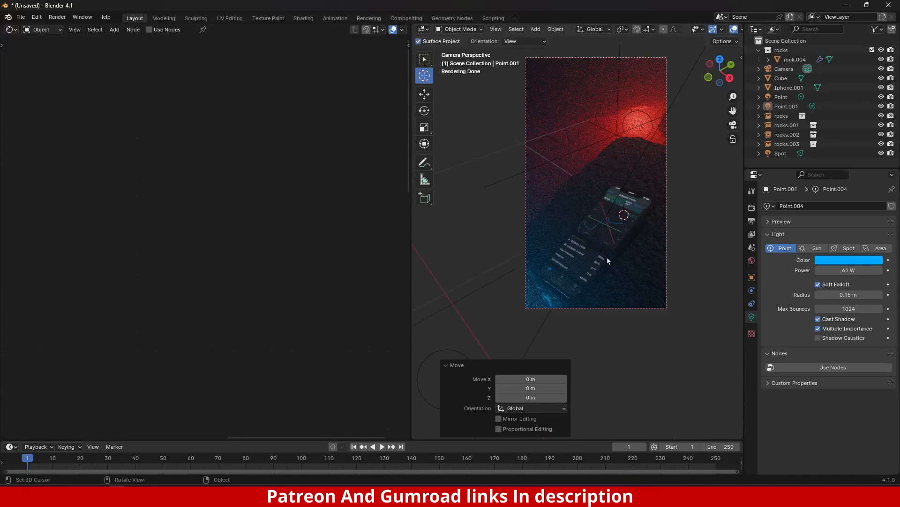
{"action": "key", "text": "shift+a"}
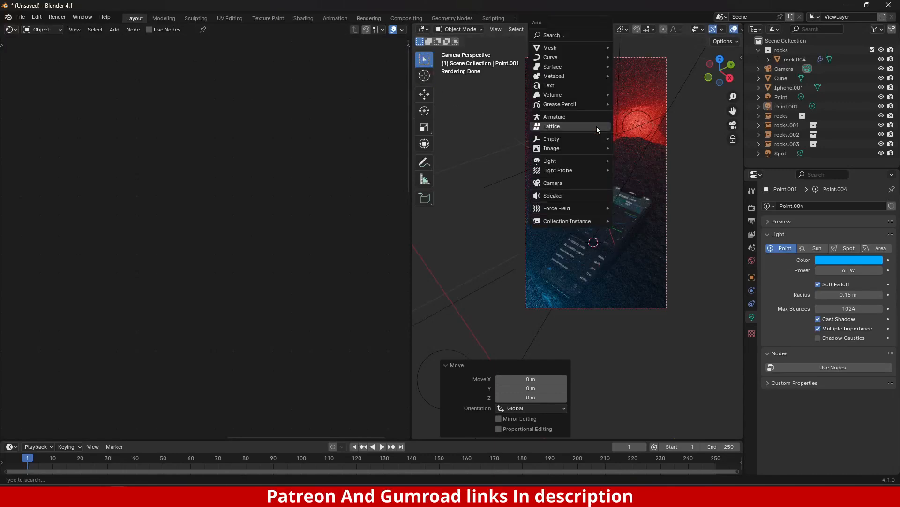
{"action": "mouse_move", "coordinate": [573, 161]}
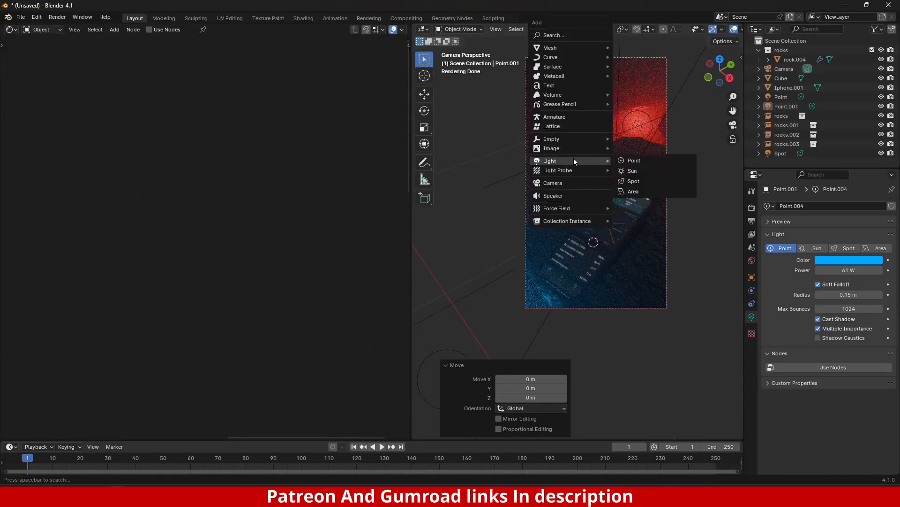
{"action": "left_click", "coordinate": [657, 192]}
Step: Raise the area light about 0.52 m along Z and shift it about -0.59 m along X
{"action": "key", "text": "g"}
{"action": "key", "text": "z"}
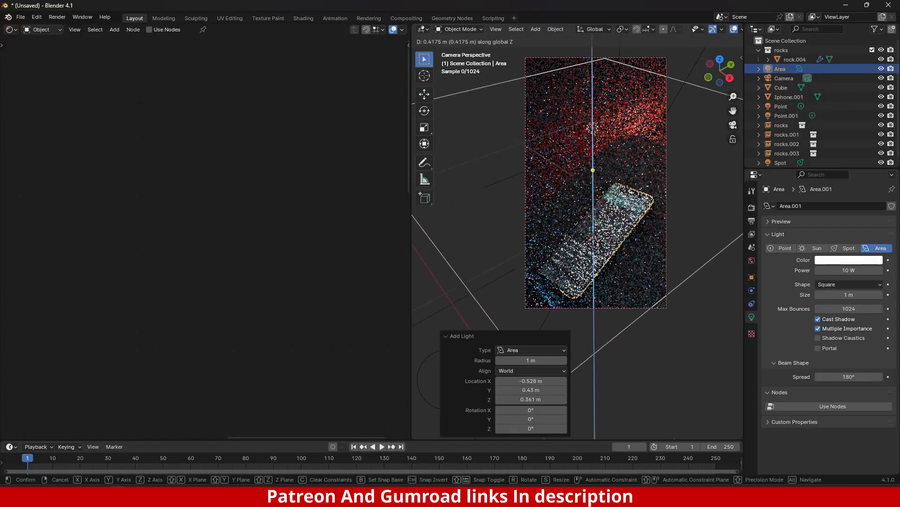
{"action": "left_click", "coordinate": [640, 69]}
{"action": "key", "text": "g"}
{"action": "key", "text": "y"}
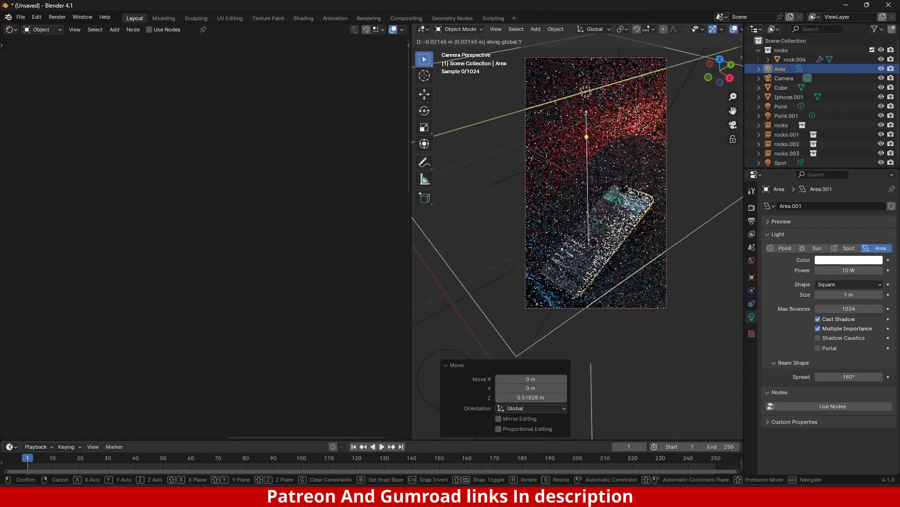
{"action": "key", "text": "x"}
{"action": "left_click", "coordinate": [641, 200]}
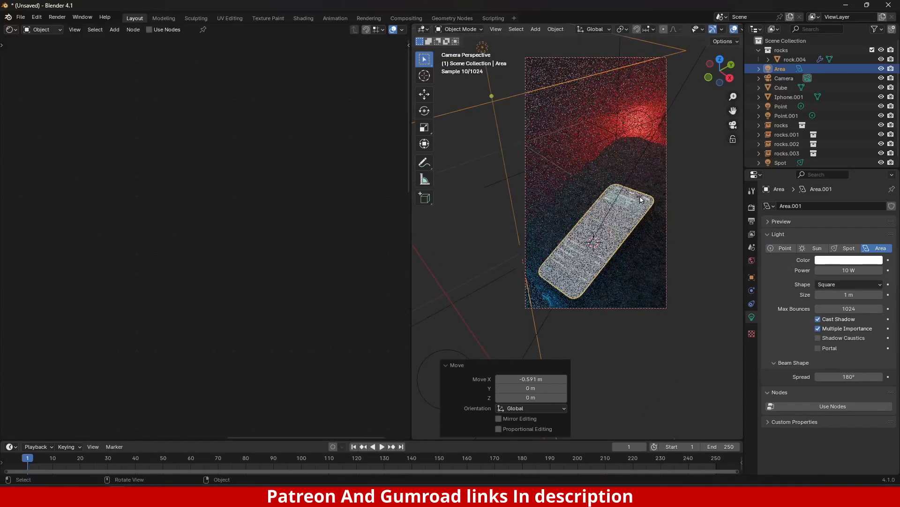
Step: Rotate the area light about -39° around the global Y axis and raise it about 0.23 m along Z
{"action": "key", "text": "r"}
{"action": "key", "text": "y"}
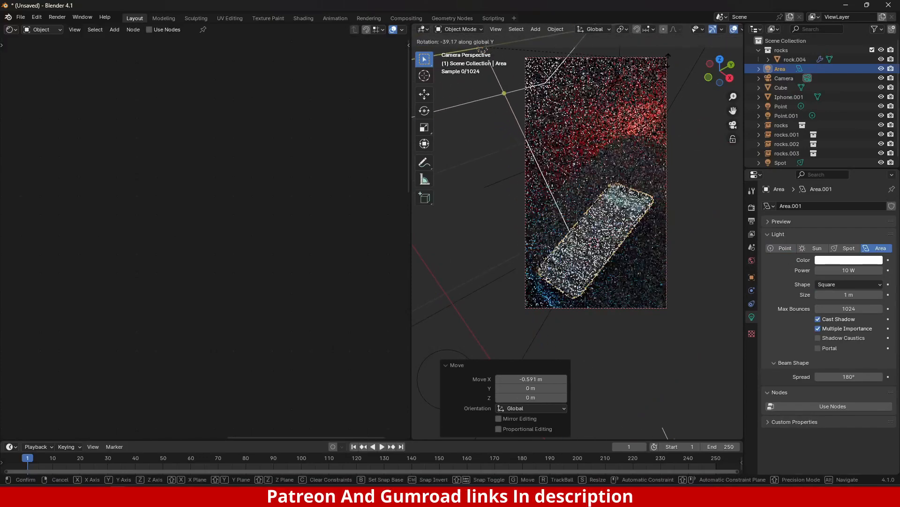
{"action": "left_click", "coordinate": [482, 49]}
{"action": "key", "text": "g"}
{"action": "key", "text": "z"}
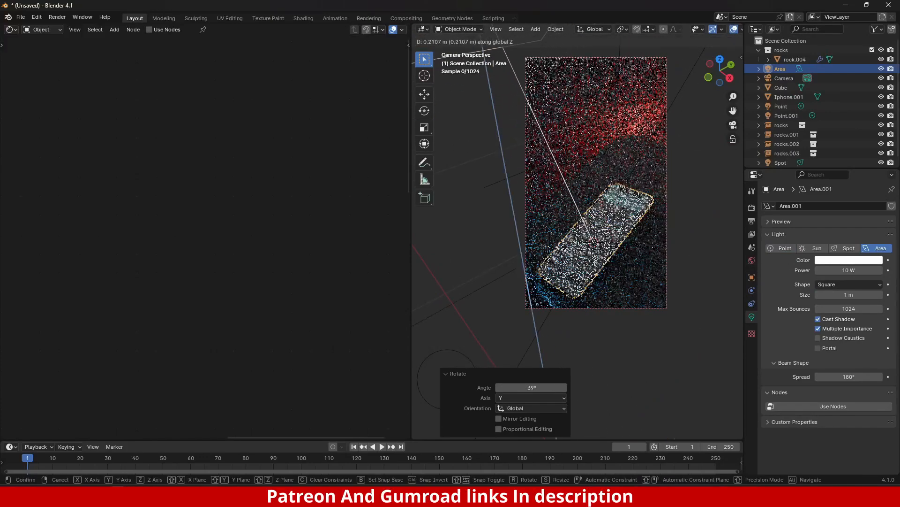
{"action": "left_click", "coordinate": [619, 130]}
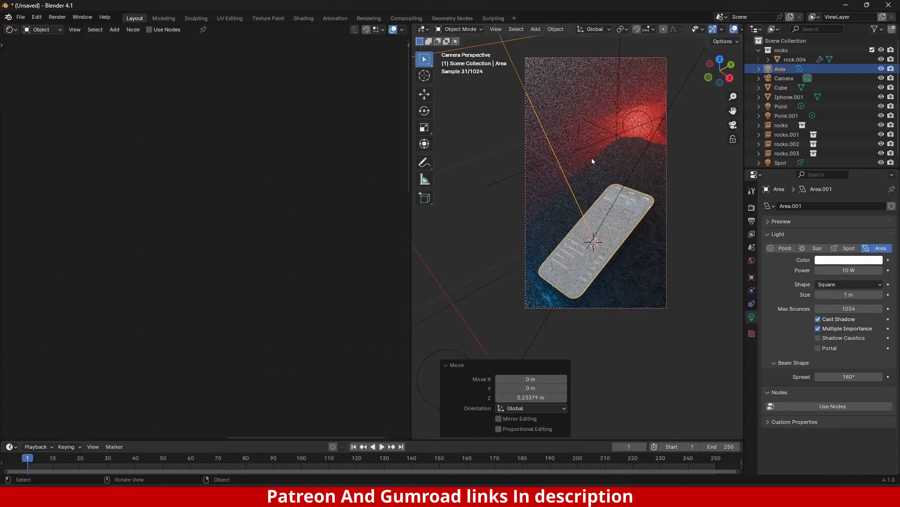
Step: Lower the area light about 0.76 m, shift it about -0.42 m along X, and raise it about 0.27 m
{"action": "key", "text": "g"}
{"action": "key", "text": "z"}
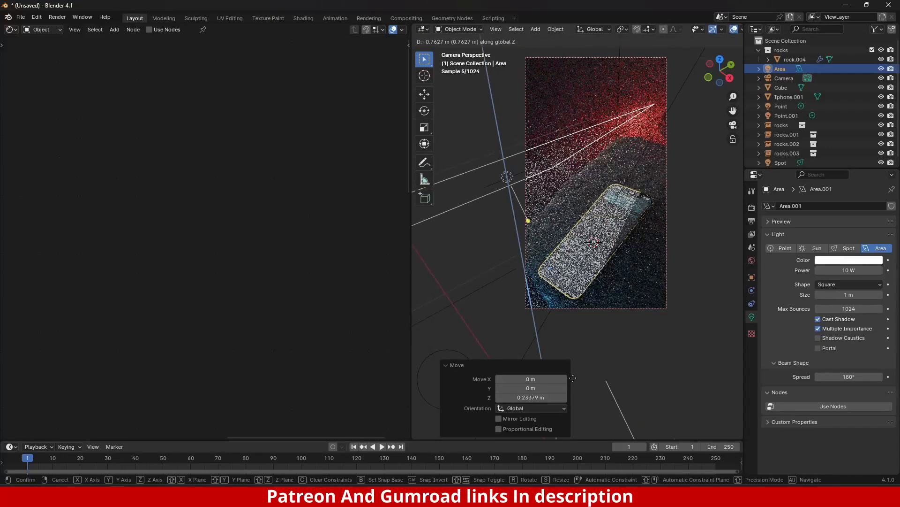
{"action": "key", "text": "x"}
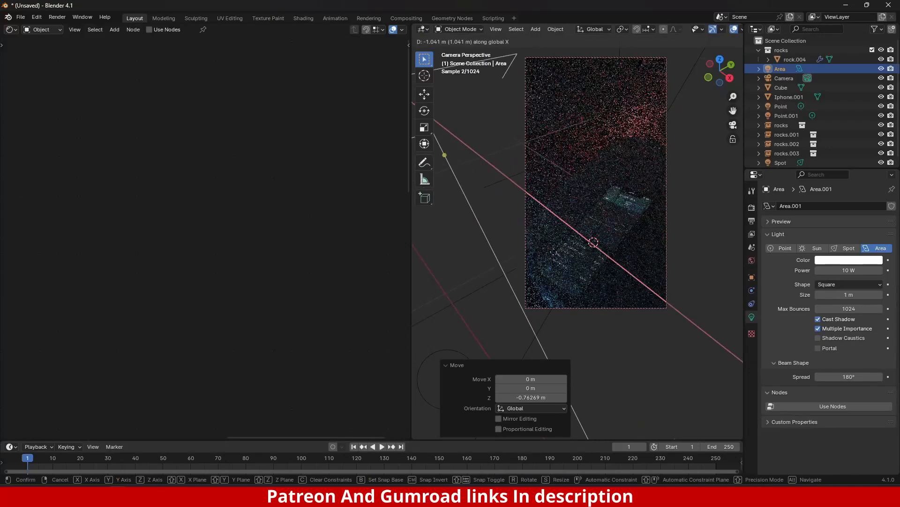
{"action": "left_click", "coordinate": [609, 279]}
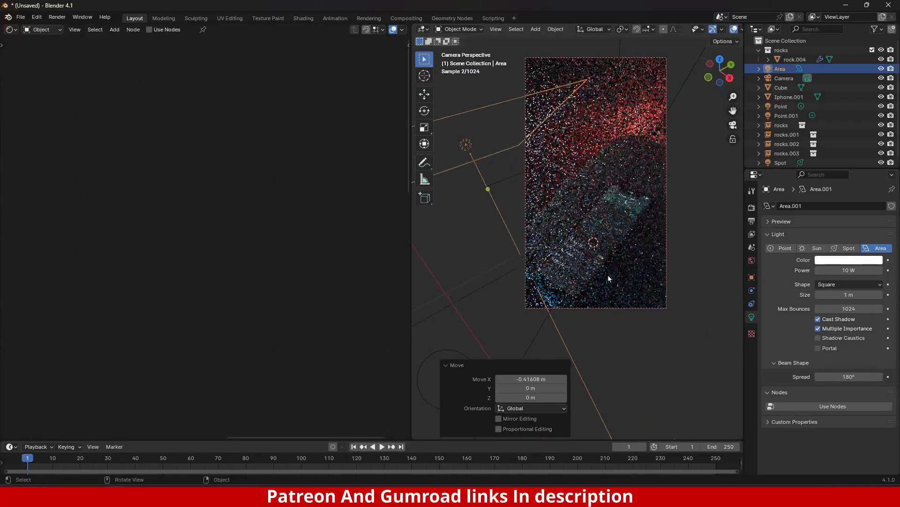
{"action": "key", "text": "g"}
{"action": "key", "text": "z"}
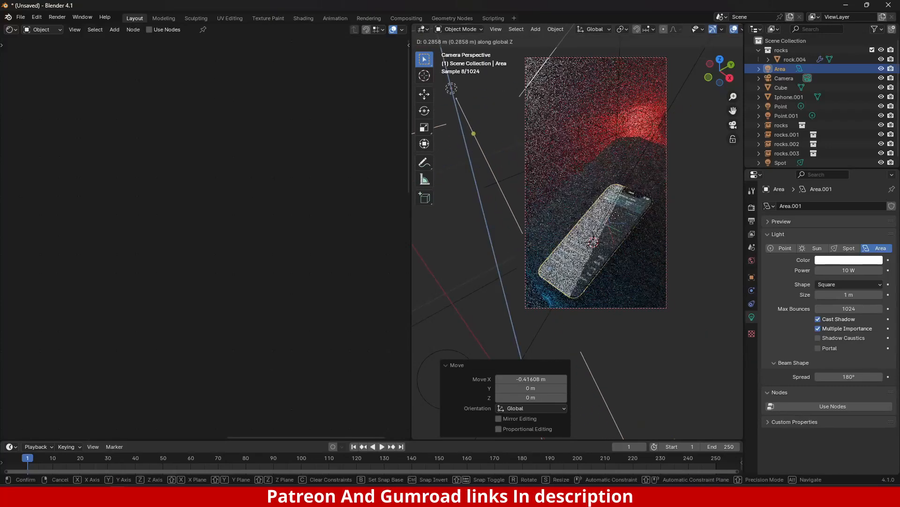
{"action": "left_click", "coordinate": [615, 216]}
Step: Rotate the area light about 24.6° around the global Y axis and set its power to 9 W
{"action": "key", "text": "r"}
{"action": "key", "text": "y"}
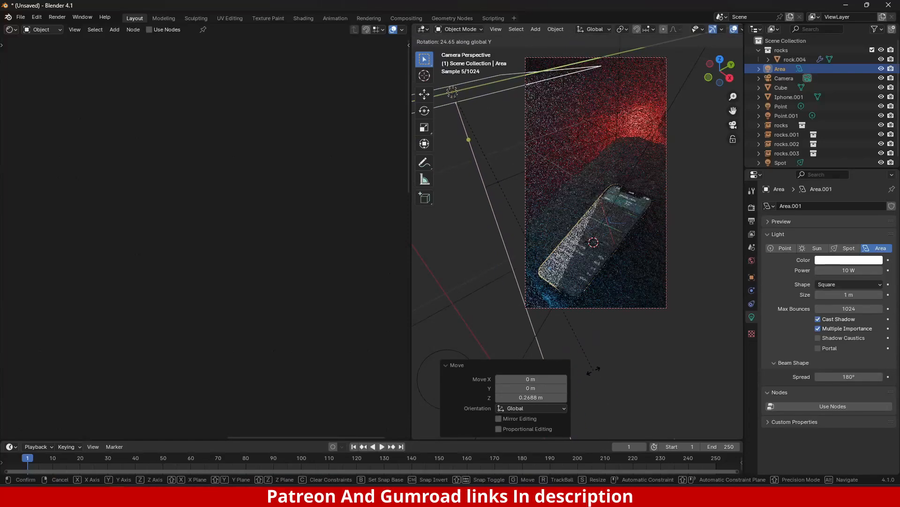
{"action": "left_click", "coordinate": [601, 324]}
{"action": "right_click", "coordinate": [584, 115]}
{"action": "left_click", "coordinate": [584, 115]}
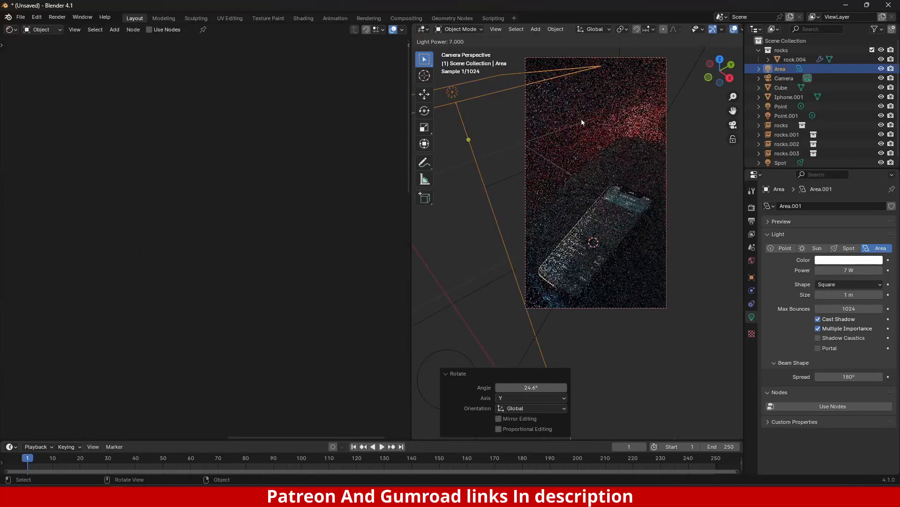
{"action": "left_click", "coordinate": [582, 119]}
Step: Move the area light about 0.15 m up along Z and about -0.21 m along X
{"action": "scroll", "coordinate": [604, 216], "scroll_direction": "up", "scroll_amount": 3}
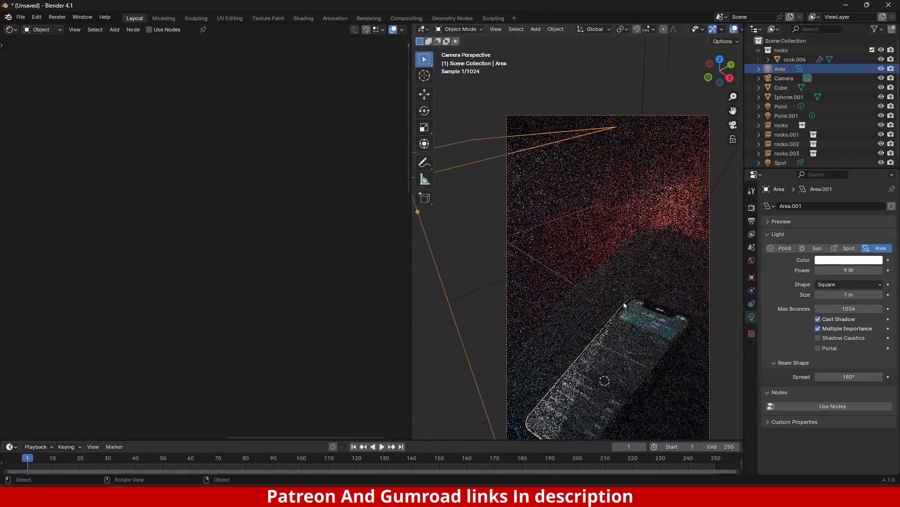
{"action": "key", "text": "g"}
{"action": "key", "text": "z"}
{"action": "left_click", "coordinate": [615, 250]}
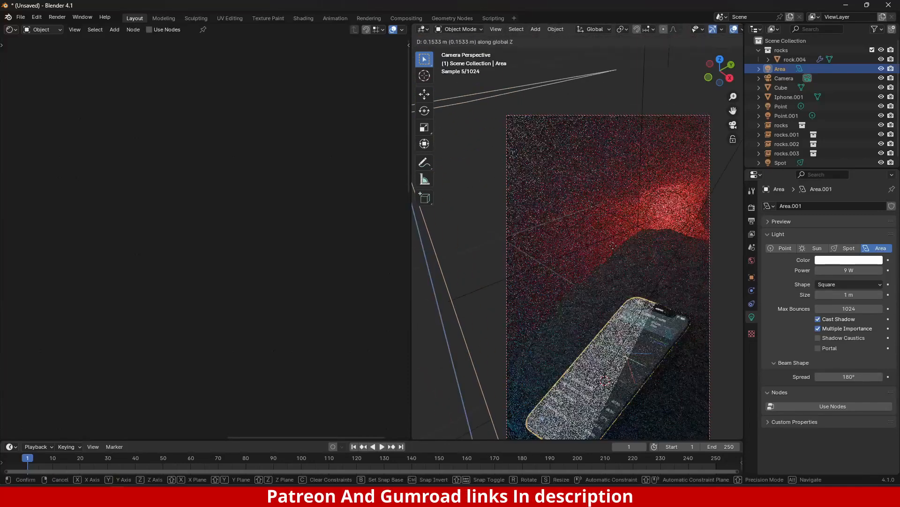
{"action": "key", "text": "g"}
{"action": "key", "text": "x"}
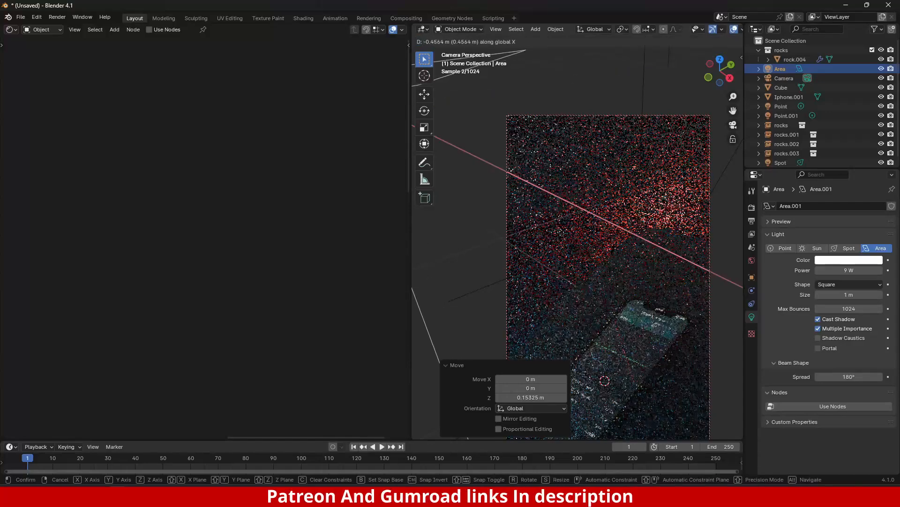
{"action": "left_click", "coordinate": [647, 323]}
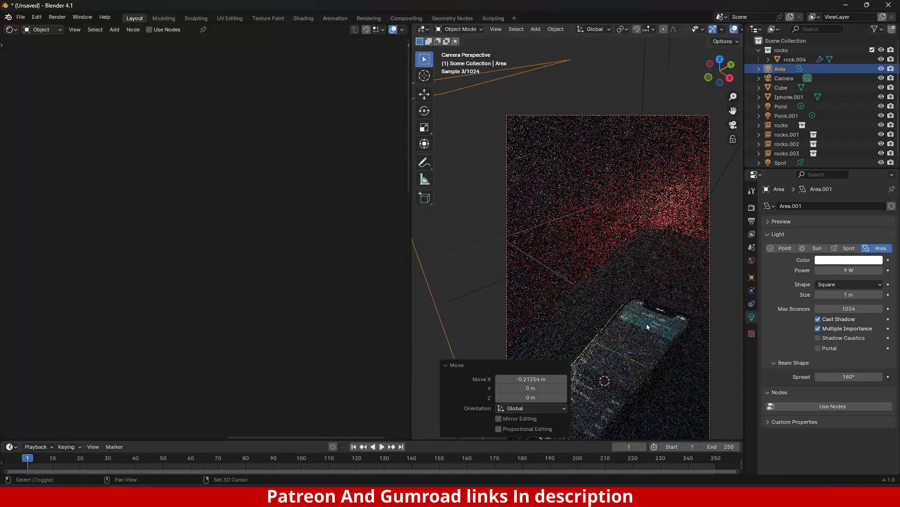
Step: Rotate the area light about -17.7° around the global Z axis and move it about -0.17 m along X
{"action": "middle_click_drag", "start_coordinate": [646, 322], "coordinate": [617, 192], "text": "shift"}
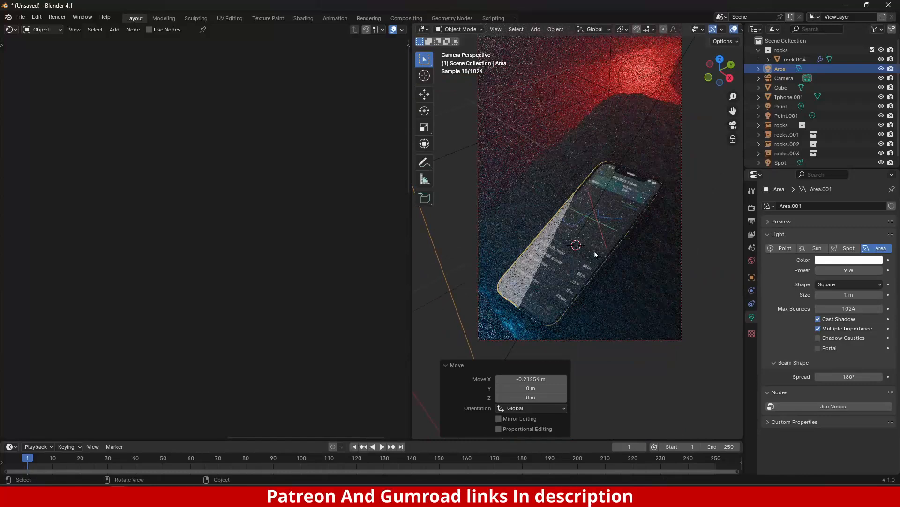
{"action": "key", "text": "r"}
{"action": "key", "text": "z"}
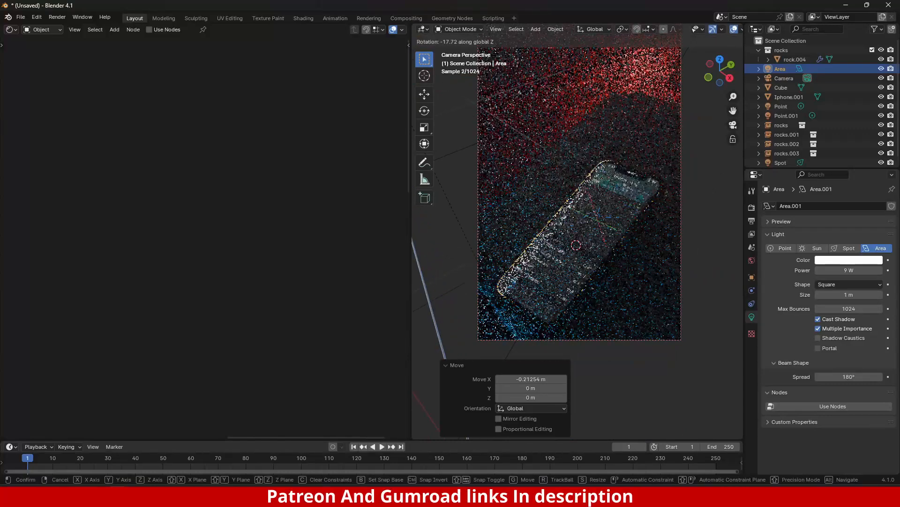
{"action": "left_click", "coordinate": [564, 277]}
{"action": "key", "text": "g"}
{"action": "key", "text": "y"}
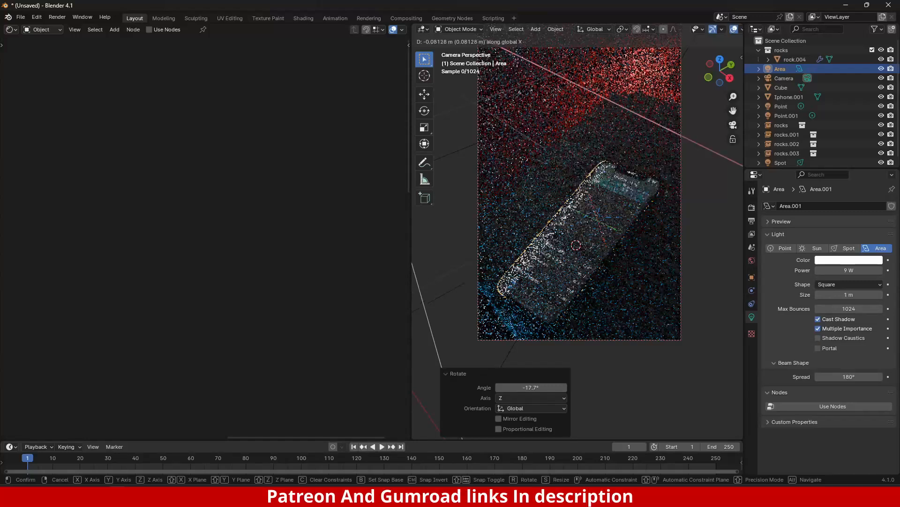
{"action": "left_click", "coordinate": [551, 252]}
{"action": "scroll", "coordinate": [575, 193], "scroll_direction": "down", "scroll_amount": 3}
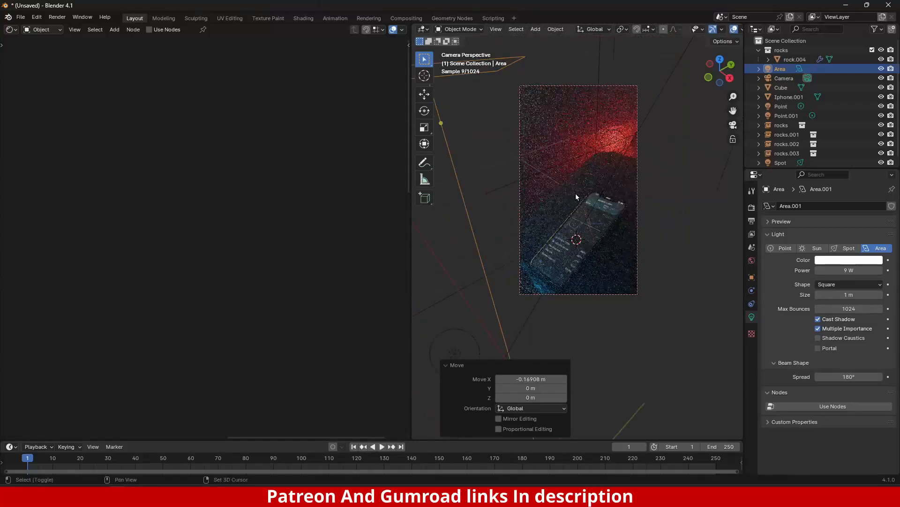
{"action": "middle_click_drag", "start_coordinate": [576, 193], "coordinate": [600, 239], "text": "shift"}
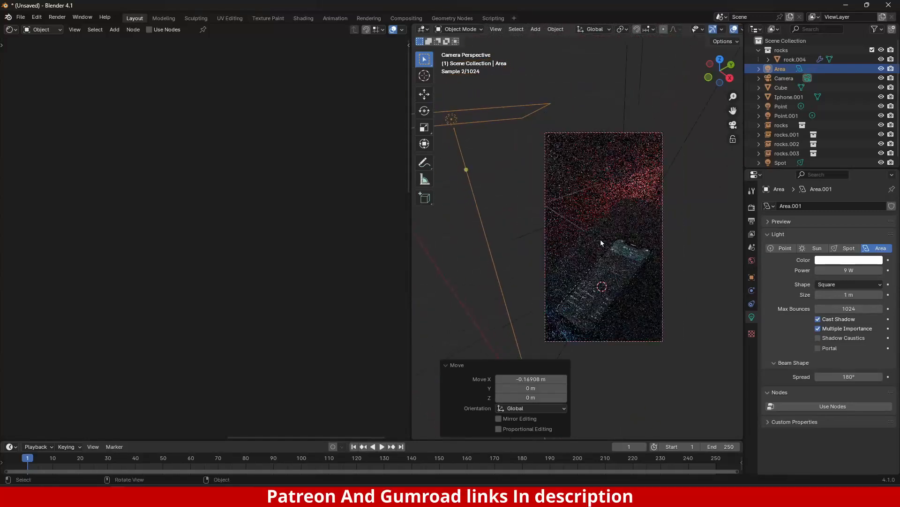
Step: Duplicate the area light about 1.71 m along the global X axis and scale the copy to about 0.475
{"action": "key", "text": "shift+d"}
{"action": "key", "text": "x"}
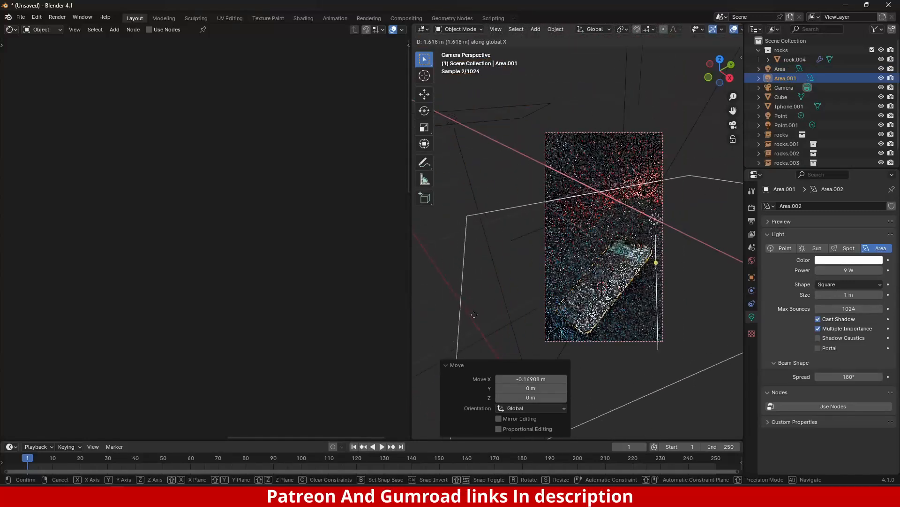
{"action": "left_click", "coordinate": [497, 332]}
{"action": "key", "text": "s"}
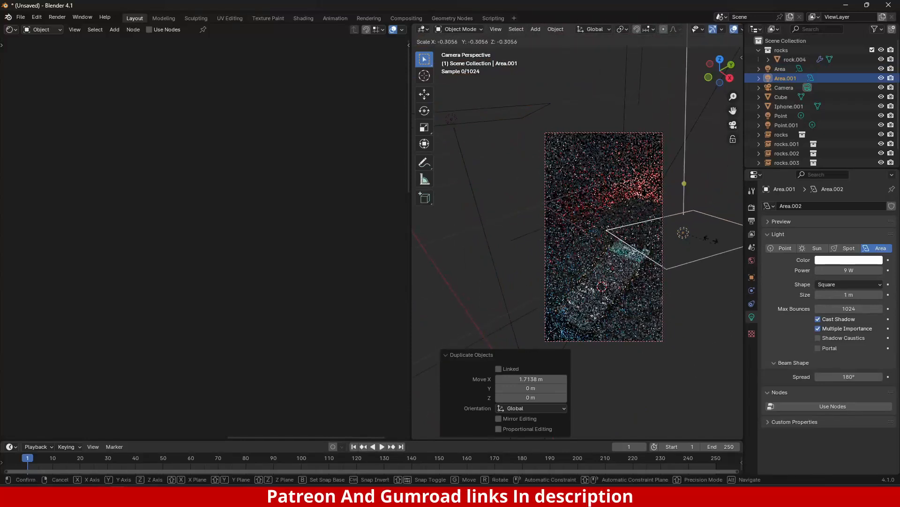
{"action": "left_click", "coordinate": [713, 269]}
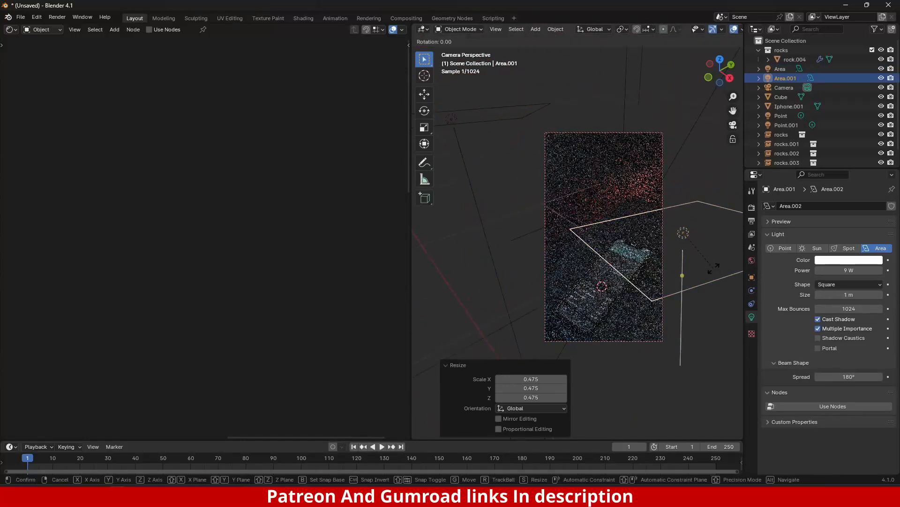
Step: Rotate the duplicated area light about 76° around the global Y axis and move it about -0.14 m along Y
{"action": "key", "text": "r"}
{"action": "key", "text": "y"}
{"action": "left_click", "coordinate": [639, 295]}
{"action": "middle_click_drag", "start_coordinate": [656, 305], "coordinate": [618, 281], "text": "shift"}
{"action": "key", "text": "g"}
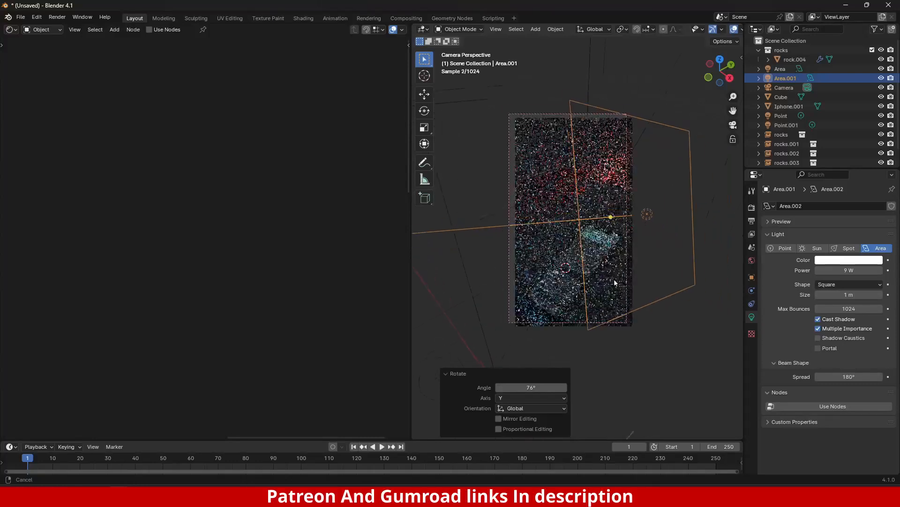
{"action": "key", "text": "y"}
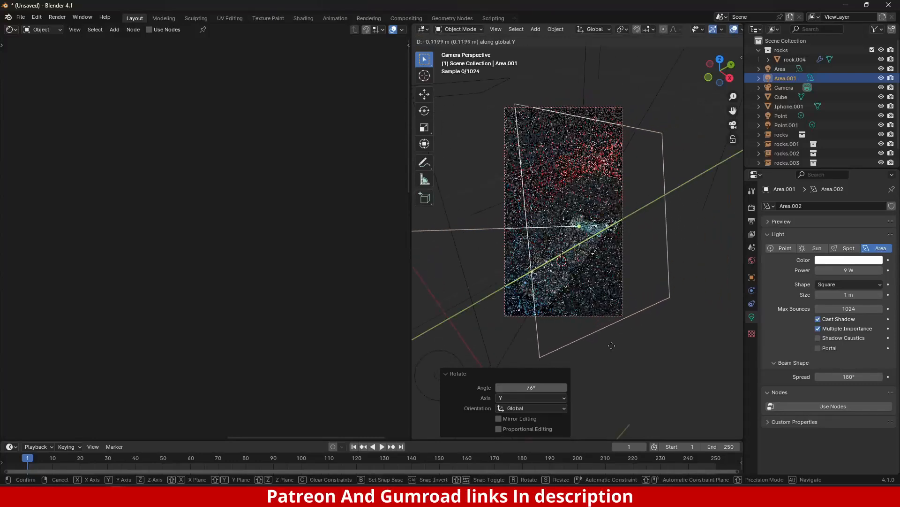
{"action": "left_click", "coordinate": [607, 348]}
Step: Move the duplicated area light about 0.18 m along the global X axis and set its power to 17 W
{"action": "key", "text": "g"}
{"action": "key", "text": "x"}
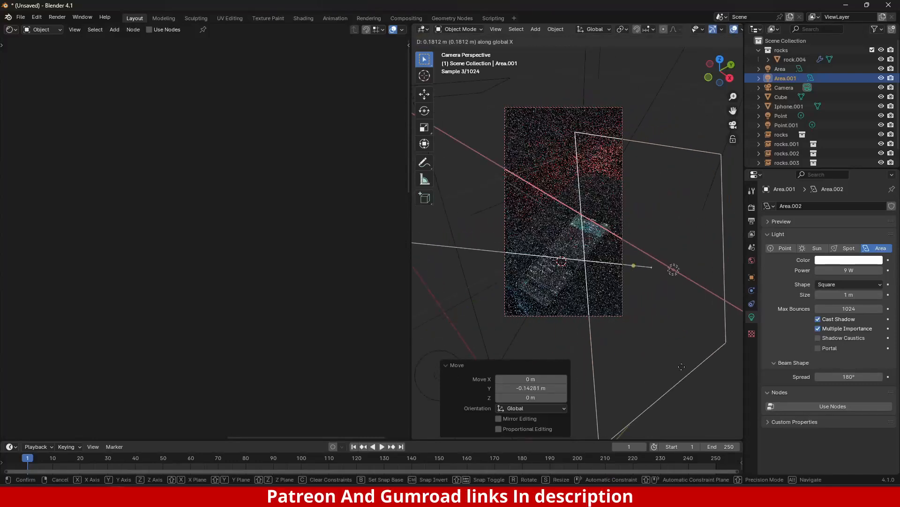
{"action": "left_click", "coordinate": [682, 366]}
{"action": "right_click", "coordinate": [563, 176]}
{"action": "left_click", "coordinate": [564, 176]}
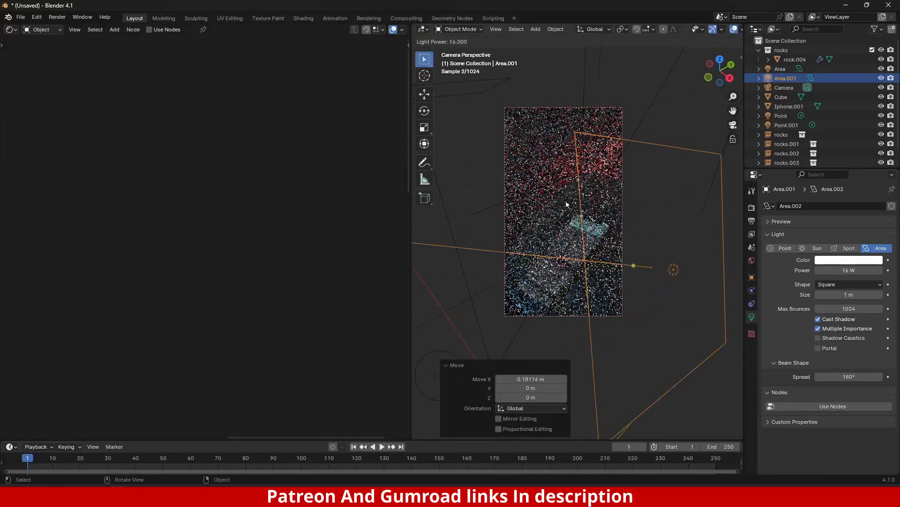
{"action": "left_click", "coordinate": [568, 203]}
{"action": "scroll", "coordinate": [568, 205], "scroll_direction": "up", "scroll_amount": 3}
{"action": "middle_click_drag", "start_coordinate": [594, 286], "coordinate": [603, 319], "text": "shift"}
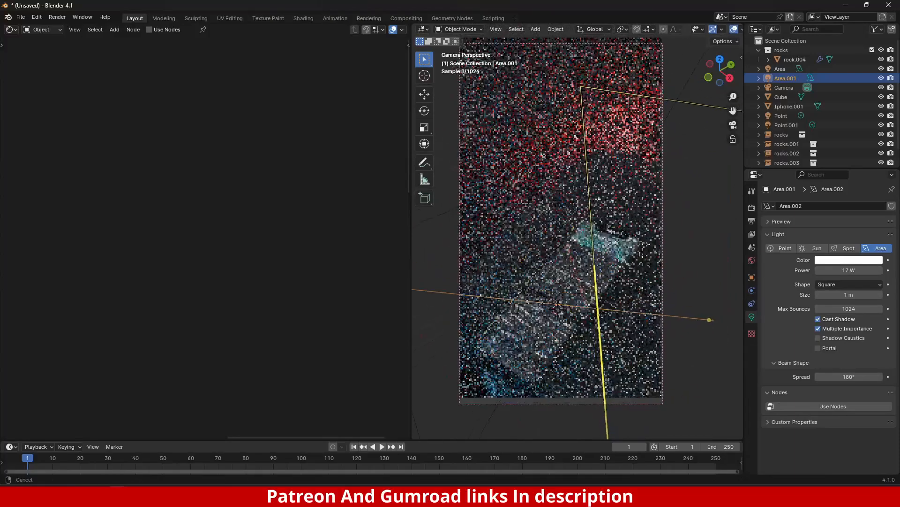
Step: Try the Medium Low Contrast look in the render color management, and set the look to Base Contrast
{"action": "left_click", "coordinate": [752, 208]}
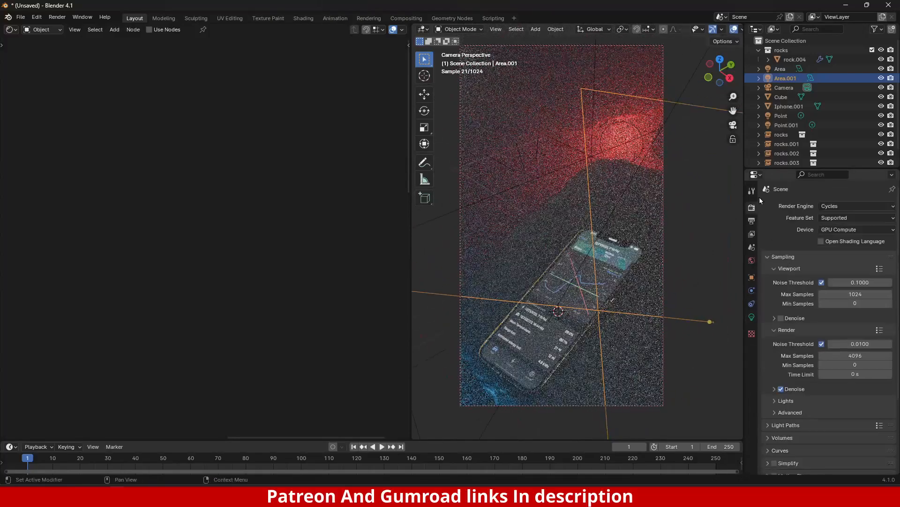
{"action": "scroll", "coordinate": [798, 407], "scroll_direction": "down", "scroll_amount": 5}
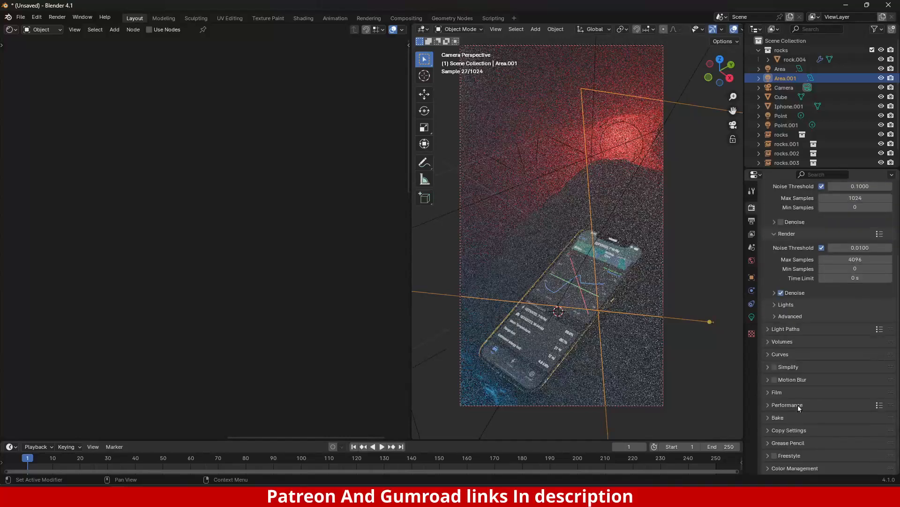
{"action": "left_click", "coordinate": [778, 467]}
{"action": "scroll", "coordinate": [837, 443], "scroll_direction": "down", "scroll_amount": 5}
{"action": "left_click", "coordinate": [849, 406]}
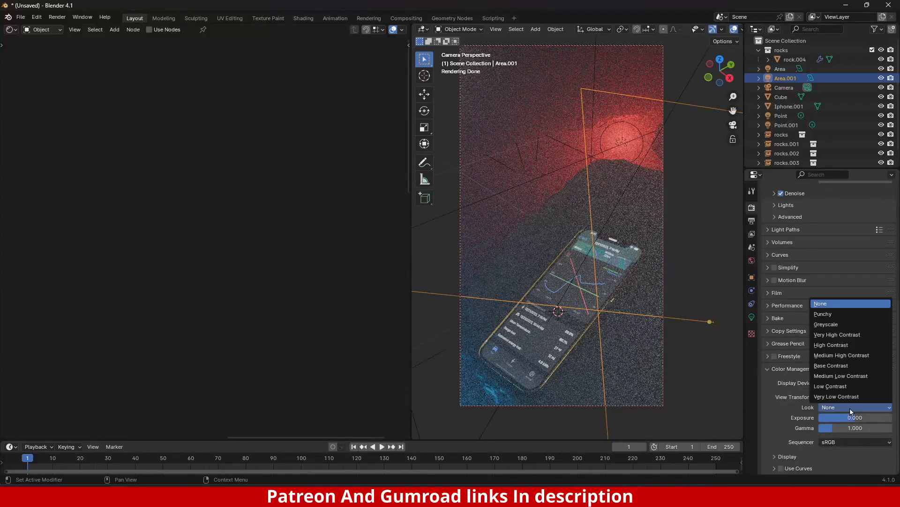
{"action": "left_click", "coordinate": [846, 376]}
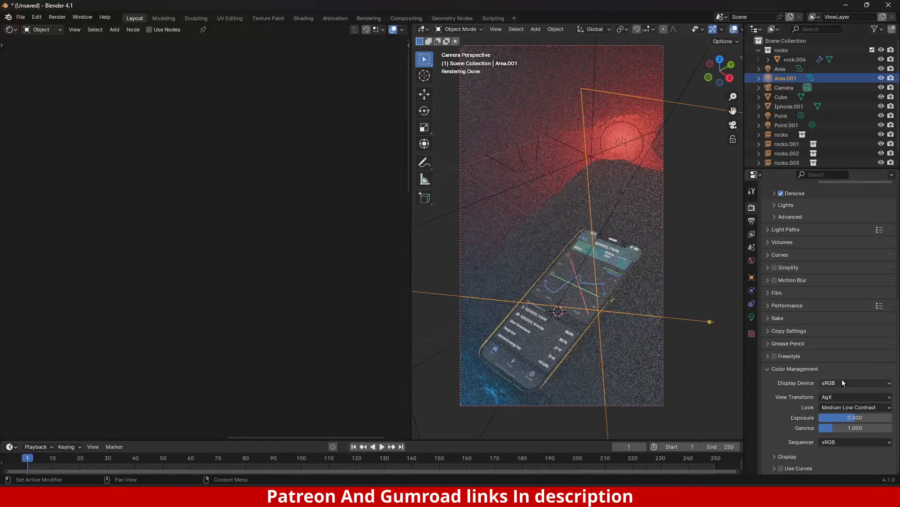
{"action": "left_click", "coordinate": [868, 407]}
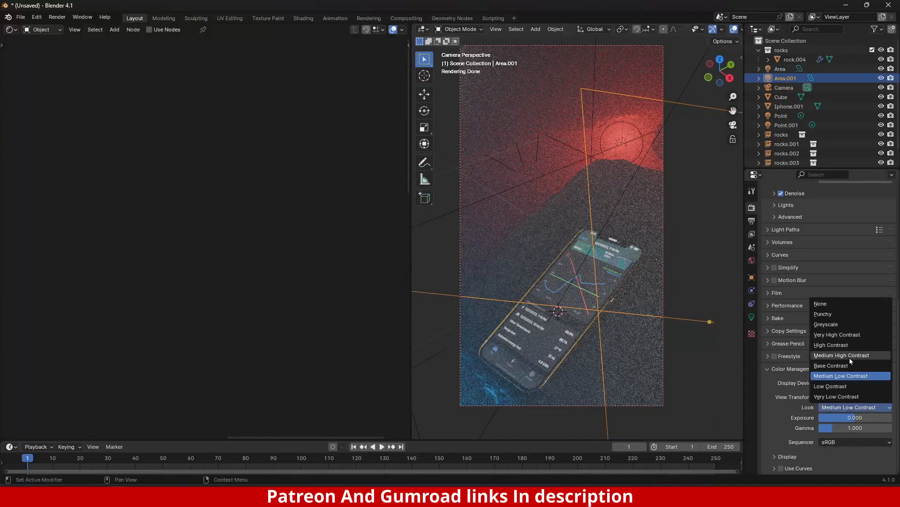
{"action": "left_click", "coordinate": [831, 366]}
Step: Lower the duplicated area light's power to about 2 W and check the phone closely with the light deselected
{"action": "middle_click_drag", "start_coordinate": [580, 274], "coordinate": [576, 286], "text": "shift"}
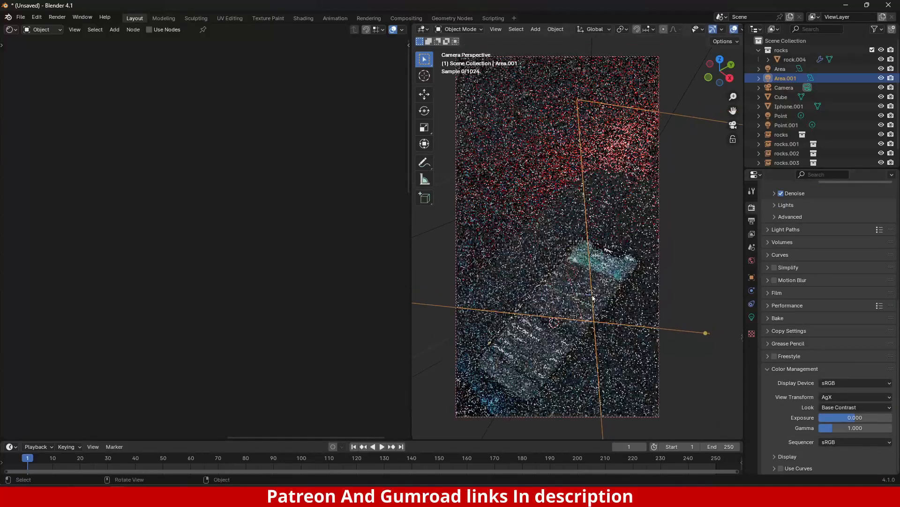
{"action": "right_click", "coordinate": [640, 251]}
{"action": "left_click", "coordinate": [640, 250]}
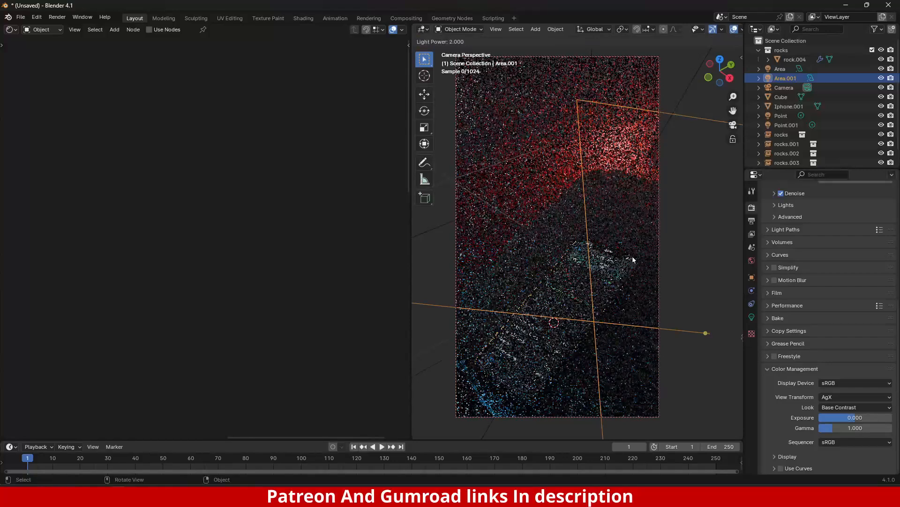
{"action": "left_click", "coordinate": [633, 259]}
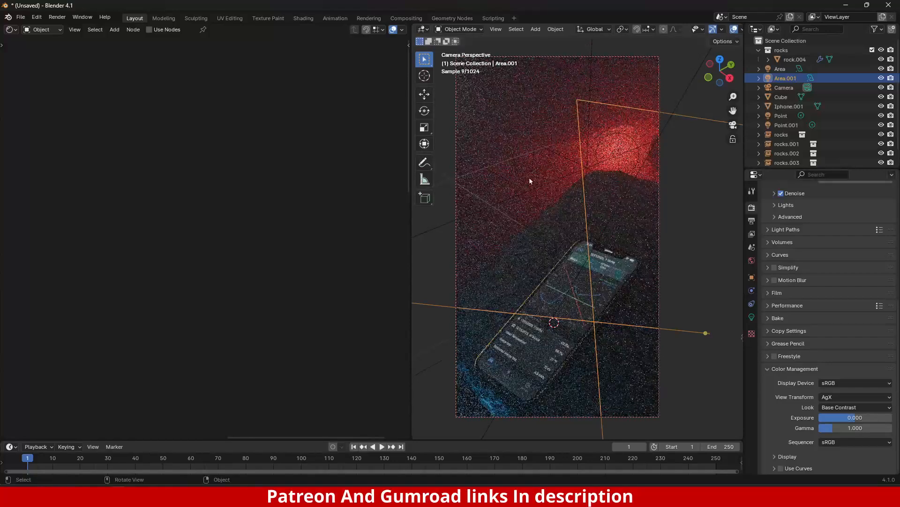
{"action": "left_click", "coordinate": [679, 328]}
{"action": "scroll", "coordinate": [669, 251], "scroll_direction": "up", "scroll_amount": 4}
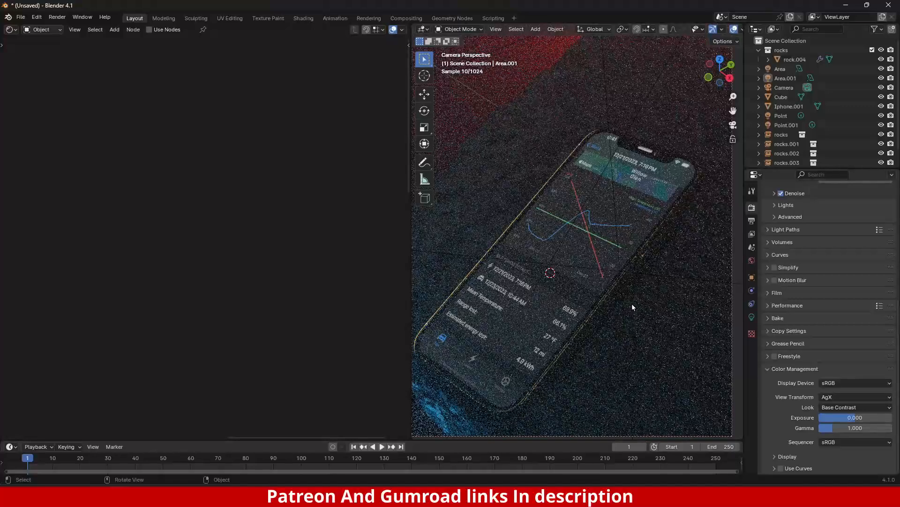
{"action": "scroll", "coordinate": [632, 303], "scroll_direction": "down", "scroll_amount": 3}
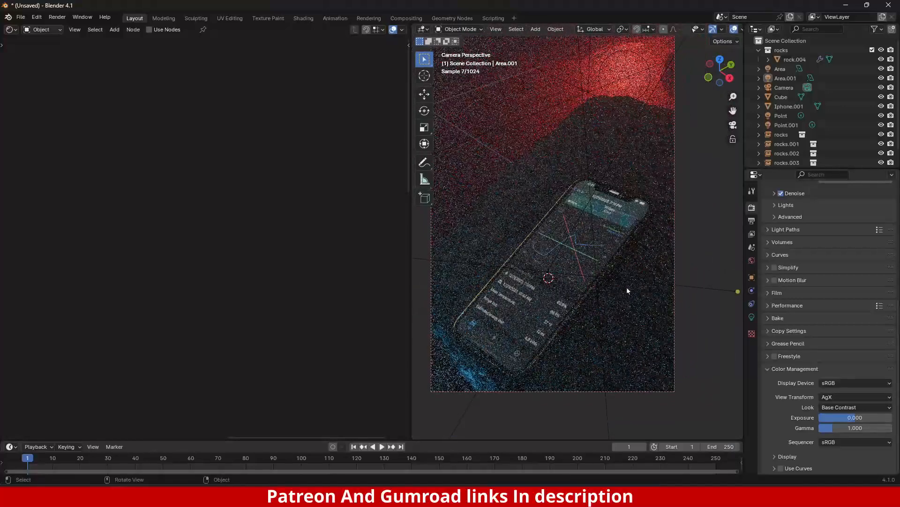
Step: Rotate the duplicated area light about -32.1° around the global Y axis and set its power to about 25 W
{"action": "key", "text": "r"}
{"action": "key", "text": "y"}
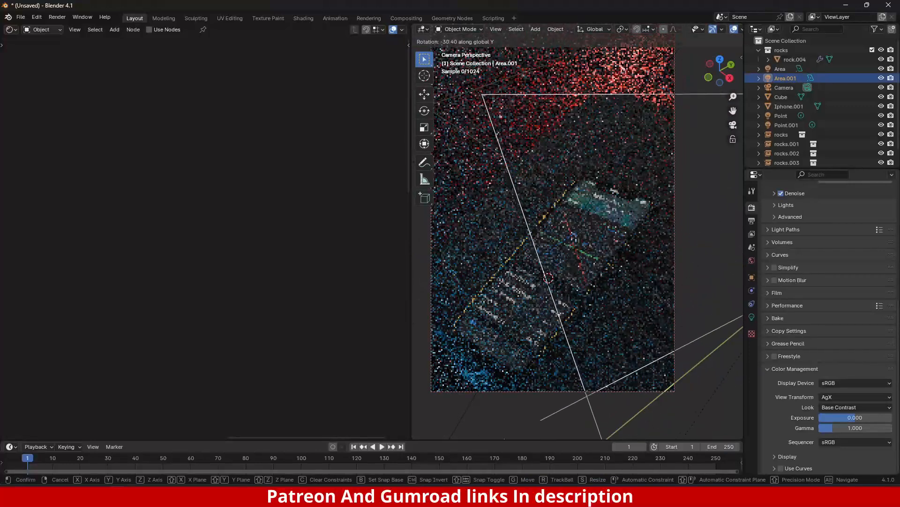
{"action": "left_click", "coordinate": [679, 49]}
{"action": "right_click", "coordinate": [601, 227]}
{"action": "left_click", "coordinate": [605, 228]}
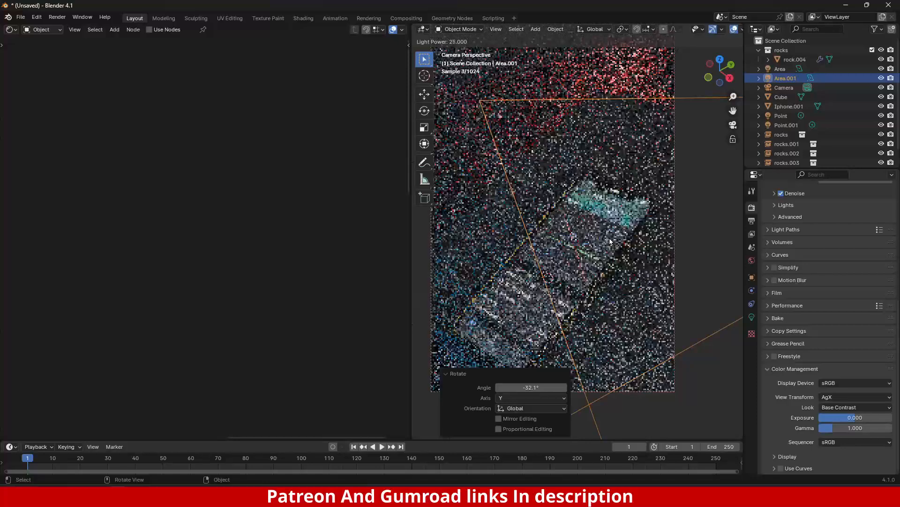
{"action": "left_click", "coordinate": [609, 238]}
Step: Select the spot light above the scene and adjust its power while viewing the whole camera frame
{"action": "scroll", "coordinate": [606, 238], "scroll_direction": "down", "scroll_amount": 3}
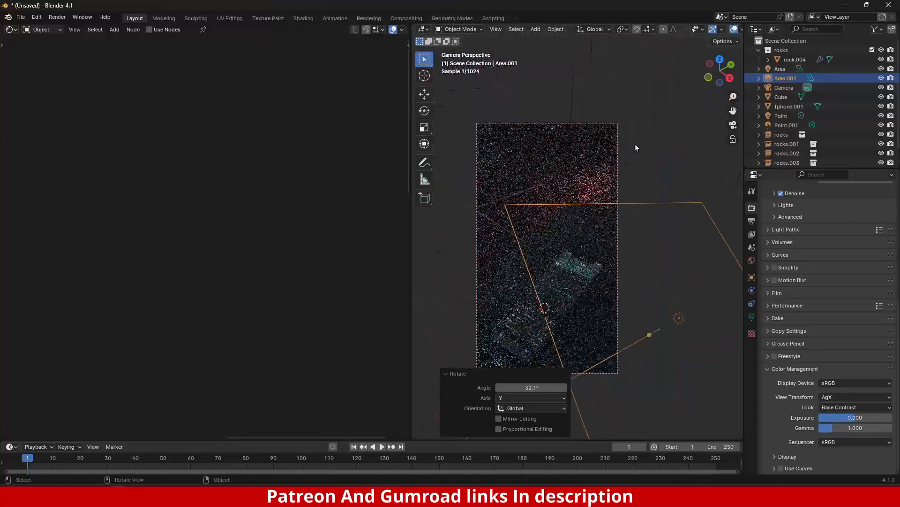
{"action": "left_click", "coordinate": [637, 145]}
{"action": "right_click", "coordinate": [600, 209]}
{"action": "left_click", "coordinate": [600, 207]}
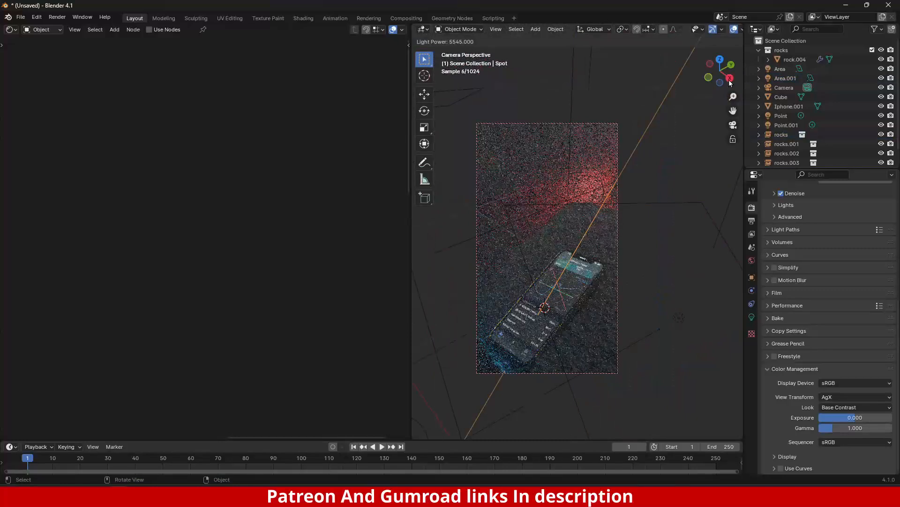
{"action": "left_click", "coordinate": [513, 186]}
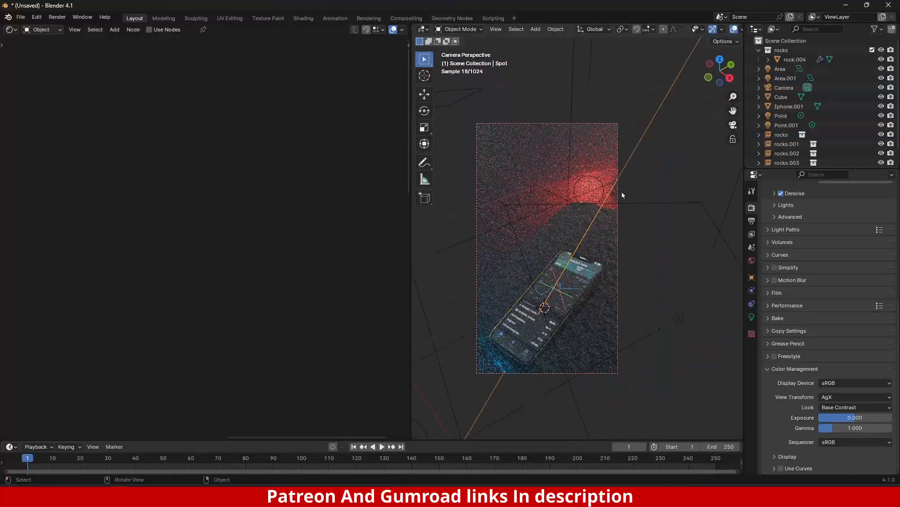
Step: Tilt the spot light slightly around the global X axis, and rotate it about -6.51° in the right orthographic view
{"action": "key", "text": "r"}
{"action": "key", "text": "x"}
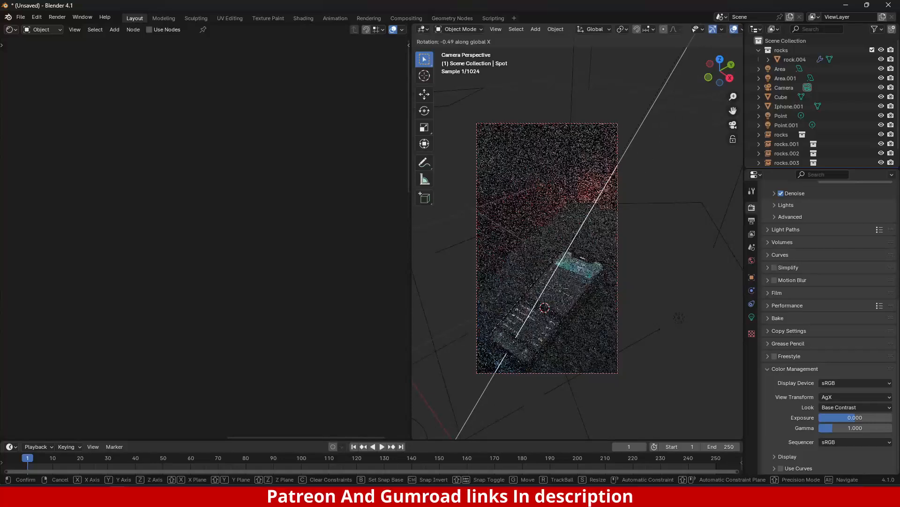
{"action": "left_click", "coordinate": [667, 193]}
{"action": "key", "text": "KP_3"}
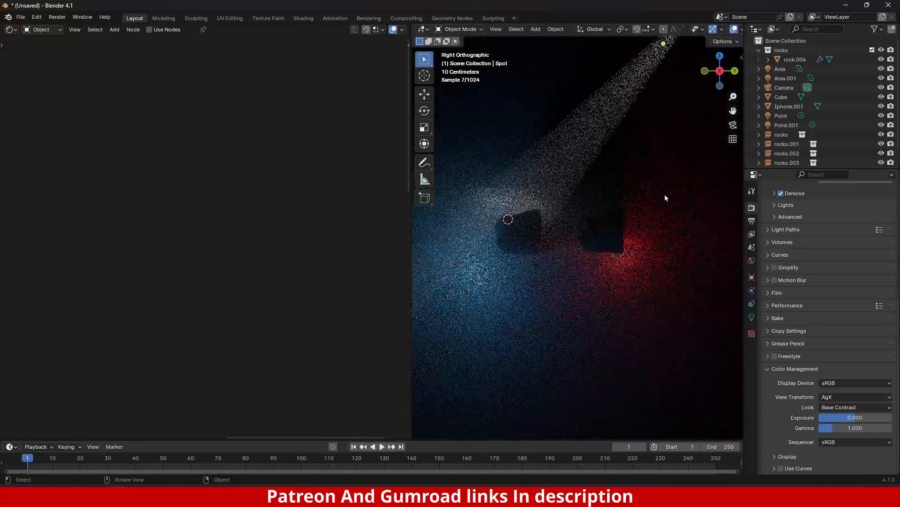
{"action": "key", "text": "r"}
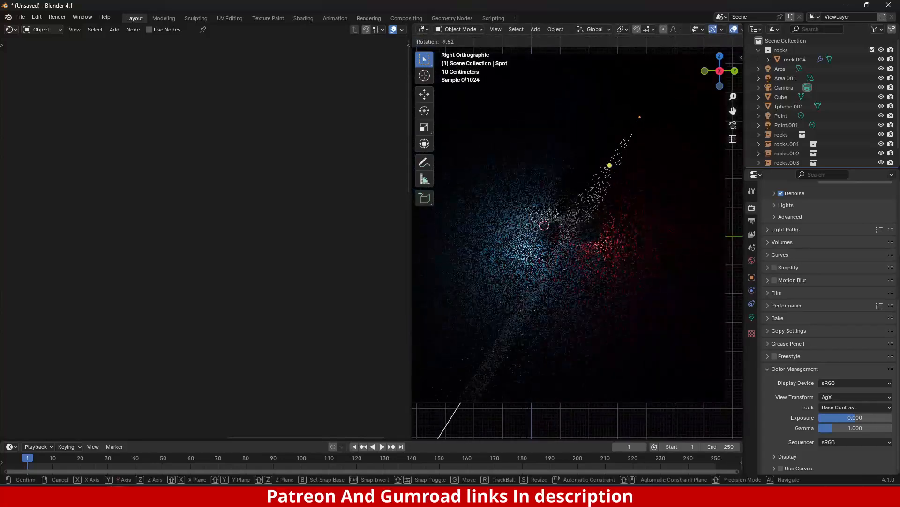
{"action": "left_click", "coordinate": [582, 241]}
{"action": "scroll", "coordinate": [570, 235], "scroll_direction": "up", "scroll_amount": 5}
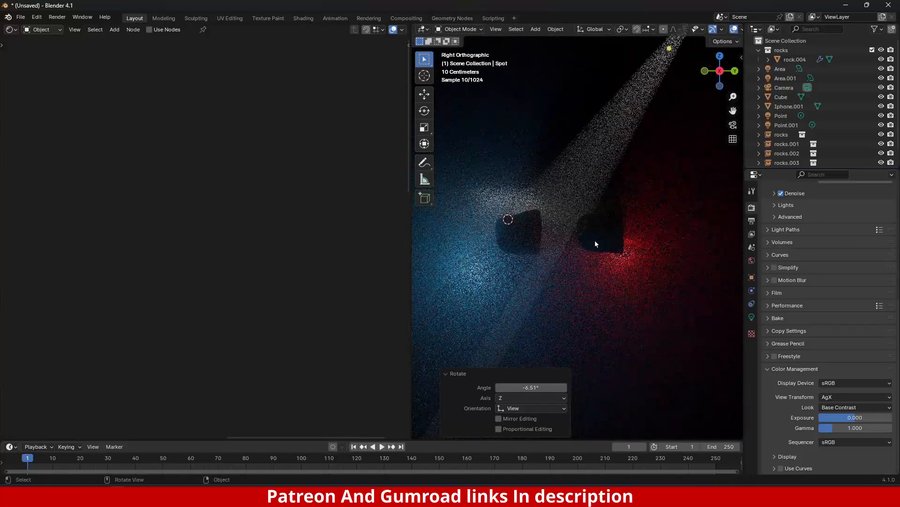
Step: Return to the camera view and rotate the spot light about 1.19° around the global X axis
{"action": "key", "text": "KP_0"}
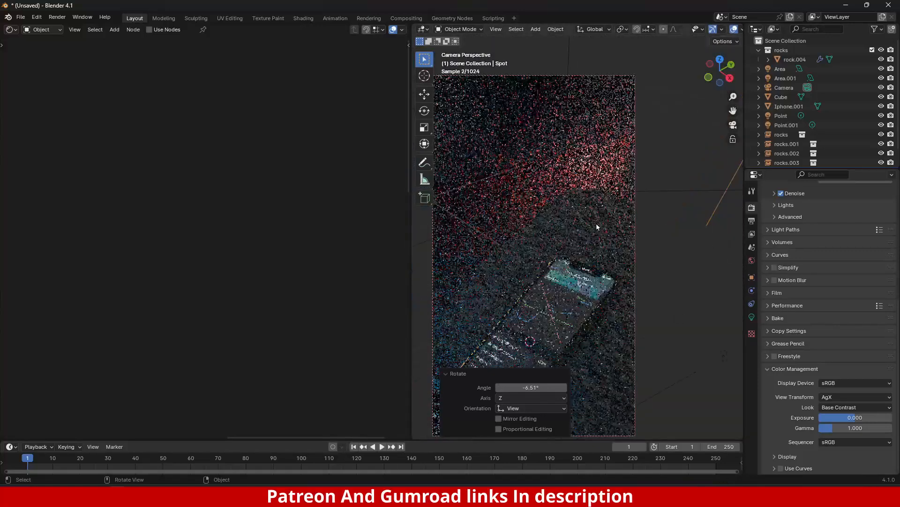
{"action": "key", "text": "r"}
{"action": "key", "text": "y"}
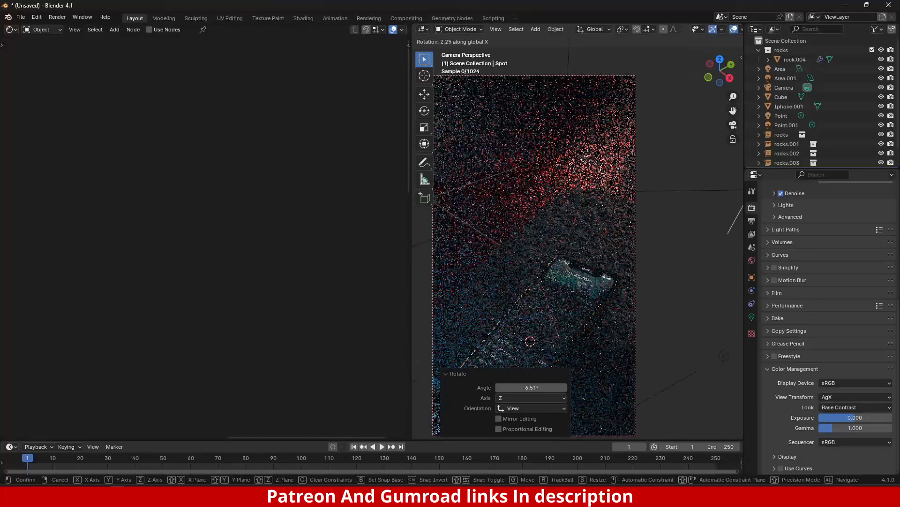
{"action": "left_click", "coordinate": [706, 233]}
{"action": "scroll", "coordinate": [590, 289], "scroll_direction": "down", "scroll_amount": 3}
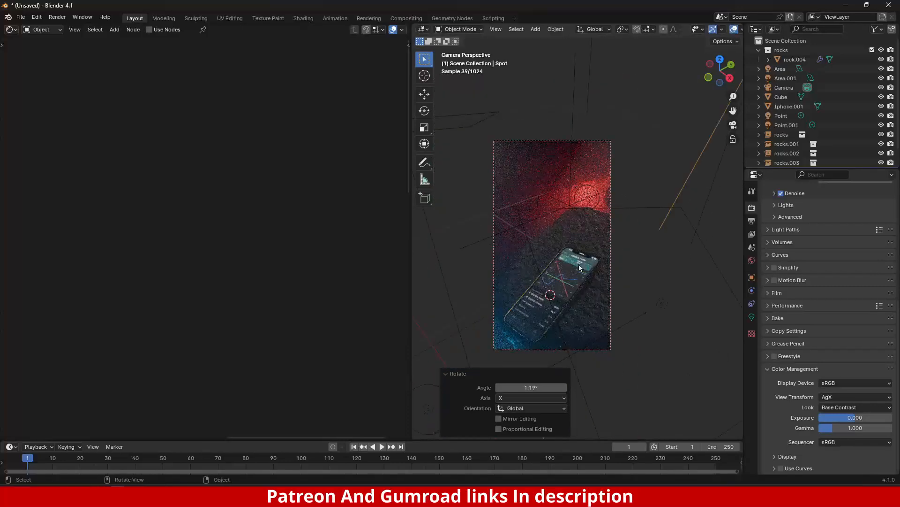
Step: Scale the original area light by about -0.189 along the global X axis to narrow it into a strip
{"action": "scroll", "coordinate": [616, 295], "scroll_direction": "up", "scroll_amount": 3}
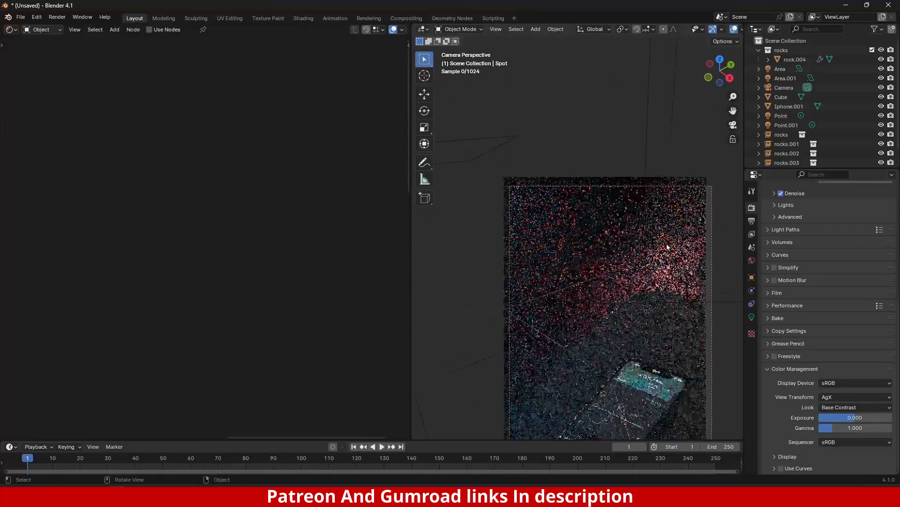
{"action": "scroll", "coordinate": [668, 246], "scroll_direction": "up", "scroll_amount": 2}
{"action": "middle_click_drag", "start_coordinate": [573, 241], "coordinate": [598, 249]}
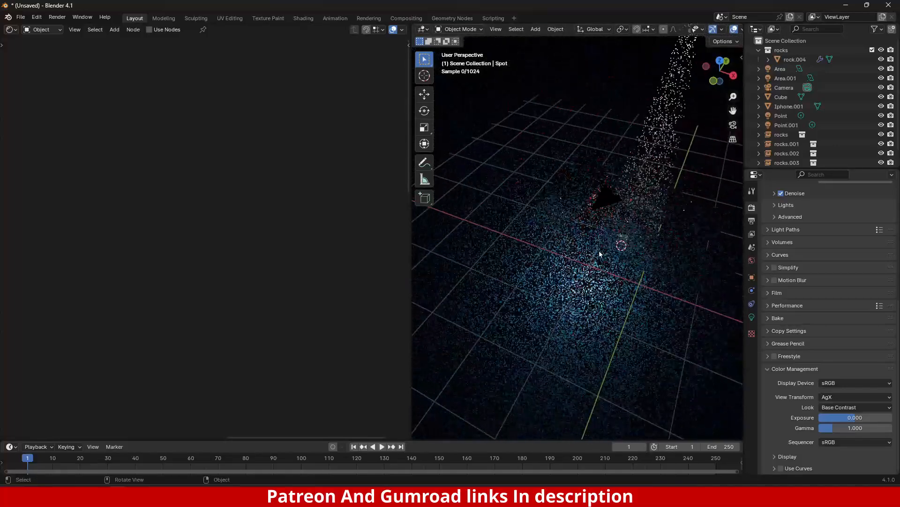
{"action": "scroll", "coordinate": [599, 253], "scroll_direction": "up", "scroll_amount": 3}
{"action": "left_click", "coordinate": [542, 224]}
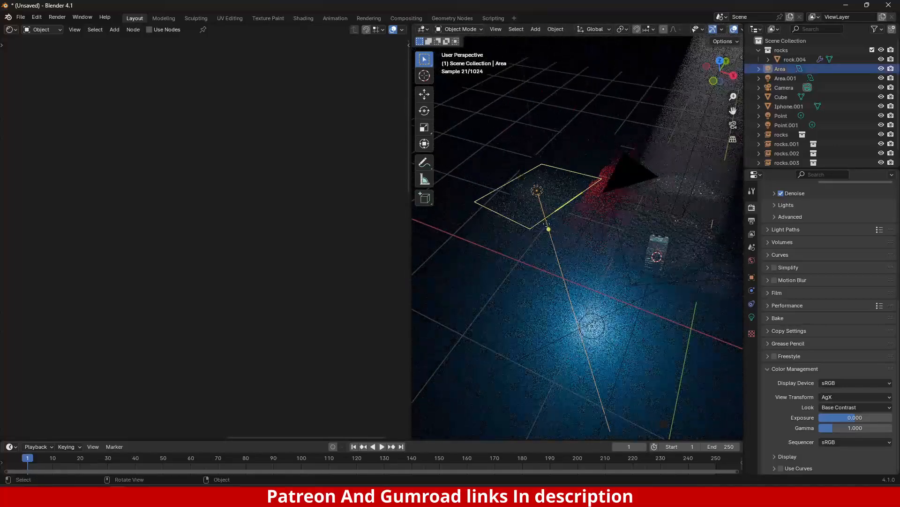
{"action": "key", "text": "s"}
{"action": "key", "text": "x"}
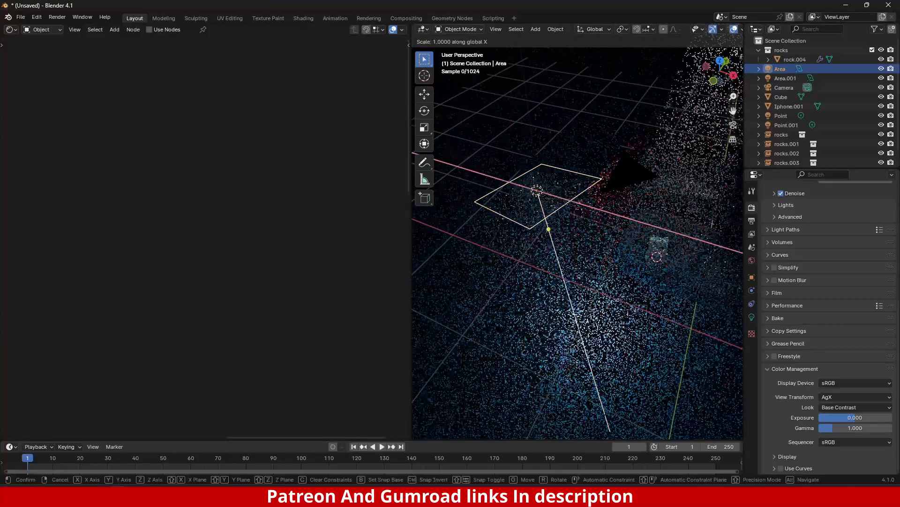
{"action": "left_click", "coordinate": [522, 180]}
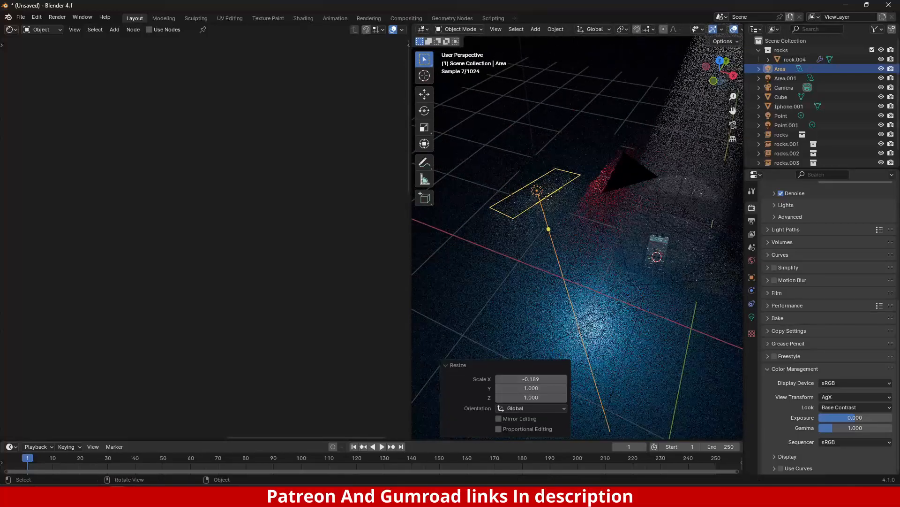
Step: Move the narrowed area light about 0.461 m along the global X axis while looking through the camera
{"action": "key", "text": "KP_0"}
{"action": "middle_click_drag", "start_coordinate": [611, 310], "coordinate": [632, 210], "text": "shift"}
{"action": "scroll", "coordinate": [630, 235], "scroll_direction": "up", "scroll_amount": 2}
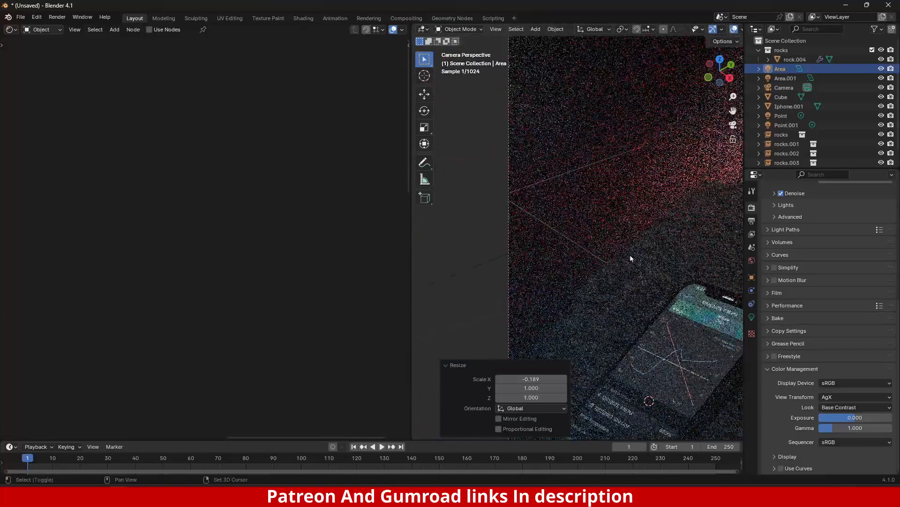
{"action": "middle_click_drag", "start_coordinate": [632, 331], "coordinate": [629, 218], "text": "shift"}
{"action": "key", "text": "g"}
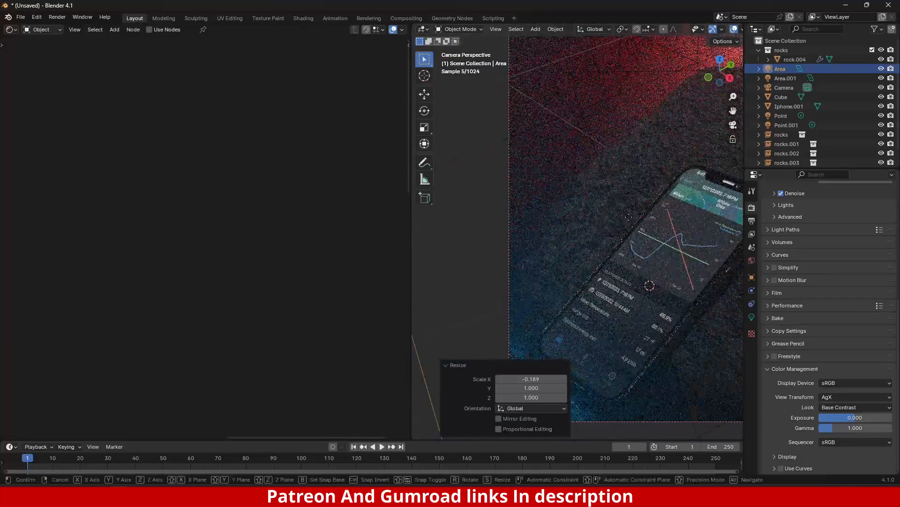
{"action": "key", "text": "x"}
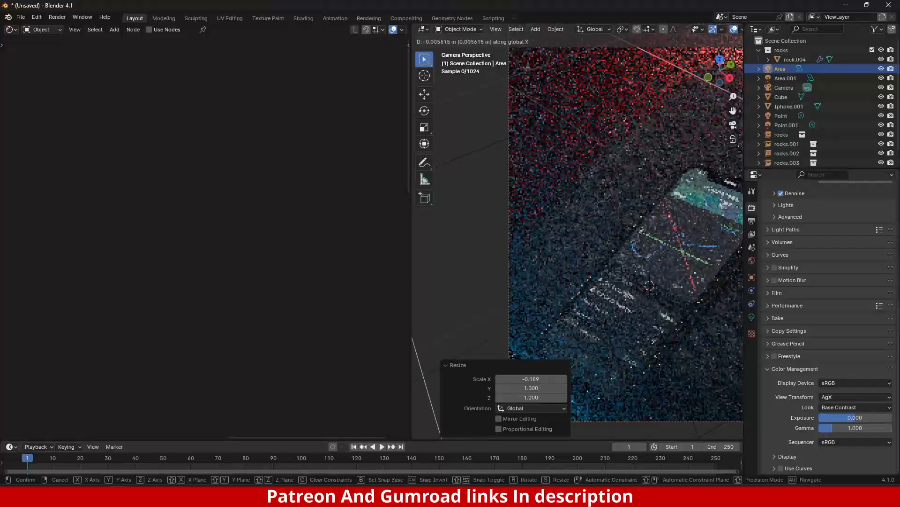
{"action": "left_click", "coordinate": [708, 253]}
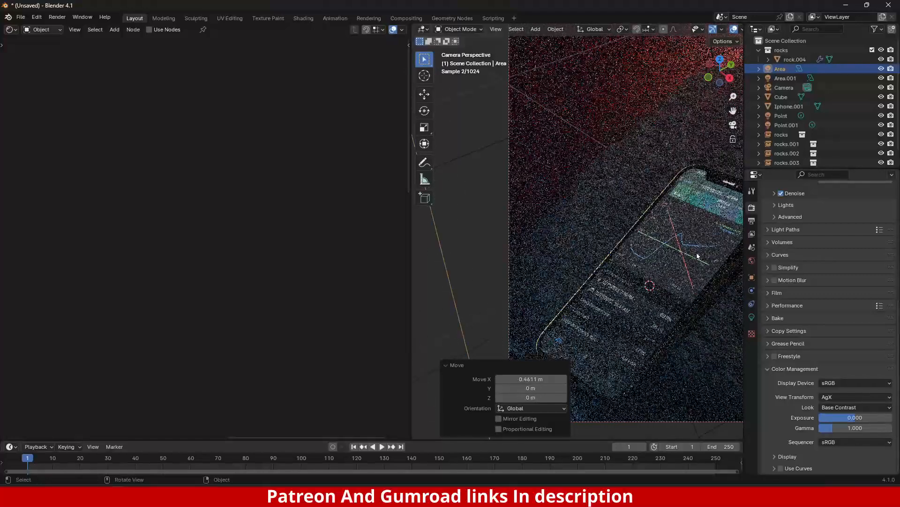
{"action": "middle_click_drag", "start_coordinate": [610, 398], "coordinate": [611, 277], "text": "shift"}
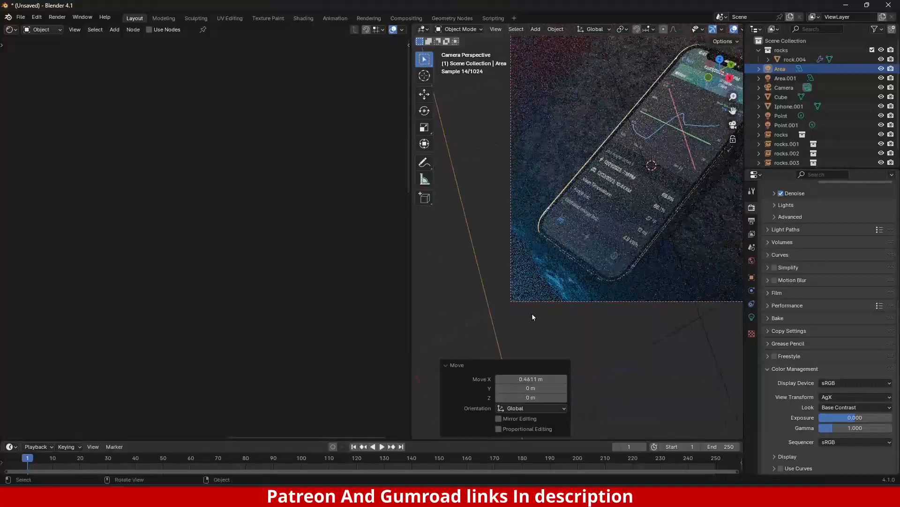
{"action": "scroll", "coordinate": [614, 280], "scroll_direction": "down", "scroll_amount": 3}
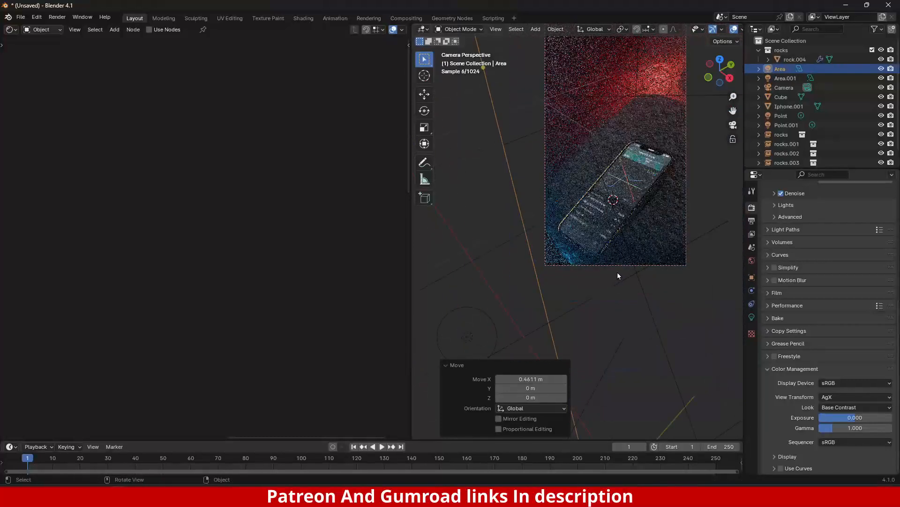
{"action": "middle_click_drag", "start_coordinate": [666, 178], "coordinate": [648, 251], "text": "shift"}
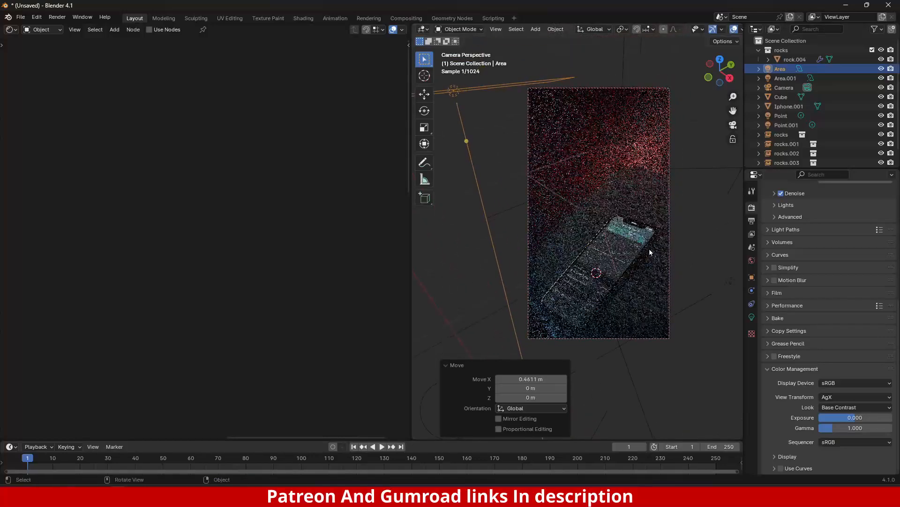
Step: Duplicate the scene camera in place and make the copy the active camera
{"action": "scroll", "coordinate": [797, 82], "scroll_direction": "down", "scroll_amount": 1}
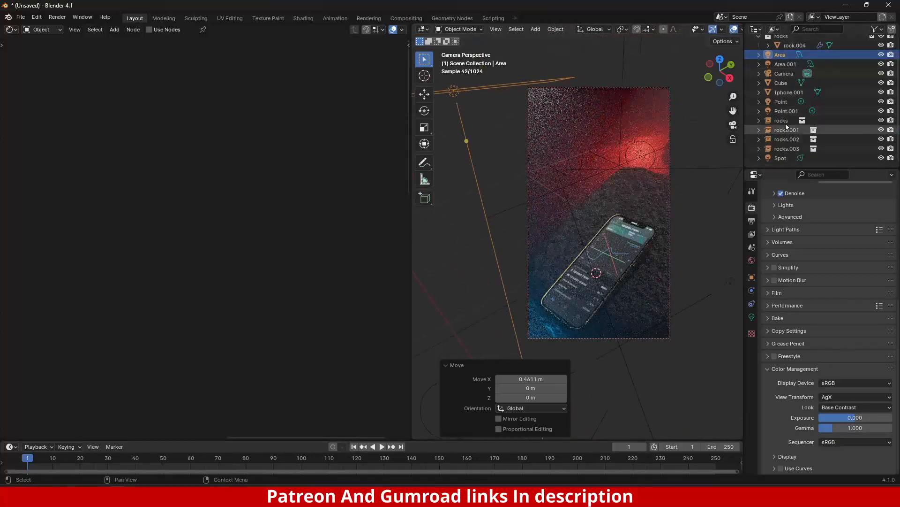
{"action": "left_click", "coordinate": [787, 71]}
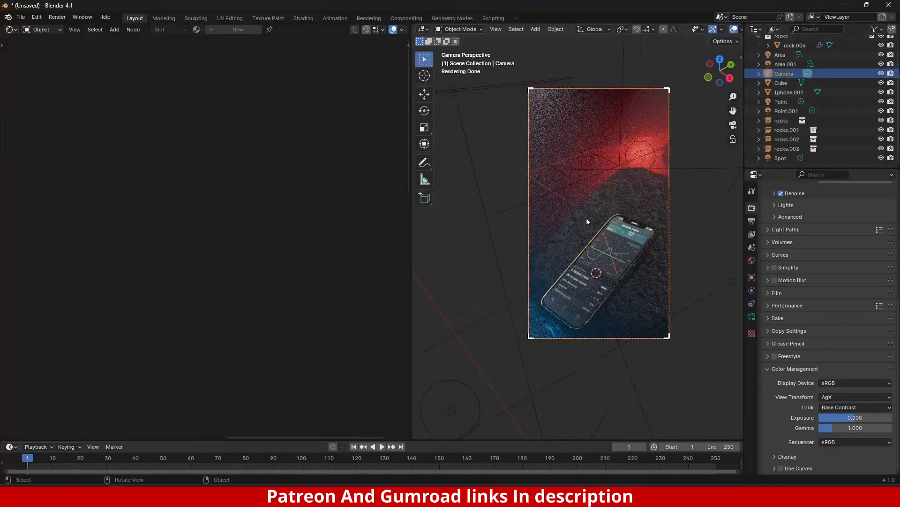
{"action": "key", "text": "shift+d"}
{"action": "right_click", "coordinate": [572, 212]}
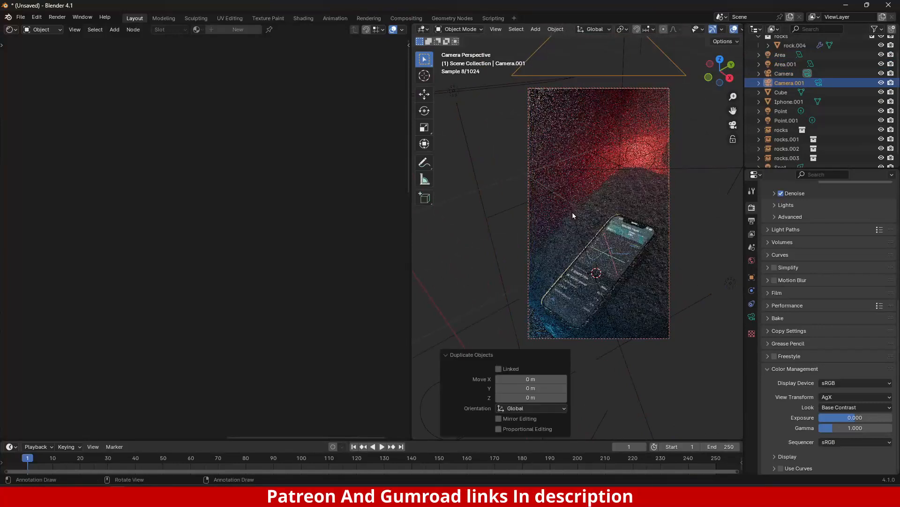
{"action": "left_click", "coordinate": [759, 83]}
{"action": "left_click", "coordinate": [792, 92]}
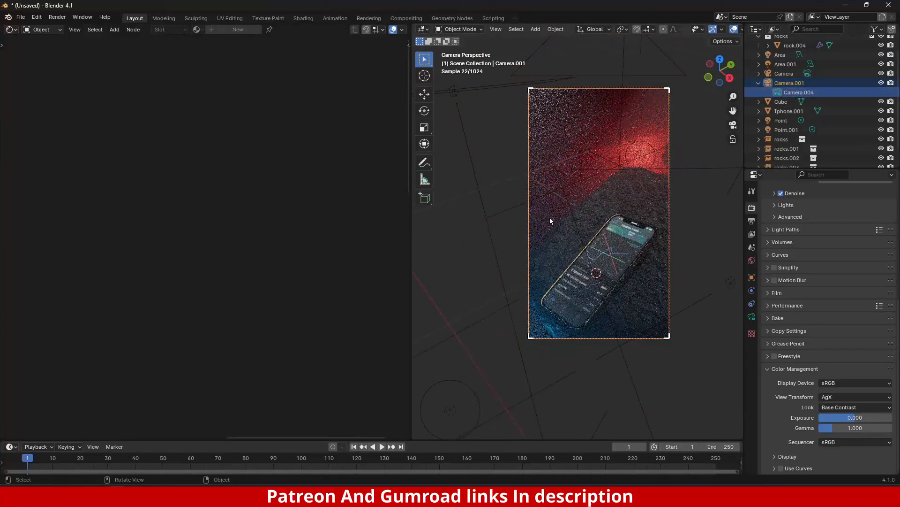
Step: Reframe the phone from a slightly different angle with the duplicate camera locked to the view, and release the lock
{"action": "key", "text": "n"}
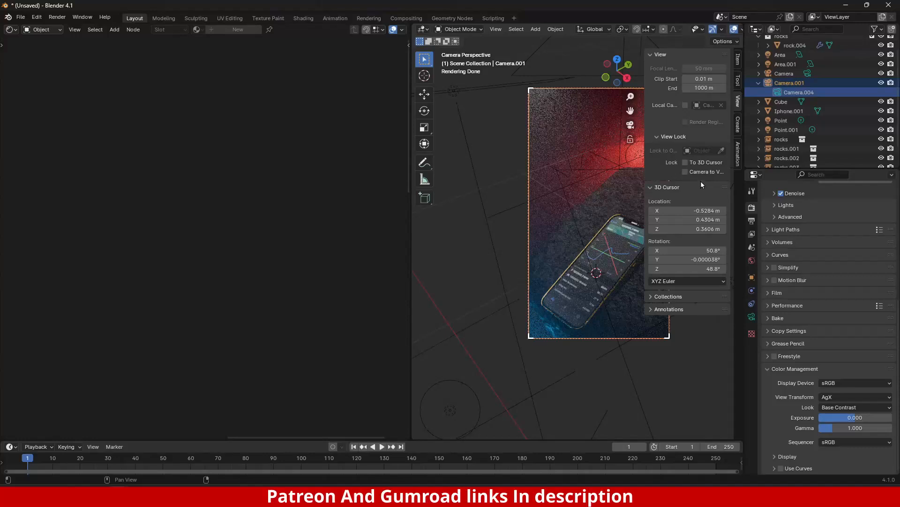
{"action": "middle_click_drag", "start_coordinate": [591, 256], "coordinate": [454, 291]}
{"action": "middle_click_drag", "start_coordinate": [535, 302], "coordinate": [607, 280]}
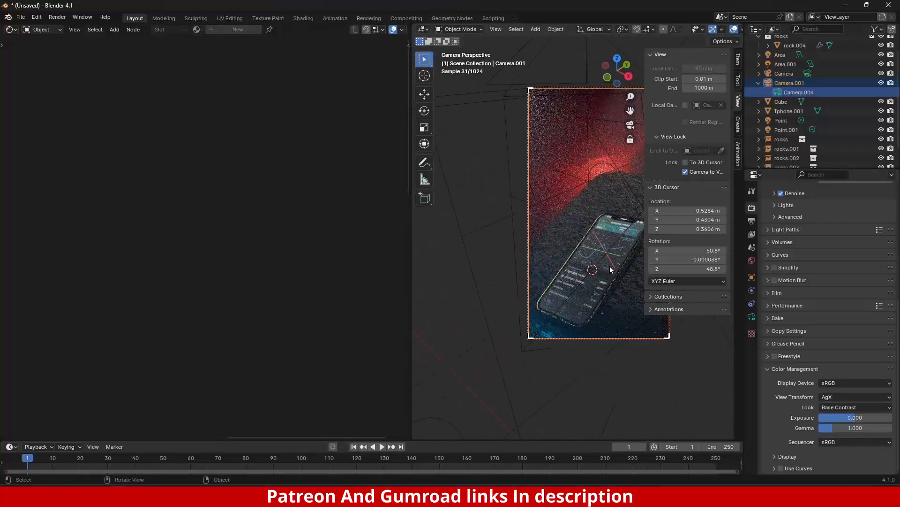
{"action": "key", "text": "n"}
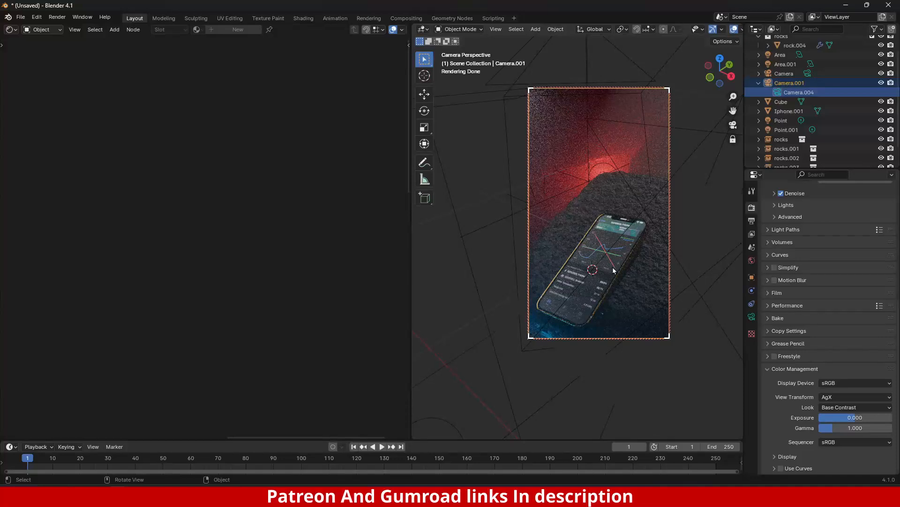
{"action": "key", "text": "n"}
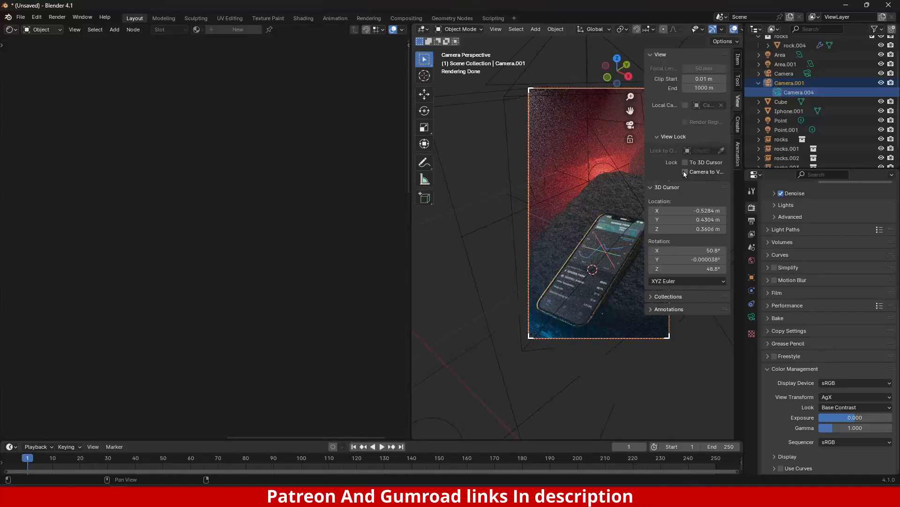
{"action": "key", "text": "n"}
Step: Compare the framing of the two cameras and make the original camera active again
{"action": "left_click", "coordinate": [782, 73]}
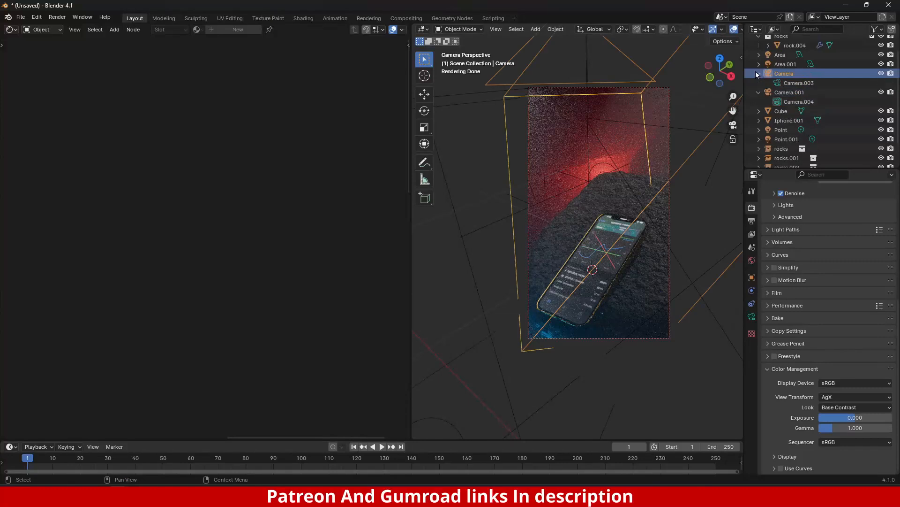
{"action": "left_click", "coordinate": [799, 83]}
{"action": "left_click", "coordinate": [802, 101]}
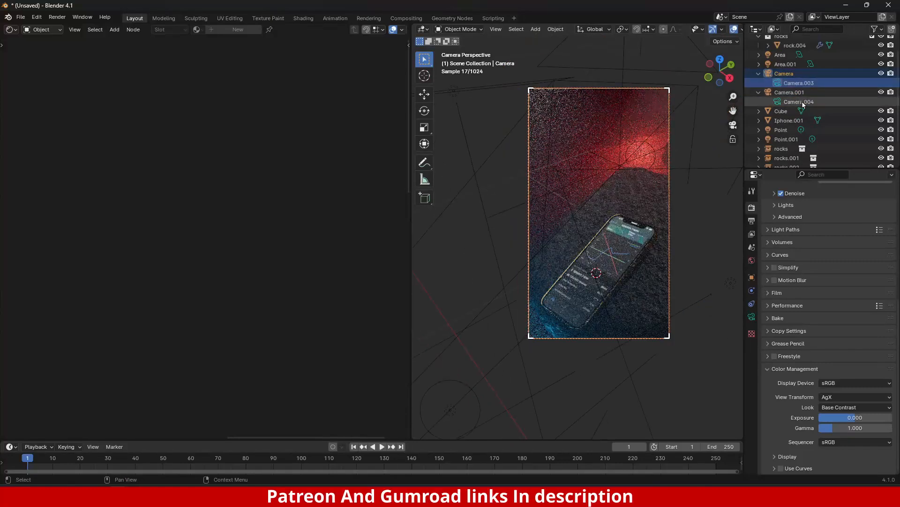
{"action": "left_click", "coordinate": [782, 74]}
{"action": "left_click", "coordinate": [799, 83]}
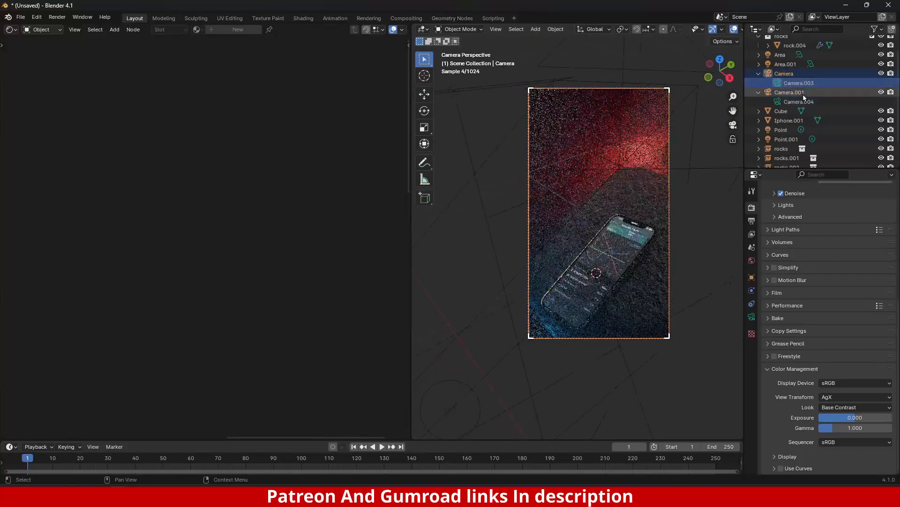
{"action": "scroll", "coordinate": [598, 257], "scroll_direction": "up", "scroll_amount": 2}
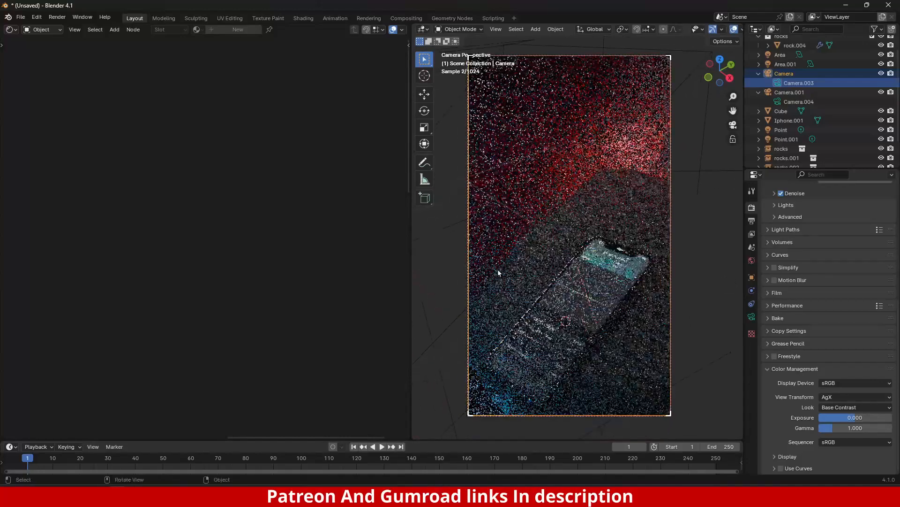
Step: Turn the shader node area into a Compositor with nodes enabled, and space the Render Layers and Composite nodes apart
{"action": "left_click", "coordinate": [11, 29]}
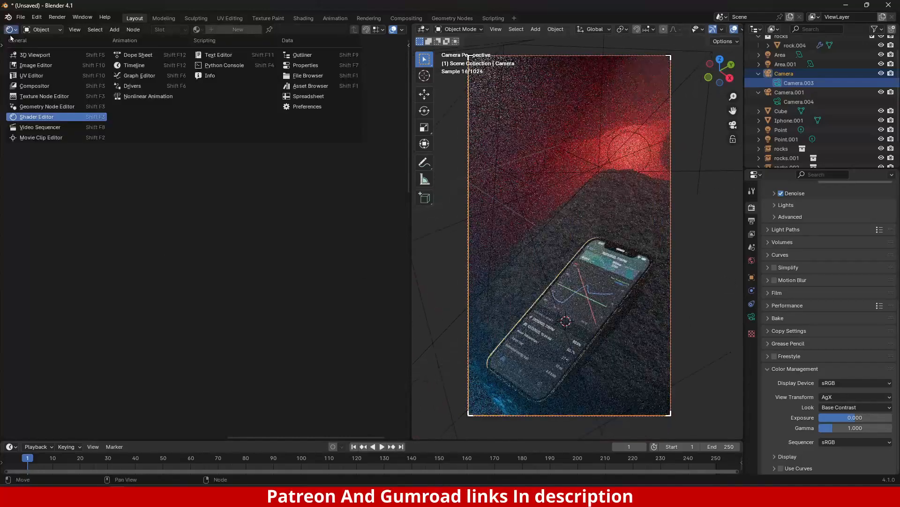
{"action": "left_click", "coordinate": [28, 86]}
{"action": "left_click", "coordinate": [112, 29]}
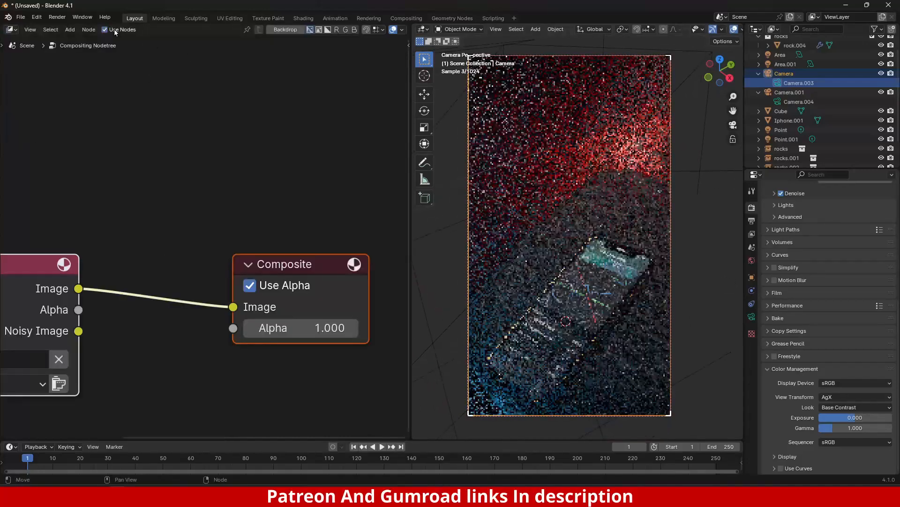
{"action": "left_click_drag", "start_coordinate": [154, 233], "coordinate": [12, 208]}
{"action": "scroll", "coordinate": [182, 183], "scroll_direction": "down", "scroll_amount": 12}
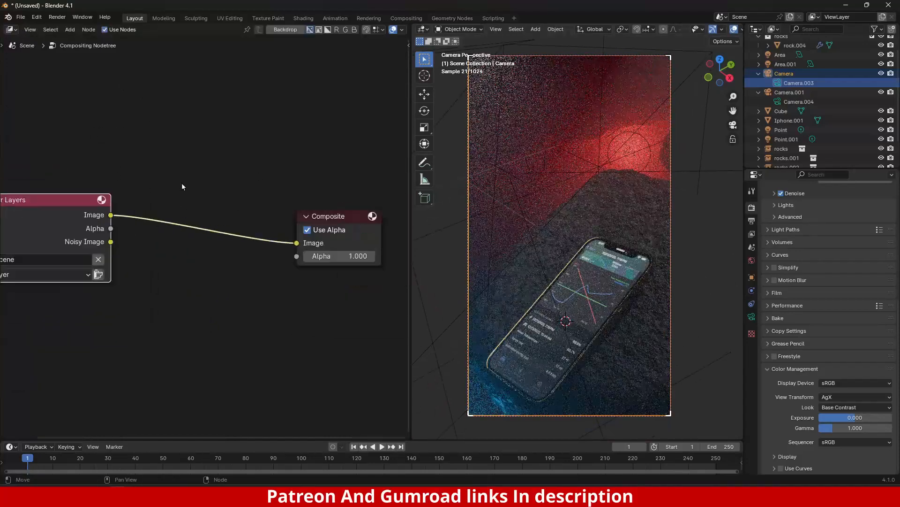
{"action": "middle_click_drag", "start_coordinate": [92, 164], "coordinate": [192, 194]}
{"action": "left_click_drag", "start_coordinate": [257, 286], "coordinate": [77, 288]}
Step: Insert a Color Balance node on the link between Render Layers and Composite
{"action": "key", "text": "shift+a"}
{"action": "left_click", "coordinate": [194, 173]}
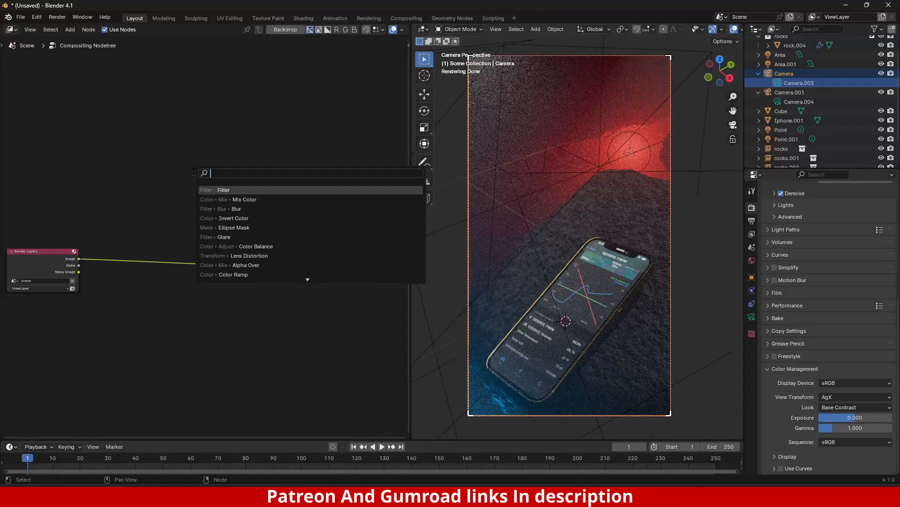
{"action": "type", "text": "colo"}
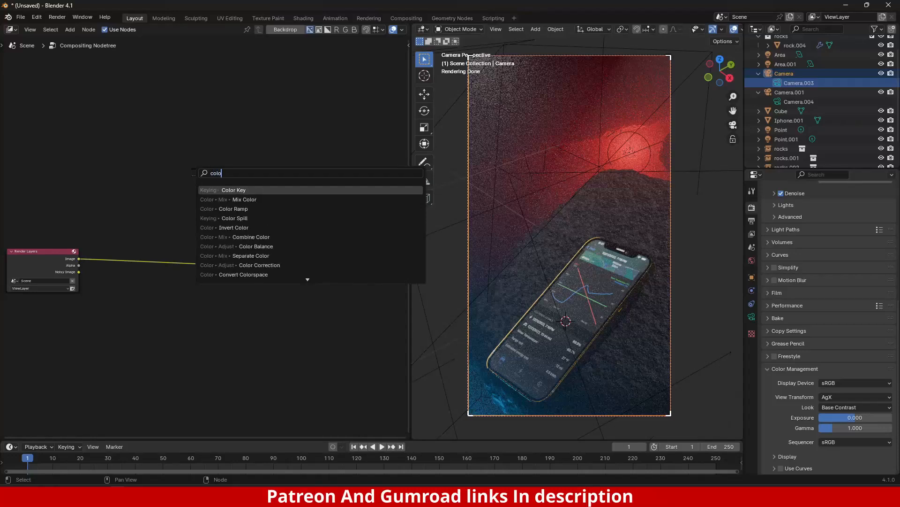
{"action": "type", "text": "r balancez"}
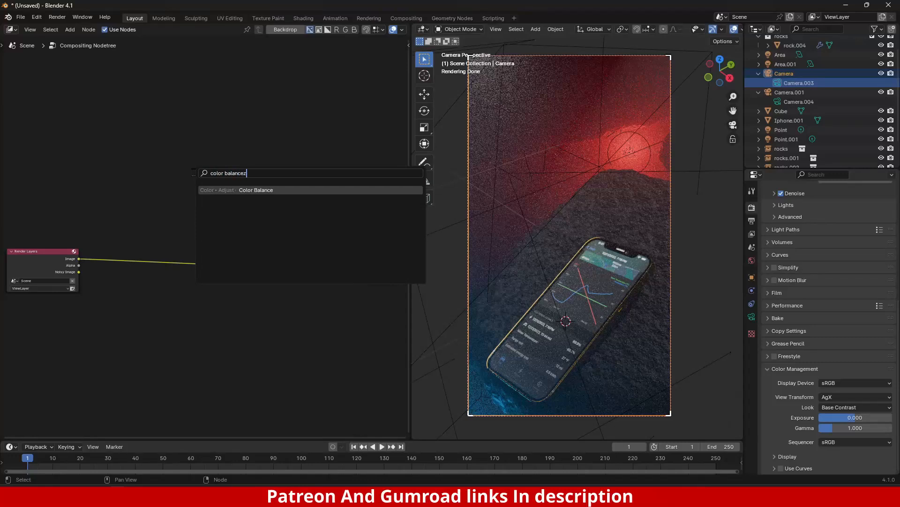
{"action": "key", "text": "Return"}
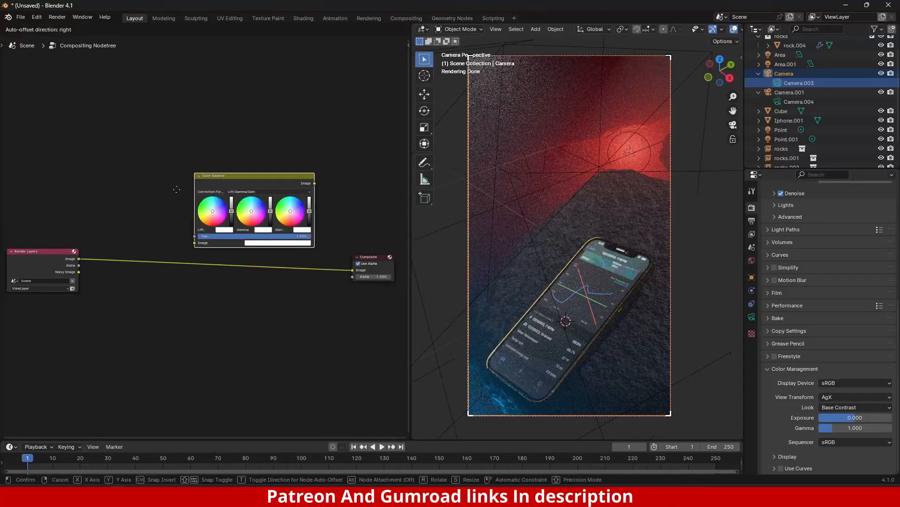
{"action": "left_click", "coordinate": [188, 228]}
Step: Insert a Lens Distortion node between the Render Layers and Color Balance nodes
{"action": "middle_click_drag", "start_coordinate": [128, 253], "coordinate": [233, 193]}
{"action": "key", "text": "shift+a"}
{"action": "left_click", "coordinate": [203, 154]}
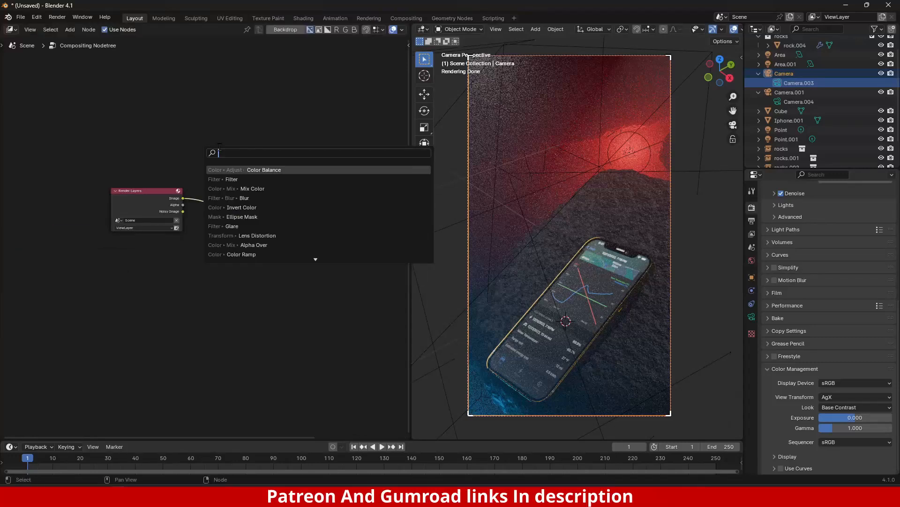
{"action": "type", "text": "lens"}
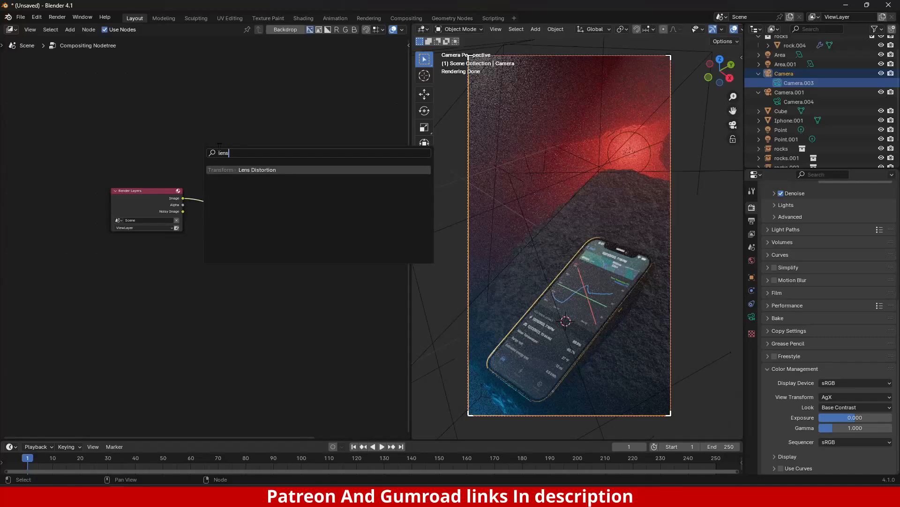
{"action": "key", "text": "Return"}
{"action": "left_click", "coordinate": [219, 172]}
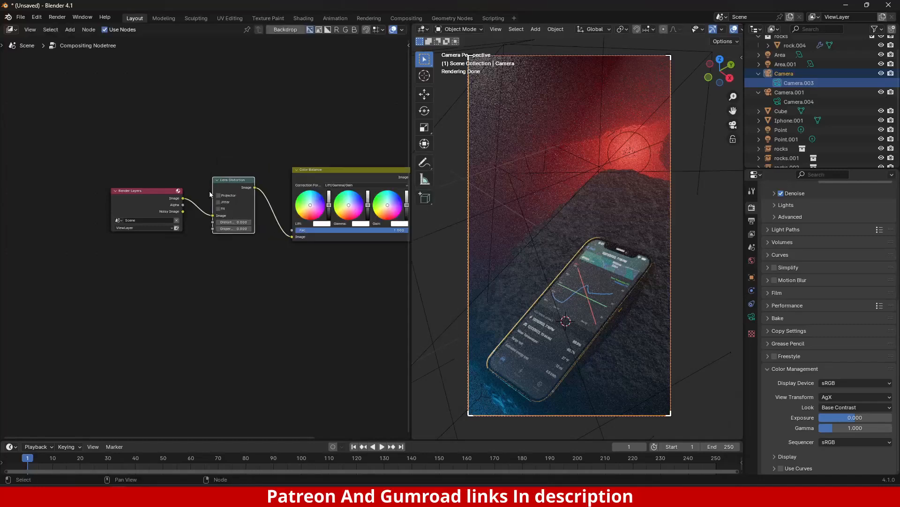
Step: Enable Fit on the Lens Distortion node and set its Distortion and Dispersion to 0.1
{"action": "scroll", "coordinate": [231, 183], "scroll_direction": "up", "scroll_amount": 2}
{"action": "left_click", "coordinate": [240, 195]}
{"action": "left_click", "coordinate": [254, 224]}
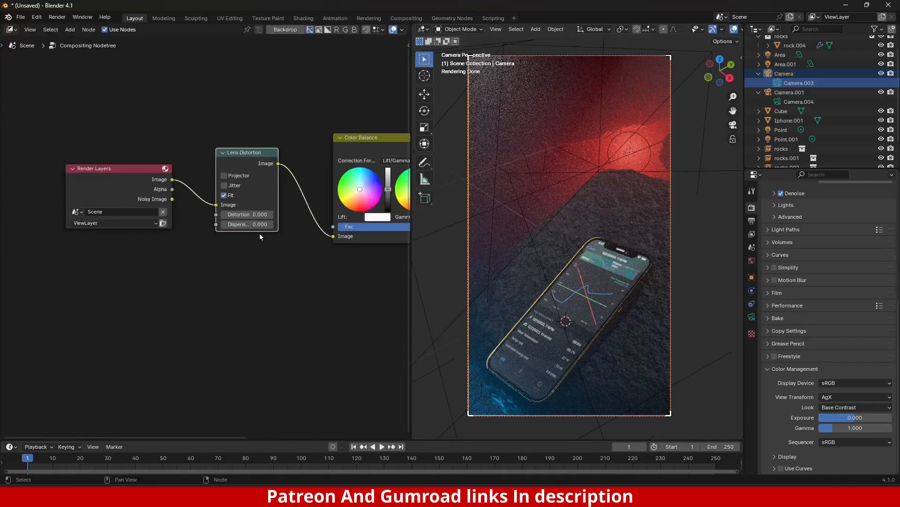
{"action": "double_click", "coordinate": [253, 214]}
{"action": "type", "text": "."}
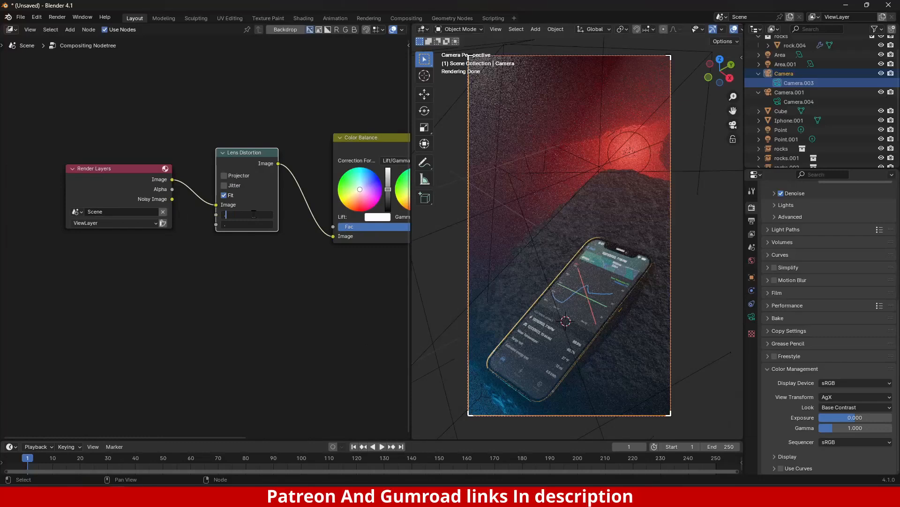
{"action": "type", "text": "1"}
{"action": "key", "text": "Return"}
Step: Set the rendered viewport's compositor preview to Always
{"action": "scroll", "coordinate": [347, 277], "scroll_direction": "up", "scroll_amount": 1}
{"action": "middle_click_drag", "start_coordinate": [347, 277], "coordinate": [246, 306]}
{"action": "scroll", "coordinate": [737, 35], "scroll_direction": "down", "scroll_amount": 3}
{"action": "left_click", "coordinate": [724, 29]}
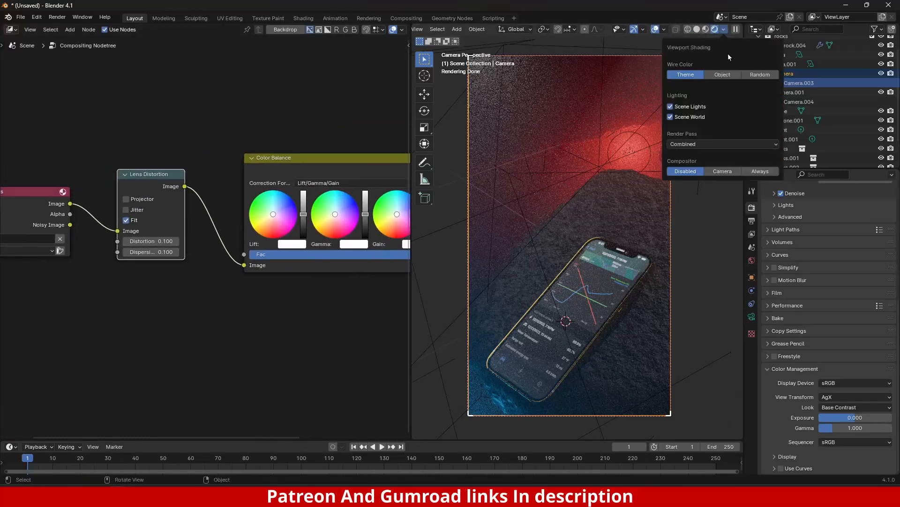
{"action": "left_click", "coordinate": [765, 173]}
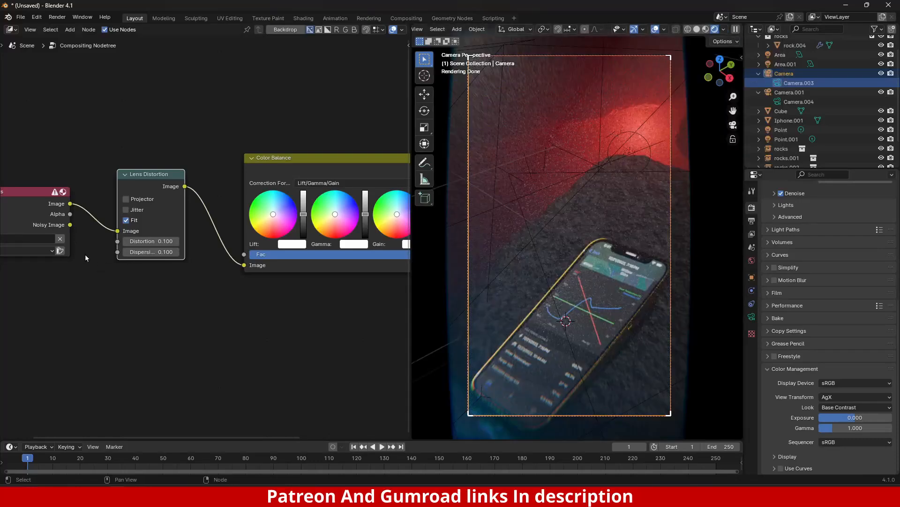
Step: Reduce both Distortion and Dispersion on the Lens Distortion node to 0.01
{"action": "middle_click_drag", "start_coordinate": [85, 257], "coordinate": [161, 261]}
{"action": "left_click", "coordinate": [226, 244]}
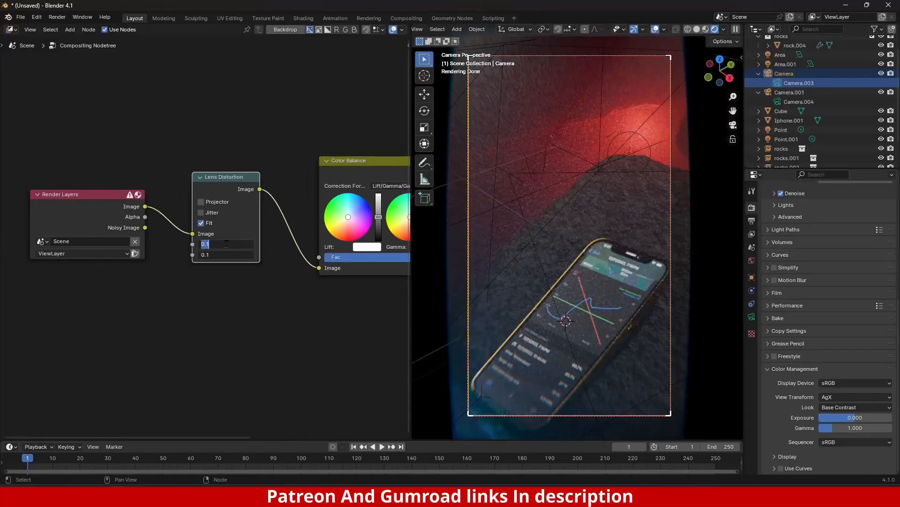
{"action": "type", "text": ".01"}
{"action": "key", "text": "Return"}
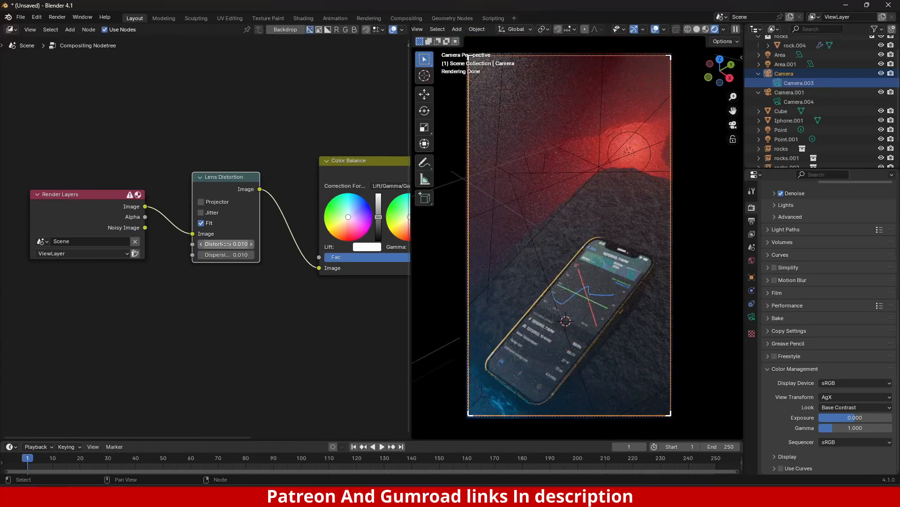
Step: Fine-tune the Gamma and Gain colors on the Color Balance node with slight shifts on their color wheels
{"action": "scroll", "coordinate": [272, 219], "scroll_direction": "up", "scroll_amount": 3}
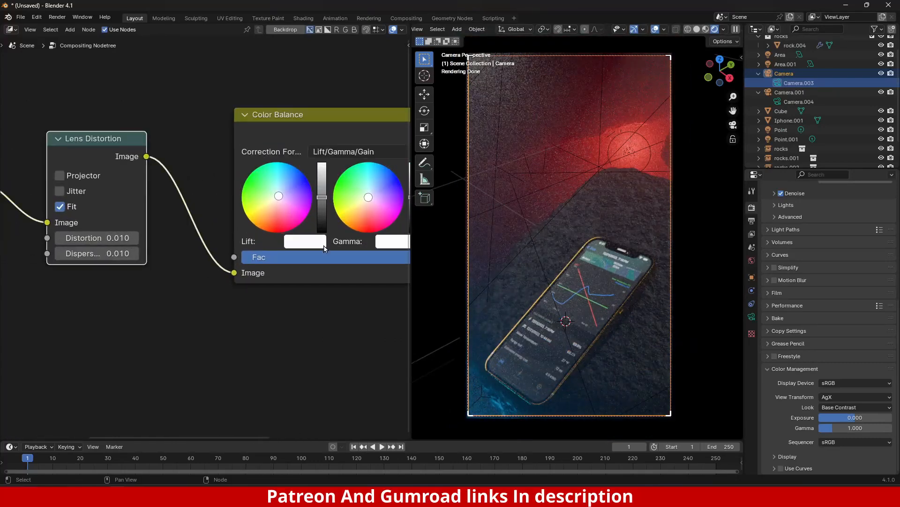
{"action": "middle_click_drag", "start_coordinate": [311, 250], "coordinate": [256, 289]}
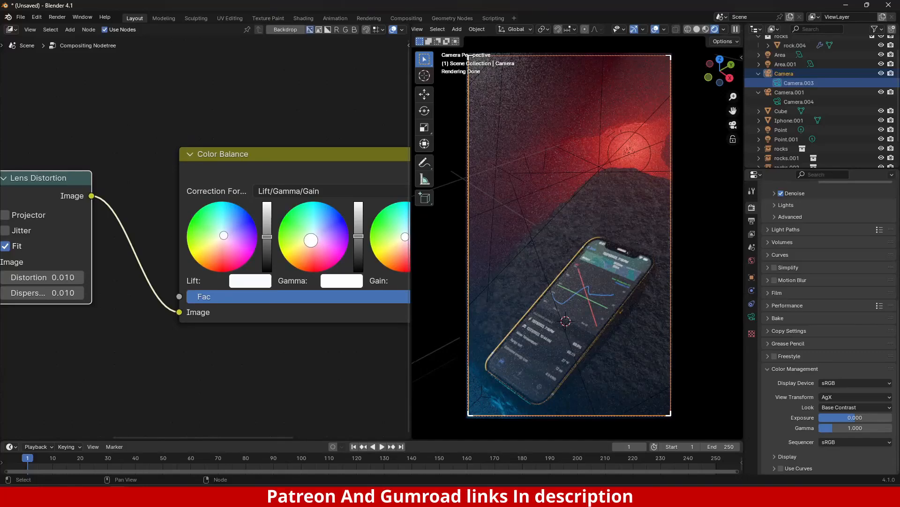
{"action": "middle_click_drag", "start_coordinate": [395, 245], "coordinate": [353, 265]}
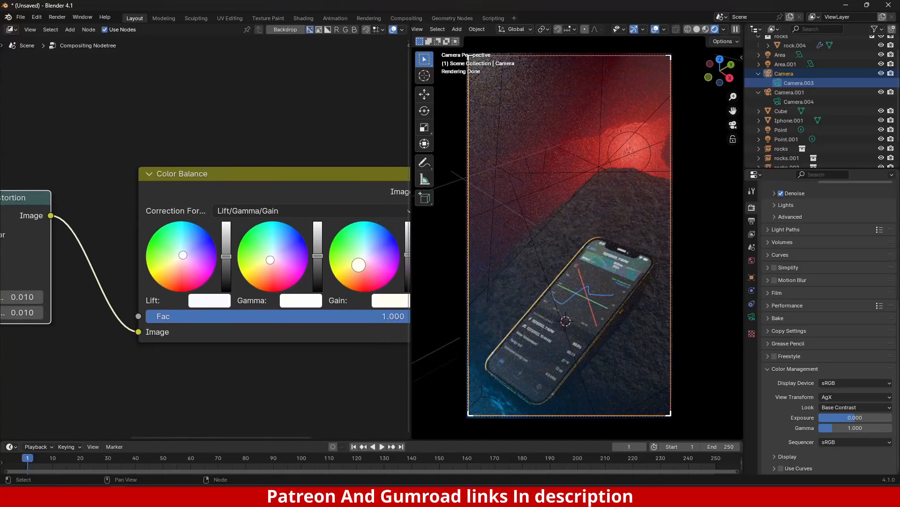
{"action": "left_click_drag", "start_coordinate": [358, 265], "coordinate": [368, 260]}
Step: Move the Composite node farther from the Color Balance node to make room for more nodes
{"action": "scroll", "coordinate": [226, 291], "scroll_direction": "down", "scroll_amount": 4}
{"action": "middle_click_drag", "start_coordinate": [334, 218], "coordinate": [235, 258]}
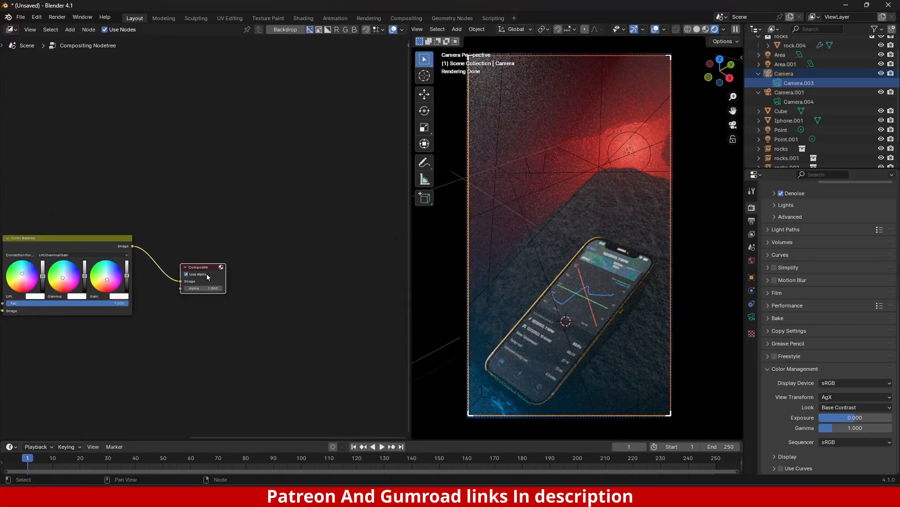
{"action": "left_click_drag", "start_coordinate": [206, 277], "coordinate": [338, 266]}
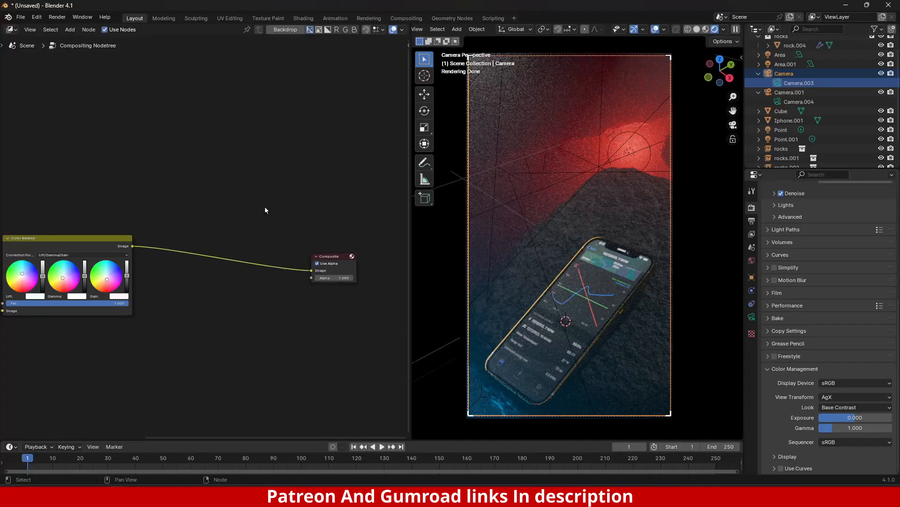
Step: Add an Ellipse Mask node and place it unconnected below the Color Balance node
{"action": "middle_click_drag", "start_coordinate": [266, 224], "coordinate": [305, 244]}
{"action": "scroll", "coordinate": [305, 244], "scroll_direction": "up", "scroll_amount": 3}
{"action": "middle_click_drag", "start_coordinate": [314, 281], "coordinate": [298, 207]}
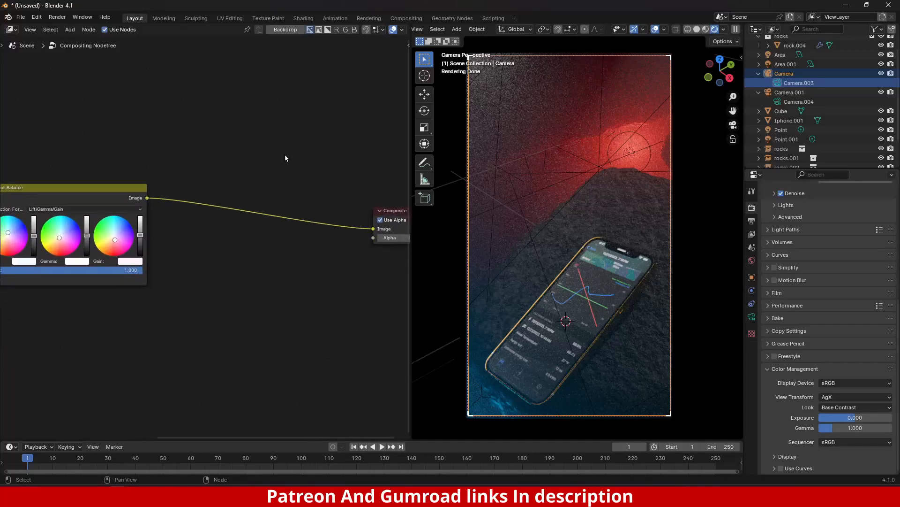
{"action": "key", "text": "shift+a"}
{"action": "left_click", "coordinate": [283, 149]}
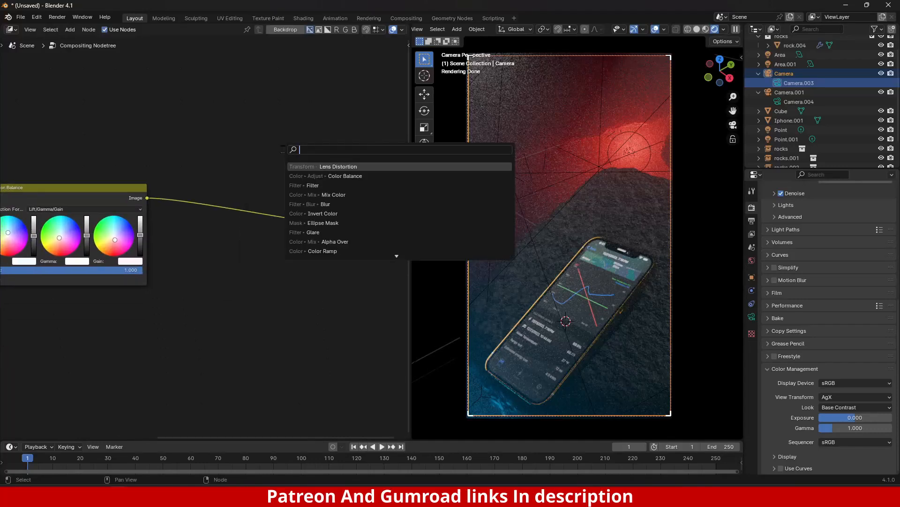
{"action": "type", "text": "elipse"}
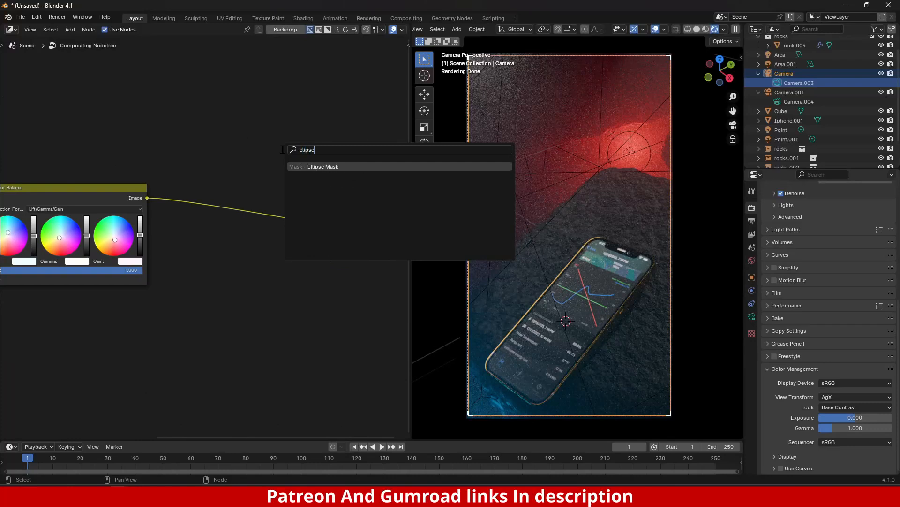
{"action": "left_click", "coordinate": [364, 167]}
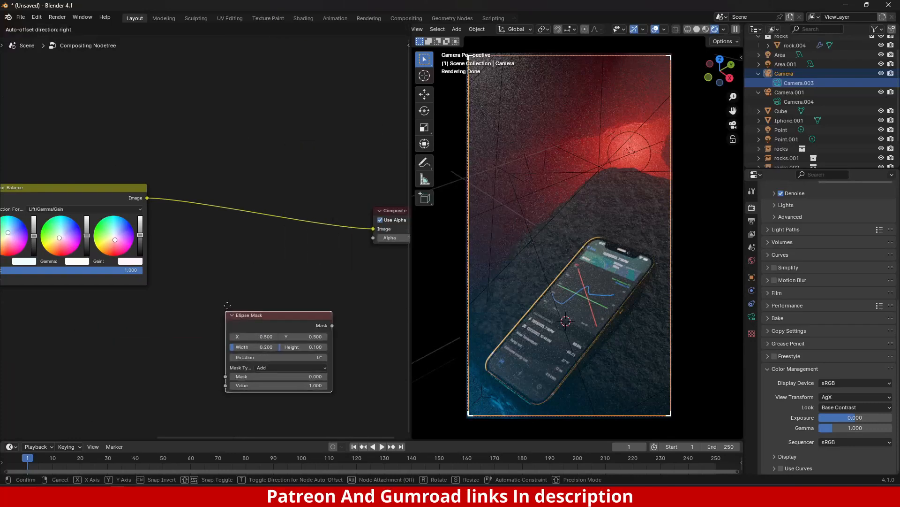
{"action": "key", "text": "x"}
{"action": "left_click", "coordinate": [243, 248]}
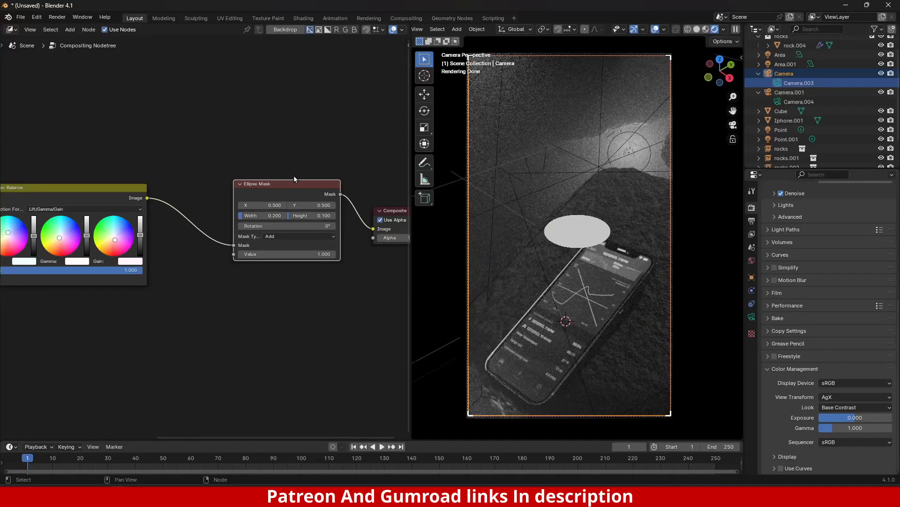
{"action": "left_click_drag", "start_coordinate": [291, 192], "coordinate": [202, 331], "text": "alt"}
{"action": "middle_click_drag", "start_coordinate": [252, 303], "coordinate": [317, 213]}
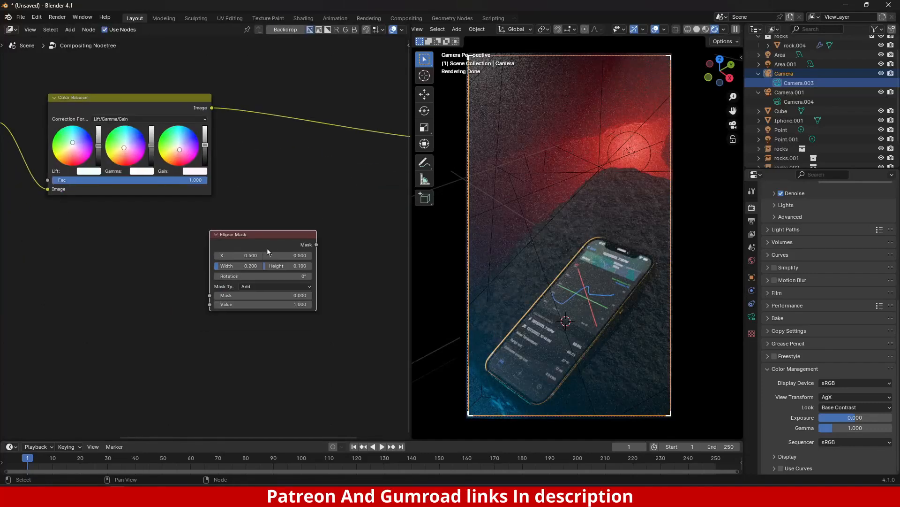
{"action": "left_click_drag", "start_coordinate": [267, 248], "coordinate": [141, 322]}
Step: Add an Invert Color node beside the Ellipse Mask, followed by a Blur node
{"action": "key", "text": "shift+a"}
{"action": "type", "text": "invert"}
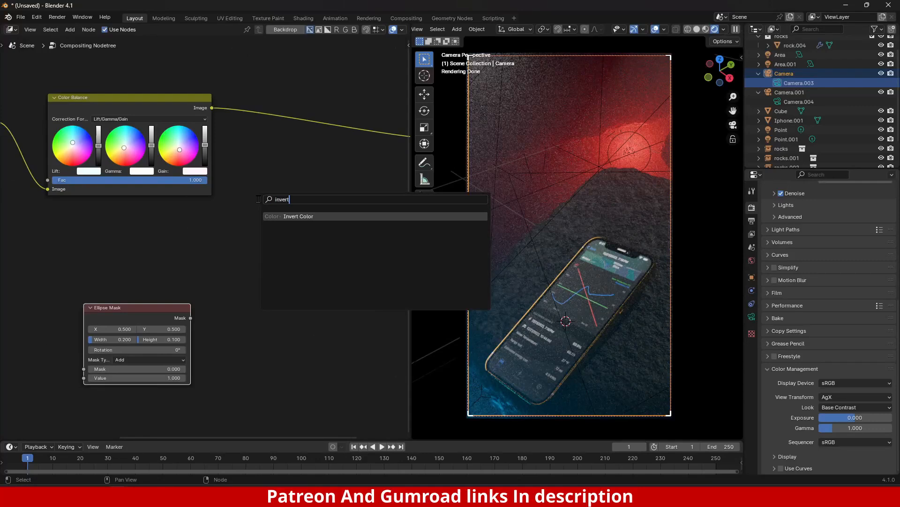
{"action": "key", "text": "Return"}
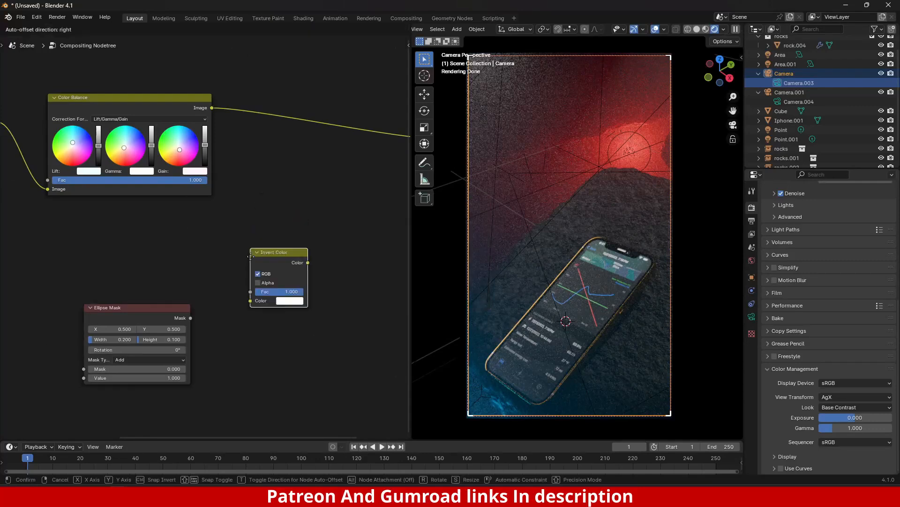
{"action": "left_click", "coordinate": [239, 296]}
{"action": "key", "text": "shift+a"}
{"action": "type", "text": "blur"}
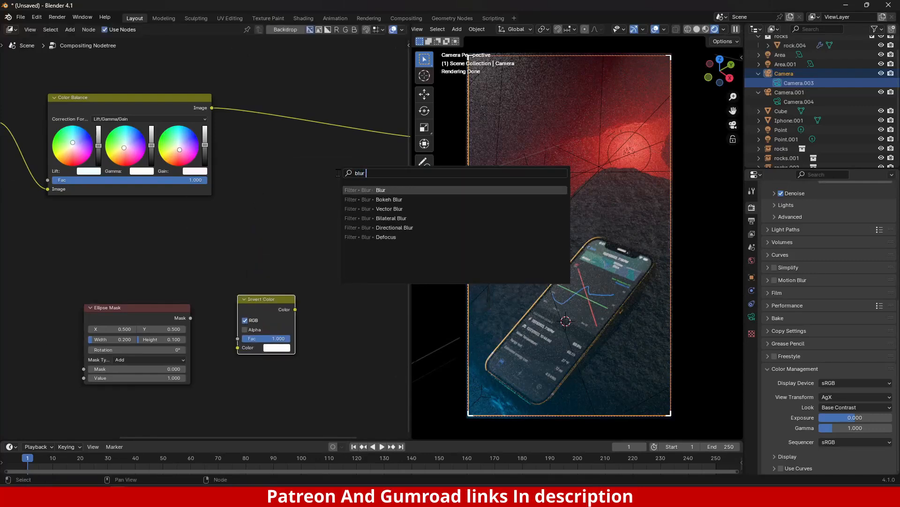
{"action": "key", "text": "Return"}
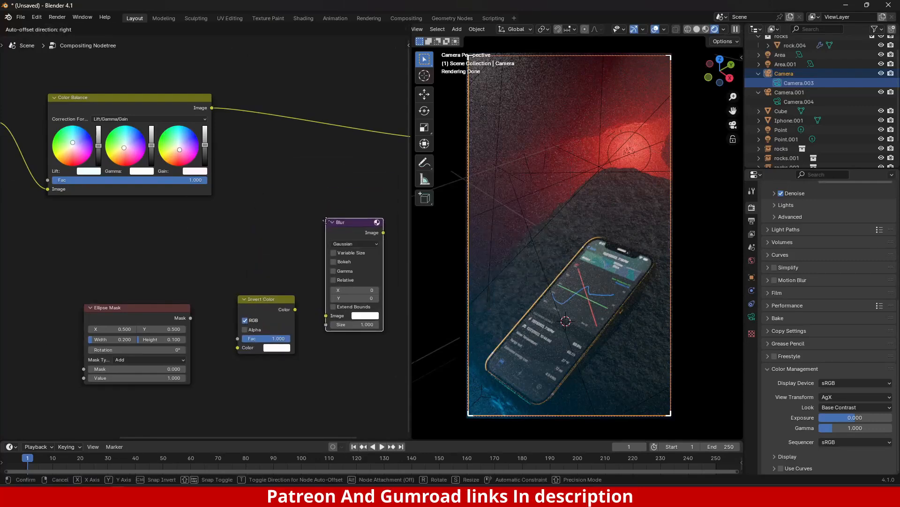
{"action": "left_click", "coordinate": [320, 245]}
Step: Insert a Mix Color node between the Color Balance and Composite nodes
{"action": "scroll", "coordinate": [320, 246], "scroll_direction": "down", "scroll_amount": 3}
{"action": "middle_click_drag", "start_coordinate": [329, 232], "coordinate": [282, 266]}
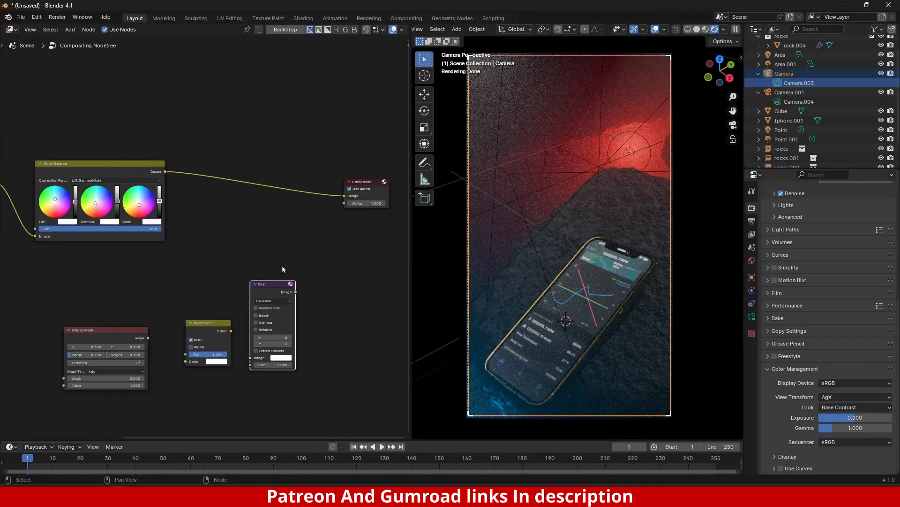
{"action": "key", "text": "shift+a"}
{"action": "left_click", "coordinate": [311, 138]}
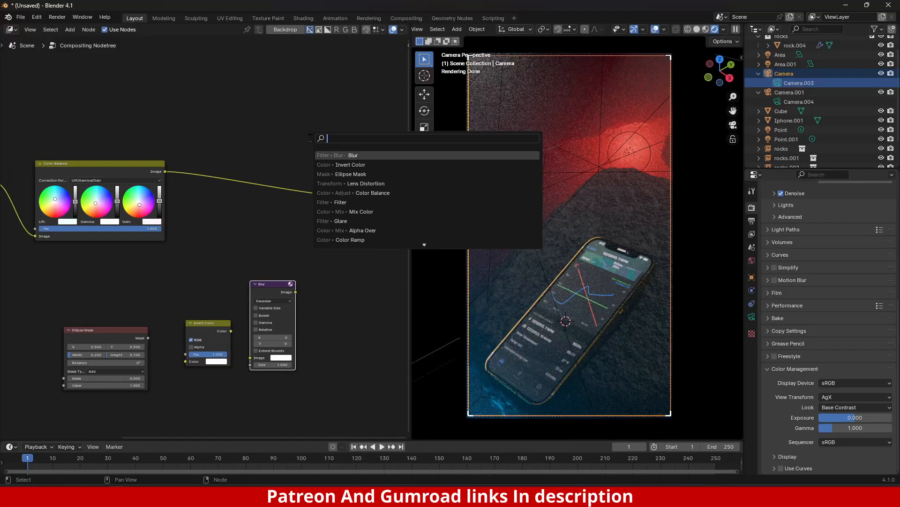
{"action": "type", "text": "mix"}
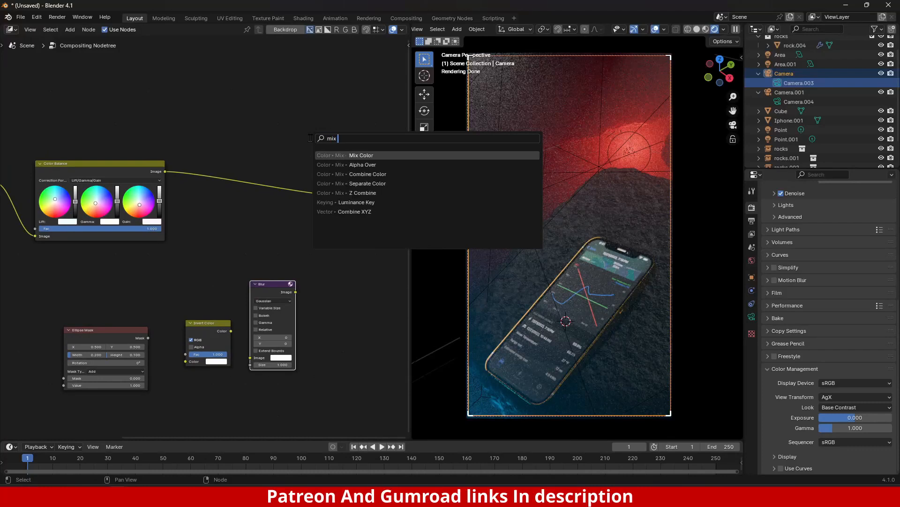
{"action": "key", "text": "Return"}
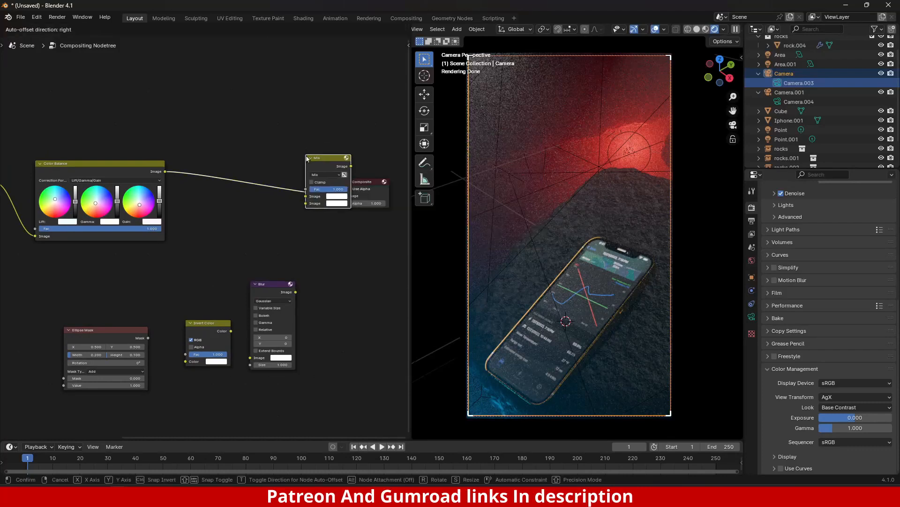
{"action": "left_click", "coordinate": [297, 172]}
Step: Set the Mix node's second Image color to black
{"action": "scroll", "coordinate": [318, 245], "scroll_direction": "up", "scroll_amount": 2}
{"action": "middle_click_drag", "start_coordinate": [332, 218], "coordinate": [337, 250]}
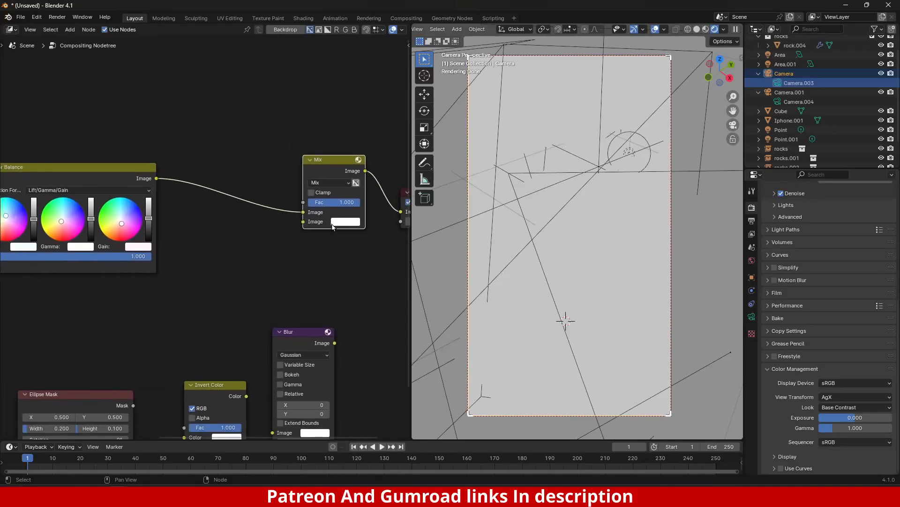
{"action": "left_click", "coordinate": [343, 221]}
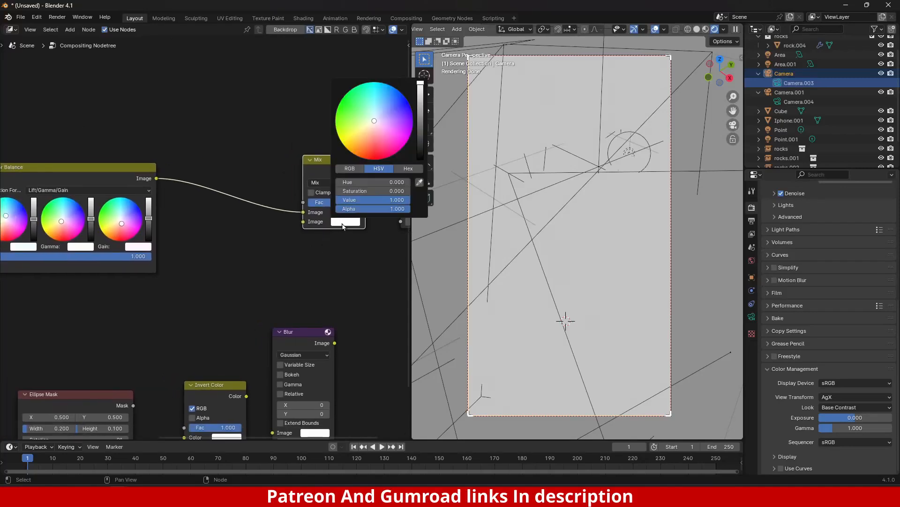
{"action": "left_click_drag", "start_coordinate": [416, 134], "coordinate": [419, 159]}
Step: Connect the Ellipse Mask through Invert Color and Blur into the Mix node's Fac input
{"action": "middle_click_drag", "start_coordinate": [280, 365], "coordinate": [294, 225]}
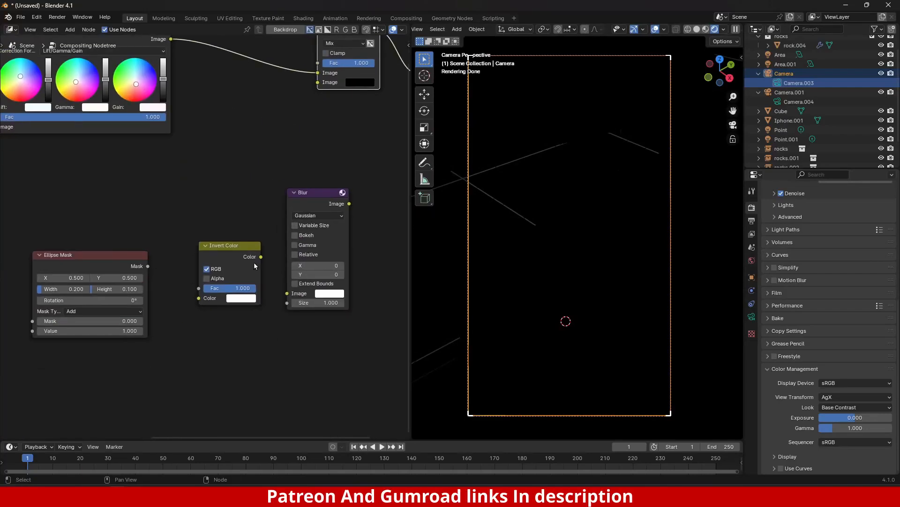
{"action": "left_click_drag", "start_coordinate": [261, 257], "coordinate": [264, 261]}
{"action": "left_click_drag", "start_coordinate": [289, 294], "coordinate": [287, 293]}
{"action": "left_click_drag", "start_coordinate": [148, 266], "coordinate": [150, 270]}
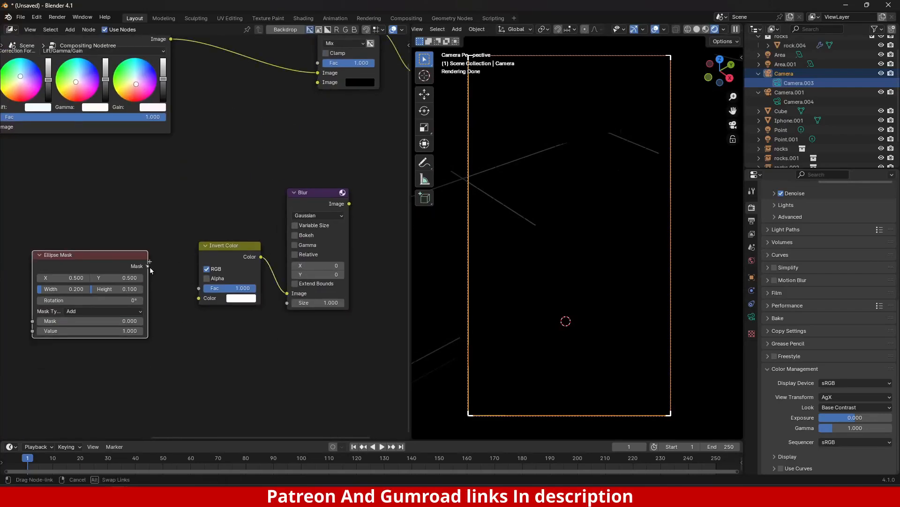
{"action": "left_click_drag", "start_coordinate": [203, 298], "coordinate": [200, 298]}
{"action": "middle_click_drag", "start_coordinate": [202, 301], "coordinate": [173, 359]}
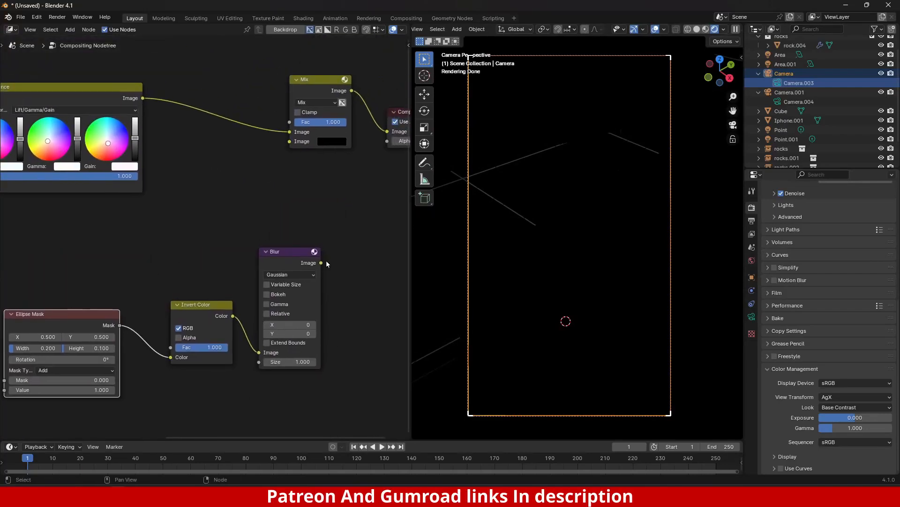
{"action": "left_click_drag", "start_coordinate": [322, 263], "coordinate": [290, 123]}
Step: Set both the X and Y size of the Blur node to 300
{"action": "middle_click_drag", "start_coordinate": [321, 317], "coordinate": [291, 258]}
{"action": "scroll", "coordinate": [292, 258], "scroll_direction": "up", "scroll_amount": 7}
{"action": "middle_click_drag", "start_coordinate": [132, 288], "coordinate": [241, 279]}
{"action": "middle_click_drag", "start_coordinate": [392, 255], "coordinate": [309, 284]}
{"action": "left_click_drag", "start_coordinate": [369, 249], "coordinate": [369, 266]}
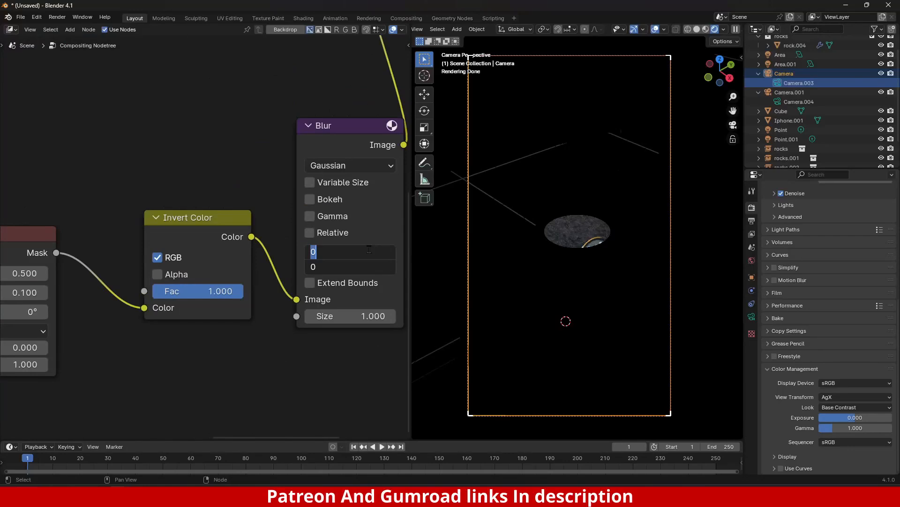
{"action": "type", "text": "300"}
{"action": "key", "text": "Return"}
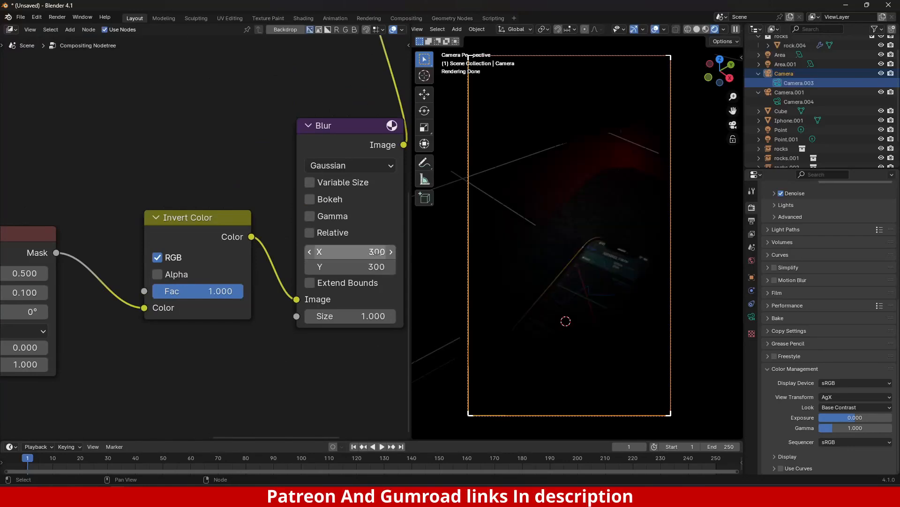
Step: Enlarge the Ellipse Mask to a Width of 0.533 and a Height of 0.945
{"action": "middle_click_drag", "start_coordinate": [184, 304], "coordinate": [323, 275]}
{"action": "left_click_drag", "start_coordinate": [154, 268], "coordinate": [167, 268], "text": "shift"}
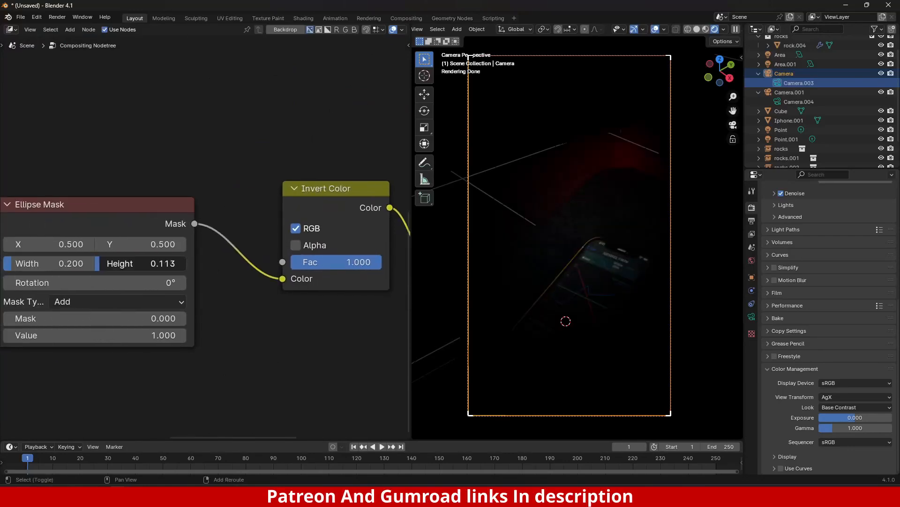
{"action": "left_click_drag", "start_coordinate": [101, 263], "coordinate": [139, 266], "text": "shift"}
{"action": "left_click_drag", "start_coordinate": [52, 263], "coordinate": [82, 264], "text": "shift"}
{"action": "scroll", "coordinate": [578, 261], "scroll_direction": "down", "scroll_amount": 1}
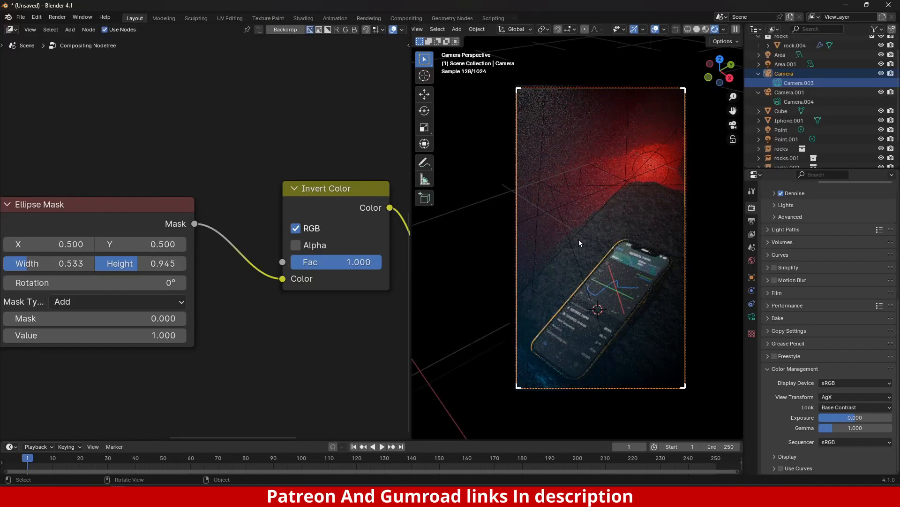
Step: Start a test render of the camera view and close the render window
{"action": "key", "text": "F12"}
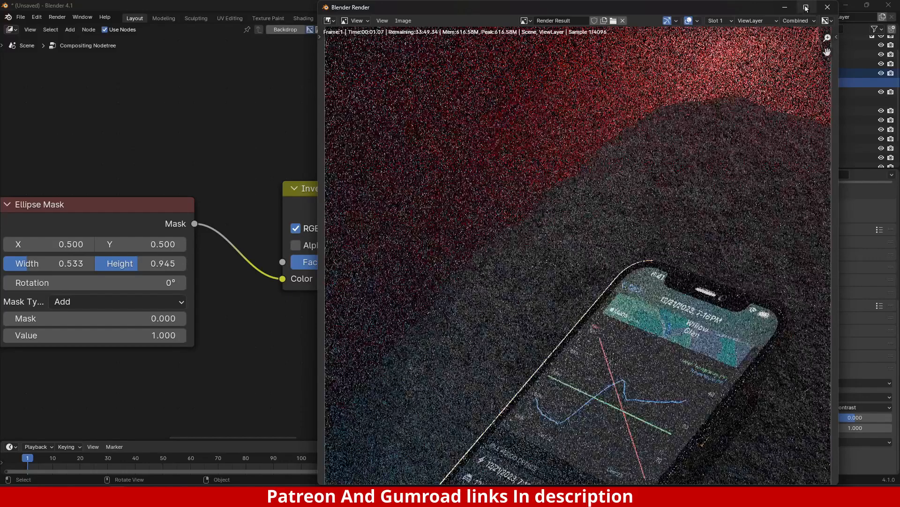
{"action": "left_click_drag", "start_coordinate": [747, 7], "coordinate": [691, 12]}
{"action": "scroll", "coordinate": [573, 256], "scroll_direction": "down", "scroll_amount": 5}
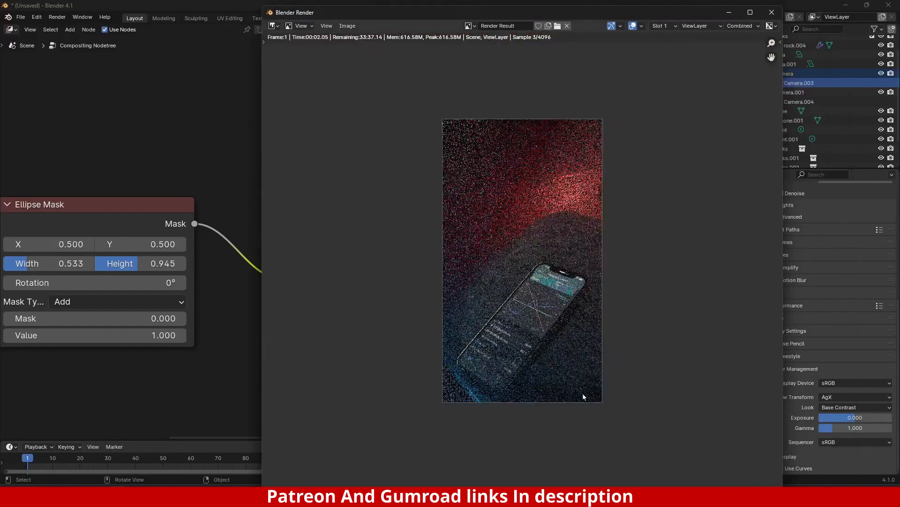
{"action": "left_click", "coordinate": [772, 13]}
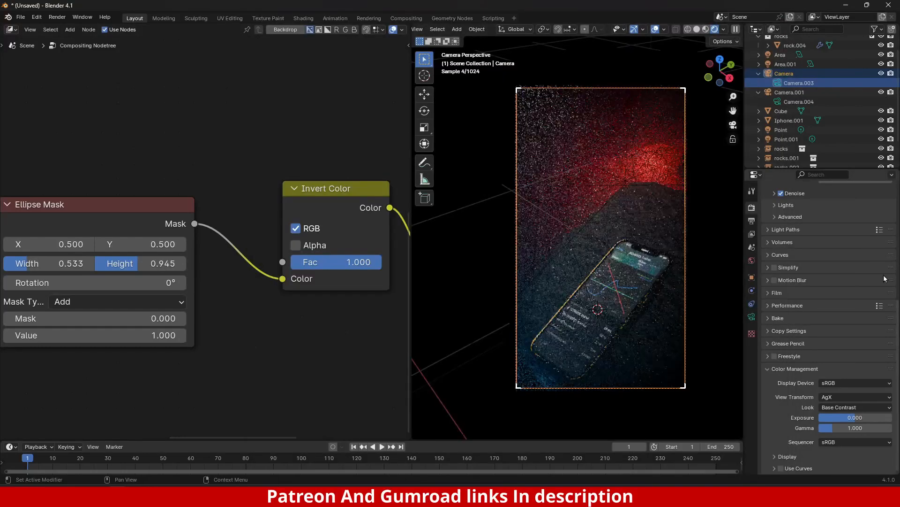
Step: Set the render Max Samples to 10 and render the camera view again
{"action": "scroll", "coordinate": [833, 252], "scroll_direction": "up", "scroll_amount": 10}
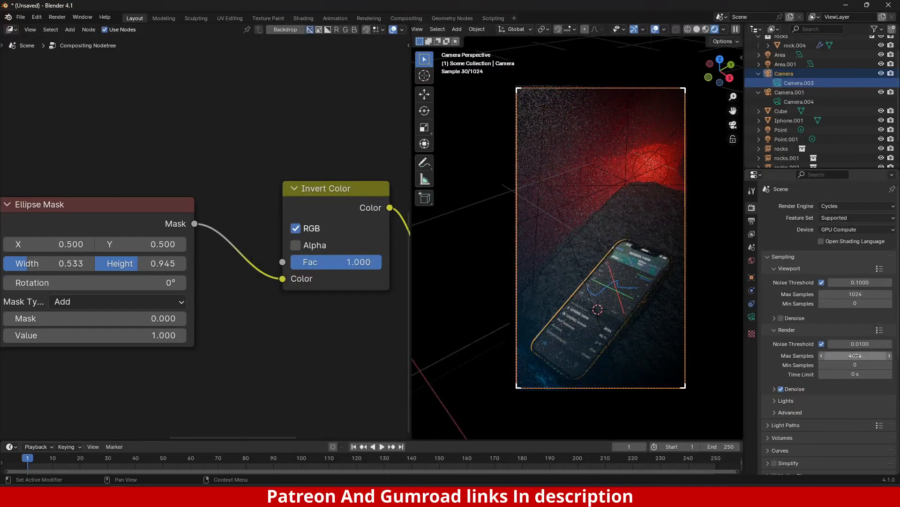
{"action": "double_click", "coordinate": [860, 353]}
{"action": "type", "text": "10"}
{"action": "key", "text": "Return"}
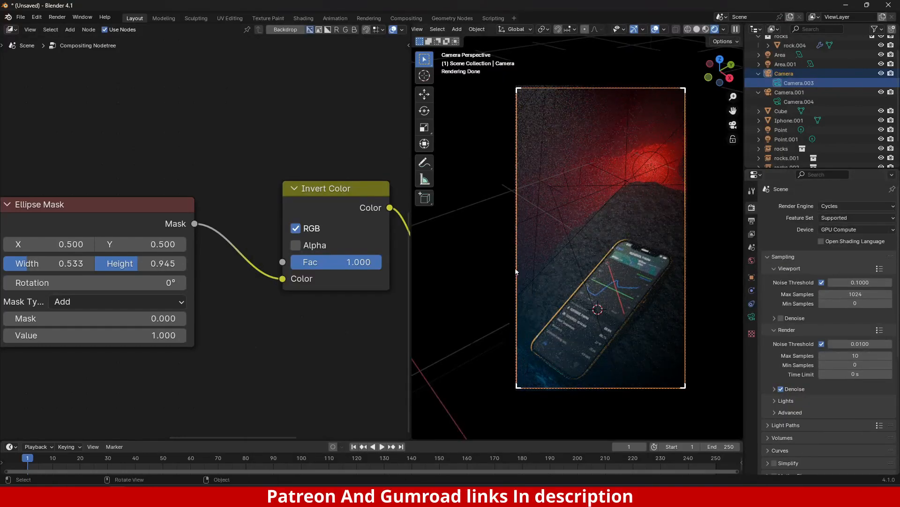
{"action": "key", "text": "F12"}
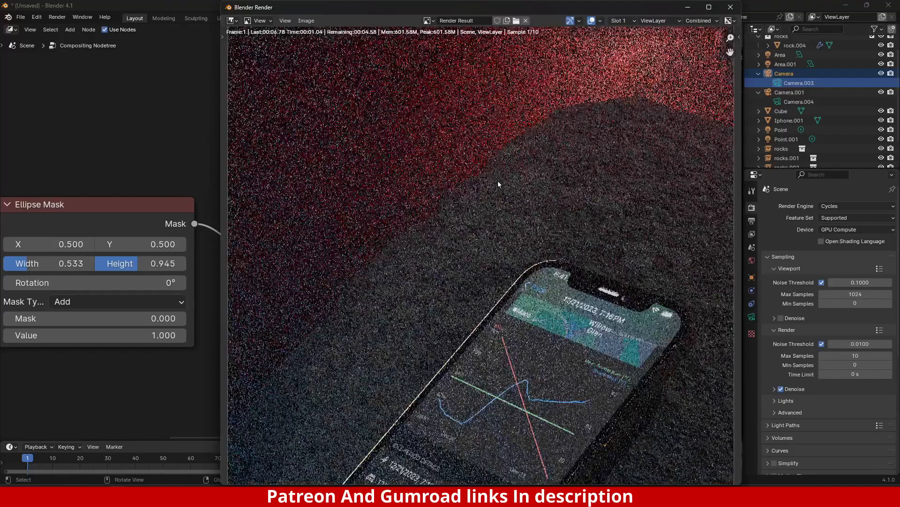
{"action": "scroll", "coordinate": [495, 244], "scroll_direction": "down", "scroll_amount": 4}
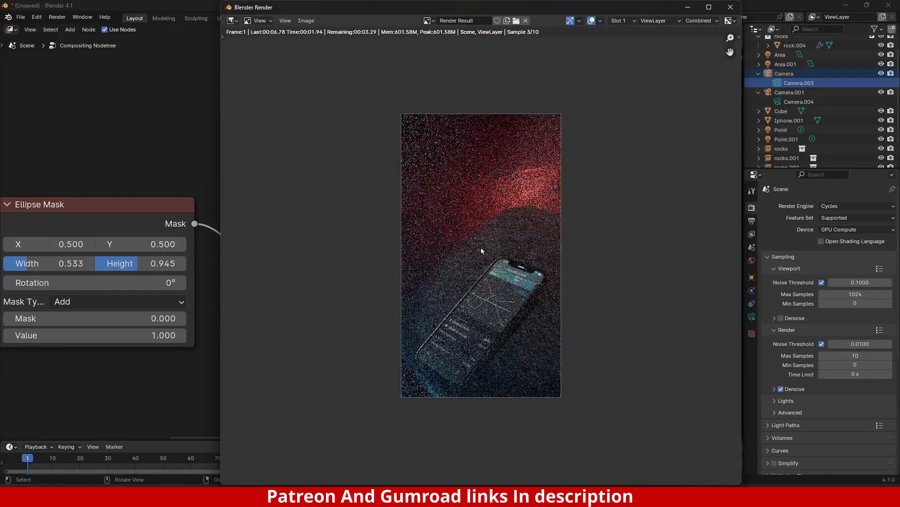
Step: Switch the 3D viewport to Solid shading and arrange the render window side by side with the main window
{"action": "scroll", "coordinate": [481, 244], "scroll_direction": "up", "scroll_amount": 3}
{"action": "scroll", "coordinate": [486, 211], "scroll_direction": "down", "scroll_amount": 2}
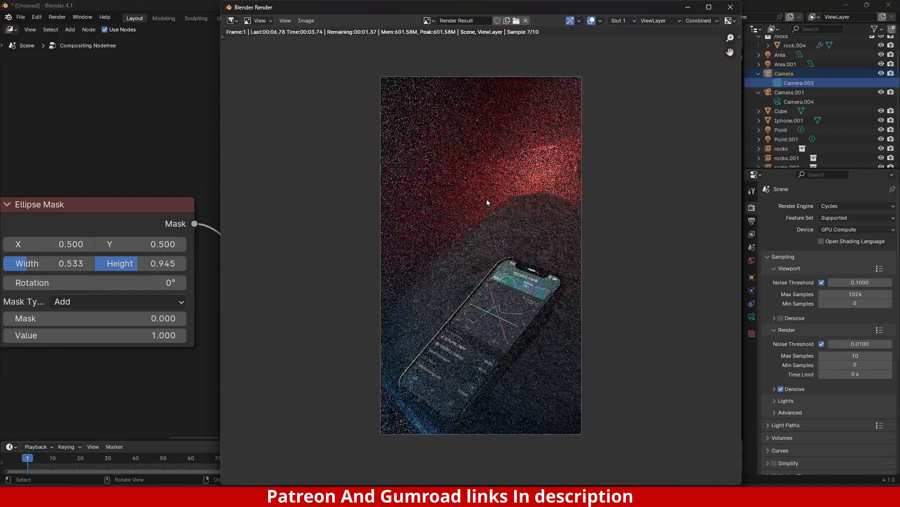
{"action": "left_click", "coordinate": [690, 6]}
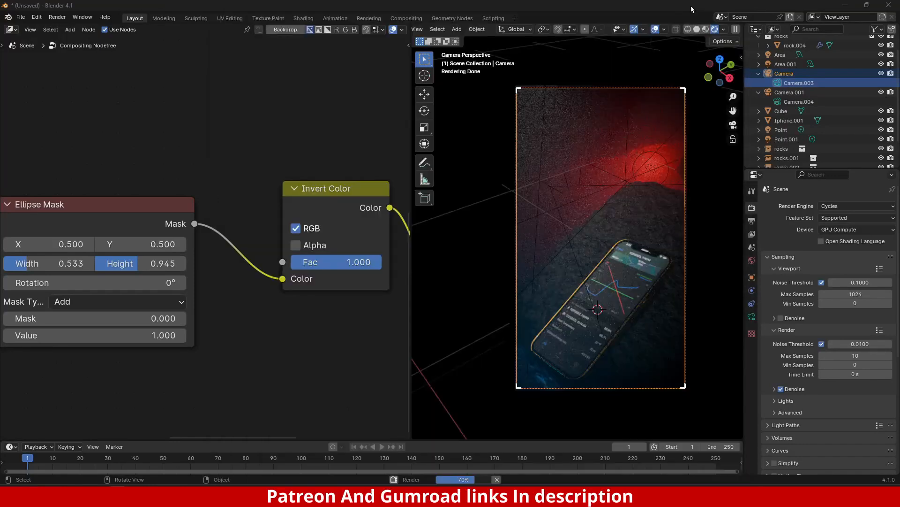
{"action": "left_click", "coordinate": [697, 34]}
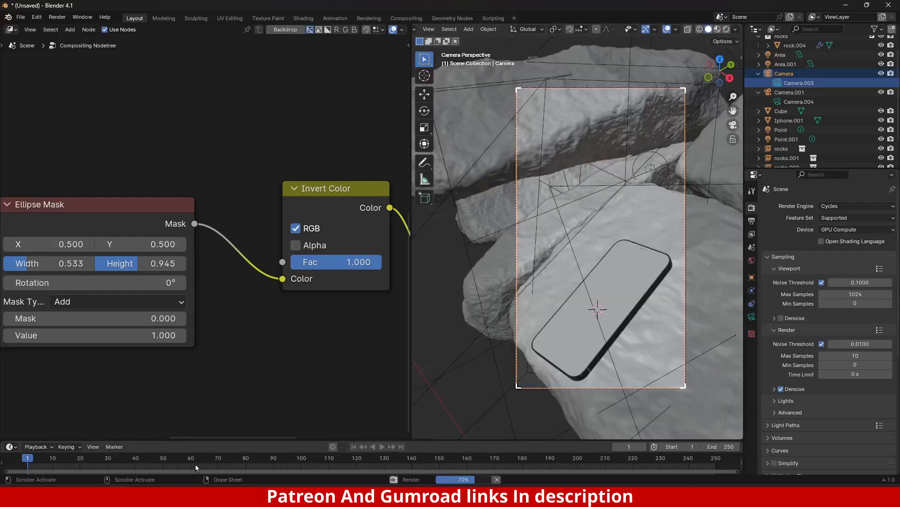
{"action": "key", "text": "F11"}
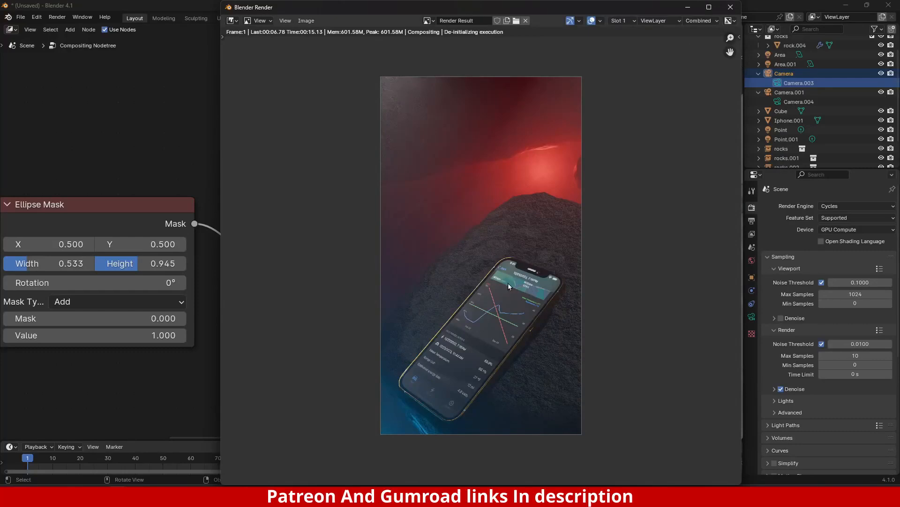
{"action": "left_click_drag", "start_coordinate": [490, 4], "coordinate": [898, 323]}
{"action": "left_click", "coordinate": [153, 86]}
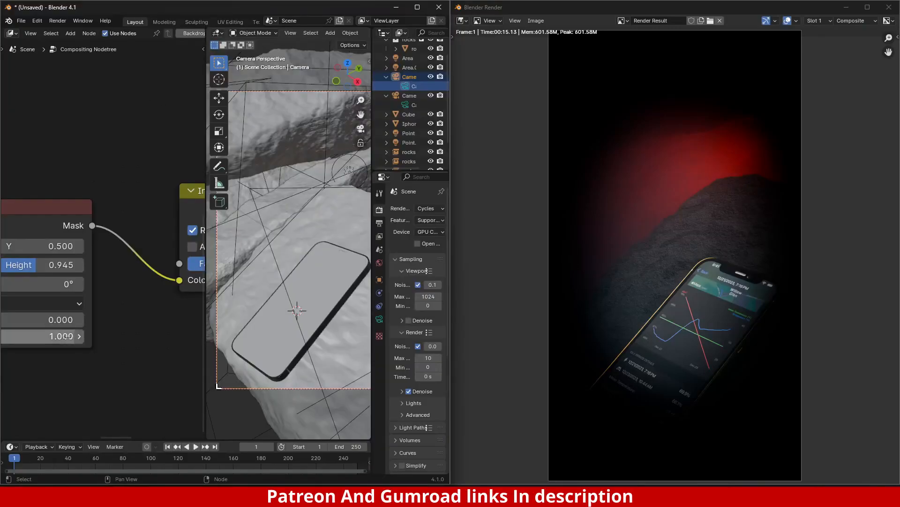
Step: Enlarge the Ellipse Mask to a Width of 0.780 and a Height of 1.913
{"action": "middle_click_drag", "start_coordinate": [78, 334], "coordinate": [191, 310]}
{"action": "scroll", "coordinate": [161, 305], "scroll_direction": "up", "scroll_amount": 1}
{"action": "middle_click_drag", "start_coordinate": [62, 253], "coordinate": [110, 283]}
{"action": "left_click_drag", "start_coordinate": [112, 274], "coordinate": [102, 274], "text": "shift"}
{"action": "middle_click_drag", "start_coordinate": [188, 302], "coordinate": [64, 305]}
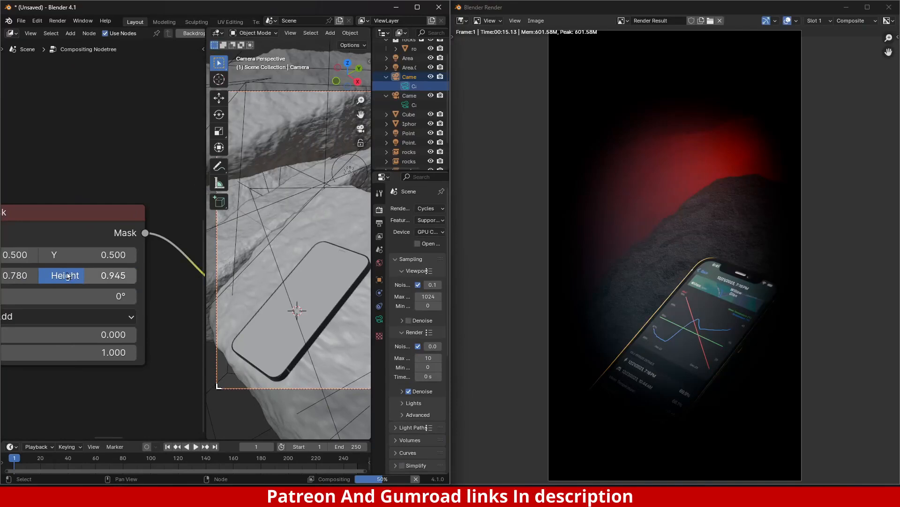
{"action": "left_click_drag", "start_coordinate": [69, 275], "coordinate": [111, 276], "text": "shift"}
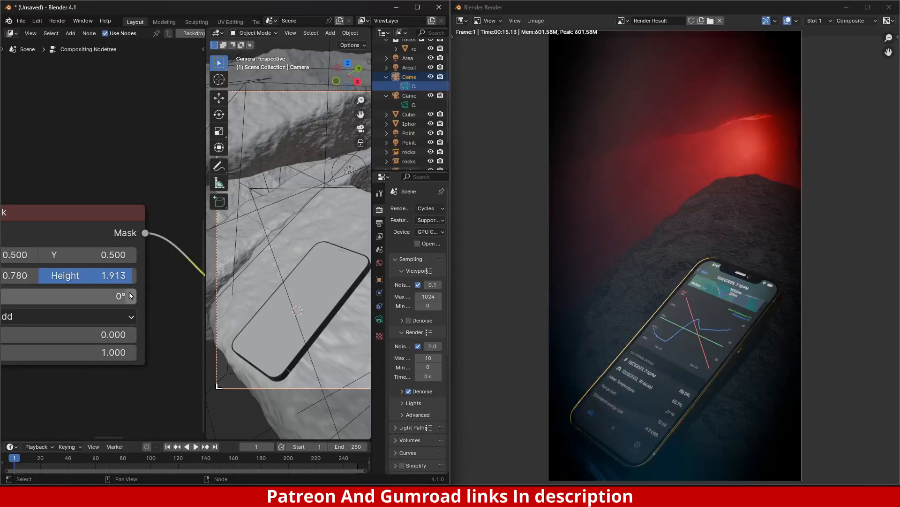
Step: Adjust the Ellipse Mask to a Width of 1.052 and a Height of 1.787, and check the vignette in the render
{"action": "middle_click_drag", "start_coordinate": [133, 297], "coordinate": [50, 314], "text": "shift"}
{"action": "middle_click_drag", "start_coordinate": [99, 300], "coordinate": [137, 300], "text": "shift"}
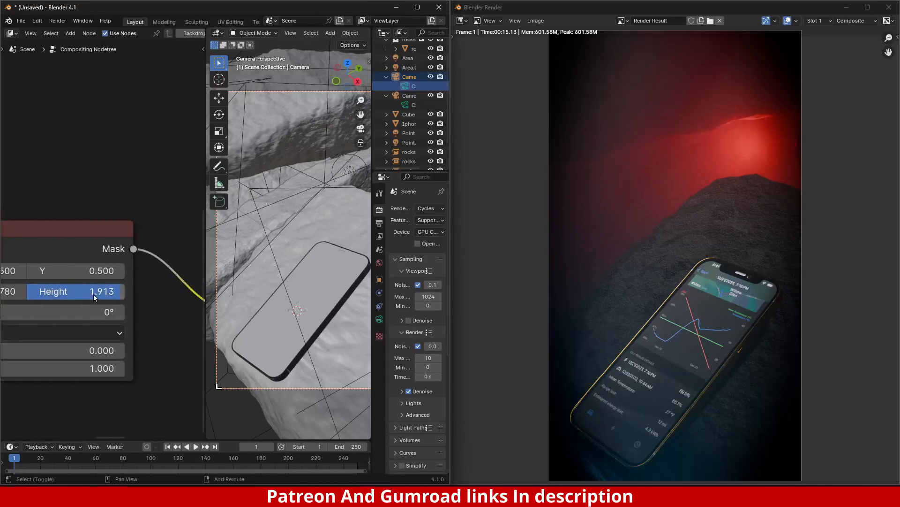
{"action": "middle_click_drag", "start_coordinate": [12, 298], "coordinate": [190, 321], "text": "shift"}
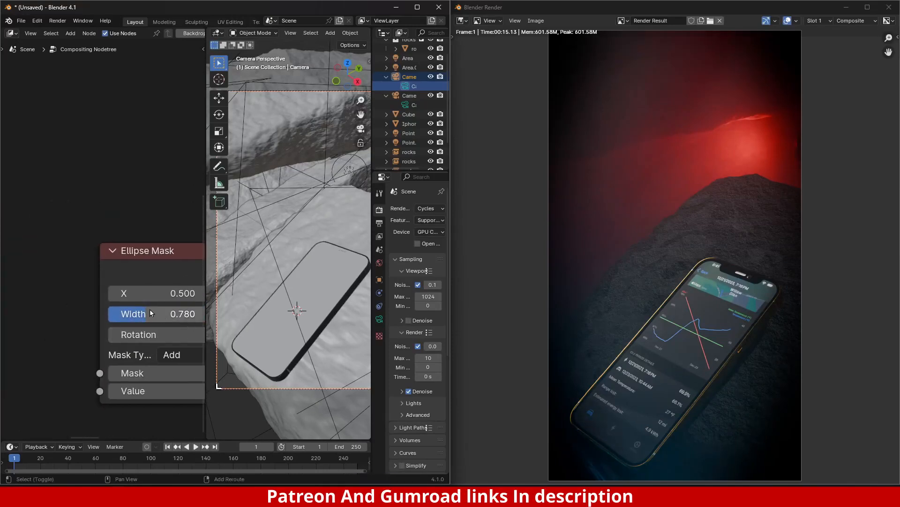
{"action": "left_click_drag", "start_coordinate": [150, 309], "coordinate": [176, 309]}
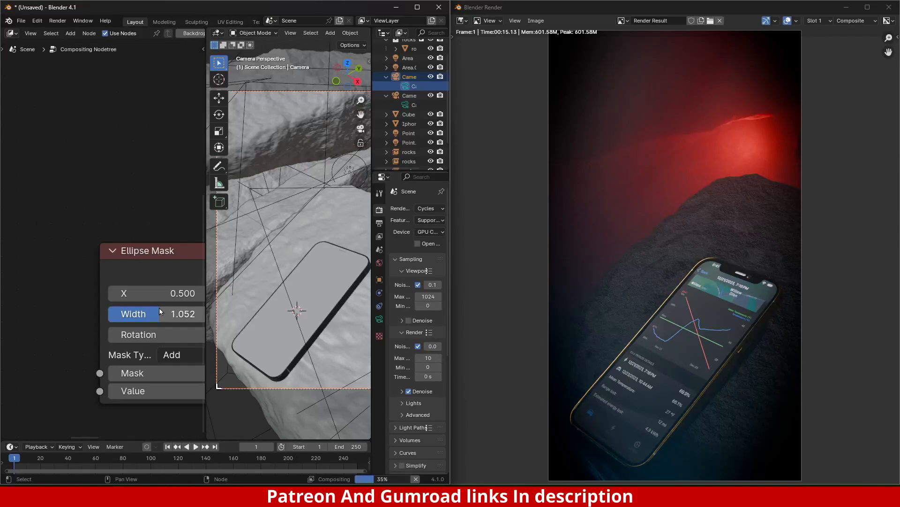
{"action": "middle_click_drag", "start_coordinate": [226, 360], "coordinate": [216, 348], "text": "shift"}
{"action": "middle_click_drag", "start_coordinate": [124, 307], "coordinate": [130, 305]}
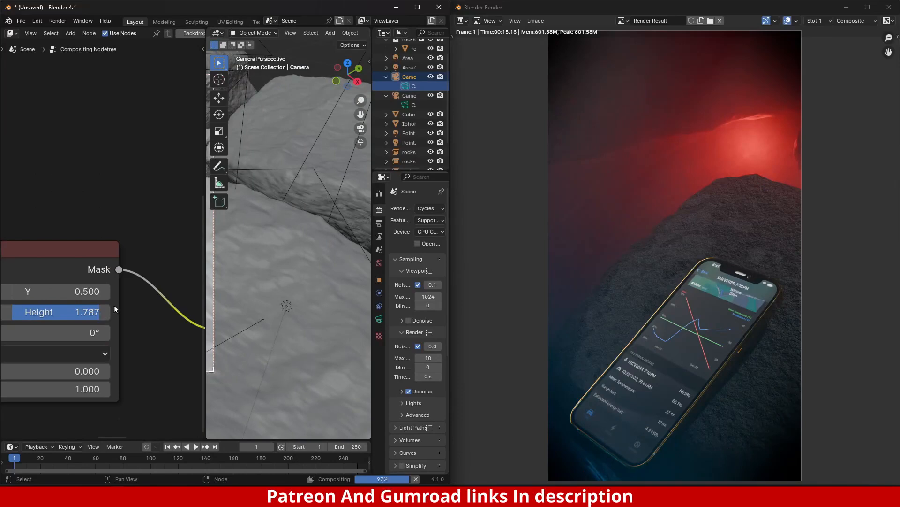
{"action": "scroll", "coordinate": [625, 315], "scroll_direction": "up", "scroll_amount": 2}
{"action": "scroll", "coordinate": [657, 211], "scroll_direction": "down", "scroll_amount": 1}
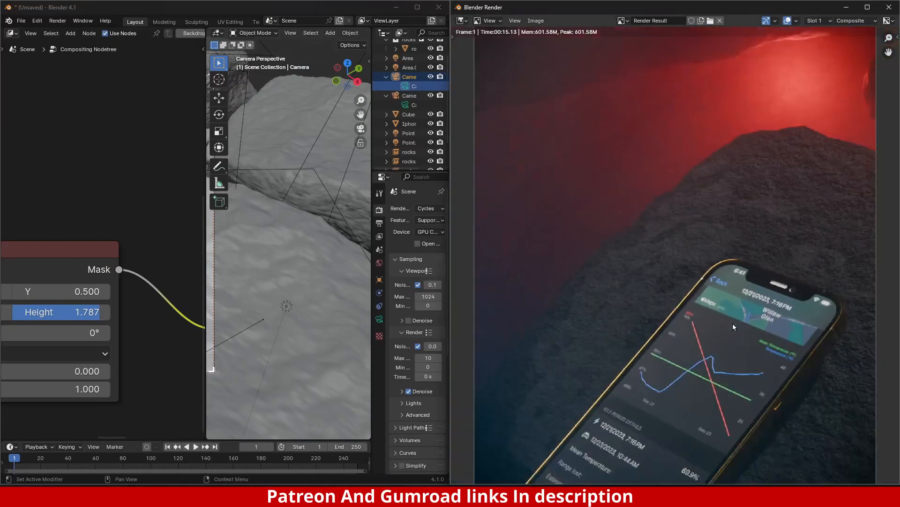
{"action": "scroll", "coordinate": [664, 193], "scroll_direction": "up", "scroll_amount": 1}
{"action": "scroll", "coordinate": [664, 193], "scroll_direction": "down", "scroll_amount": 5}
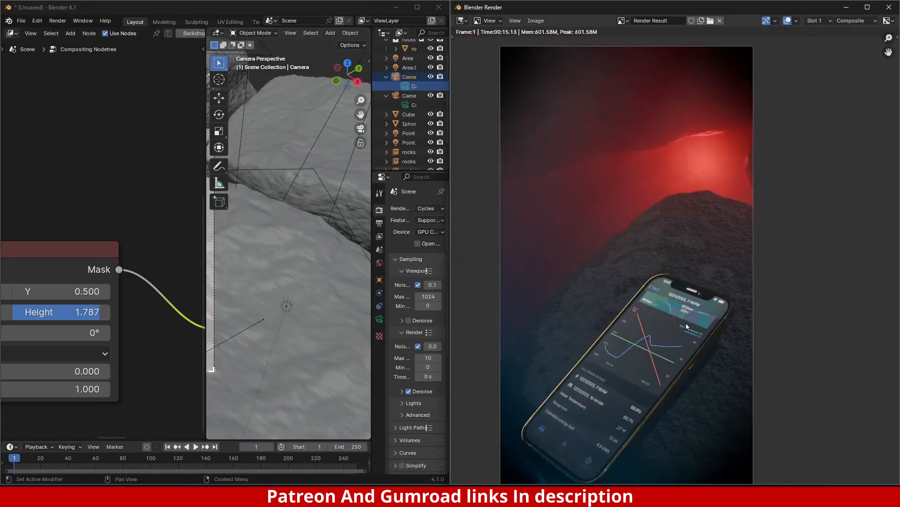
{"action": "scroll", "coordinate": [652, 256], "scroll_direction": "up", "scroll_amount": 2}
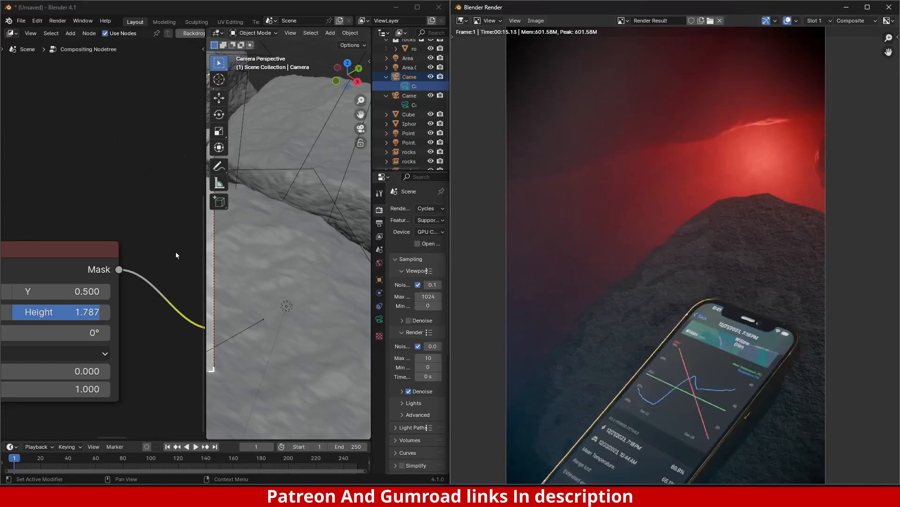
Step: Add a Glare node on the link between the Color Balance and Mix nodes
{"action": "scroll", "coordinate": [176, 255], "scroll_direction": "down", "scroll_amount": 8}
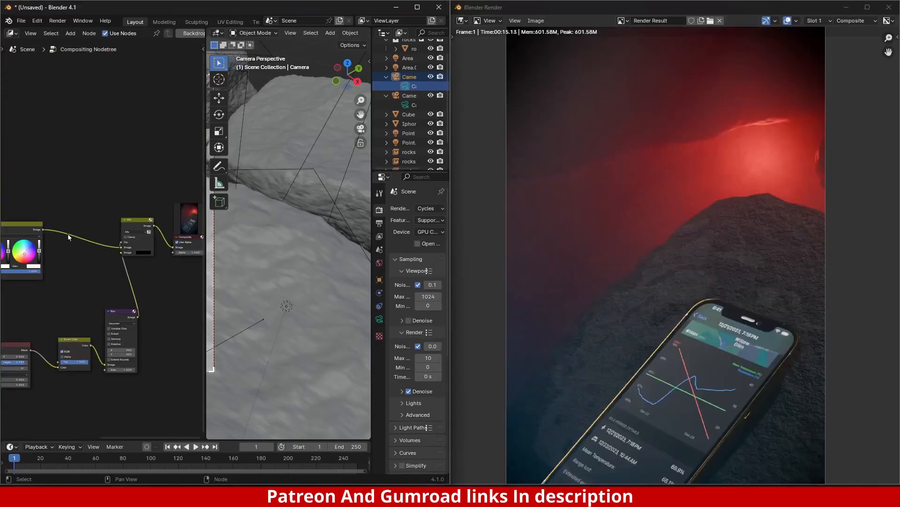
{"action": "middle_click_drag", "start_coordinate": [68, 237], "coordinate": [102, 293]}
{"action": "key", "text": "shift+a"}
{"action": "type", "text": "g"}
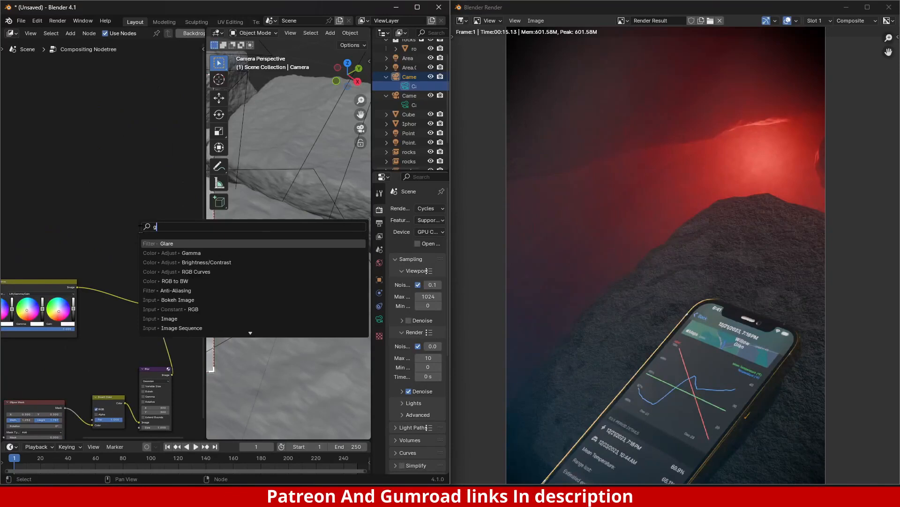
{"action": "type", "text": "lare*"}
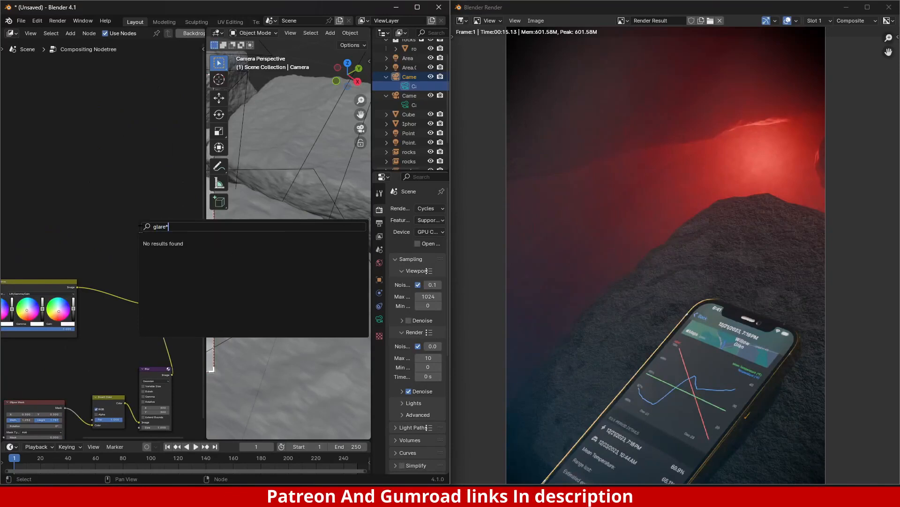
{"action": "key", "text": "BackSpace"}
{"action": "key", "text": "Return"}
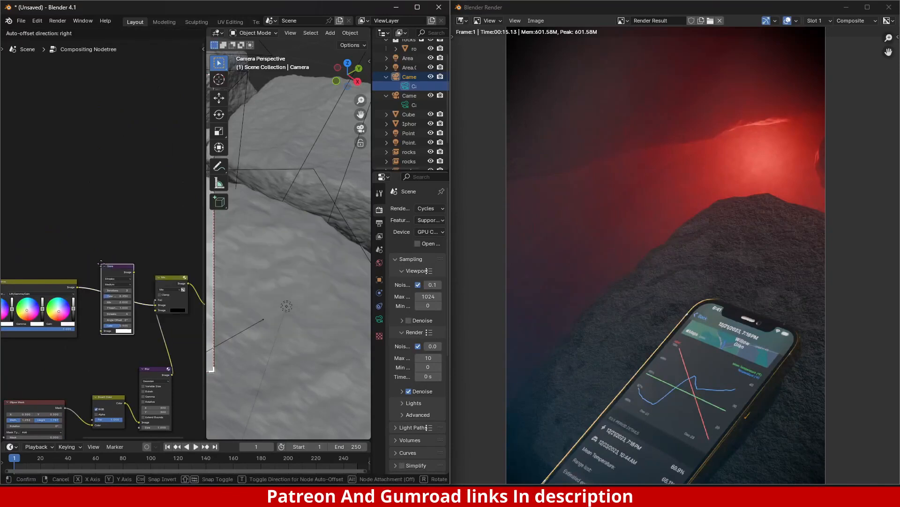
{"action": "left_click", "coordinate": [114, 306]}
Step: Set the Glare node's type to Fog Glow and its quality to High
{"action": "scroll", "coordinate": [108, 311], "scroll_direction": "up", "scroll_amount": 6}
{"action": "left_click", "coordinate": [115, 202]}
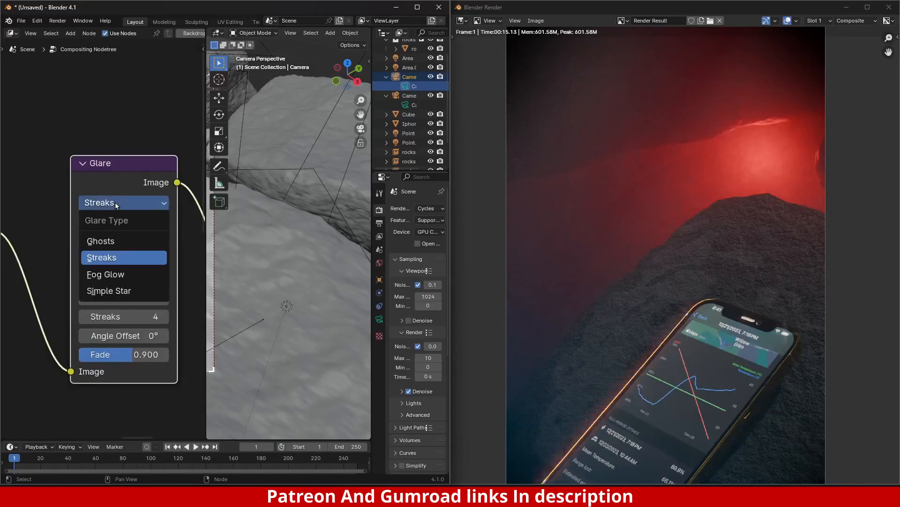
{"action": "left_click", "coordinate": [125, 246]}
{"action": "left_click", "coordinate": [124, 202]}
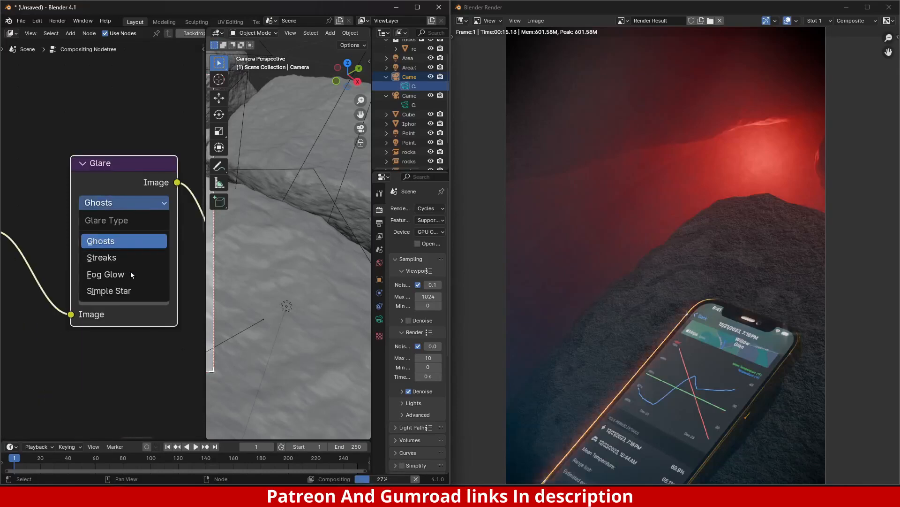
{"action": "left_click", "coordinate": [131, 273]}
{"action": "left_click", "coordinate": [123, 222]}
{"action": "left_click", "coordinate": [126, 258]}
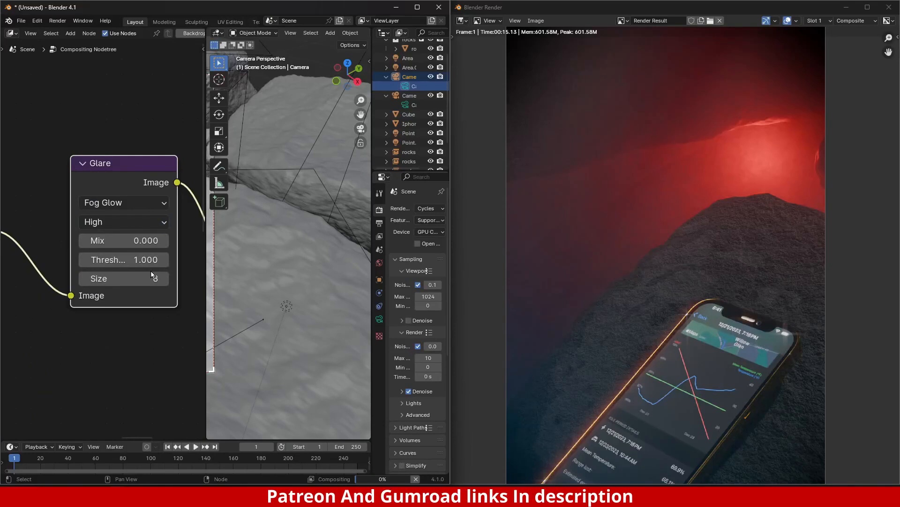
Step: Set the Glare Threshold to 0.800 and its Size to 9, and inspect the glow around the phone
{"action": "left_click", "coordinate": [83, 260]}
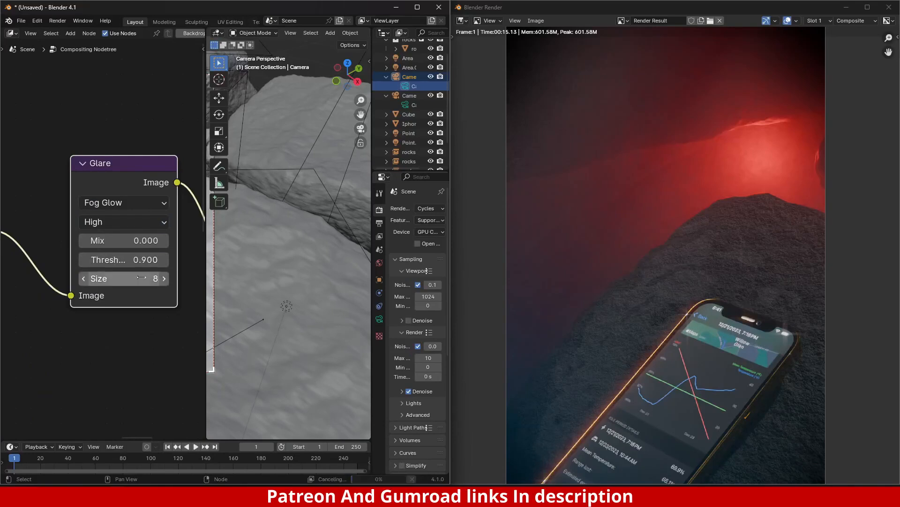
{"action": "left_click", "coordinate": [168, 280]}
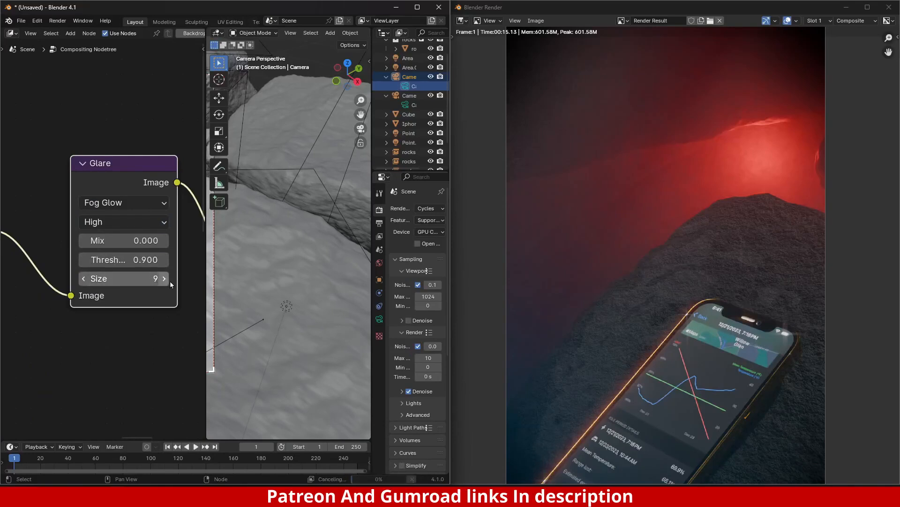
{"action": "left_click", "coordinate": [84, 260]}
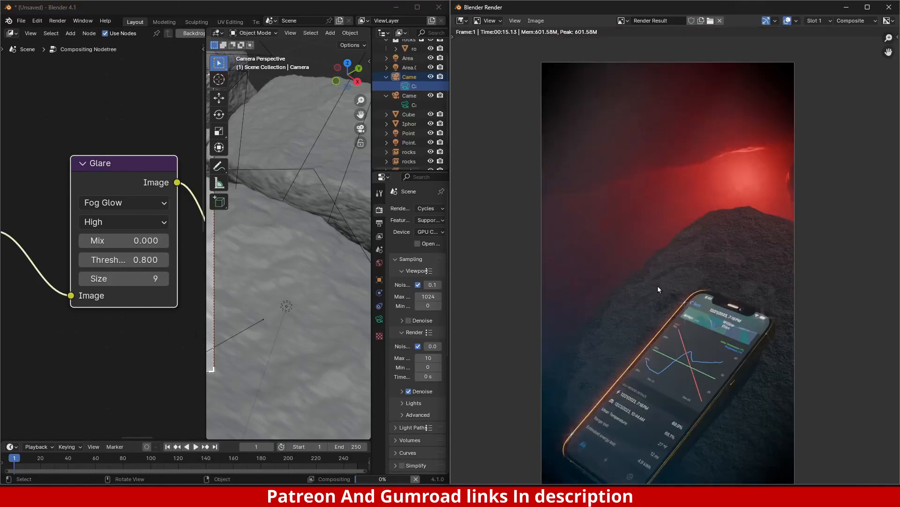
{"action": "scroll", "coordinate": [652, 328], "scroll_direction": "up", "scroll_amount": 1}
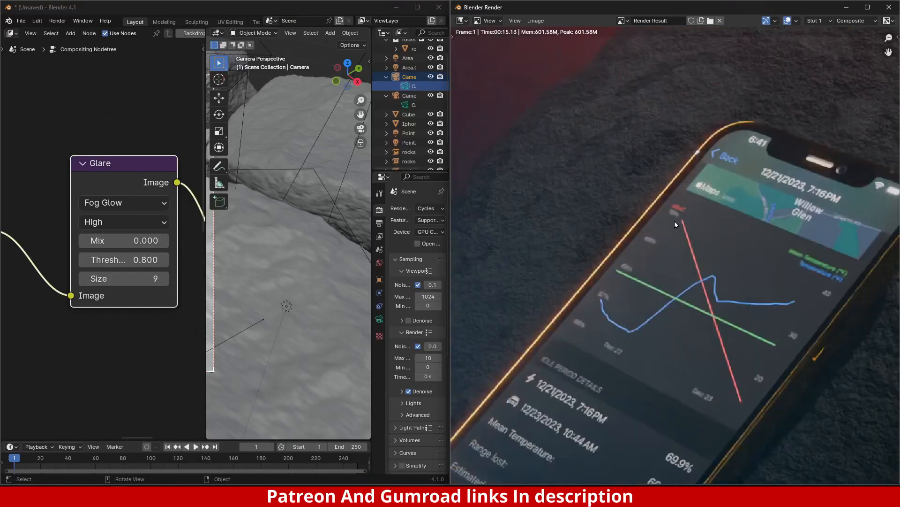
{"action": "scroll", "coordinate": [675, 221], "scroll_direction": "down", "scroll_amount": 2}
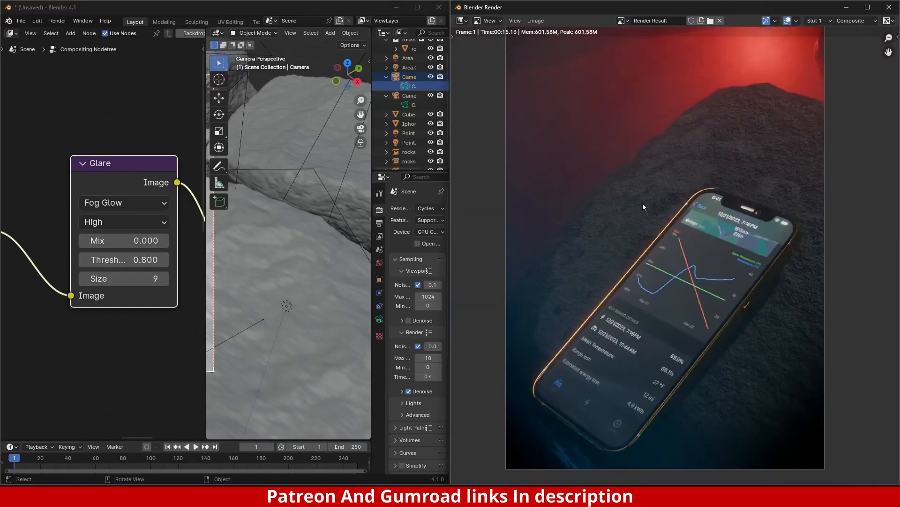
{"action": "middle_click_drag", "start_coordinate": [703, 179], "coordinate": [668, 269]}
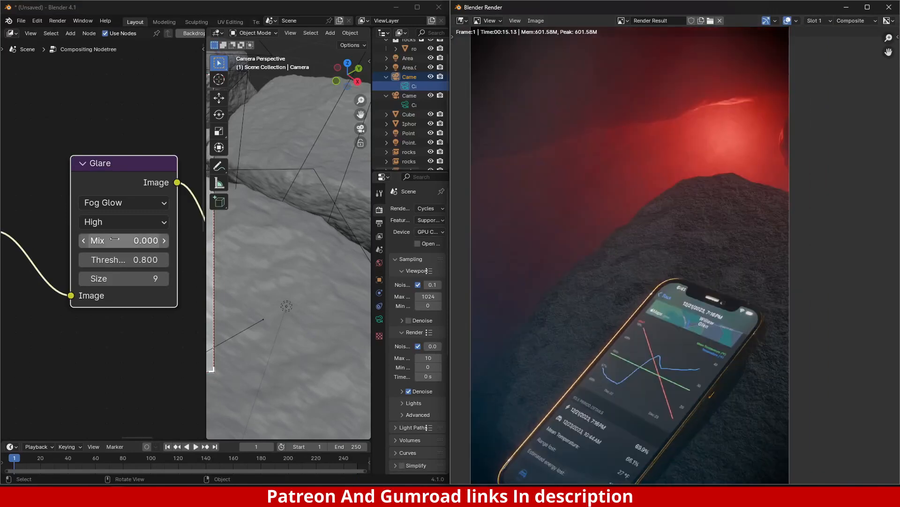
Step: Move the Composite node farther from the Mix node to make room between them
{"action": "scroll", "coordinate": [141, 239], "scroll_direction": "down", "scroll_amount": 7}
{"action": "middle_click_drag", "start_coordinate": [157, 237], "coordinate": [78, 249]}
{"action": "scroll", "coordinate": [135, 239], "scroll_direction": "up", "scroll_amount": 1}
{"action": "left_click_drag", "start_coordinate": [95, 162], "coordinate": [191, 390]}
{"action": "key", "text": "g"}
{"action": "left_click", "coordinate": [232, 277]}
Step: Add a Filter node on the link between the Mix and Composite nodes
{"action": "key", "text": "shift+a"}
{"action": "left_click", "coordinate": [145, 186]}
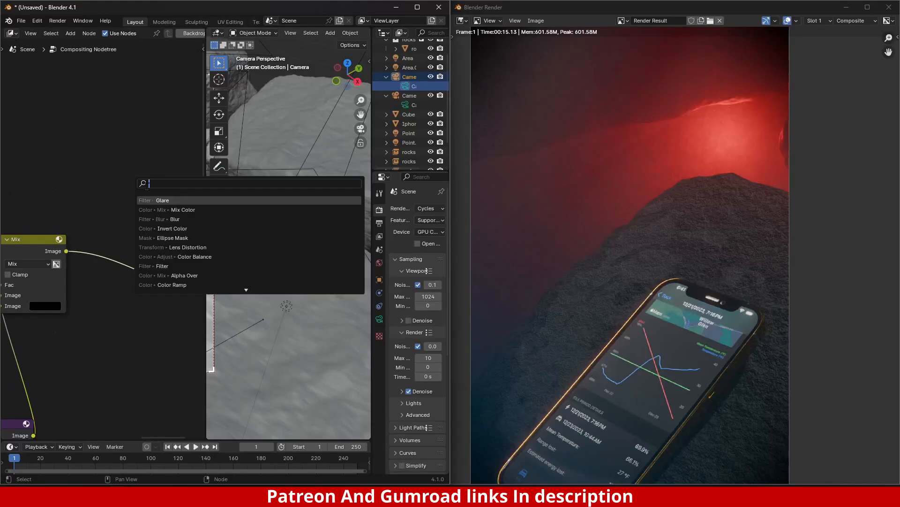
{"action": "type", "text": "soften"}
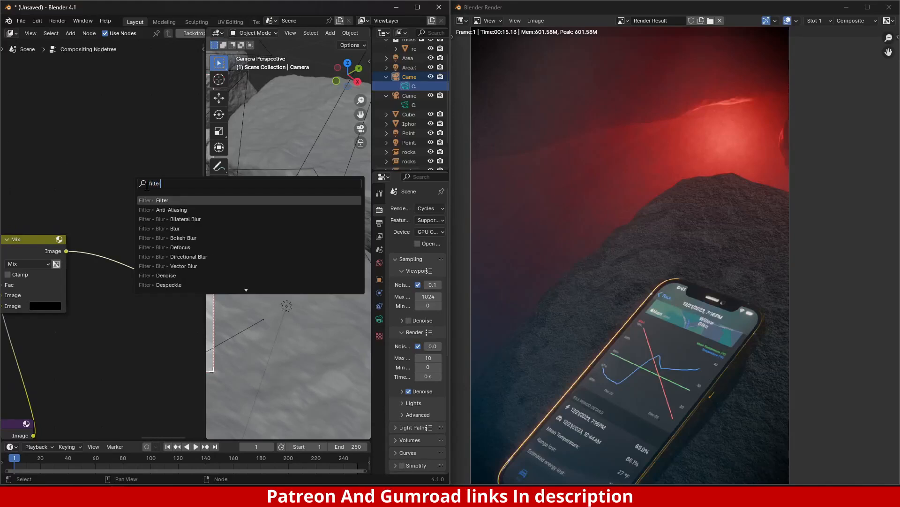
{"action": "key", "text": "Return"}
{"action": "left_click", "coordinate": [106, 225]}
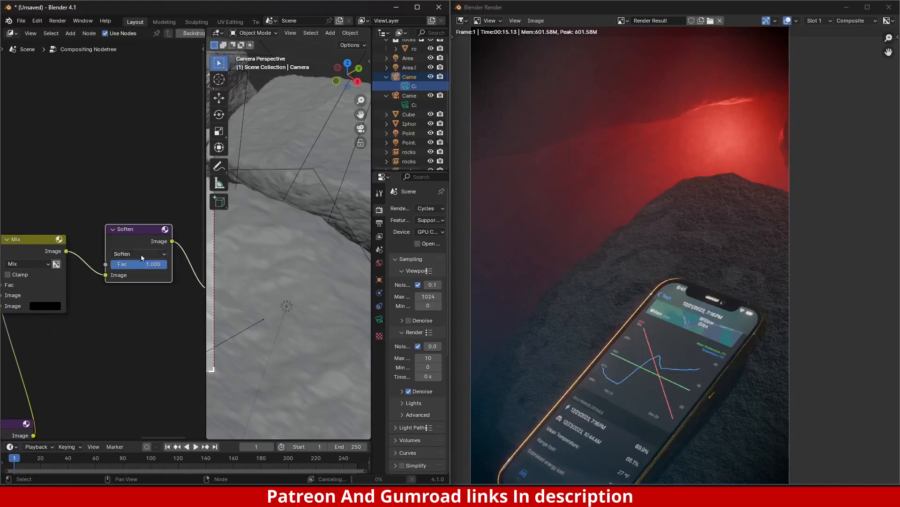
Step: Set the Filter node to Diamond Sharpen with a Fac of 0.200, check the sharpened render, and minimise the render window
{"action": "left_click", "coordinate": [141, 254]}
{"action": "left_click", "coordinate": [153, 298]}
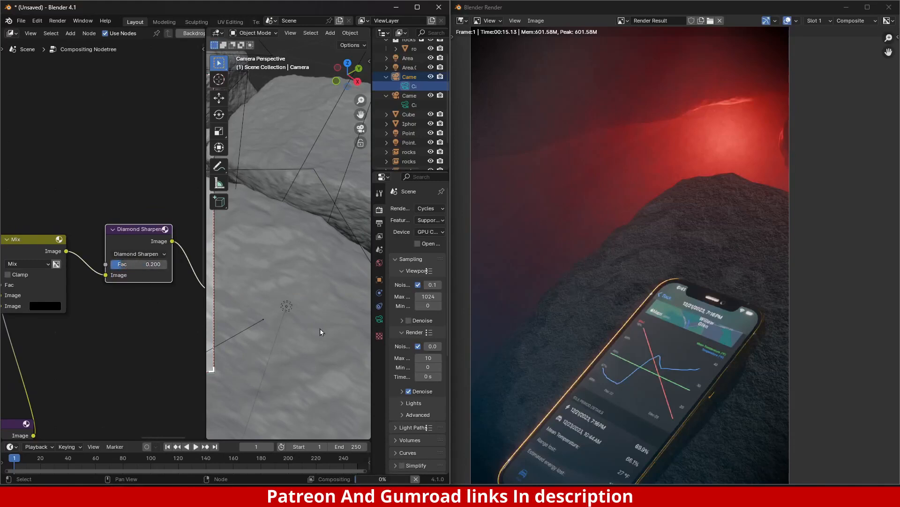
{"action": "scroll", "coordinate": [685, 338], "scroll_direction": "up", "scroll_amount": 6}
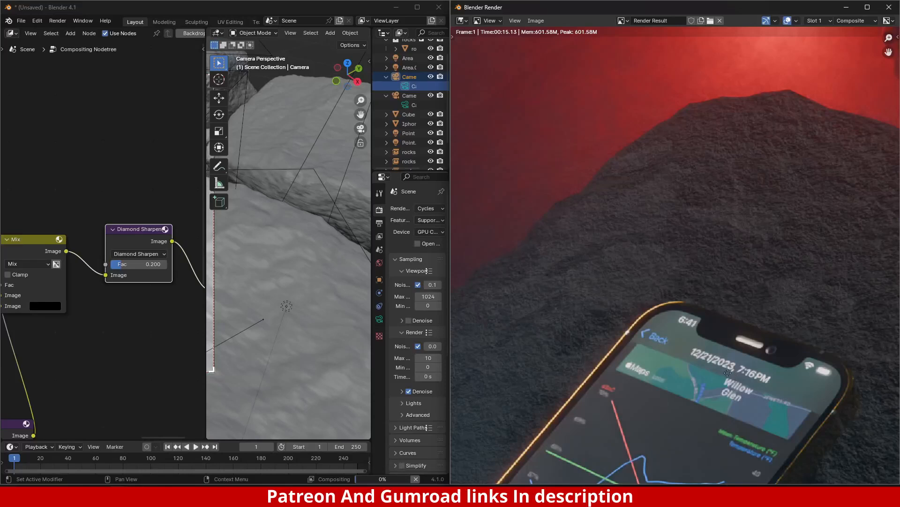
{"action": "scroll", "coordinate": [633, 225], "scroll_direction": "down", "scroll_amount": 1}
{"action": "scroll", "coordinate": [687, 254], "scroll_direction": "up", "scroll_amount": 1}
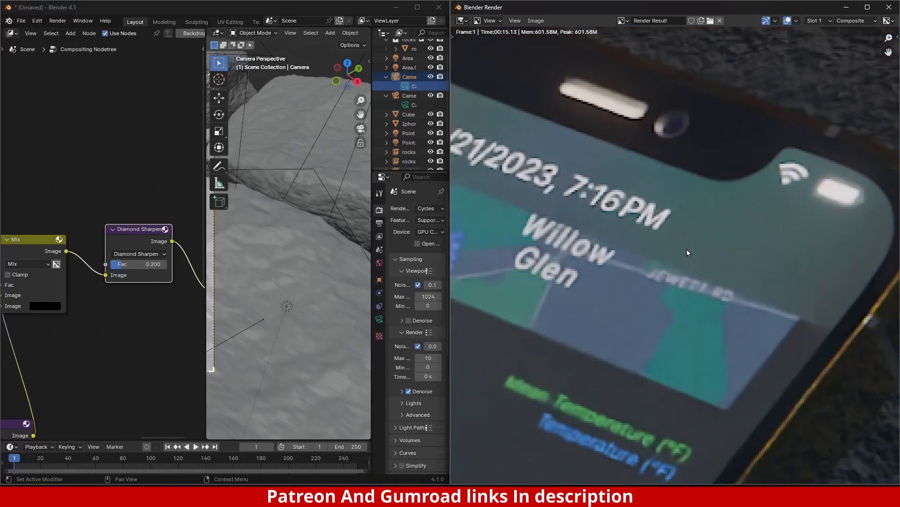
{"action": "scroll", "coordinate": [686, 249], "scroll_direction": "down", "scroll_amount": 4}
{"action": "scroll", "coordinate": [683, 249], "scroll_direction": "down", "scroll_amount": 5}
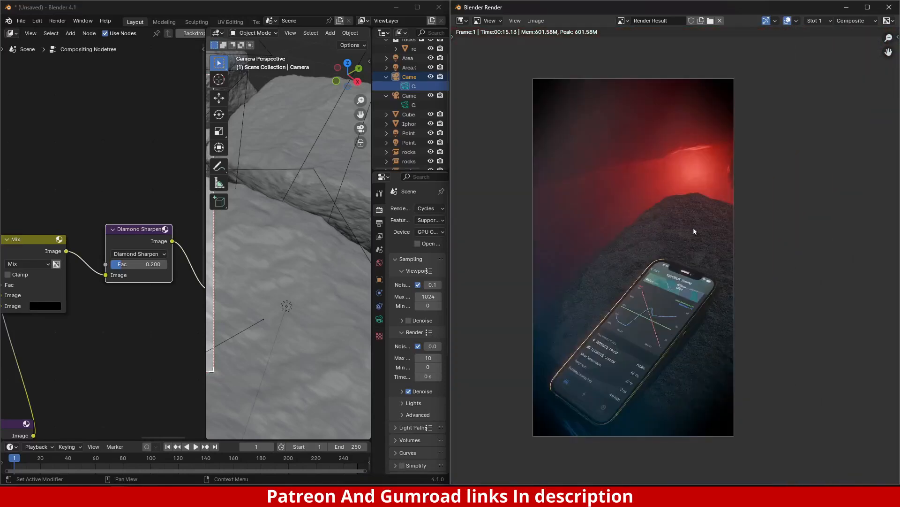
{"action": "left_click", "coordinate": [846, 8]}
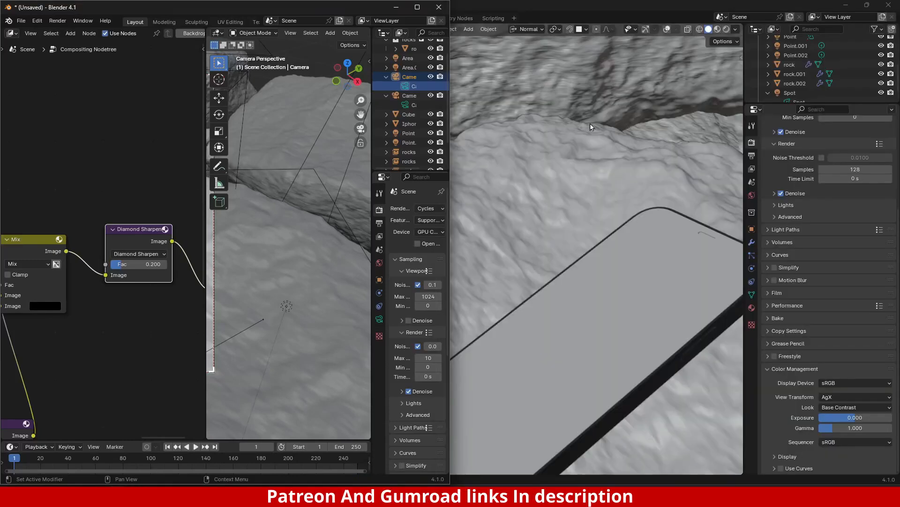
Step: Maximise the main window and preview the camera view in Rendered shading with the viewport compositor disabled
{"action": "left_click", "coordinate": [422, 10]}
{"action": "mouse_move", "coordinate": [525, 241]}
{"action": "middle_mouse_down"}
{"action": "mouse_move", "coordinate": [538, 252]}
{"action": "mouse_move", "coordinate": [505, 252]}
{"action": "mouse_move", "coordinate": [631, 308]}
{"action": "middle_mouse_up"}
{"action": "key", "text": "z"}
{"action": "left_click", "coordinate": [554, 176]}
{"action": "key", "text": "KP_0"}
{"action": "scroll", "coordinate": [578, 245], "scroll_direction": "up", "scroll_amount": 6}
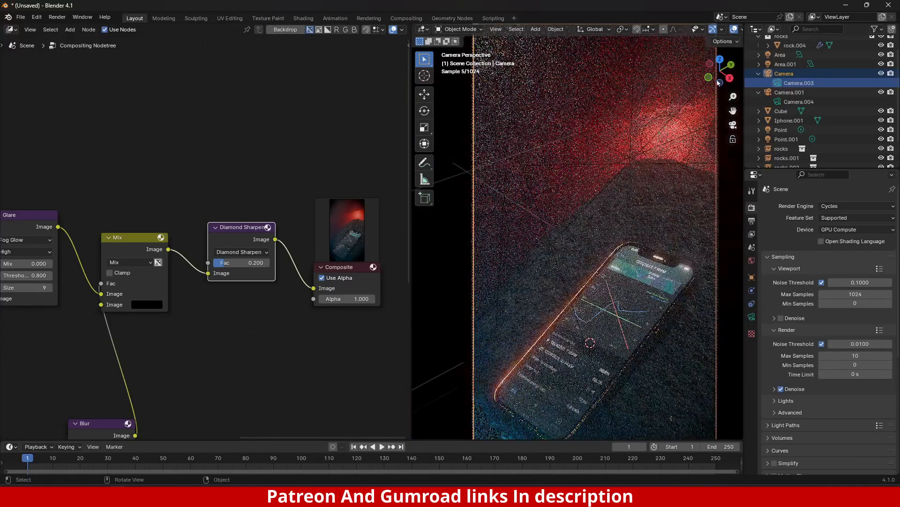
{"action": "middle_click_drag", "start_coordinate": [653, 236], "coordinate": [629, 223], "text": "shift"}
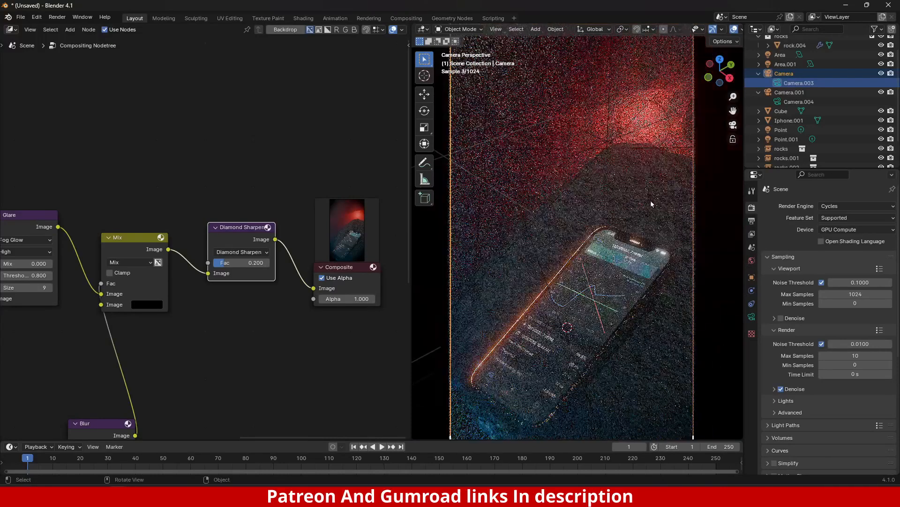
{"action": "scroll", "coordinate": [711, 33], "scroll_direction": "down", "scroll_amount": 4}
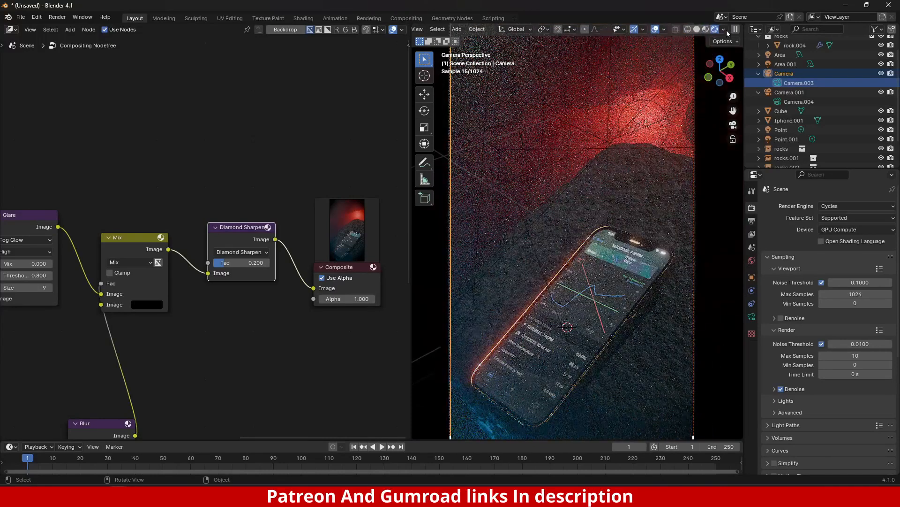
{"action": "left_click", "coordinate": [725, 30]}
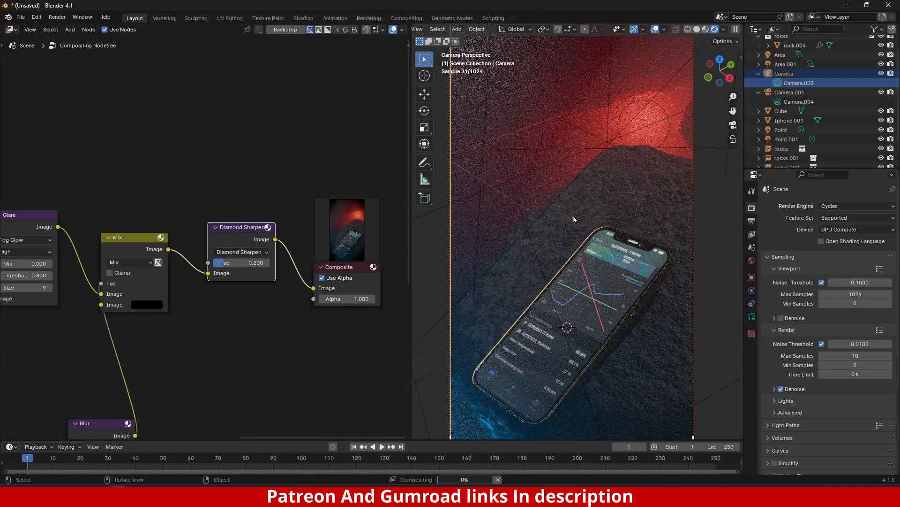
Step: Select the Spot light and set its Spot Size to 16.8° while viewing through the camera
{"action": "scroll", "coordinate": [584, 221], "scroll_direction": "down", "scroll_amount": 4}
{"action": "middle_click_drag", "start_coordinate": [596, 205], "coordinate": [601, 239]}
{"action": "scroll", "coordinate": [600, 240], "scroll_direction": "down", "scroll_amount": 4}
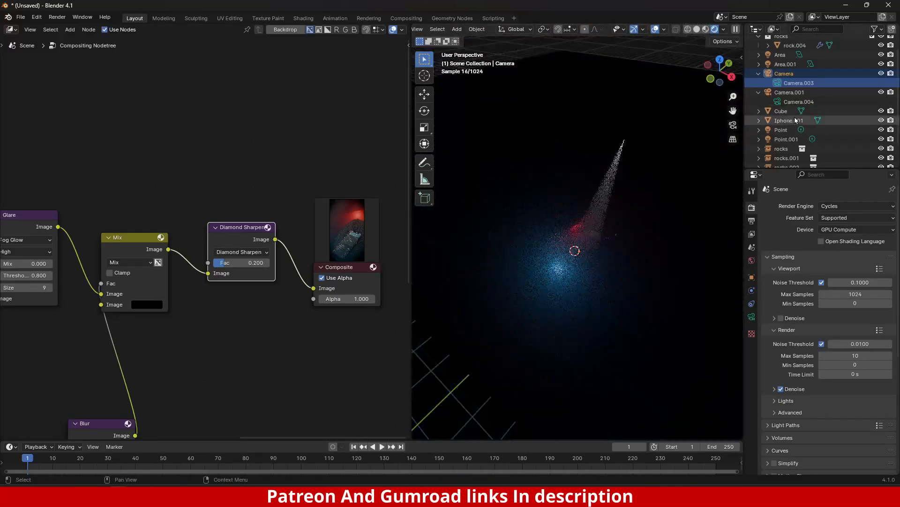
{"action": "scroll", "coordinate": [801, 57], "scroll_direction": "down", "scroll_amount": 3}
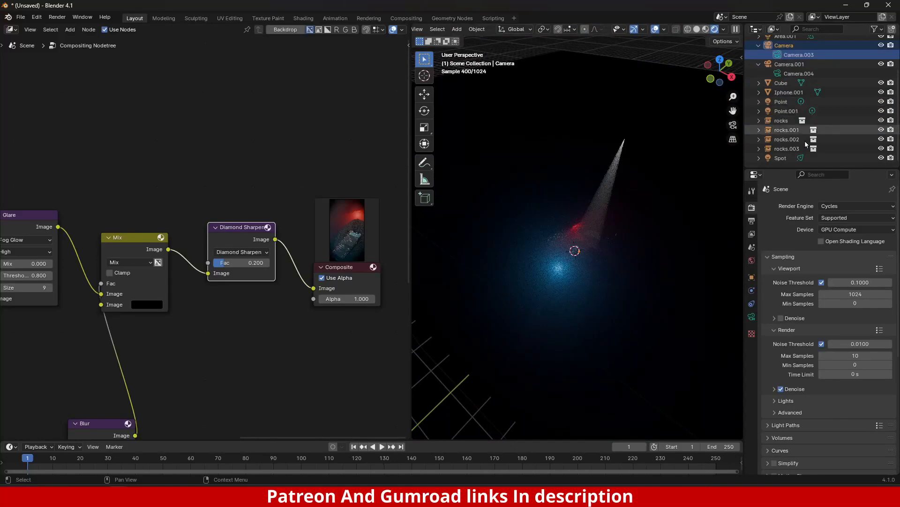
{"action": "left_click", "coordinate": [792, 158]}
{"action": "key", "text": "KP_0"}
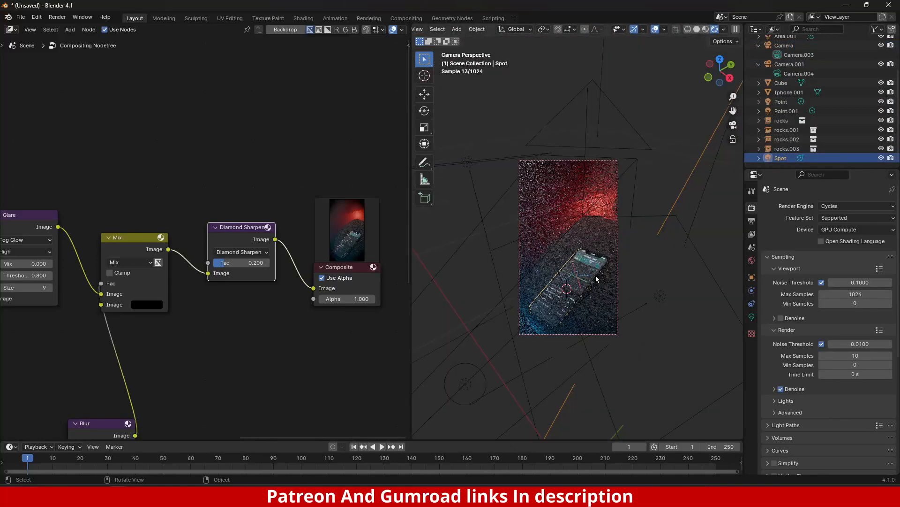
{"action": "left_click", "coordinate": [752, 318]}
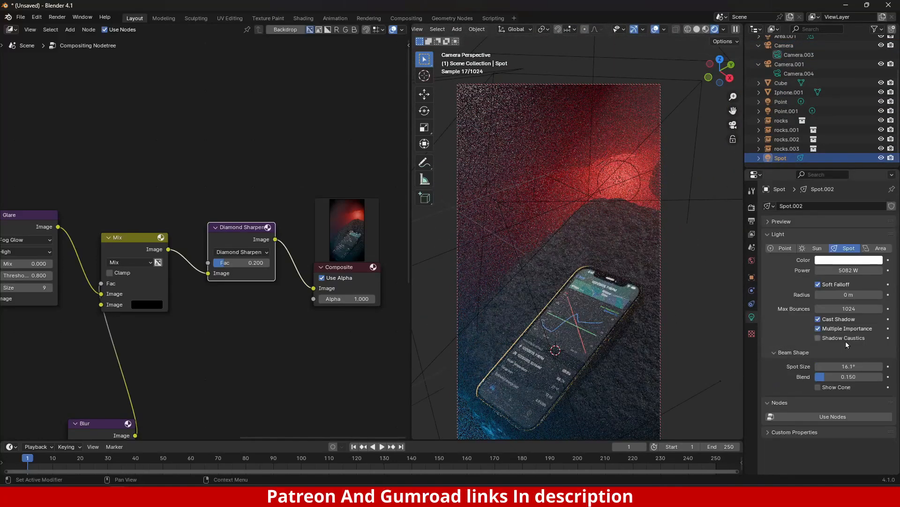
{"action": "mouse_move", "coordinate": [849, 366]}
{"action": "left_mouse_down"}
{"action": "mouse_move", "coordinate": [840, 366]}
{"action": "mouse_move", "coordinate": [851, 366]}
{"action": "left_mouse_up"}
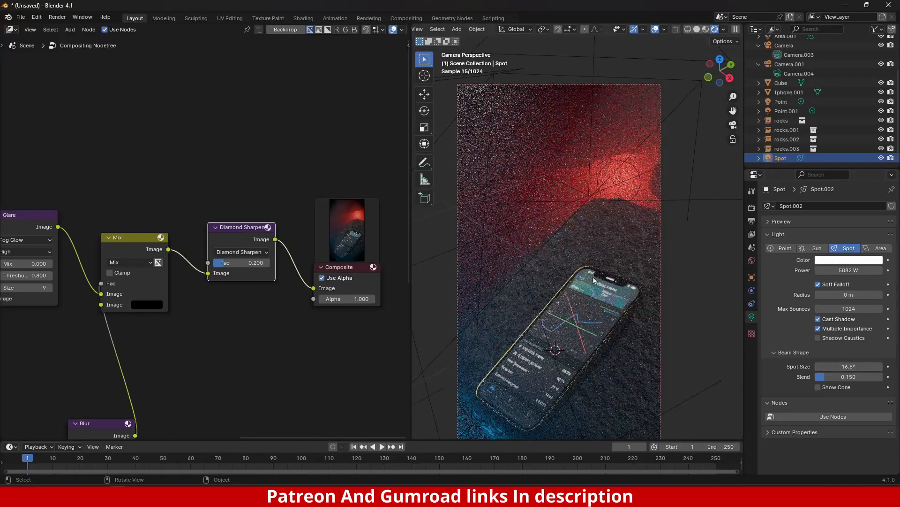
Step: Open the material nodes of the rock under the phone and set the Specular IOR Level to 0.055
{"action": "left_click", "coordinate": [605, 231]}
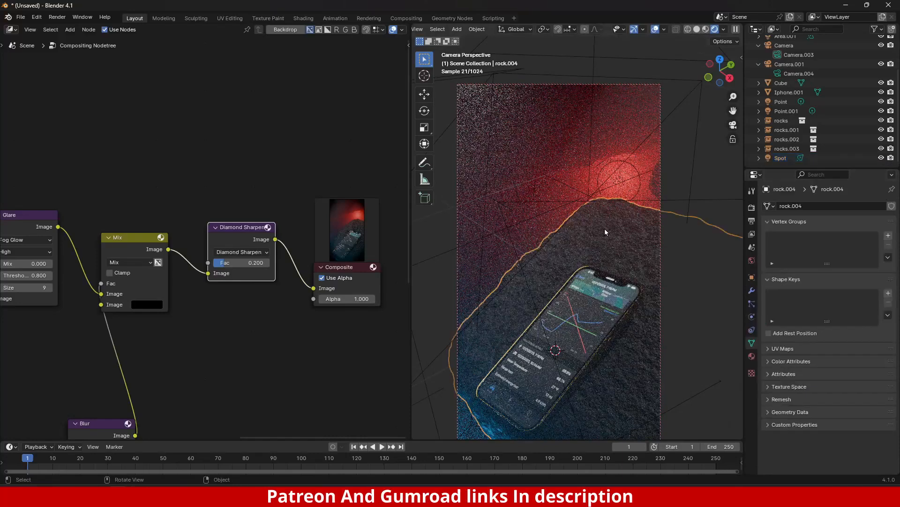
{"action": "left_click", "coordinate": [10, 30]}
{"action": "left_click", "coordinate": [28, 120]}
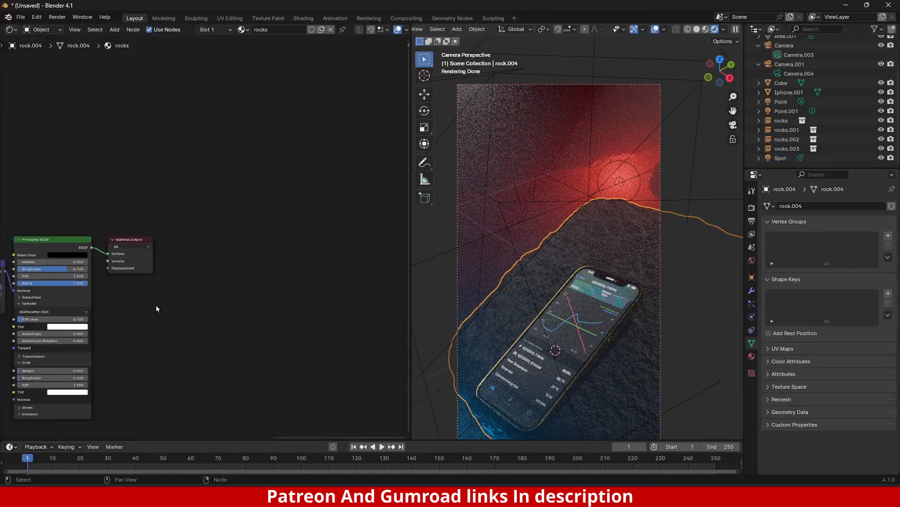
{"action": "scroll", "coordinate": [156, 309], "scroll_direction": "up", "scroll_amount": 5}
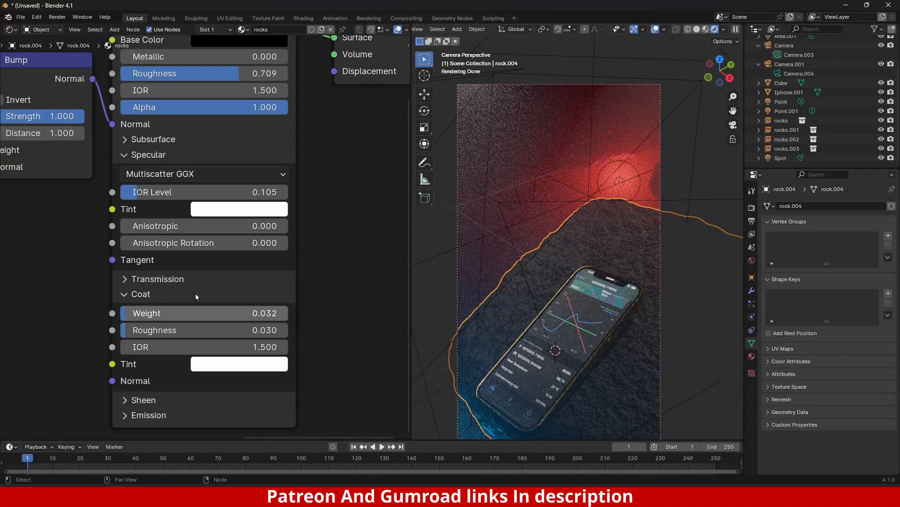
{"action": "left_click_drag", "start_coordinate": [200, 193], "coordinate": [156, 193]}
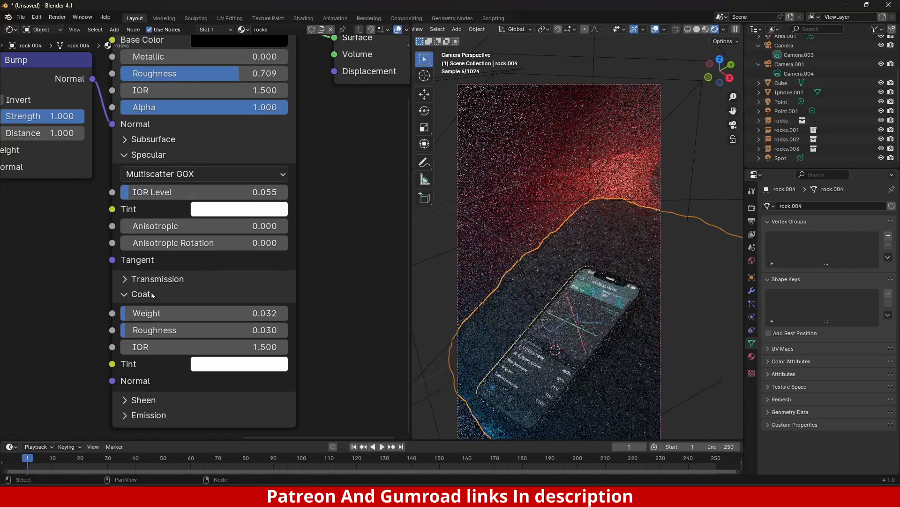
Step: Set the rock material's Coat Weight to 0.109 and Coat Roughness to 0.553, and inspect the surface around the phone
{"action": "left_click_drag", "start_coordinate": [132, 312], "coordinate": [213, 330]}
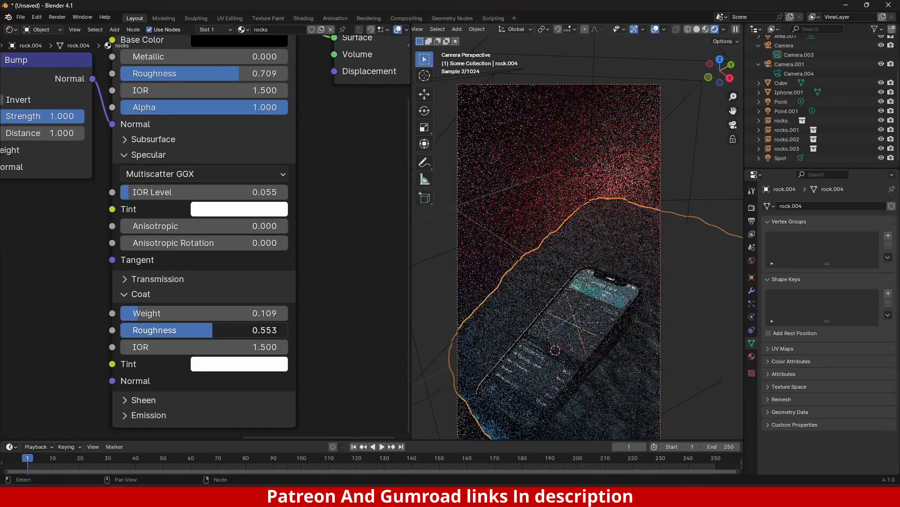
{"action": "scroll", "coordinate": [630, 285], "scroll_direction": "up", "scroll_amount": 2}
{"action": "middle_click_drag", "start_coordinate": [636, 336], "coordinate": [605, 246], "text": "shift"}
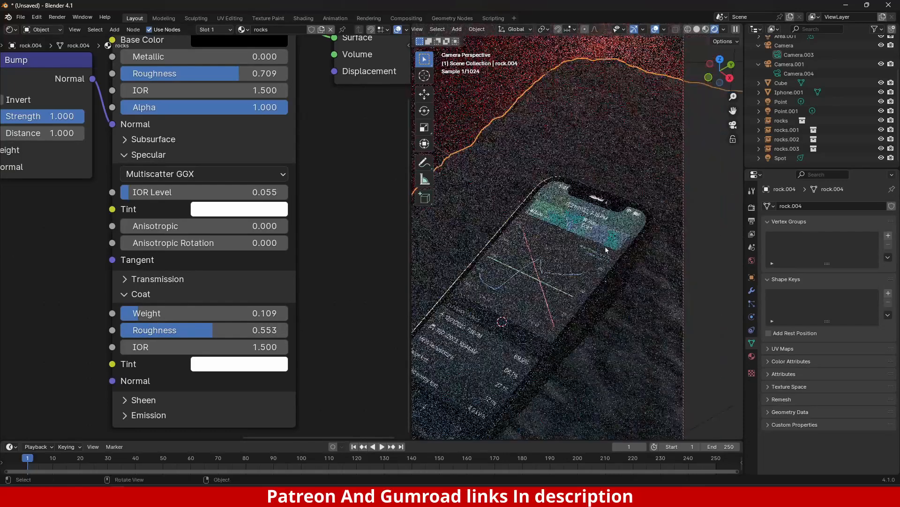
{"action": "scroll", "coordinate": [642, 358], "scroll_direction": "up", "scroll_amount": 1}
{"action": "middle_click_drag", "start_coordinate": [640, 359], "coordinate": [617, 306], "text": "shift"}
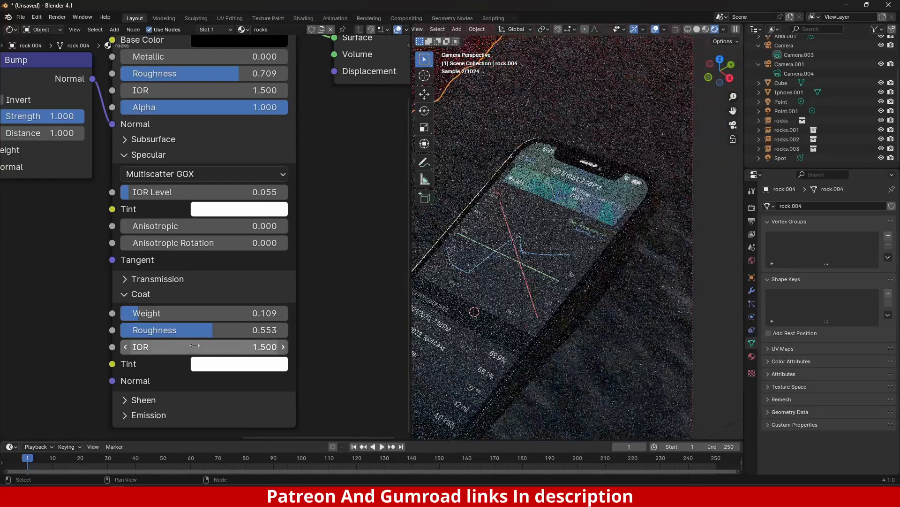
Step: Set the main Roughness of the rock's Principled BSDF to 0.777 and check the camera preview
{"action": "scroll", "coordinate": [142, 289], "scroll_direction": "down", "scroll_amount": 6}
{"action": "middle_click_drag", "start_coordinate": [125, 174], "coordinate": [141, 258]}
{"action": "scroll", "coordinate": [142, 258], "scroll_direction": "up", "scroll_amount": 3}
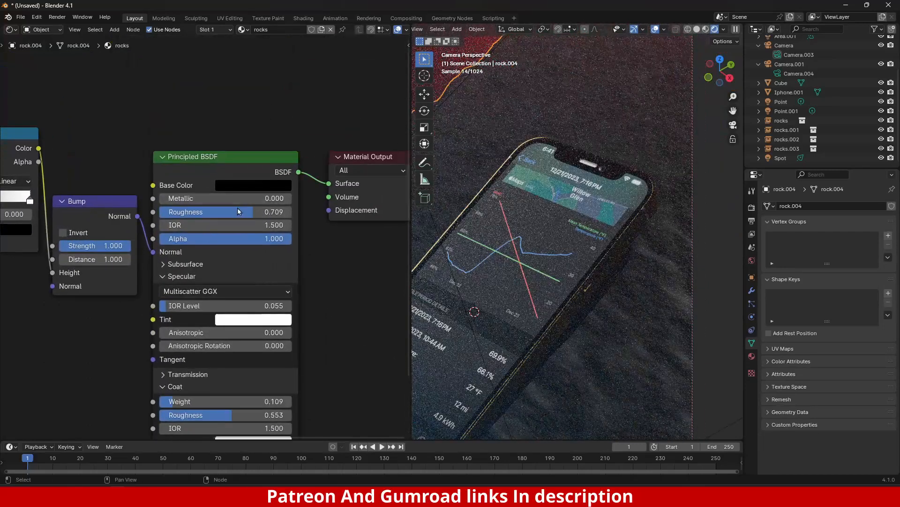
{"action": "scroll", "coordinate": [233, 216], "scroll_direction": "up", "scroll_amount": 2}
{"action": "mouse_move", "coordinate": [272, 203]}
{"action": "left_mouse_down"}
{"action": "mouse_move", "coordinate": [321, 202]}
{"action": "mouse_move", "coordinate": [283, 202]}
{"action": "left_mouse_up"}
{"action": "scroll", "coordinate": [205, 238], "scroll_direction": "down", "scroll_amount": 1}
{"action": "scroll", "coordinate": [511, 266], "scroll_direction": "down", "scroll_amount": 2}
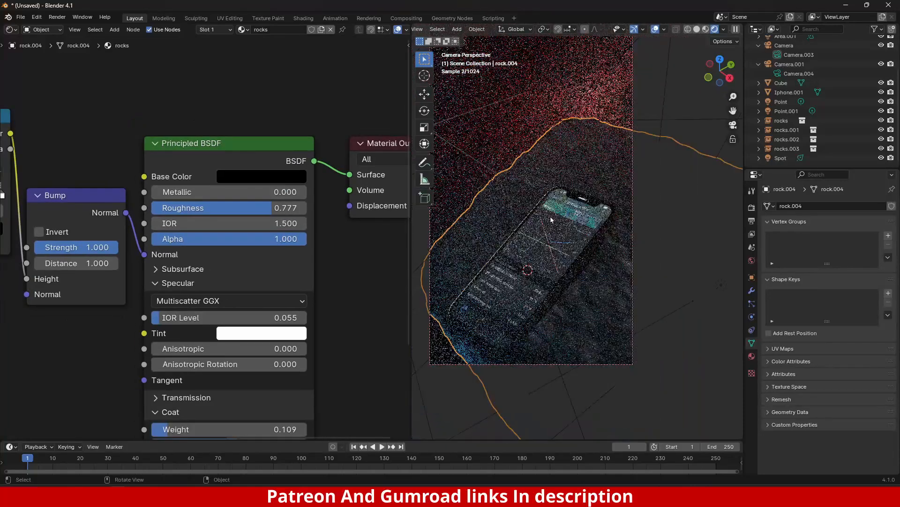
Step: Expand the rock material's Sheen settings and reduce its Coat Weight to 0.027
{"action": "scroll", "coordinate": [226, 334], "scroll_direction": "up", "scroll_amount": 3}
{"action": "middle_click_drag", "start_coordinate": [227, 334], "coordinate": [255, 195]}
{"action": "scroll", "coordinate": [255, 194], "scroll_direction": "down", "scroll_amount": 1}
{"action": "middle_click_drag", "start_coordinate": [249, 380], "coordinate": [251, 253]}
{"action": "left_click", "coordinate": [184, 291]}
{"action": "mouse_move", "coordinate": [185, 303]}
{"action": "left_mouse_down"}
{"action": "mouse_move", "coordinate": [215, 303]}
{"action": "mouse_move", "coordinate": [186, 303]}
{"action": "left_mouse_up"}
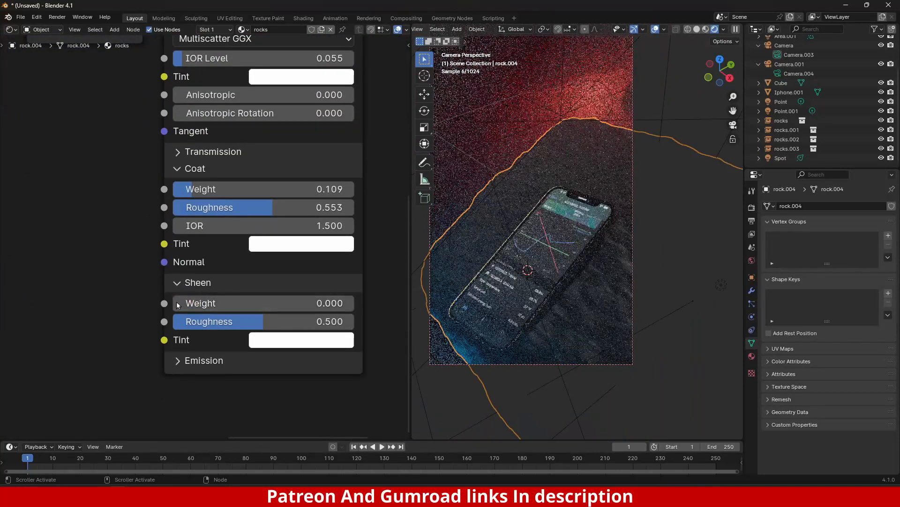
{"action": "middle_click_drag", "start_coordinate": [247, 195], "coordinate": [242, 267]}
{"action": "left_click_drag", "start_coordinate": [241, 266], "coordinate": [195, 268]}
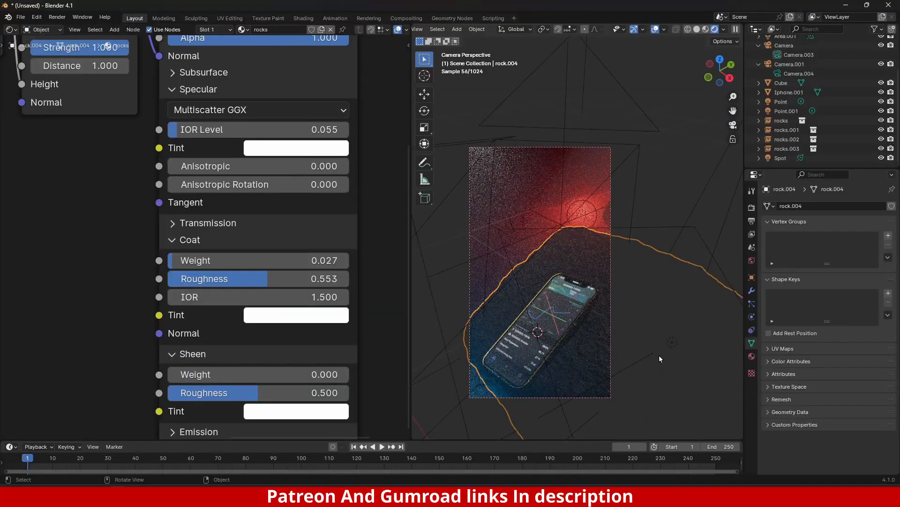
Step: Select the Area.001 light beside the phone and try moving it and changing its power
{"action": "left_click", "coordinate": [645, 355]}
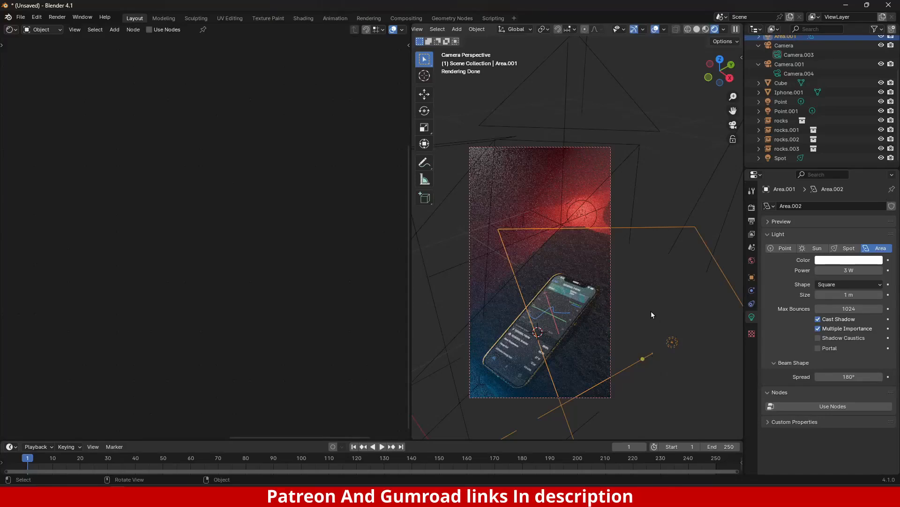
{"action": "key", "text": "g"}
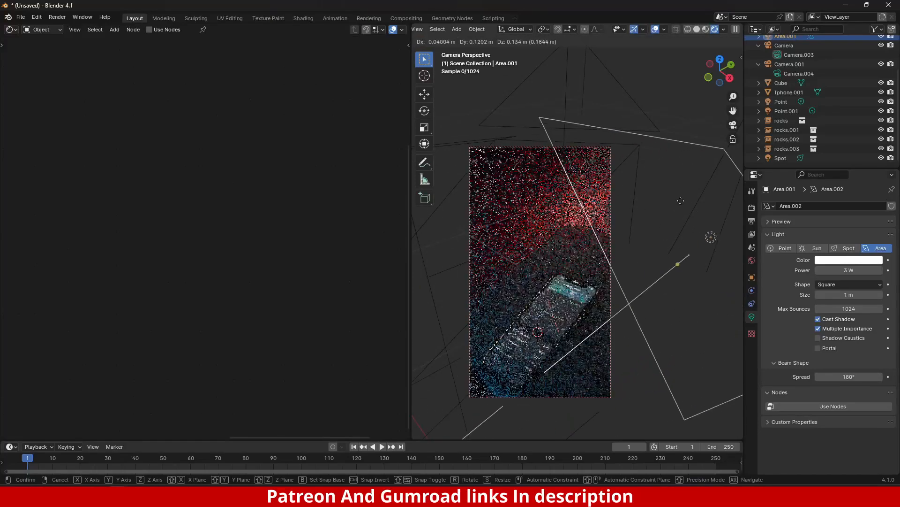
{"action": "right_click", "coordinate": [615, 277]}
{"action": "right_click", "coordinate": [602, 275]}
{"action": "left_click", "coordinate": [602, 275]}
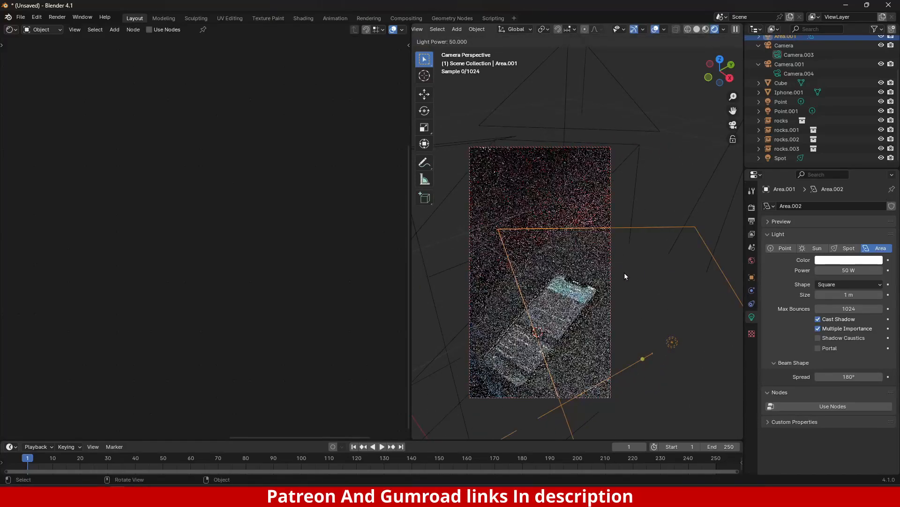
{"action": "left_click", "coordinate": [609, 300]}
Step: Set the Area.001 light's power to 5 W and inspect the lighting on the phone and rock
{"action": "middle_click_drag", "start_coordinate": [541, 278], "coordinate": [733, 276], "text": "shift"}
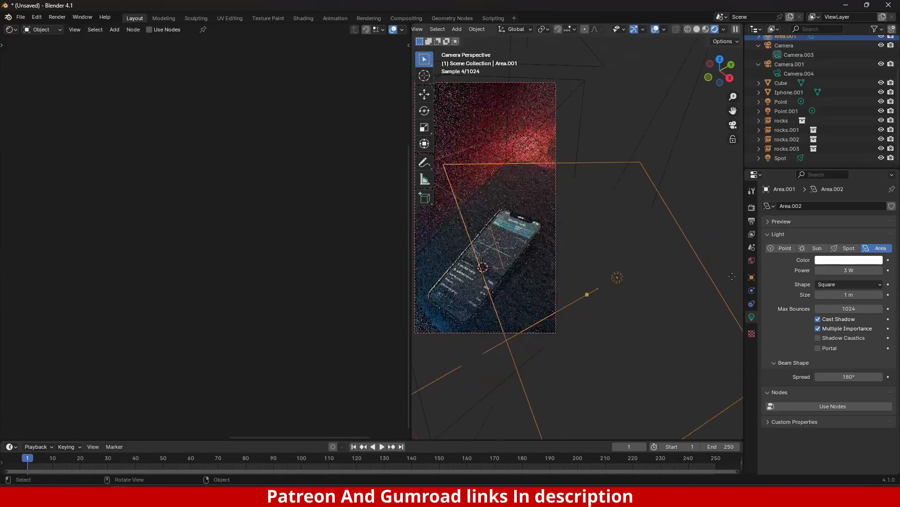
{"action": "type", "text": "5"}
{"action": "key", "text": "Return"}
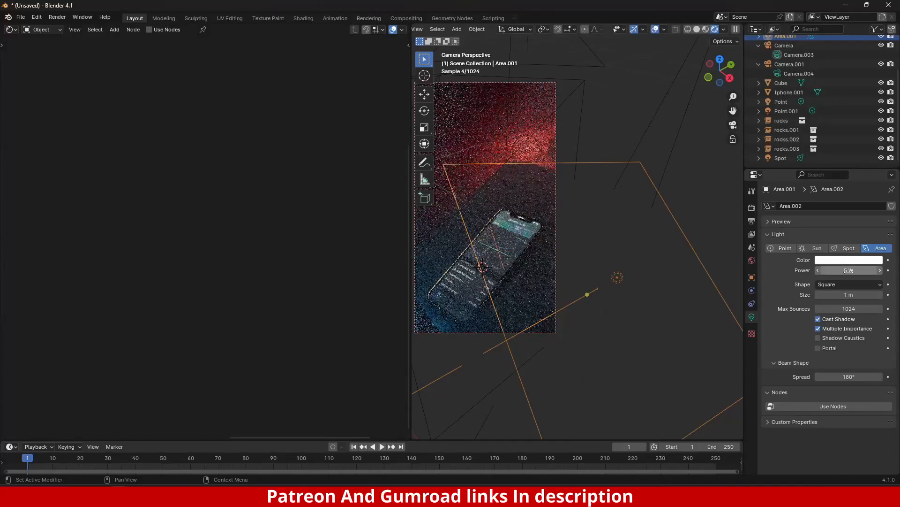
{"action": "scroll", "coordinate": [623, 326], "scroll_direction": "up", "scroll_amount": 3}
{"action": "middle_click_drag", "start_coordinate": [492, 299], "coordinate": [615, 334], "text": "shift"}
{"action": "scroll", "coordinate": [616, 334], "scroll_direction": "down", "scroll_amount": 2}
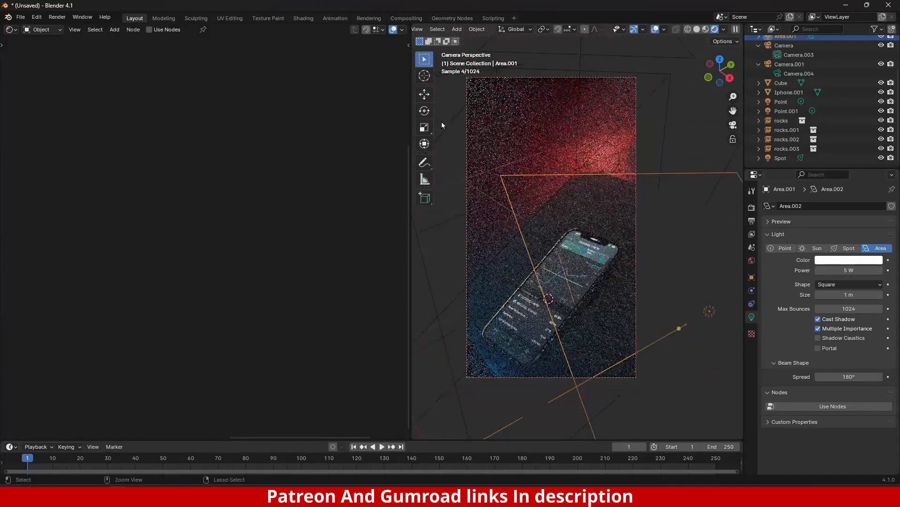
{"action": "left_click", "coordinate": [660, 422]}
{"action": "scroll", "coordinate": [573, 300], "scroll_direction": "up", "scroll_amount": 2}
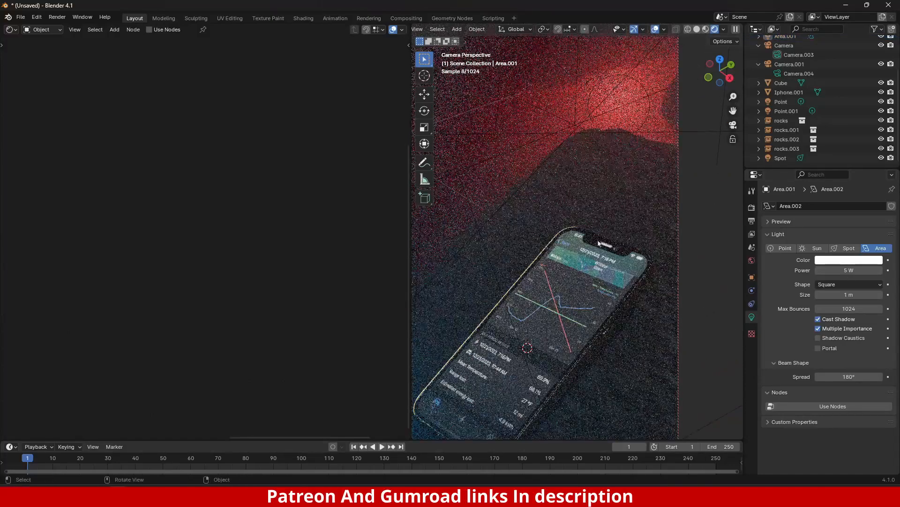
{"action": "scroll", "coordinate": [623, 268], "scroll_direction": "up", "scroll_amount": 3}
{"action": "scroll", "coordinate": [624, 268], "scroll_direction": "down", "scroll_amount": 5}
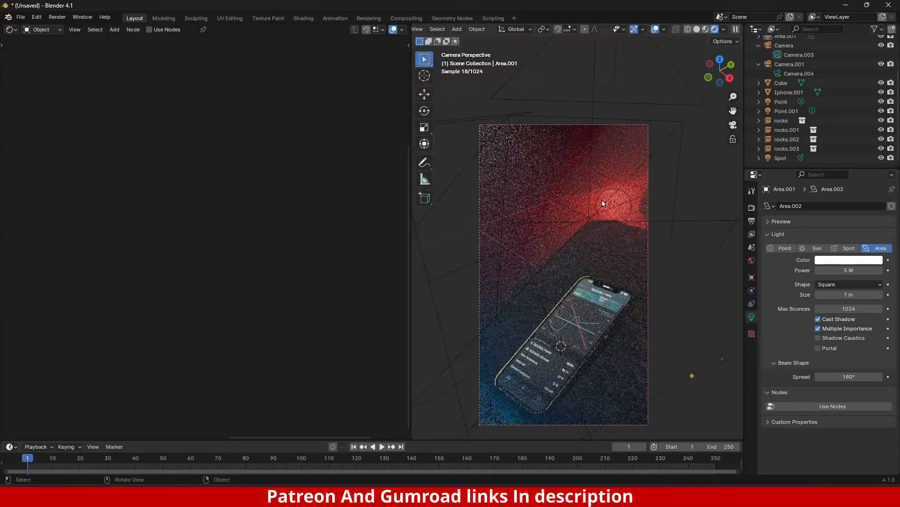
Step: Select the red point light behind the rock and raise its power to 134 W
{"action": "left_click", "coordinate": [600, 197]}
{"action": "left_click", "coordinate": [602, 201]}
{"action": "right_click", "coordinate": [601, 198]}
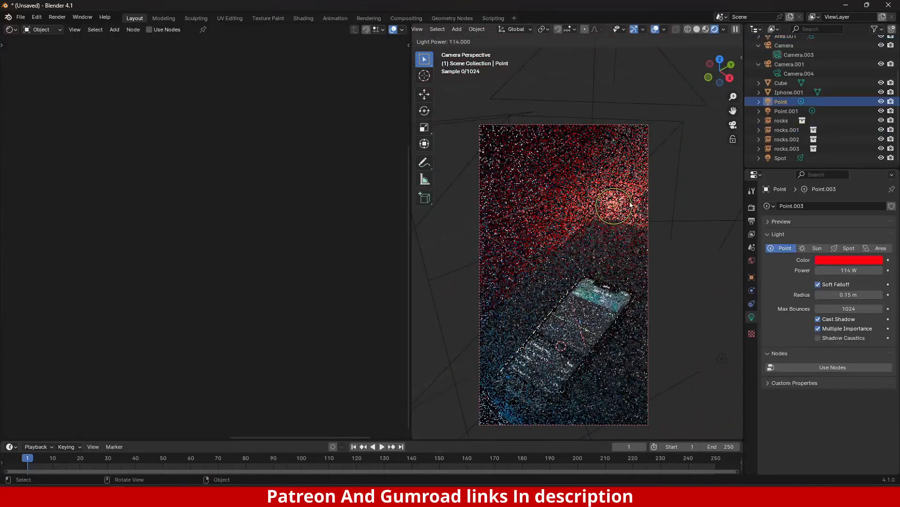
{"action": "scroll", "coordinate": [616, 257], "scroll_direction": "up", "scroll_amount": 3}
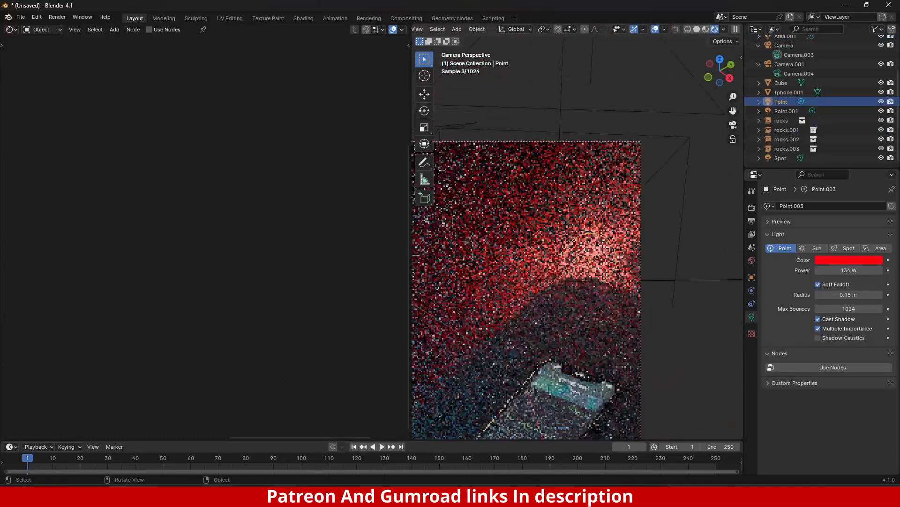
Step: Set the viewport compositor to Always and check the whole camera frame
{"action": "left_click", "coordinate": [723, 30]}
{"action": "left_click", "coordinate": [752, 173]}
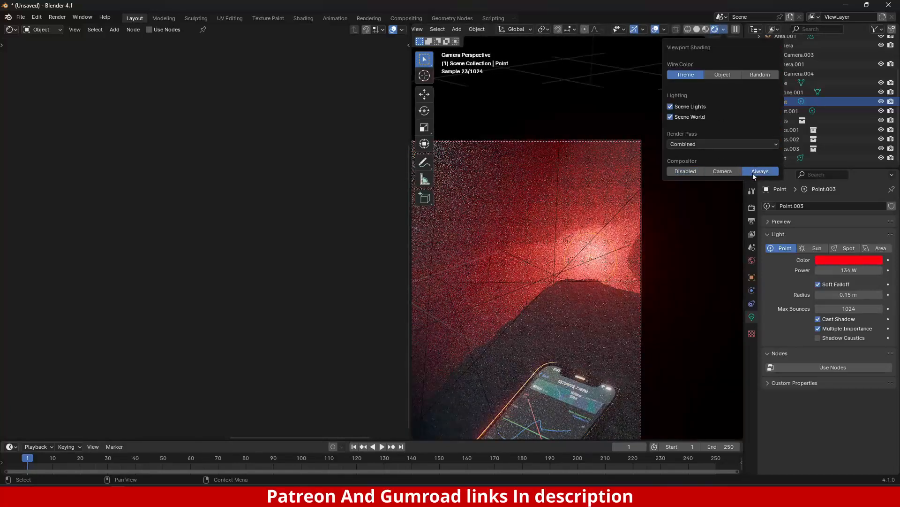
{"action": "scroll", "coordinate": [576, 314], "scroll_direction": "down", "scroll_amount": 4}
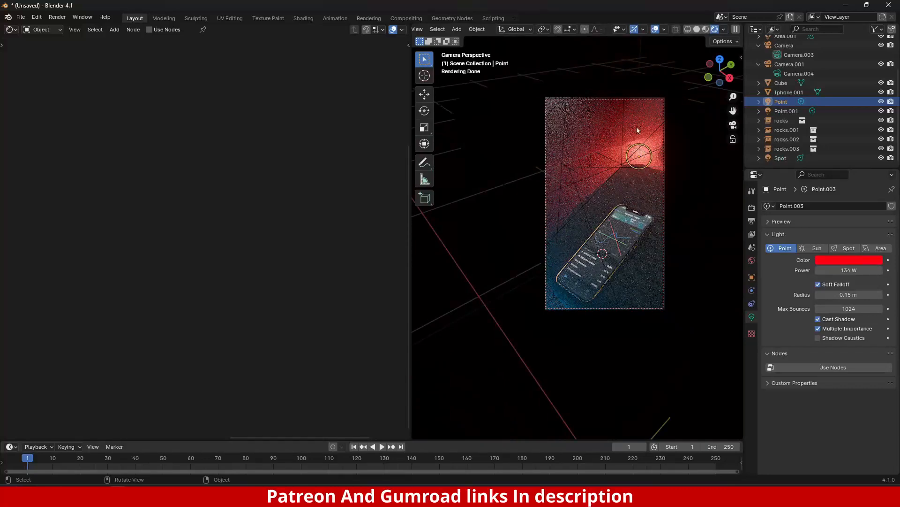
Step: Switch the viewport to Solid shading, render the image from the camera and inspect the result
{"action": "key", "text": "z"}
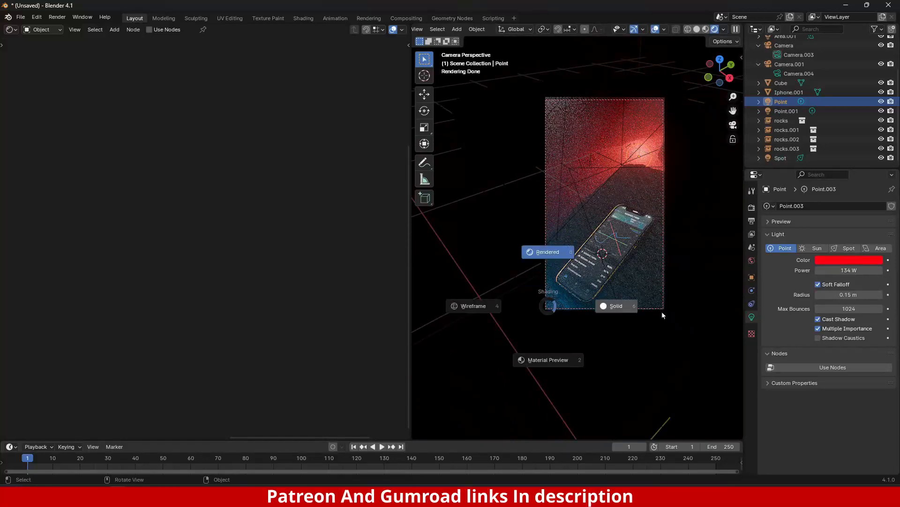
{"action": "left_click", "coordinate": [593, 297]}
{"action": "key", "text": "F12"}
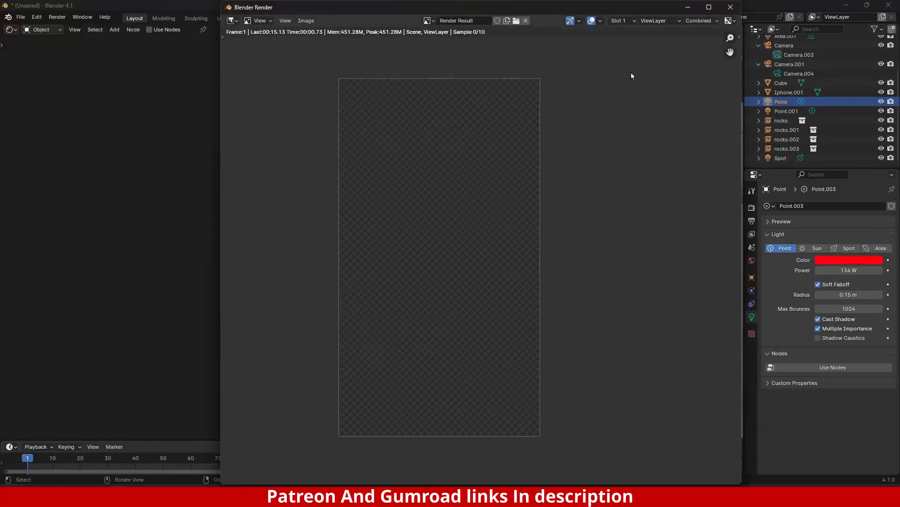
{"action": "middle_click_drag", "start_coordinate": [459, 280], "coordinate": [506, 212]}
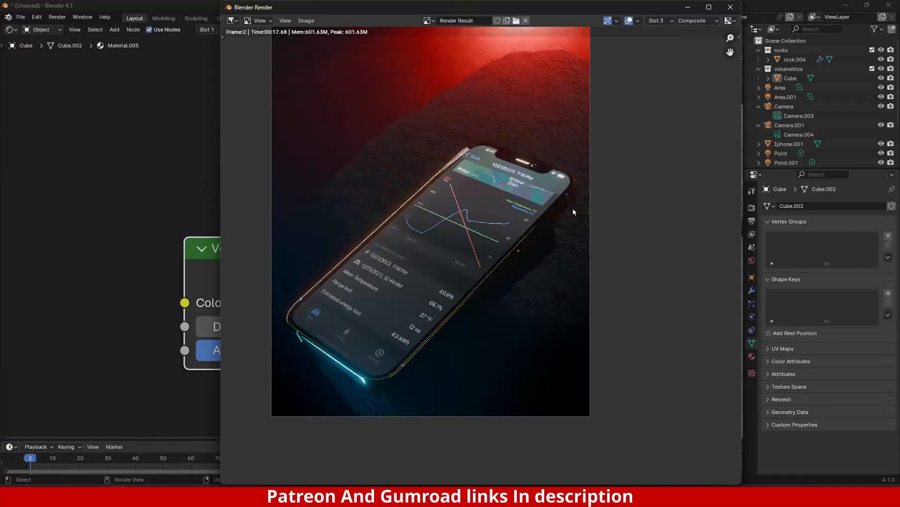
Step: Put the render window away and flip the rock under the phone 180° about the global X axis
{"action": "left_click", "coordinate": [687, 9]}
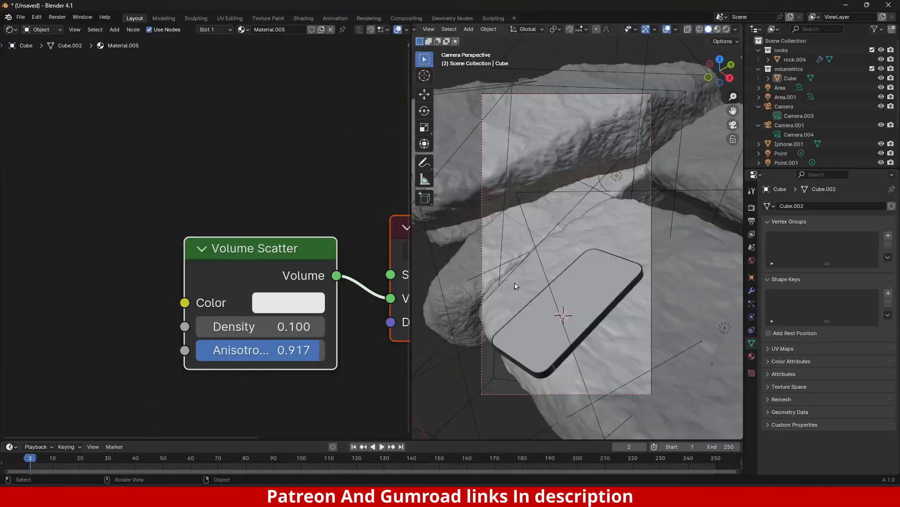
{"action": "middle_click_drag", "start_coordinate": [611, 304], "coordinate": [584, 281], "text": "shift"}
{"action": "left_click", "coordinate": [601, 280]}
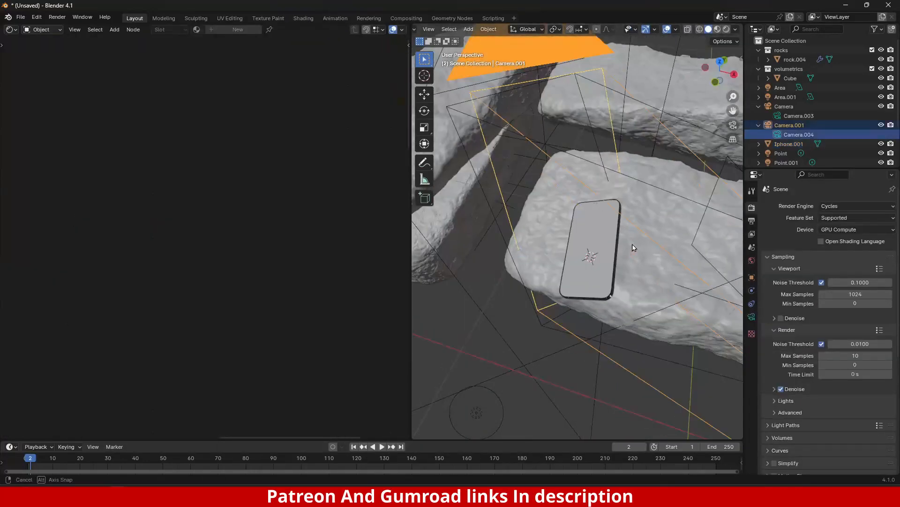
{"action": "middle_click_drag", "start_coordinate": [632, 248], "coordinate": [668, 272]}
{"action": "left_click", "coordinate": [659, 289]}
{"action": "key", "text": "r"}
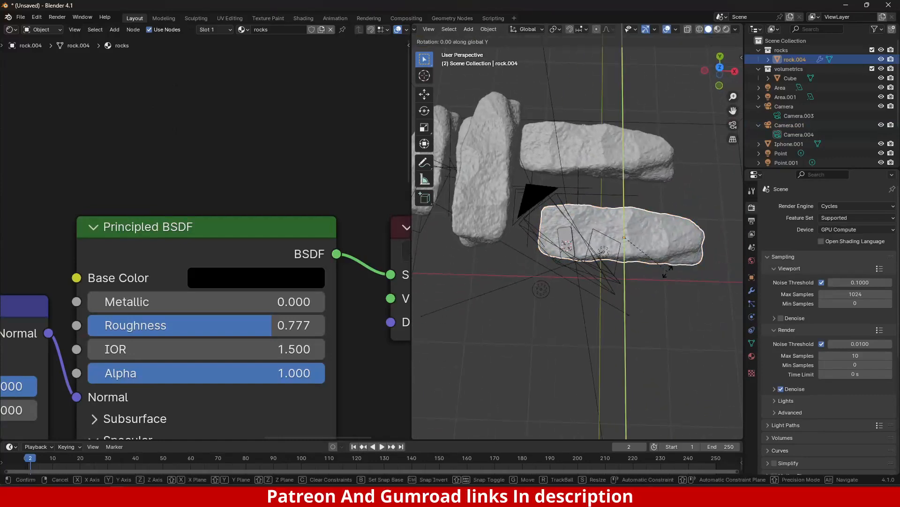
{"action": "type", "text": "x"}
{"action": "type", "text": "180"}
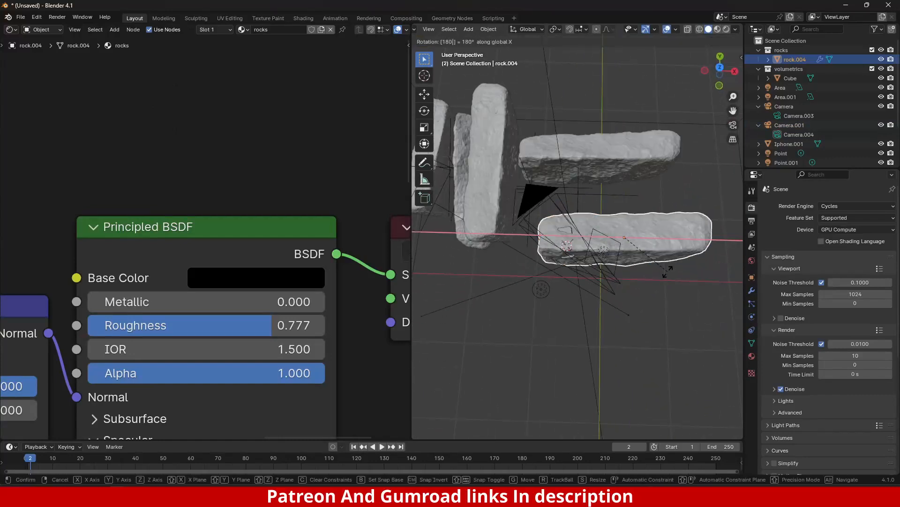
{"action": "key", "text": "Return"}
Step: Rotate the rock under the phone by about 48.1° around the global X axis
{"action": "middle_click_drag", "start_coordinate": [671, 262], "coordinate": [594, 256]}
{"action": "scroll", "coordinate": [627, 246], "scroll_direction": "up", "scroll_amount": 5}
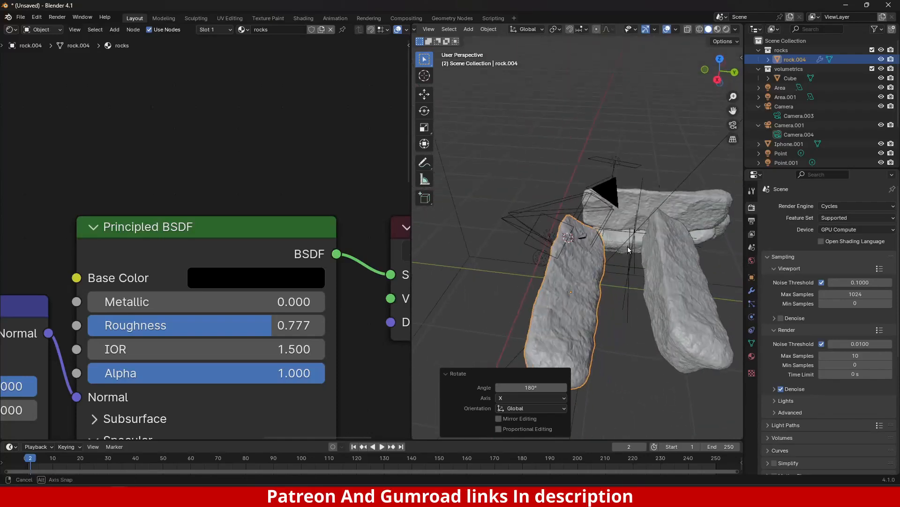
{"action": "key", "text": "r"}
{"action": "key", "text": "x"}
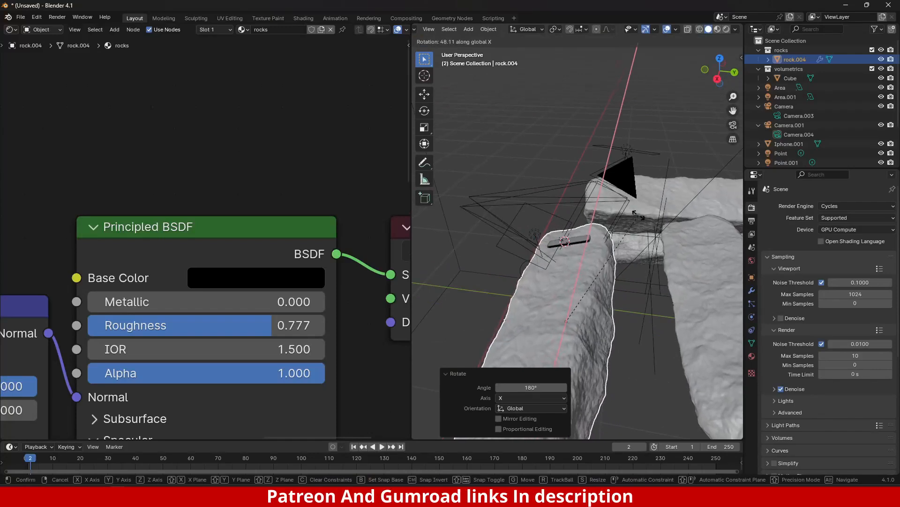
{"action": "left_click", "coordinate": [631, 228]}
Step: In the camera view, move the rock about 0.156 m along Y beneath the phone
{"action": "key", "text": "KP_0"}
{"action": "scroll", "coordinate": [612, 255], "scroll_direction": "up", "scroll_amount": 5}
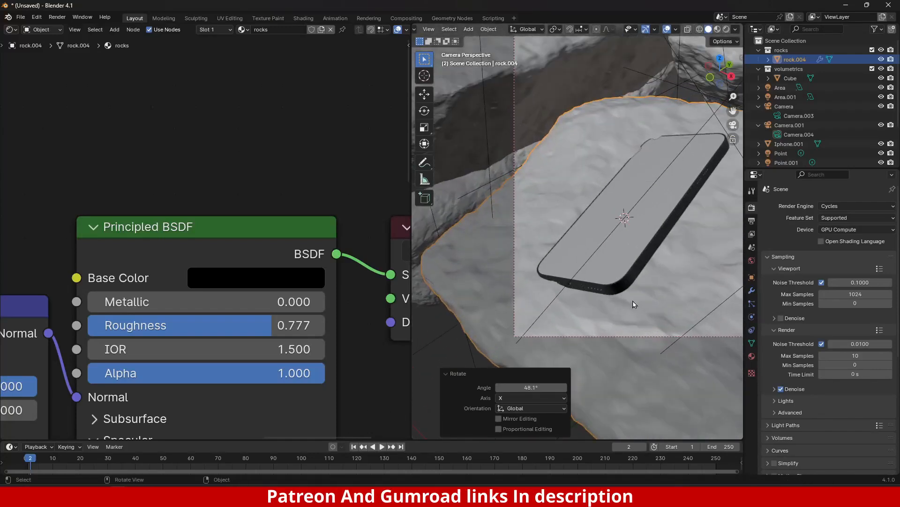
{"action": "key", "text": "g"}
{"action": "key", "text": "y"}
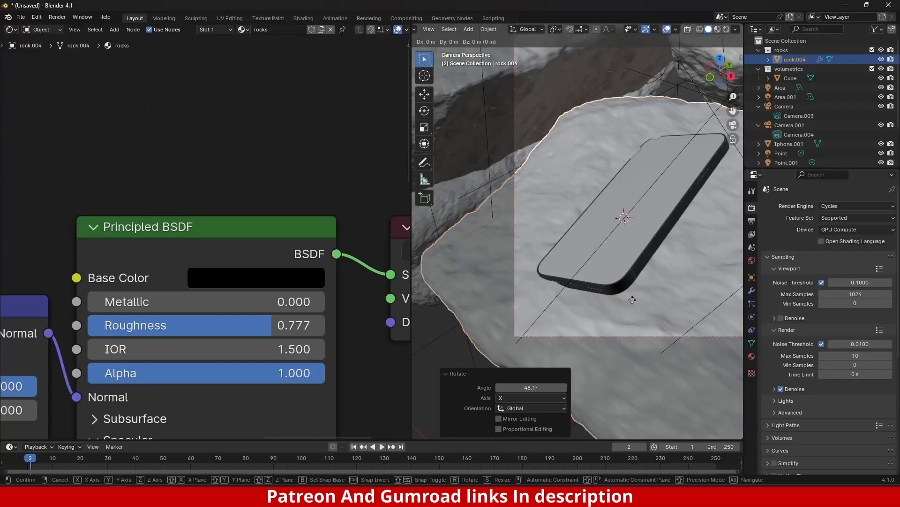
{"action": "left_click", "coordinate": [701, 252]}
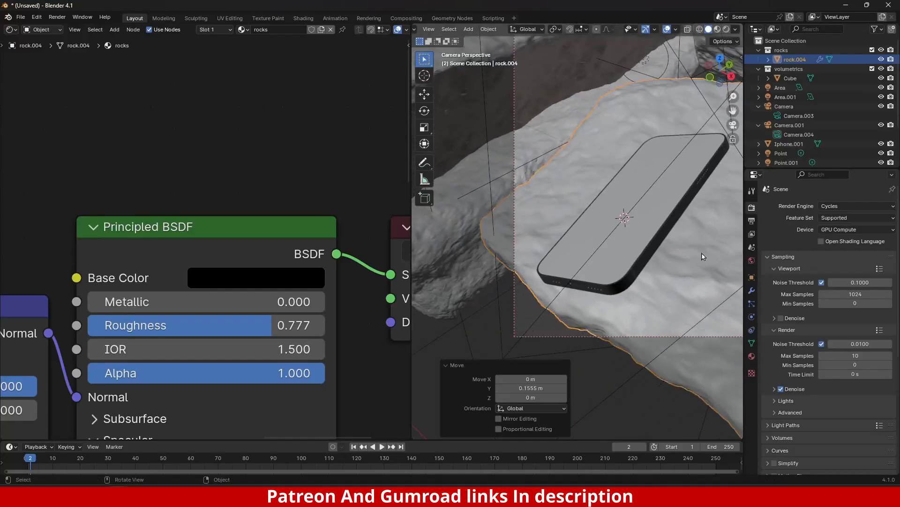
Step: Seat the phone on the rock by tilting it about Y, shifting it along Z and rotating it about -0.9° around X
{"action": "scroll", "coordinate": [680, 272], "scroll_direction": "up", "scroll_amount": 2}
{"action": "left_click", "coordinate": [675, 273]}
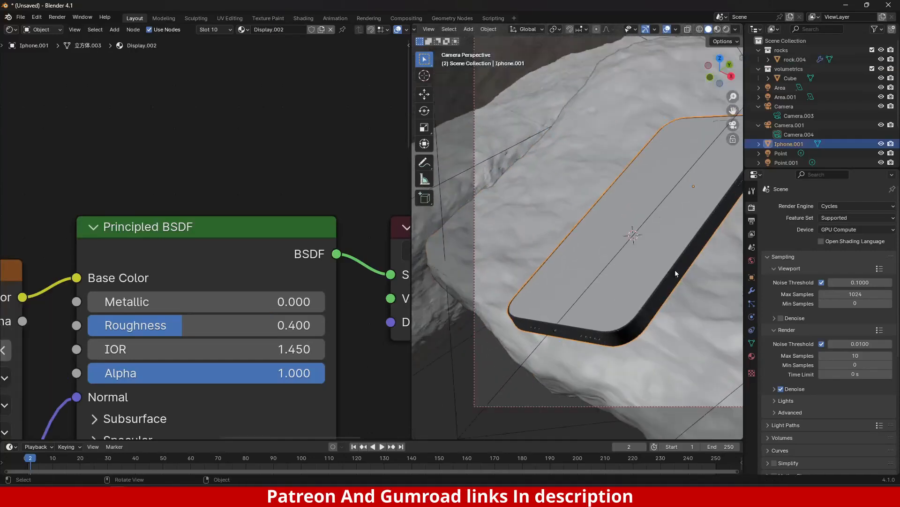
{"action": "middle_click_drag", "start_coordinate": [675, 269], "coordinate": [635, 344]}
{"action": "key", "text": "r"}
{"action": "key", "text": "y"}
{"action": "left_click", "coordinate": [675, 315]}
{"action": "key", "text": "g"}
{"action": "key", "text": "z"}
{"action": "left_click", "coordinate": [610, 305]}
{"action": "key", "text": "r"}
{"action": "key", "text": "x"}
{"action": "left_click", "coordinate": [693, 333]}
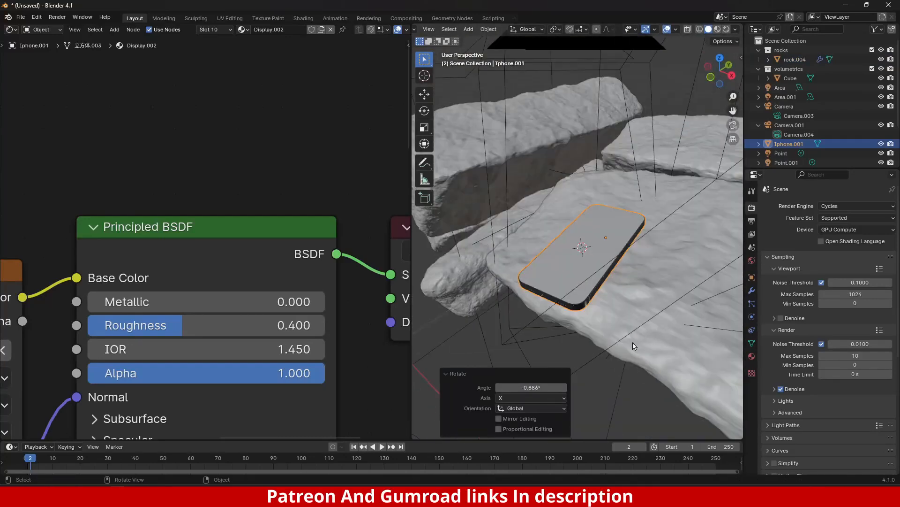
Step: Select the large rock instance behind the phone, tilt it about its X axis and move it up about 0.74 m and backwards
{"action": "key", "text": "KP_0"}
{"action": "middle_click_drag", "start_coordinate": [647, 219], "coordinate": [681, 207]}
{"action": "left_click", "coordinate": [487, 220]}
{"action": "middle_click_drag", "start_coordinate": [488, 220], "coordinate": [519, 274]}
{"action": "key", "text": "KP_0"}
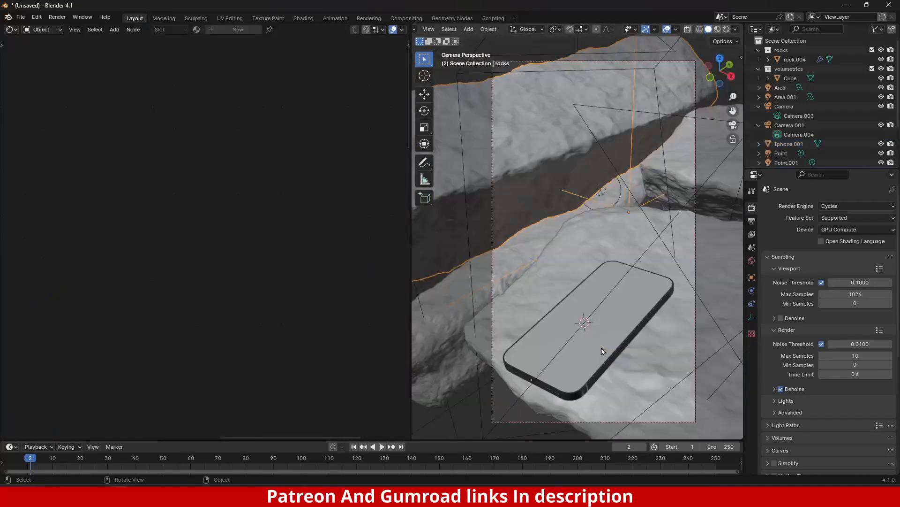
{"action": "scroll", "coordinate": [603, 350], "scroll_direction": "down", "scroll_amount": 3}
{"action": "key", "text": "r"}
{"action": "key", "text": "x"}
{"action": "key", "text": "x"}
{"action": "left_click", "coordinate": [657, 254]}
{"action": "key", "text": "g"}
{"action": "left_click", "coordinate": [635, 140]}
Step: Preview the camera view in Rendered shading with nothing selected
{"action": "mouse_move", "coordinate": [635, 140]}
{"action": "middle_mouse_down"}
{"action": "mouse_move", "coordinate": [603, 253]}
{"action": "mouse_move", "coordinate": [625, 230]}
{"action": "middle_mouse_up"}
{"action": "key", "text": "KP_0"}
{"action": "scroll", "coordinate": [610, 282], "scroll_direction": "up", "scroll_amount": 2}
{"action": "key", "text": "z"}
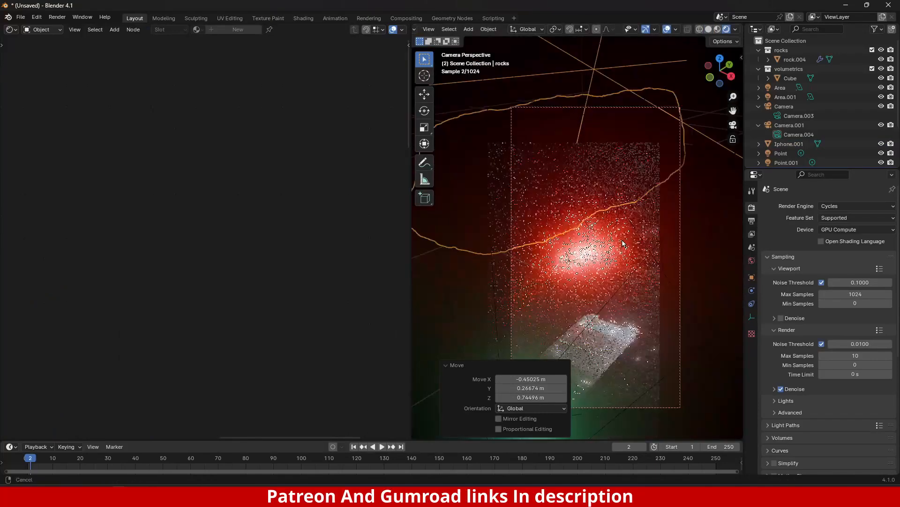
{"action": "key", "text": "alt+a"}
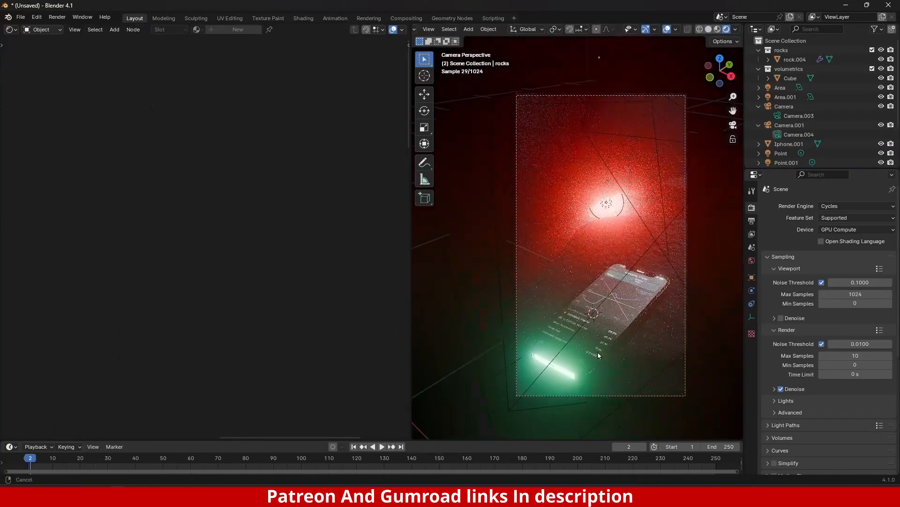
Step: Select the Point.001 light below the camera frame and move it about 0.34 m along Y
{"action": "middle_click_drag", "start_coordinate": [504, 434], "coordinate": [579, 243], "text": "shift"}
{"action": "scroll", "coordinate": [579, 243], "scroll_direction": "down", "scroll_amount": 3}
{"action": "left_click", "coordinate": [510, 272]}
{"action": "left_click", "coordinate": [513, 287]}
{"action": "scroll", "coordinate": [539, 286], "scroll_direction": "up", "scroll_amount": 3}
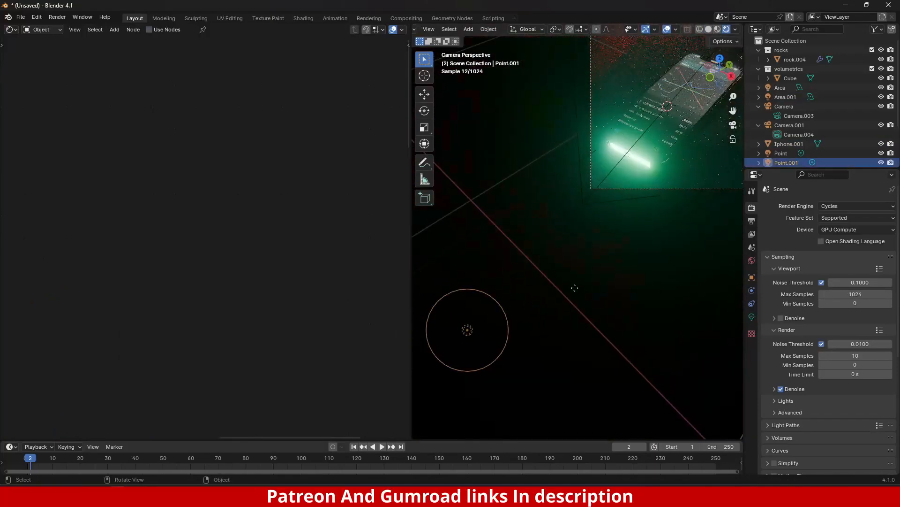
{"action": "key", "text": "g"}
{"action": "key", "text": "y"}
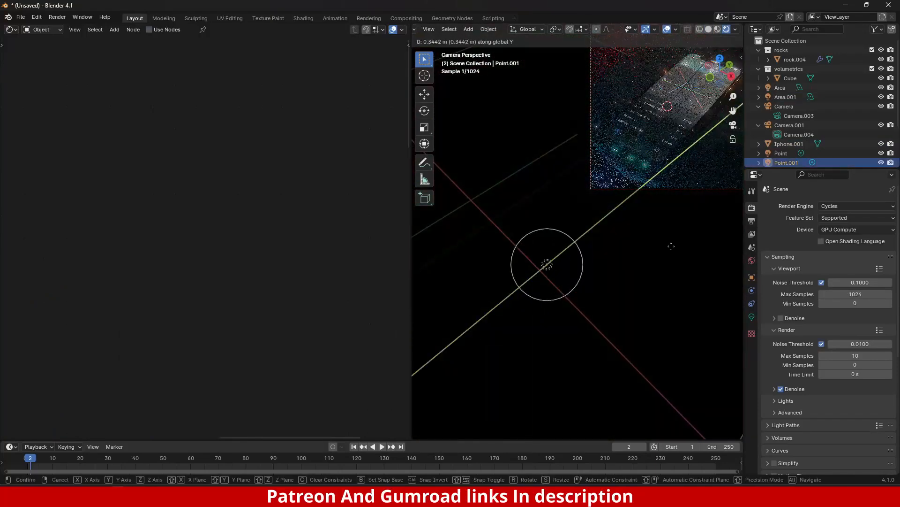
{"action": "left_click", "coordinate": [670, 246]}
Step: Raise the Point.001 light about 0.26 m along Z and shift it freely closer to the phone's lower edge
{"action": "middle_click_drag", "start_coordinate": [670, 246], "coordinate": [663, 270], "text": "shift"}
{"action": "key", "text": "g"}
{"action": "key", "text": "z"}
{"action": "left_click", "coordinate": [663, 232]}
{"action": "key", "text": "g"}
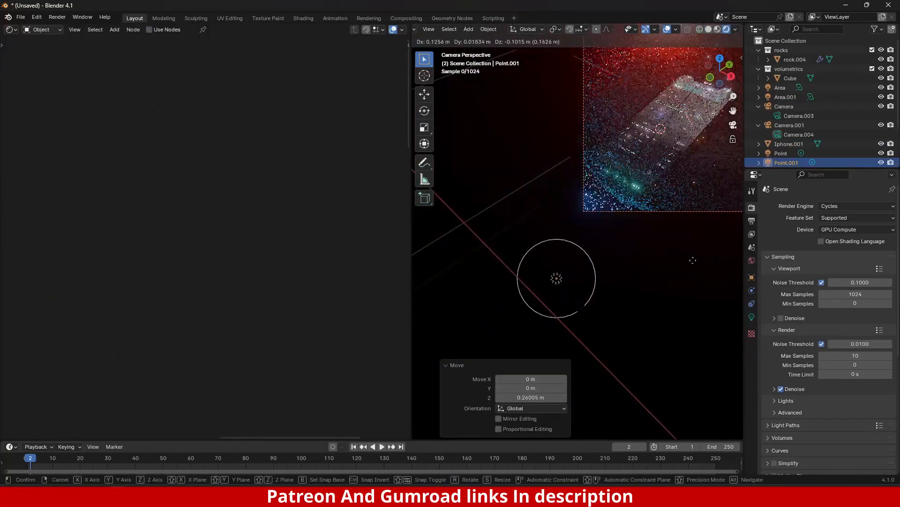
{"action": "left_click", "coordinate": [700, 268]}
Step: Move the Point.001 light about 0.12 m along X and fine-tune its height along Z
{"action": "middle_click_drag", "start_coordinate": [661, 230], "coordinate": [617, 291], "text": "shift"}
{"action": "key", "text": "g"}
{"action": "key", "text": "x"}
{"action": "left_click", "coordinate": [644, 317]}
{"action": "key", "text": "g"}
{"action": "key", "text": "z"}
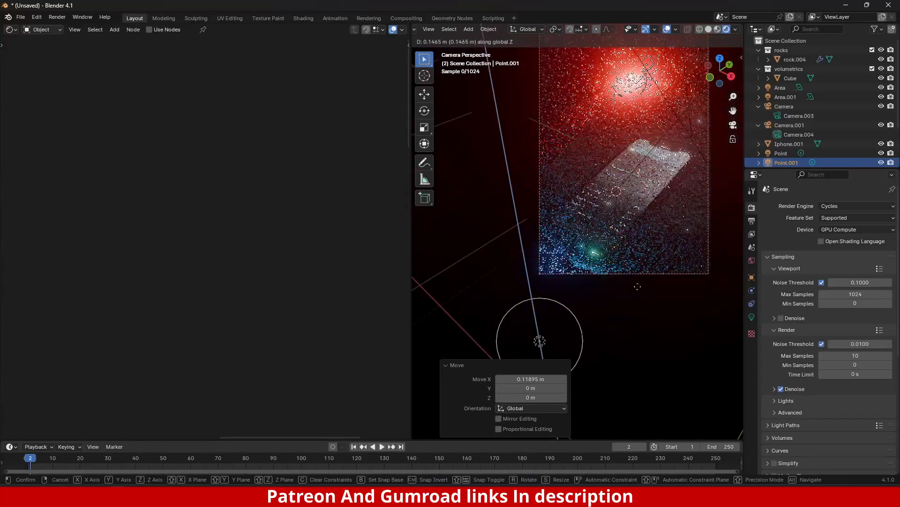
{"action": "left_click", "coordinate": [646, 324]}
Step: Clear the Camera.001 depth of field focus object and pick the phone again as the focus target
{"action": "left_click_drag", "start_coordinate": [466, 207], "coordinate": [674, 355]}
{"action": "scroll", "coordinate": [651, 277], "scroll_direction": "up", "scroll_amount": 4}
{"action": "scroll", "coordinate": [643, 244], "scroll_direction": "down", "scroll_amount": 2}
{"action": "middle_click_drag", "start_coordinate": [637, 221], "coordinate": [595, 295], "text": "shift"}
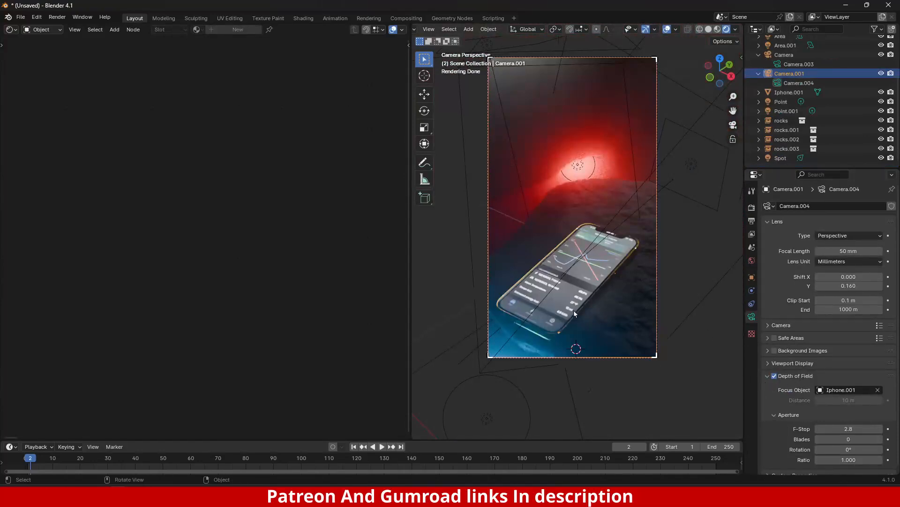
{"action": "scroll", "coordinate": [576, 313], "scroll_direction": "up", "scroll_amount": 3}
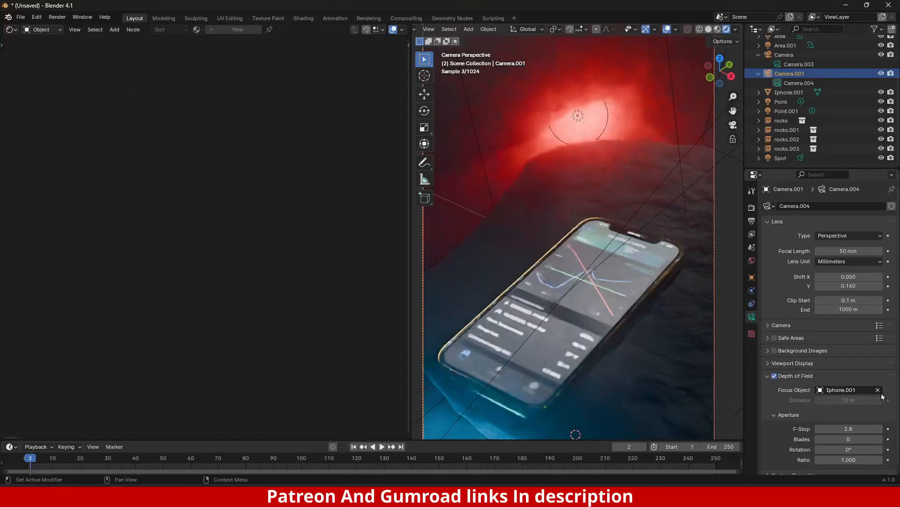
{"action": "left_click", "coordinate": [877, 390]}
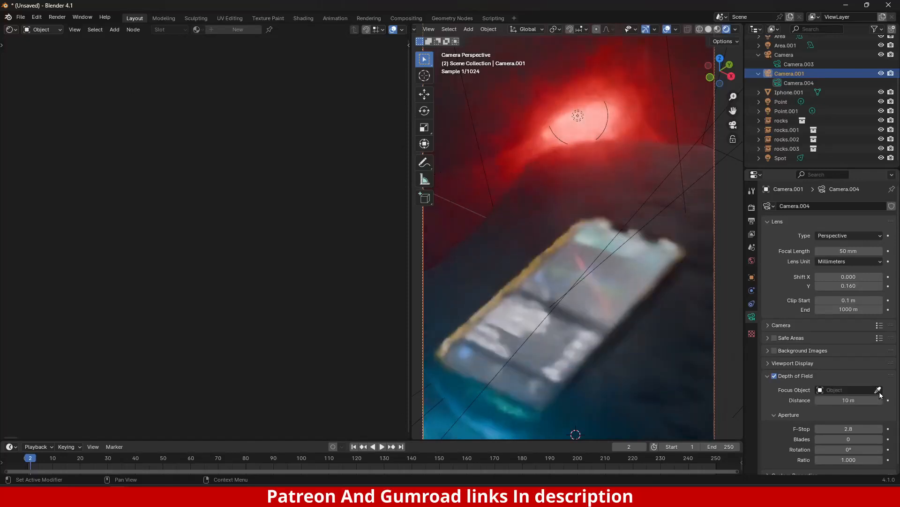
{"action": "left_click", "coordinate": [878, 391]}
{"action": "left_click", "coordinate": [583, 292]}
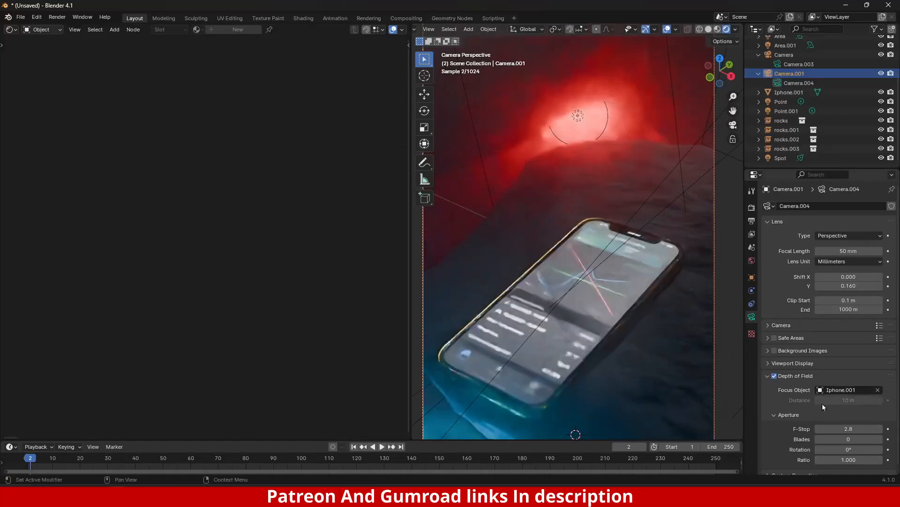
Step: Set the camera's depth of field F-Stop to 1.4
{"action": "double_click", "coordinate": [848, 428]}
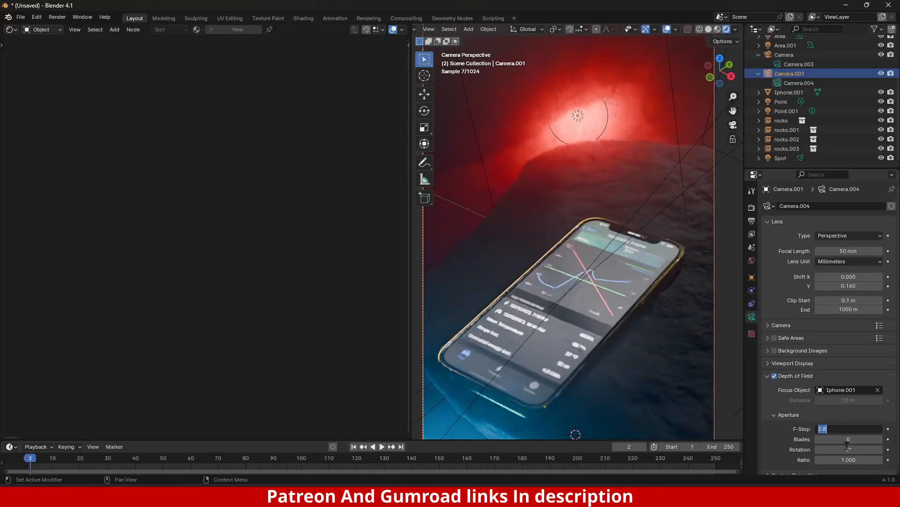
{"action": "type", "text": "1.4"}
{"action": "key", "text": "Return"}
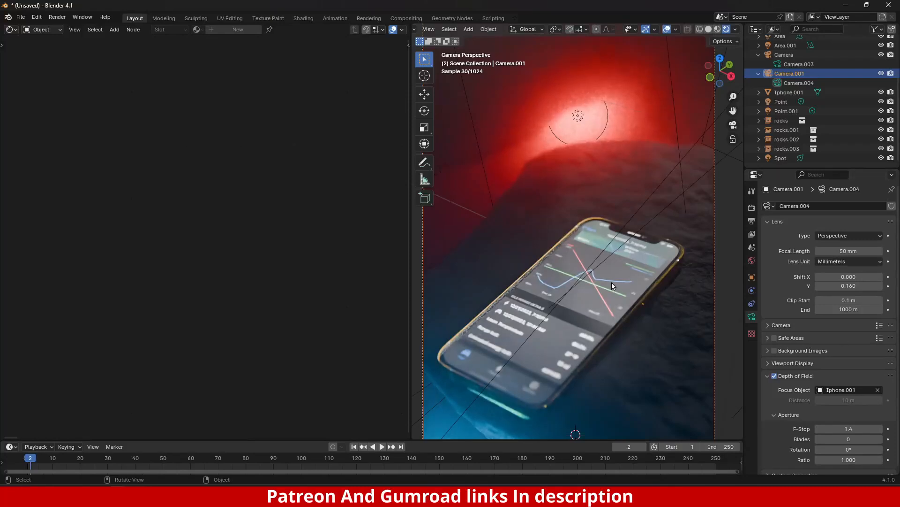
Step: Set the render max samples to 50, render the image and inspect the phone's focus up close
{"action": "left_click", "coordinate": [752, 207]}
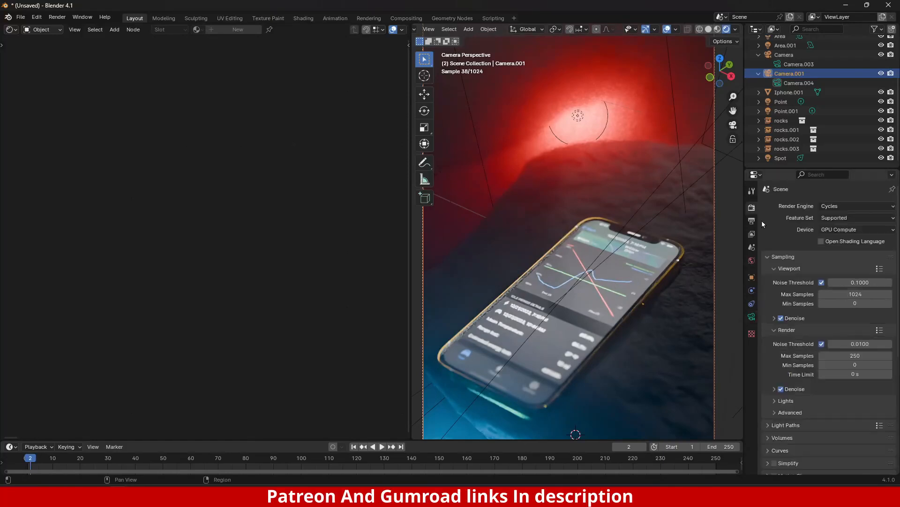
{"action": "double_click", "coordinate": [860, 356]}
{"action": "type", "text": "50"}
{"action": "key", "text": "Return"}
{"action": "key", "text": "F12"}
{"action": "scroll", "coordinate": [711, 338], "scroll_direction": "up", "scroll_amount": 3}
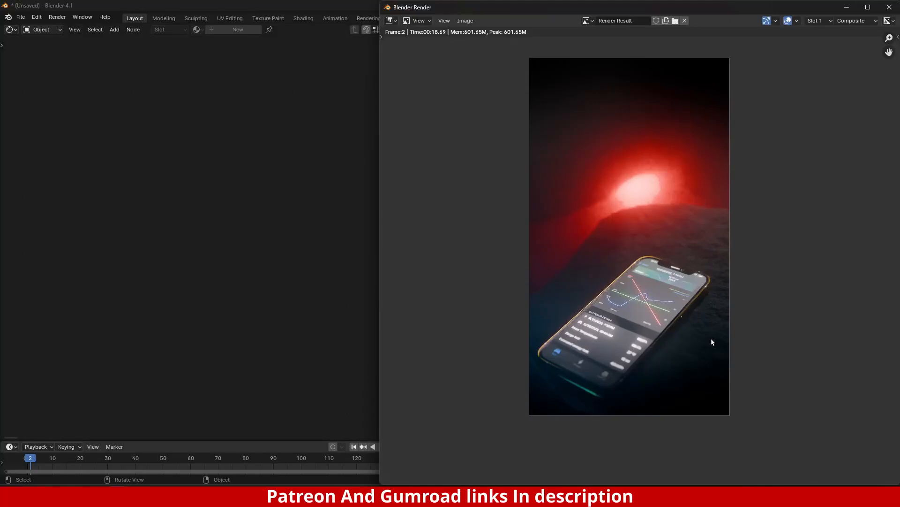
{"action": "scroll", "coordinate": [563, 366], "scroll_direction": "up", "scroll_amount": 3}
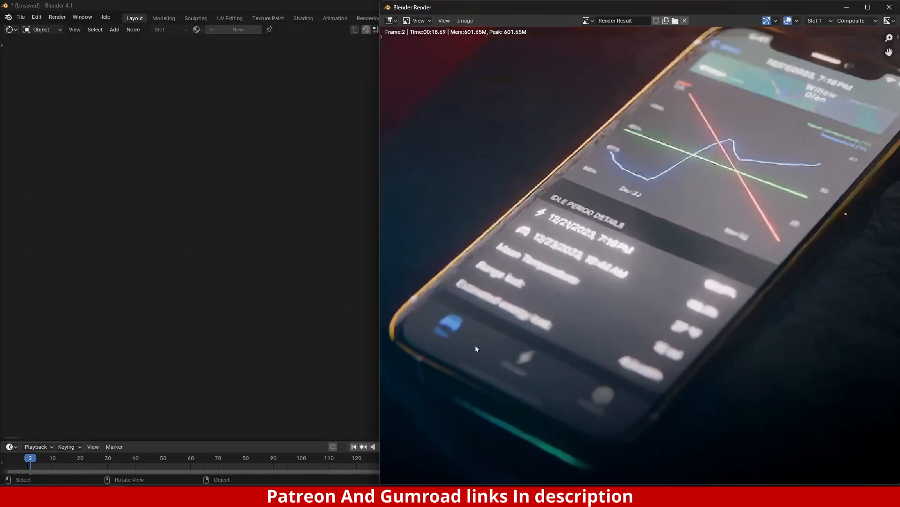
{"action": "scroll", "coordinate": [452, 250], "scroll_direction": "down", "scroll_amount": 6}
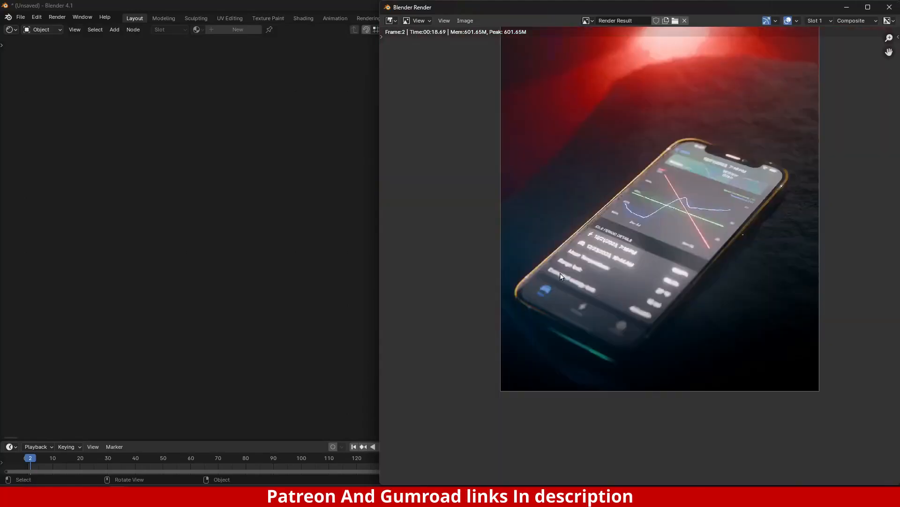
{"action": "scroll", "coordinate": [692, 125], "scroll_direction": "up", "scroll_amount": 6}
{"action": "scroll", "coordinate": [644, 268], "scroll_direction": "down", "scroll_amount": 3}
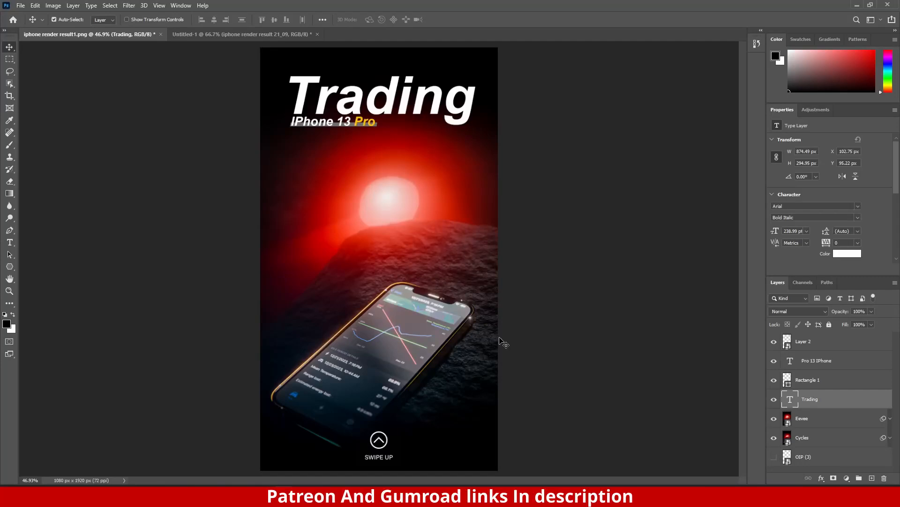
Step: Switch to the Photoshop poster document and inspect the Trading title's font settings without editing the text
{"action": "left_click", "coordinate": [821, 365]}
{"action": "left_click", "coordinate": [391, 71]}
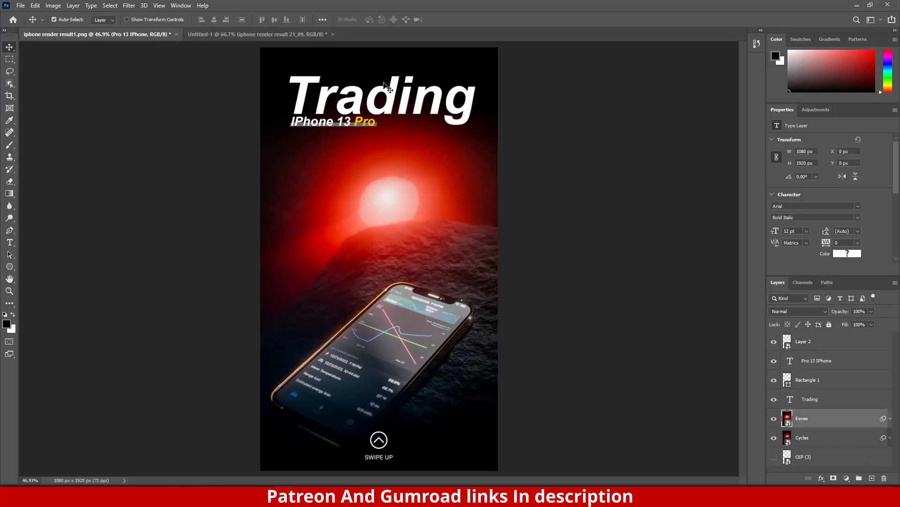
{"action": "double_click", "coordinate": [389, 93]}
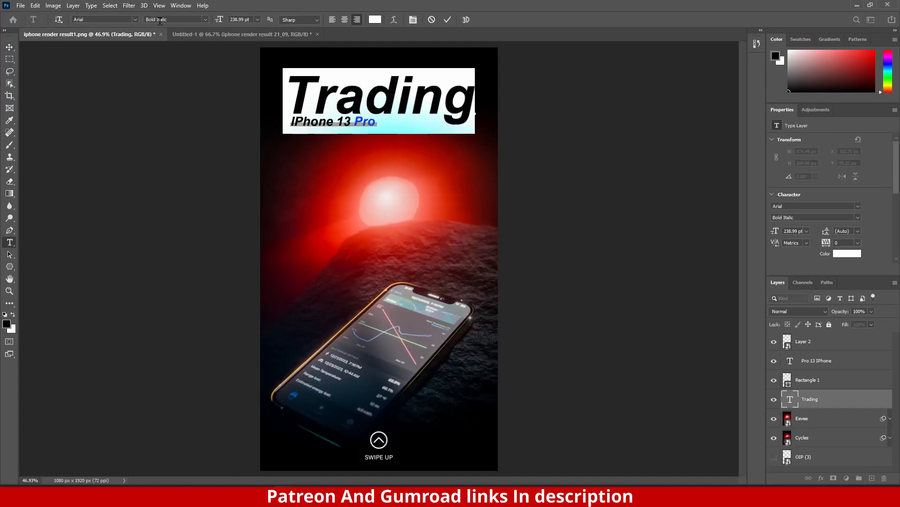
{"action": "left_click", "coordinate": [447, 19]}
{"action": "key", "text": "v"}
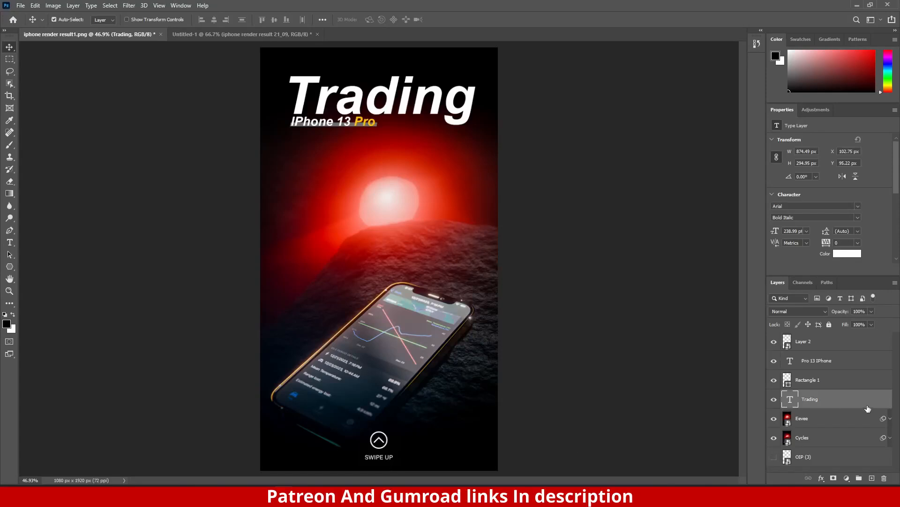
Step: Expand the Eevee layer's smart filters and hide the layer to compare it with the Cycles render
{"action": "left_click", "coordinate": [890, 419]}
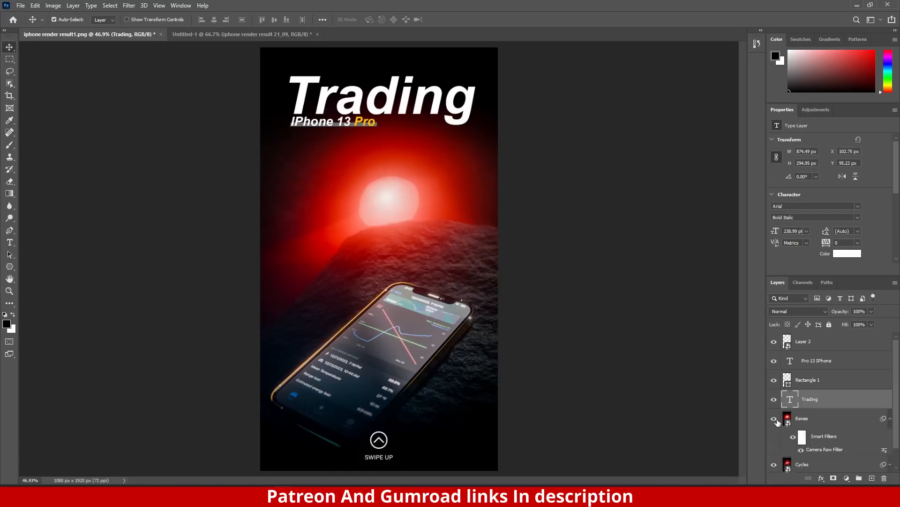
{"action": "left_click", "coordinate": [823, 422]}
{"action": "left_click", "coordinate": [781, 424]}
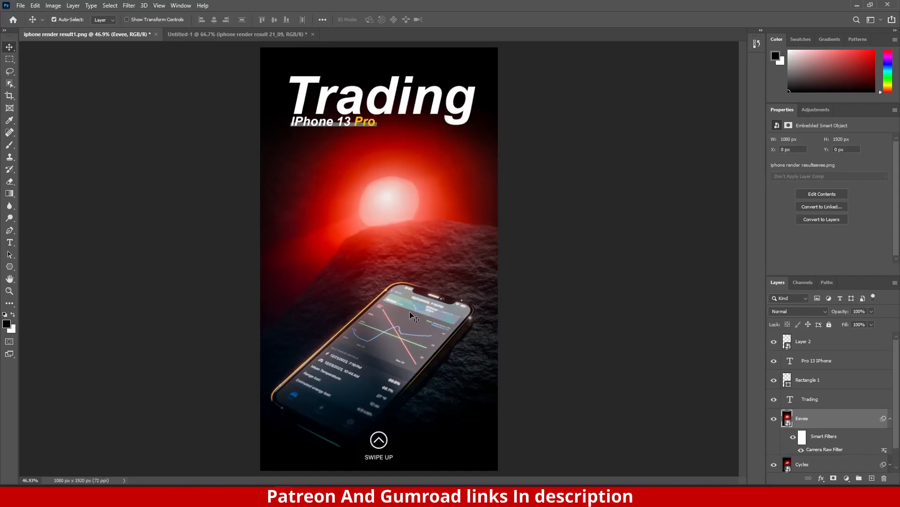
{"action": "left_click", "coordinate": [775, 419]}
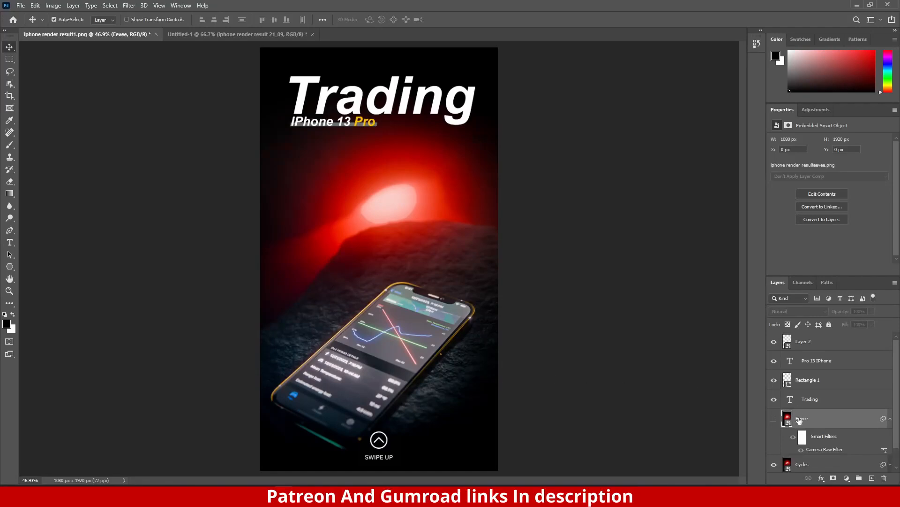
Step: Expand the Cycles layer's smart filters and open its Camera Raw Filter settings
{"action": "scroll", "coordinate": [798, 466], "scroll_direction": "down", "scroll_amount": 1}
{"action": "left_click", "coordinate": [854, 448]}
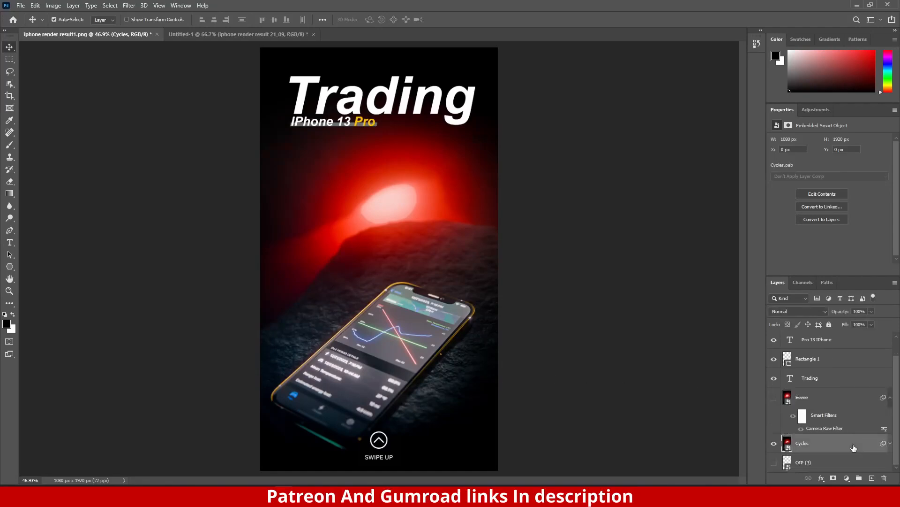
{"action": "left_click", "coordinate": [890, 443]}
{"action": "scroll", "coordinate": [832, 459], "scroll_direction": "down", "scroll_amount": 1}
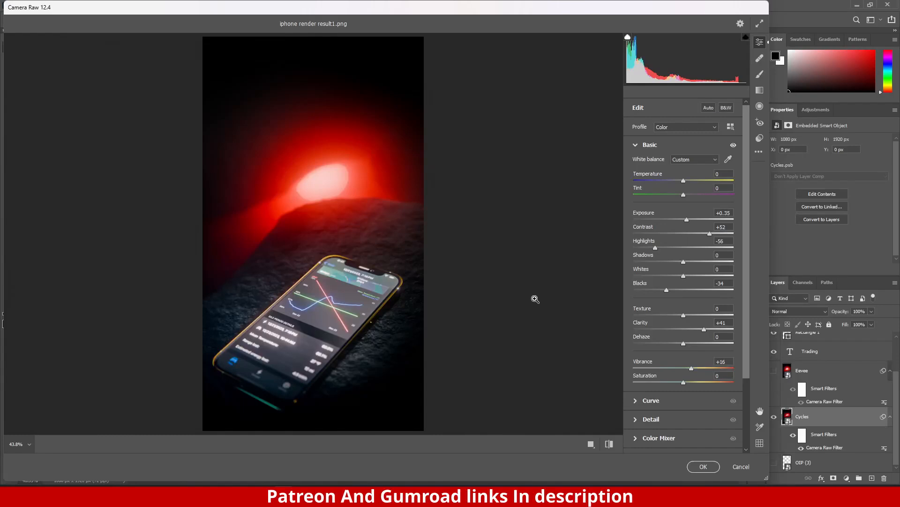
Step: Examine the phone screen and surrounding rock up close in the Camera Raw preview, comparing them with the full image
{"action": "left_click_drag", "start_coordinate": [289, 369], "coordinate": [348, 342]}
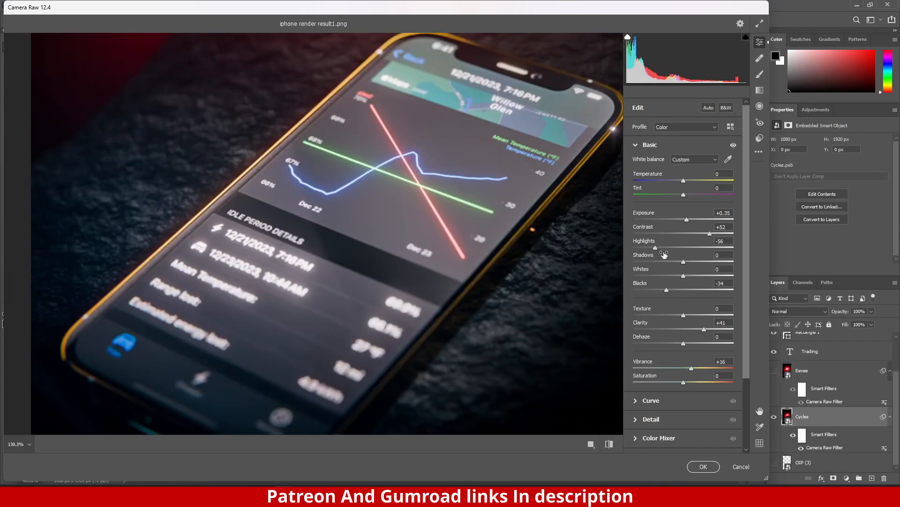
{"action": "left_click", "coordinate": [486, 297]}
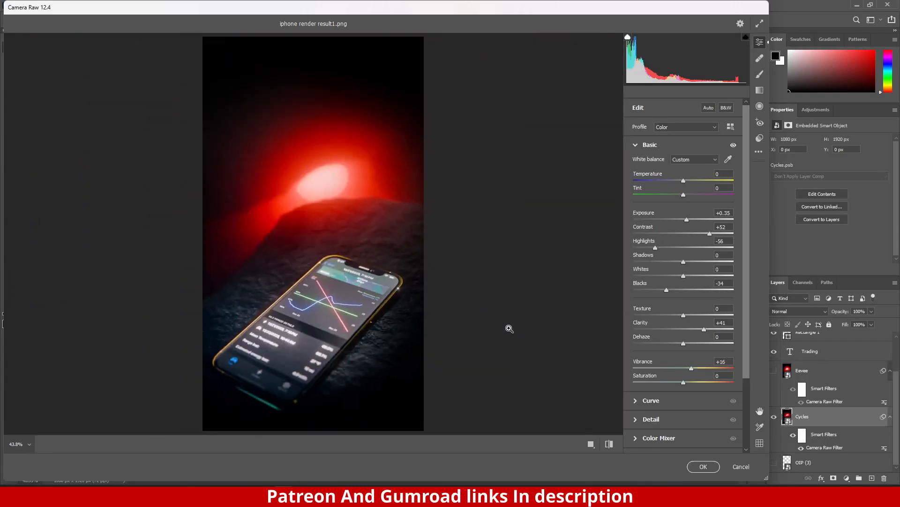
{"action": "left_click", "coordinate": [400, 375]}
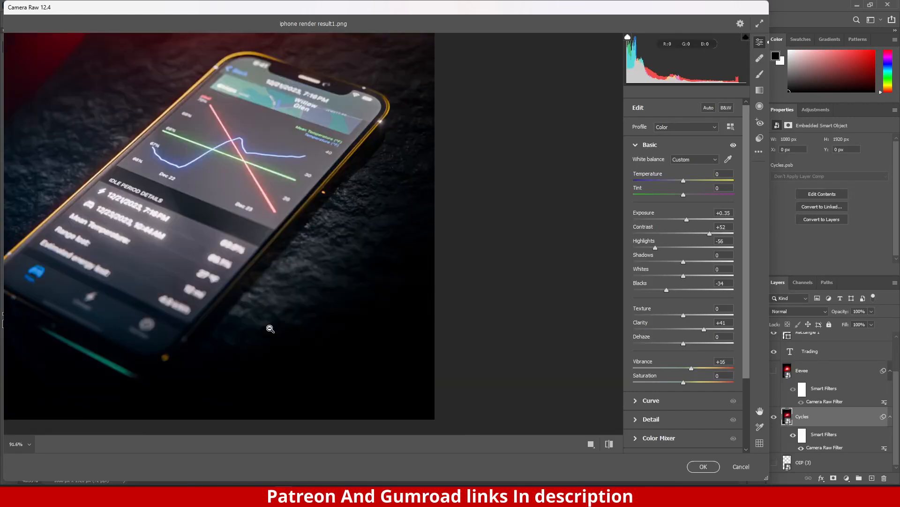
{"action": "left_click", "coordinate": [270, 273]}
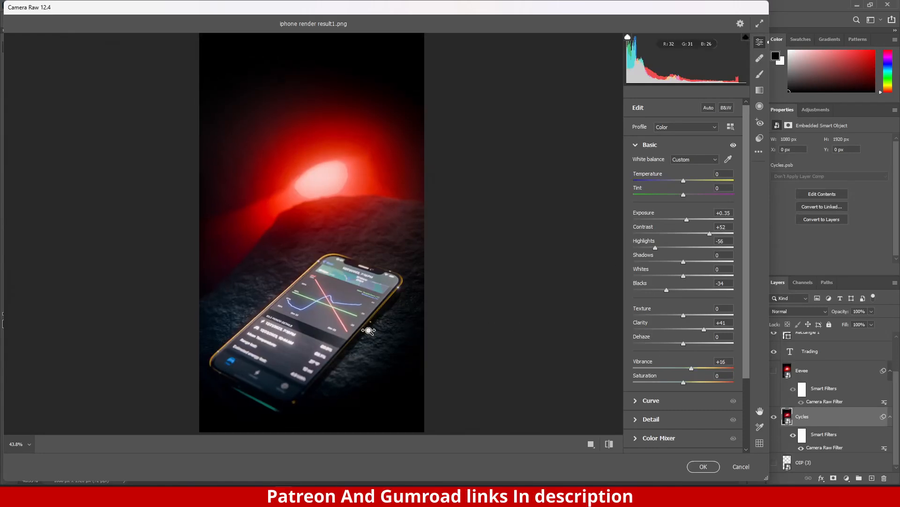
{"action": "left_click_drag", "start_coordinate": [369, 332], "coordinate": [428, 334]}
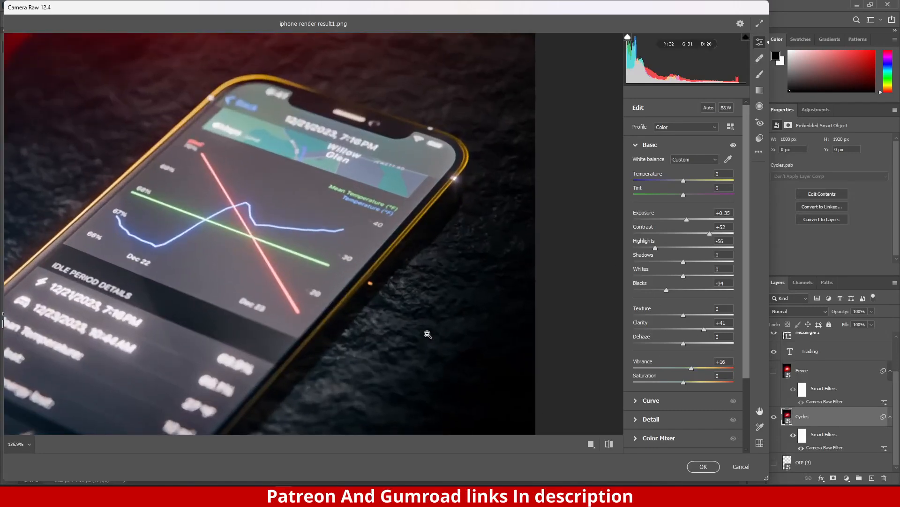
{"action": "left_click", "coordinate": [441, 285]}
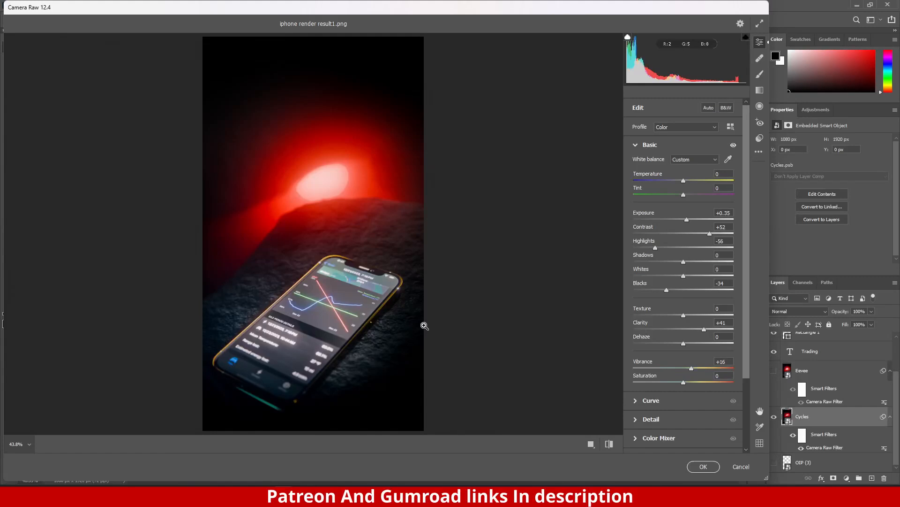
{"action": "left_click_drag", "start_coordinate": [344, 331], "coordinate": [395, 310]}
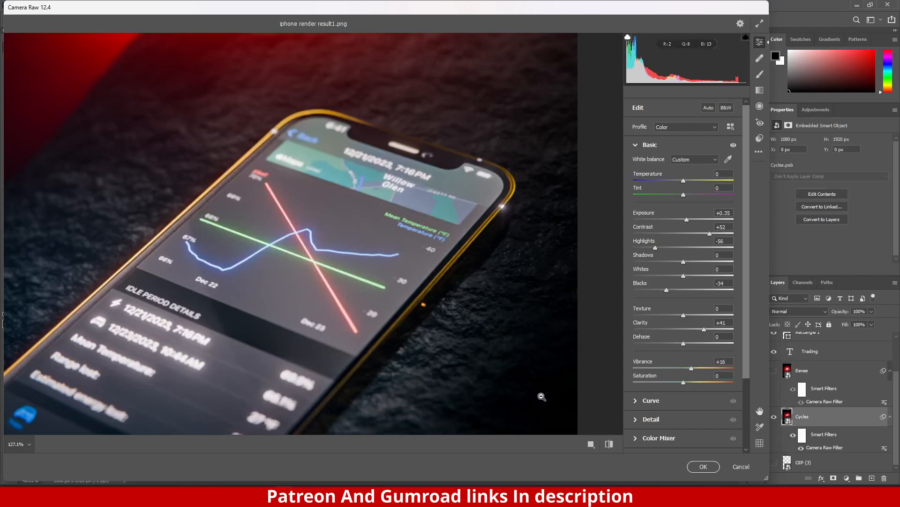
{"action": "key", "text": "ctrl+0"}
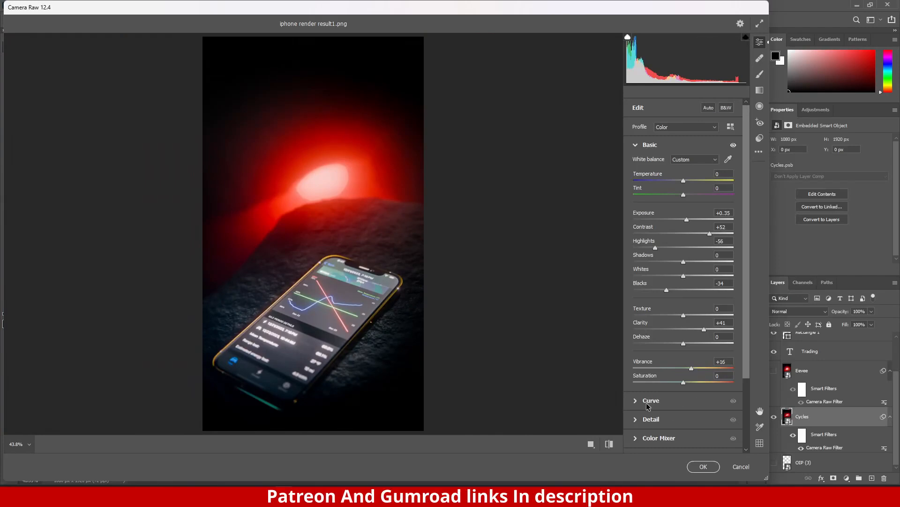
Step: Review the Camera Raw Curve and Effects settings, including the vignetting, and close the filter without applying changes
{"action": "left_click", "coordinate": [666, 403]}
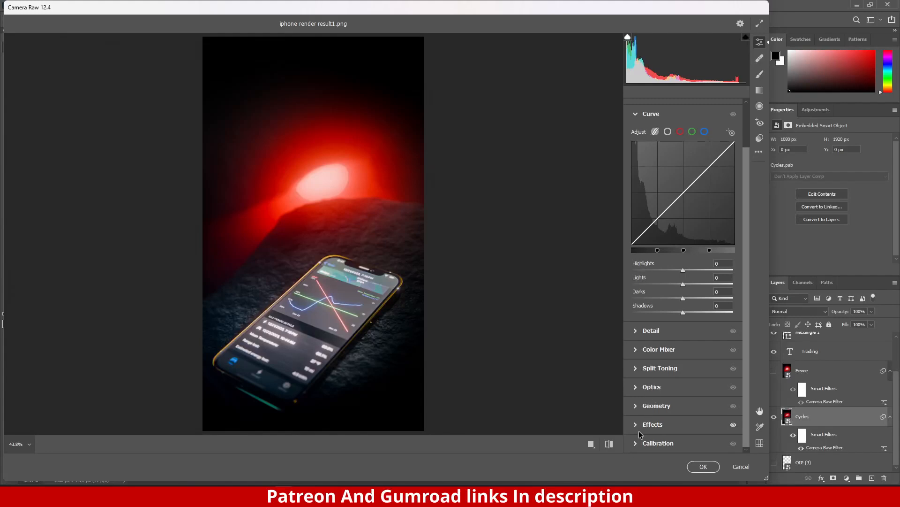
{"action": "left_click", "coordinate": [671, 417]}
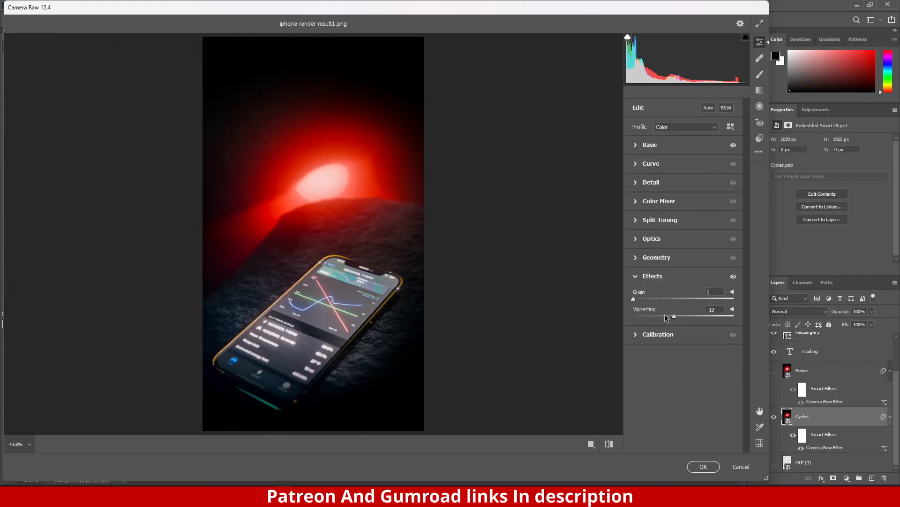
{"action": "left_click", "coordinate": [740, 466]}
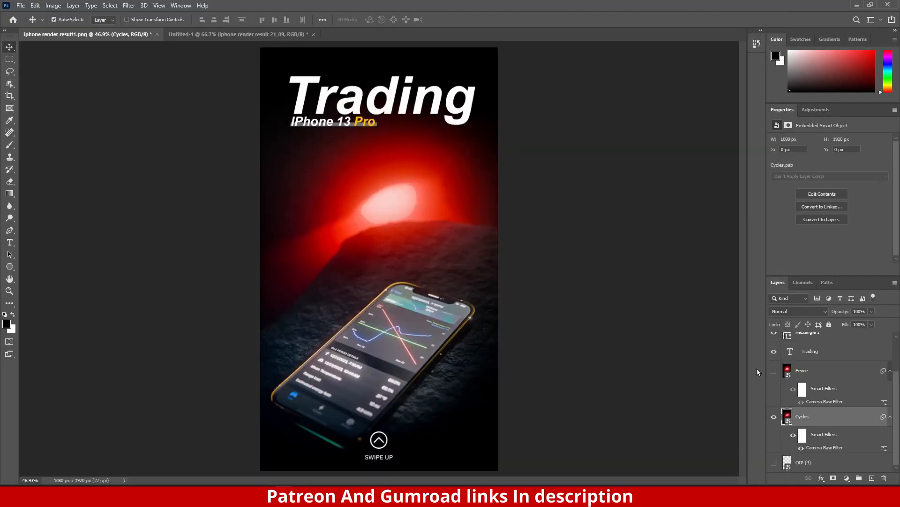